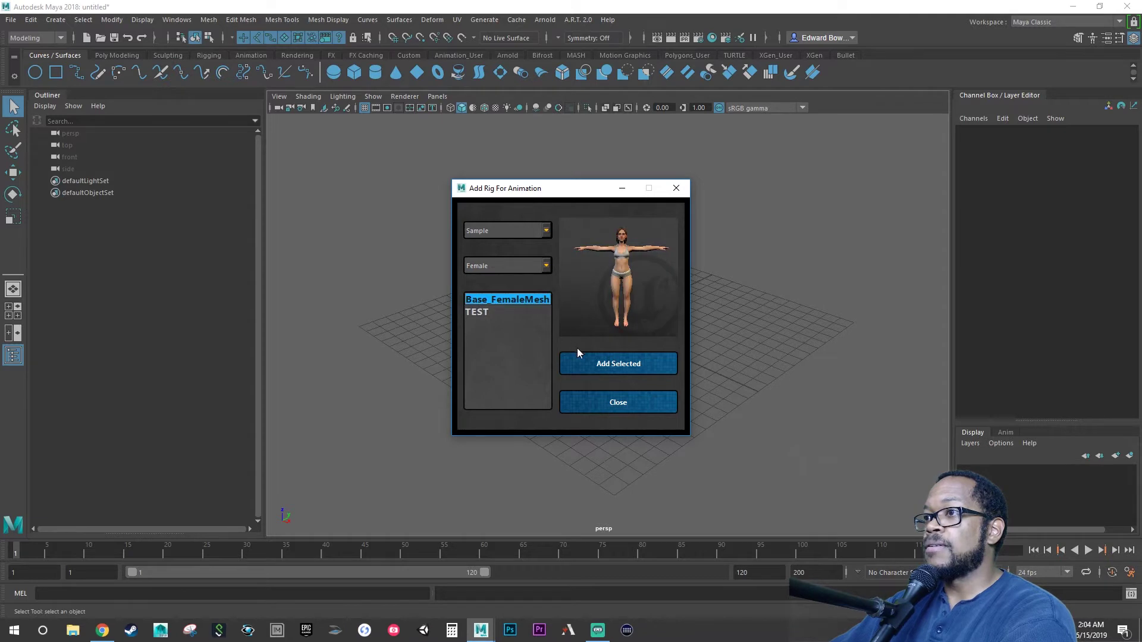
- Add the Base_FemaleMesh rig to the scene and load its Base_FemaleMesh.picker file
{"action": "left_click", "coordinate": [581, 356]}
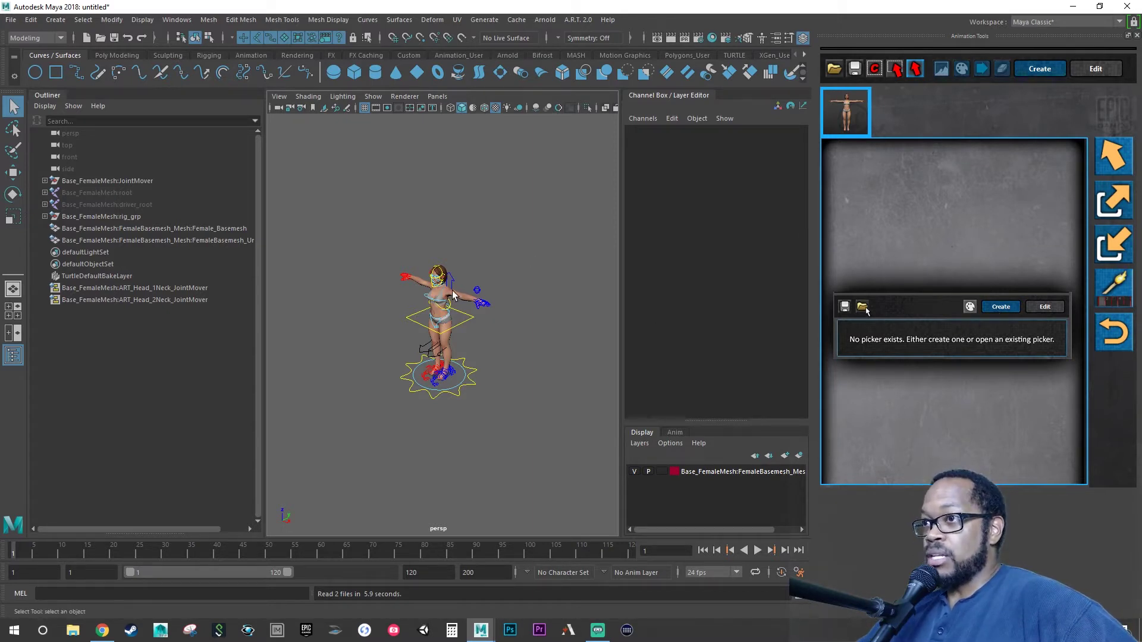
{"action": "right_click_drag", "start_coordinate": [411, 342], "coordinate": [505, 336], "text": "alt"}
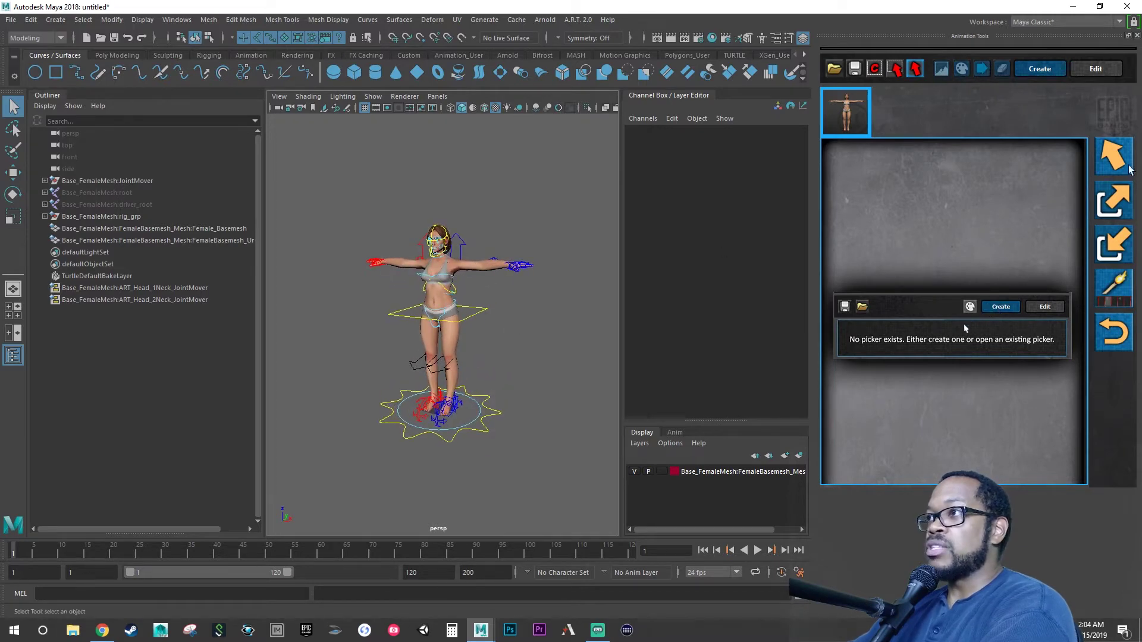
{"action": "left_click", "coordinate": [834, 69]}
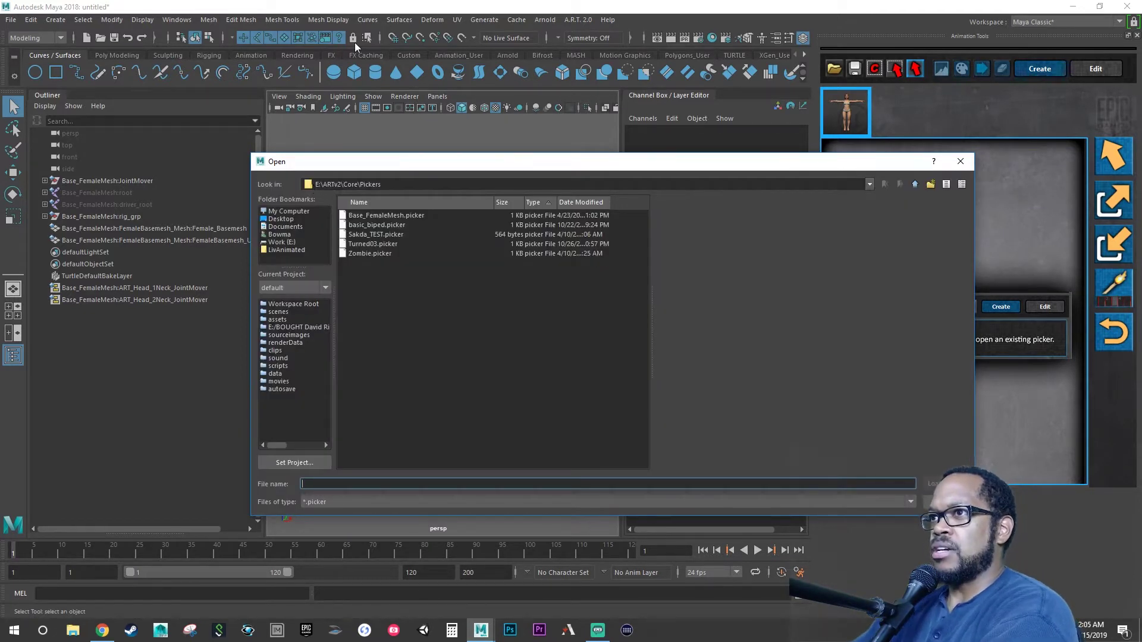
{"action": "double_click", "coordinate": [411, 216]}
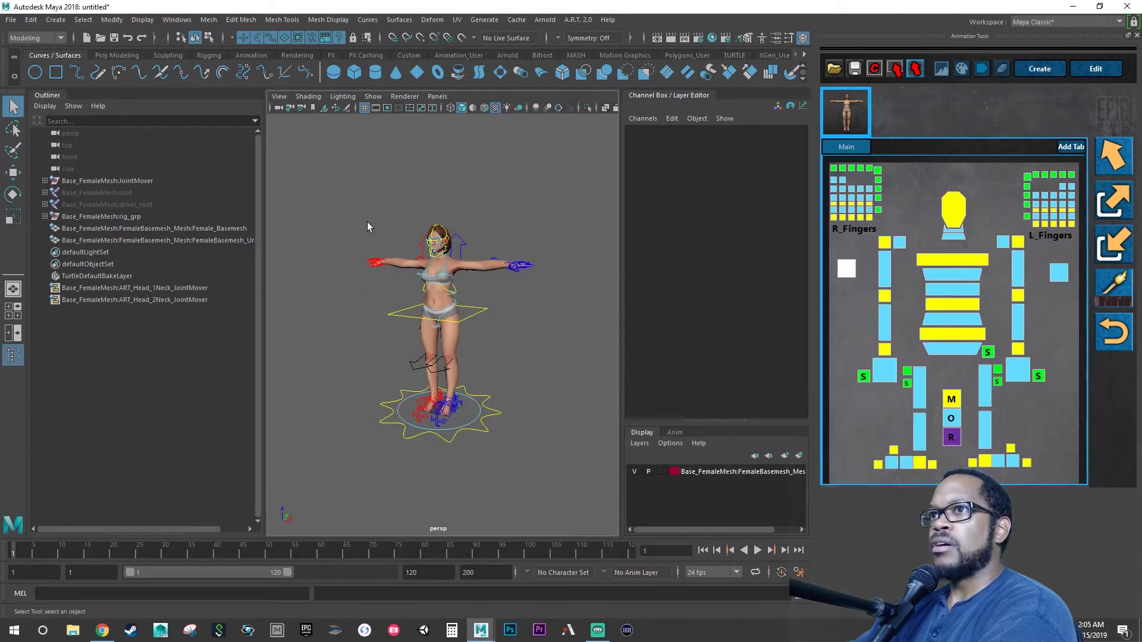
- Import MocapTest-001.fbx from the LivAnimated Maya Files, Female BaseMesh, MocapTest folder and hide the Outliner
{"action": "left_click", "coordinate": [10, 20]}
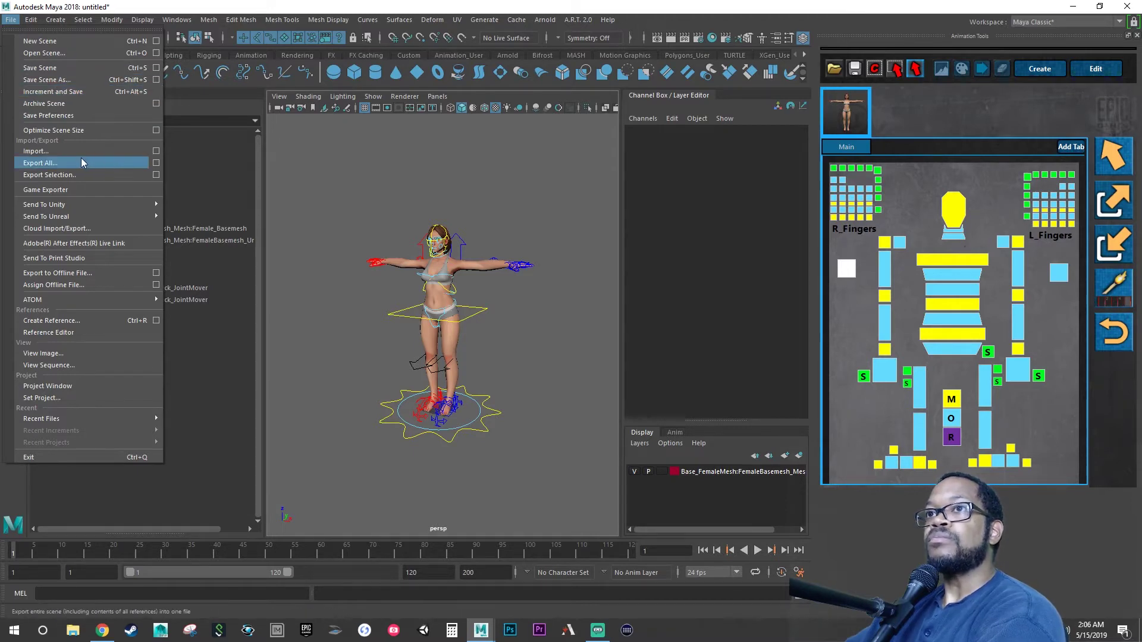
{"action": "left_click", "coordinate": [62, 151]}
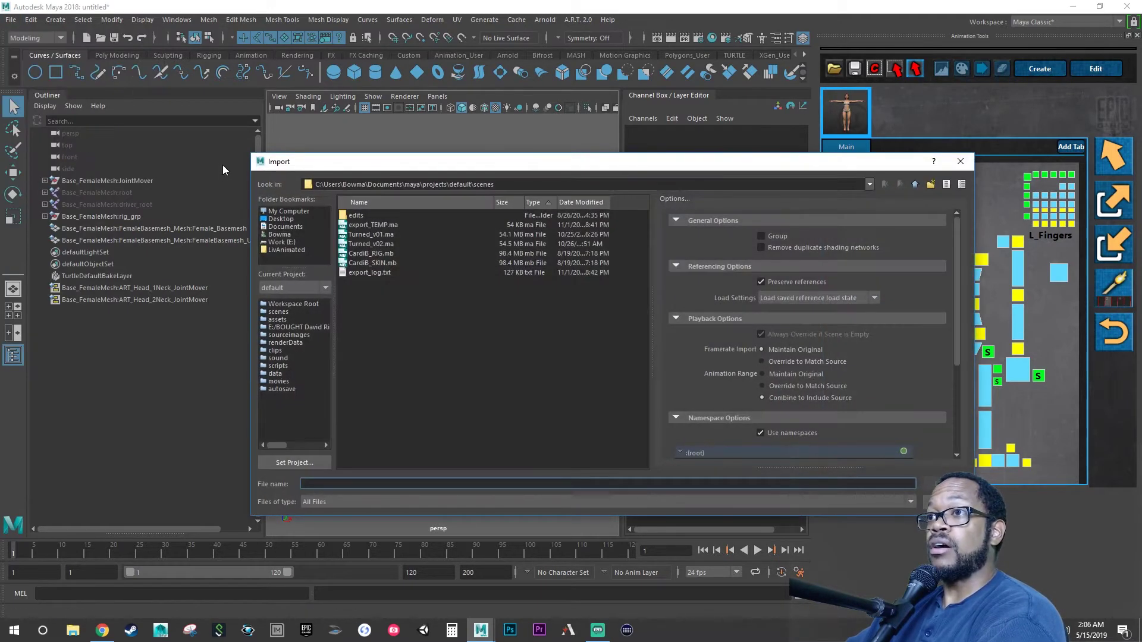
{"action": "left_click", "coordinate": [277, 250]}
{"action": "double_click", "coordinate": [352, 226]}
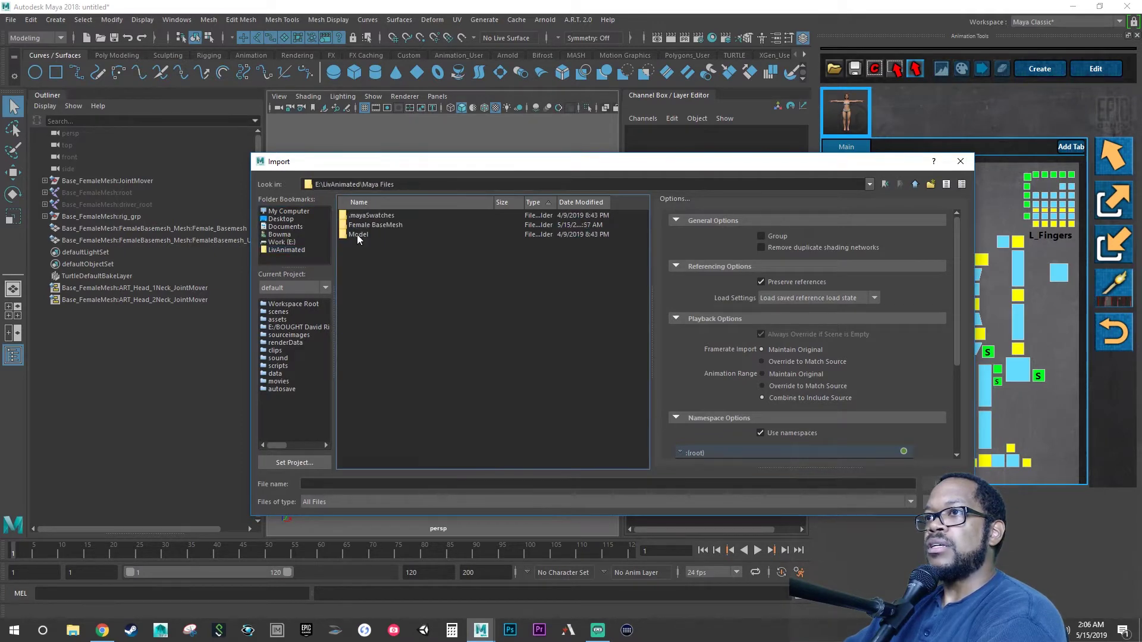
{"action": "double_click", "coordinate": [359, 225]}
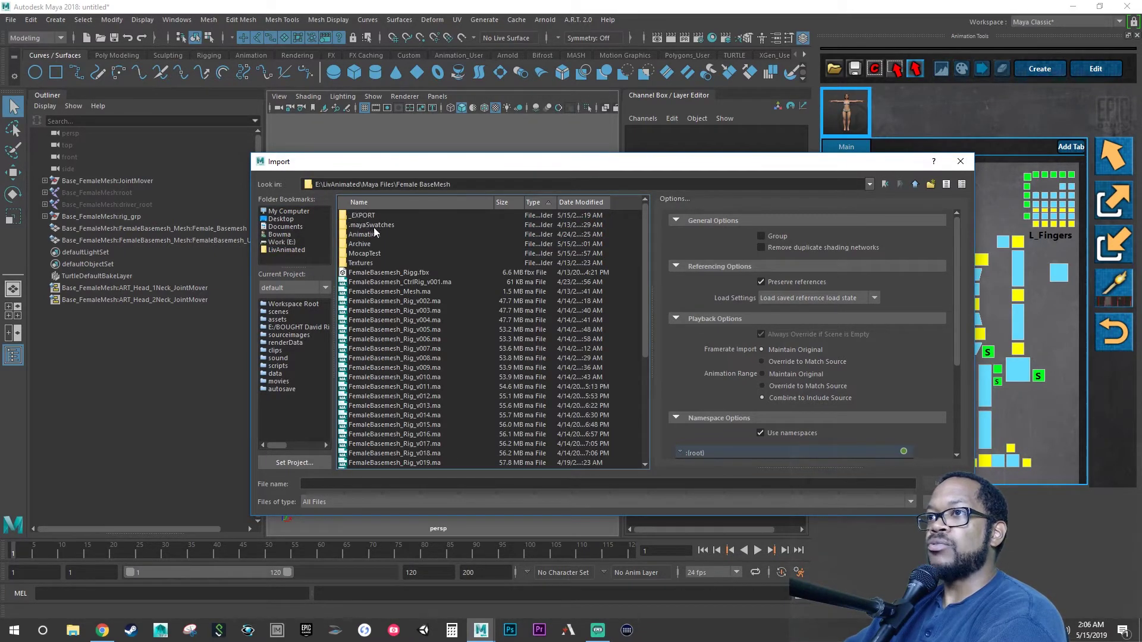
{"action": "double_click", "coordinate": [365, 252]}
{"action": "left_click", "coordinate": [366, 216]}
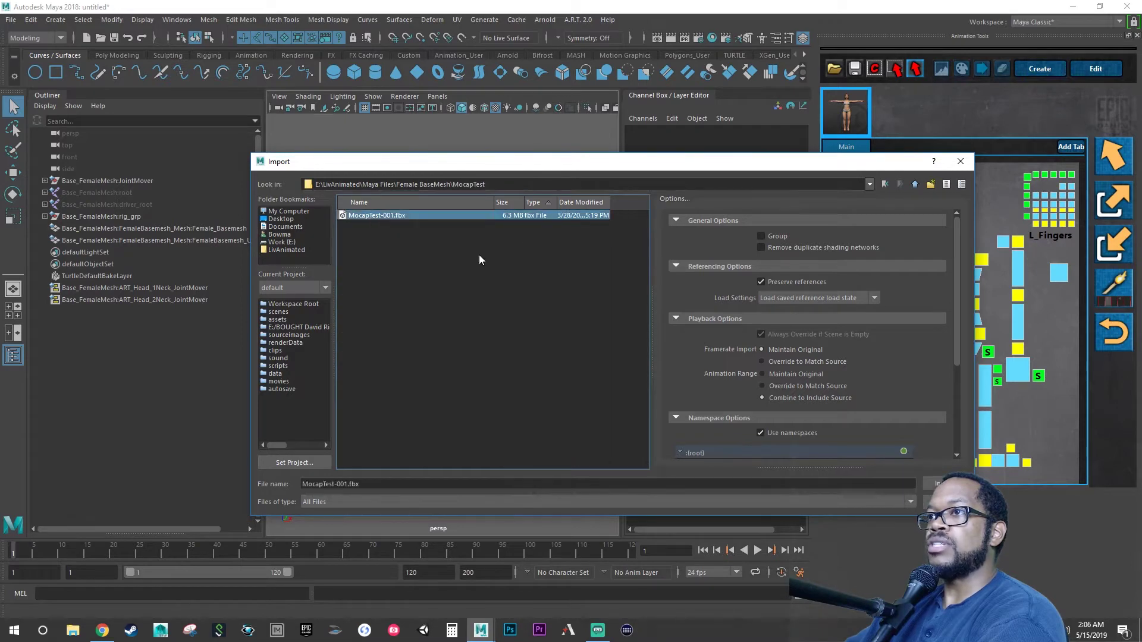
{"action": "key", "text": "Return"}
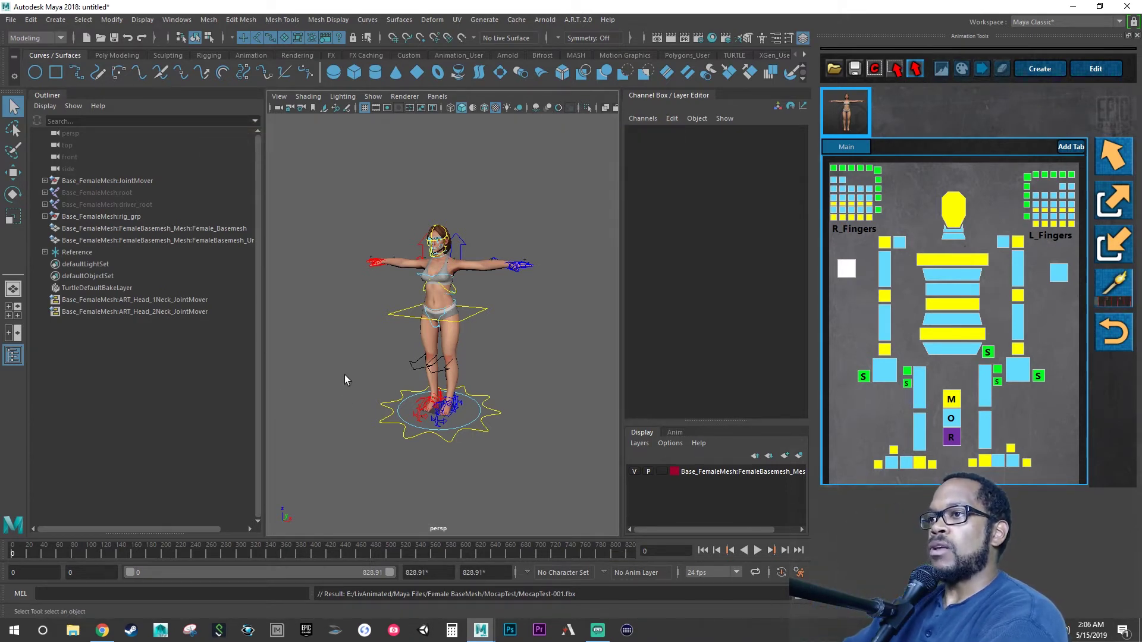
{"action": "left_click", "coordinate": [14, 355]}
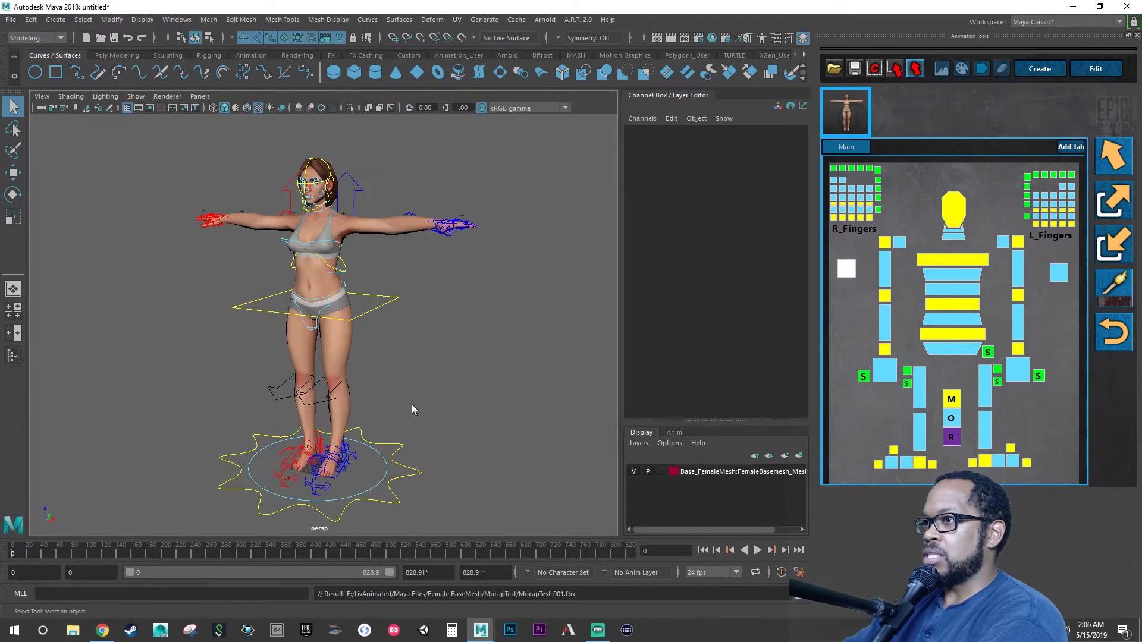
{"action": "mouse_move", "coordinate": [412, 404]}
{"action": "left_mouse_down", "text": "alt"}
{"action": "mouse_move", "coordinate": [462, 400]}
{"action": "mouse_move", "coordinate": [410, 393]}
{"action": "left_mouse_up", "text": "alt"}
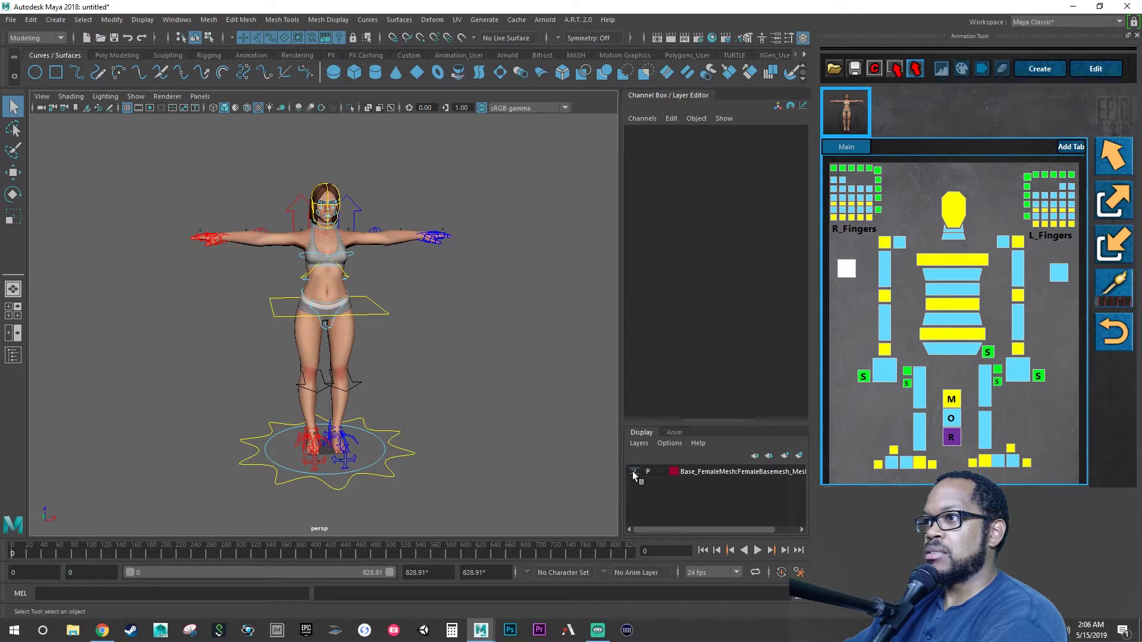
- Try to hide the character's body and underwear meshes through their display layer
{"action": "left_click", "coordinate": [352, 354]}
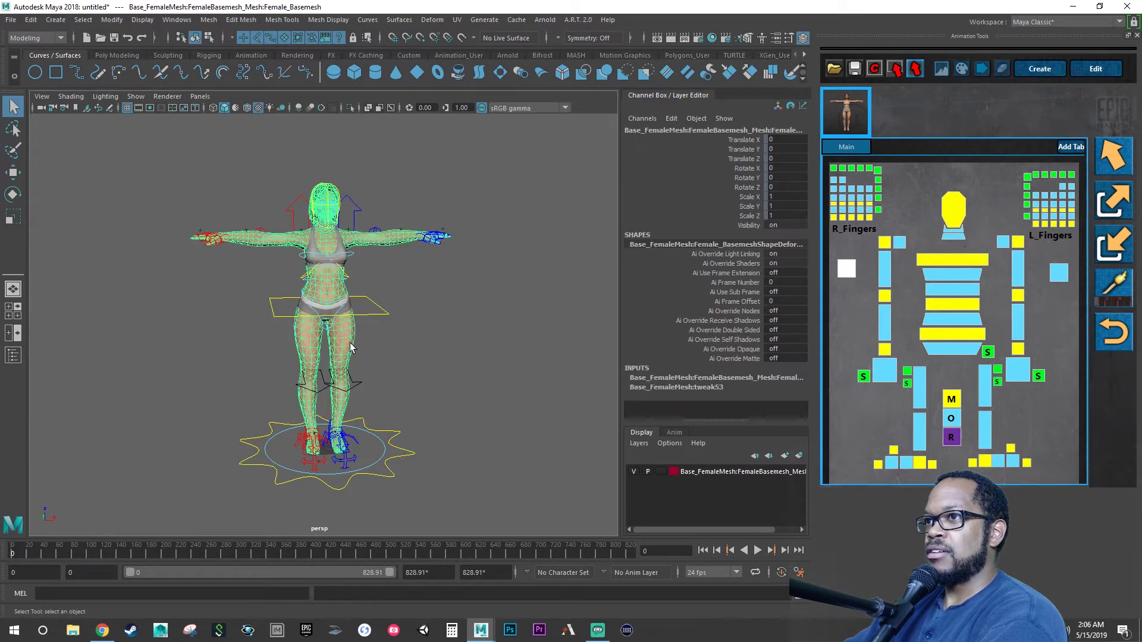
{"action": "left_click", "coordinate": [351, 310]}
{"action": "left_click", "coordinate": [703, 473]}
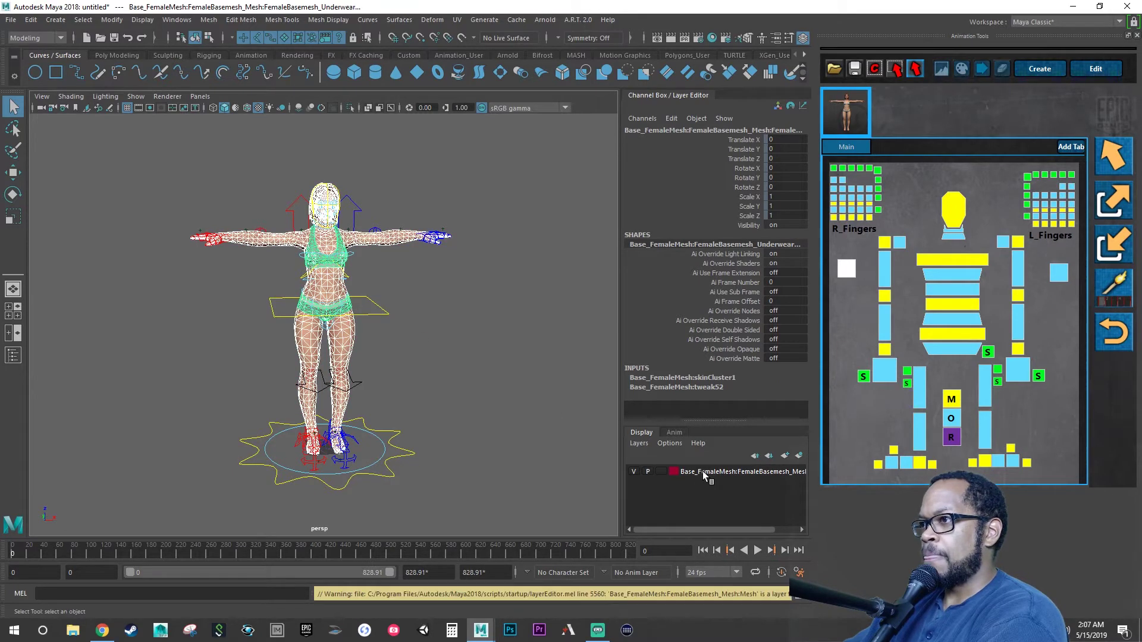
{"action": "left_click", "coordinate": [634, 471]}
{"action": "left_click", "coordinate": [549, 434]}
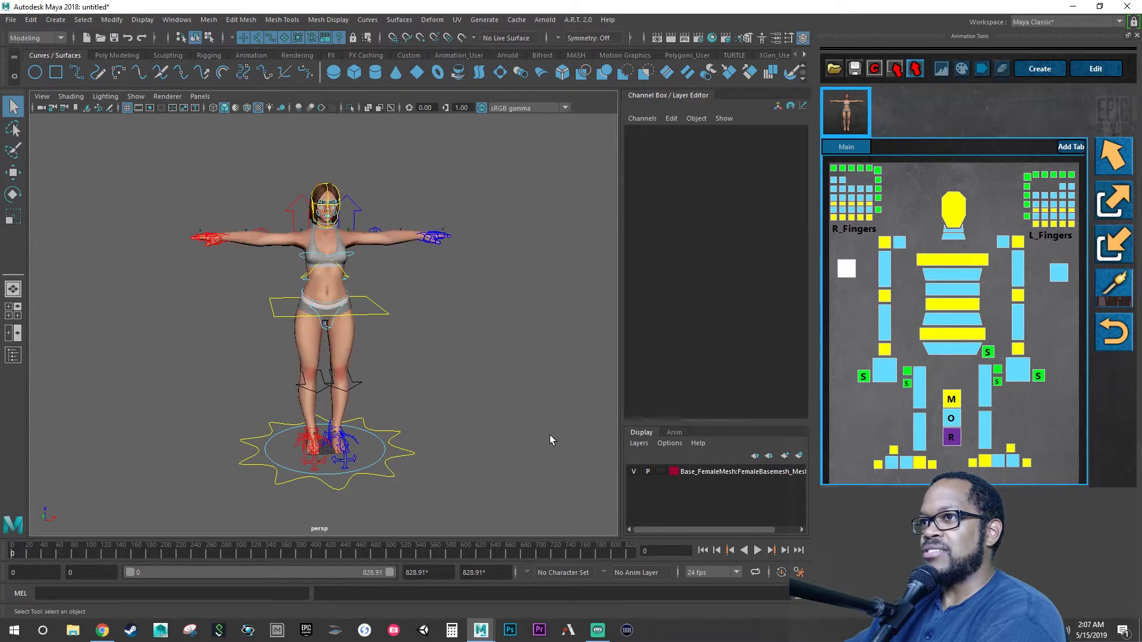
- Hide the character's body mesh and underwear mesh so only the rig controls are displayed
{"action": "left_click", "coordinate": [309, 309]}
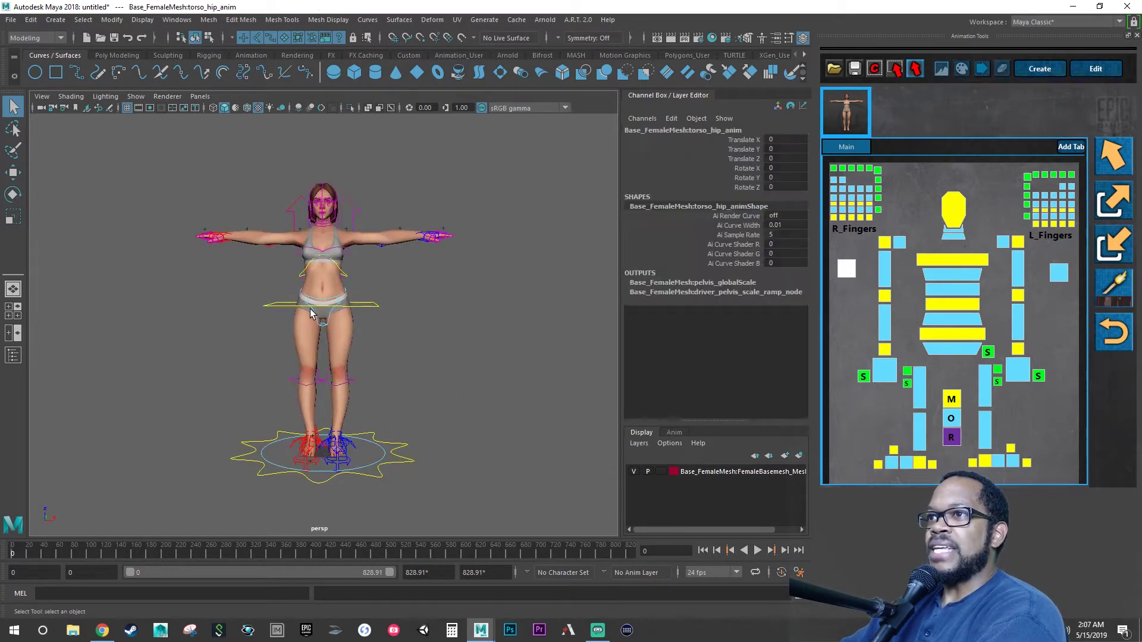
{"action": "left_click", "coordinate": [298, 331]}
{"action": "key", "text": "f"}
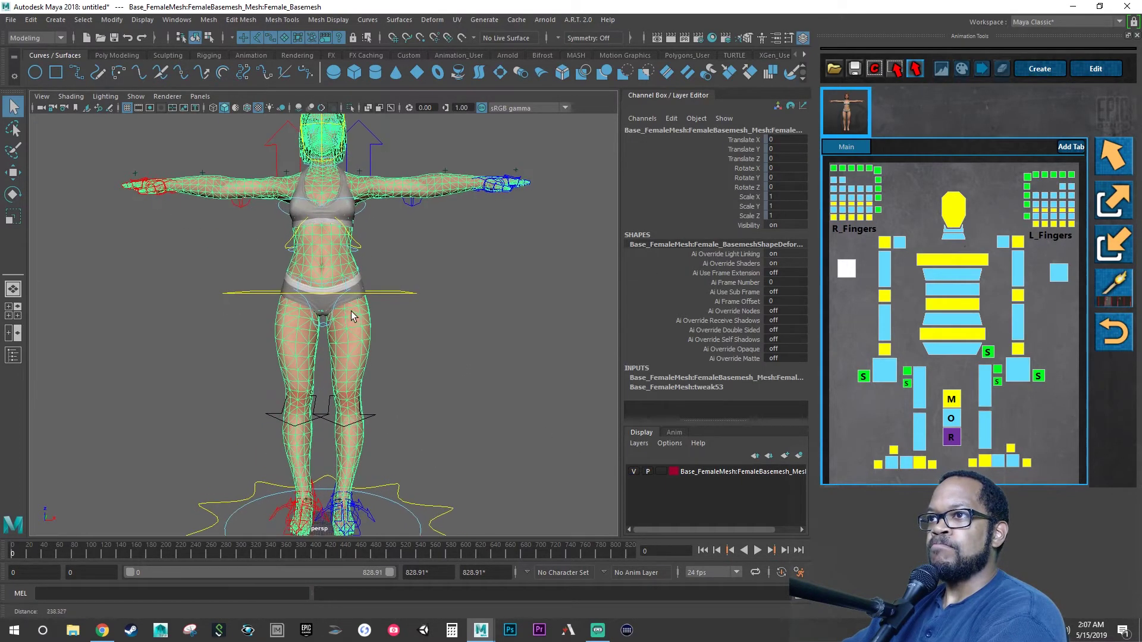
{"action": "key", "text": "ctrl+h"}
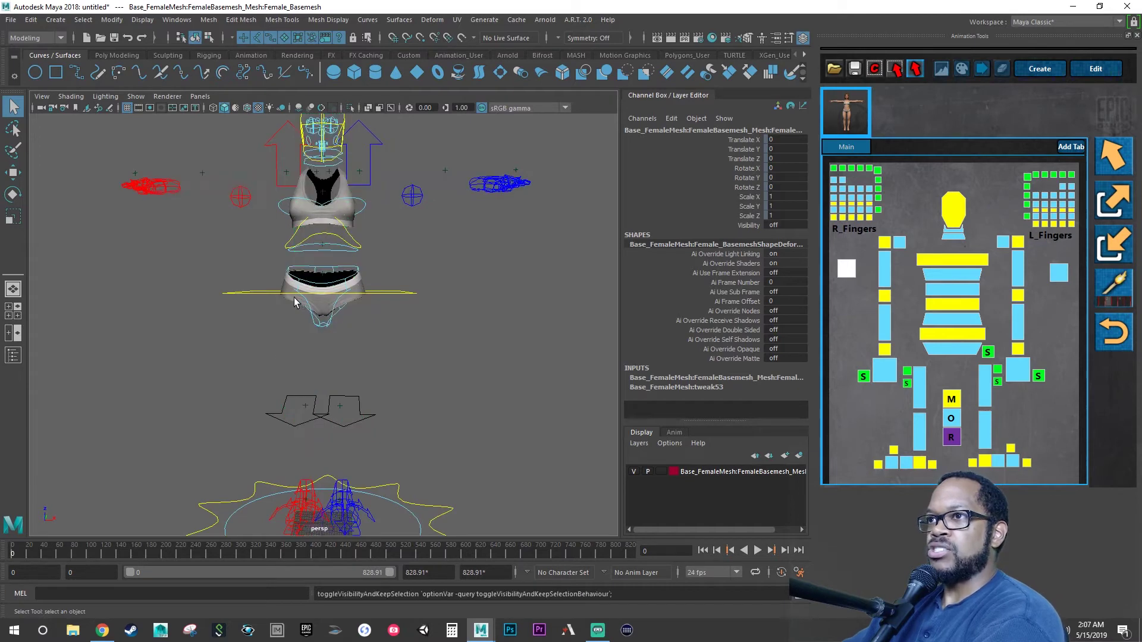
{"action": "left_click", "coordinate": [297, 302]}
{"action": "key", "text": "ctrl+h"}
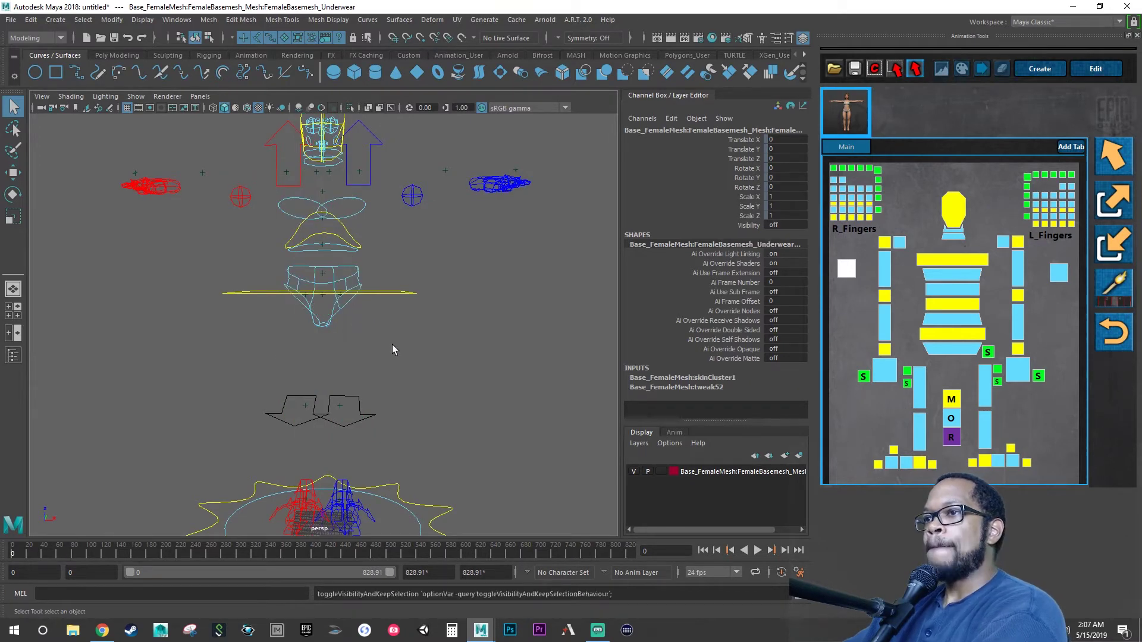
{"action": "left_click_drag", "start_coordinate": [391, 344], "coordinate": [427, 334], "text": "alt"}
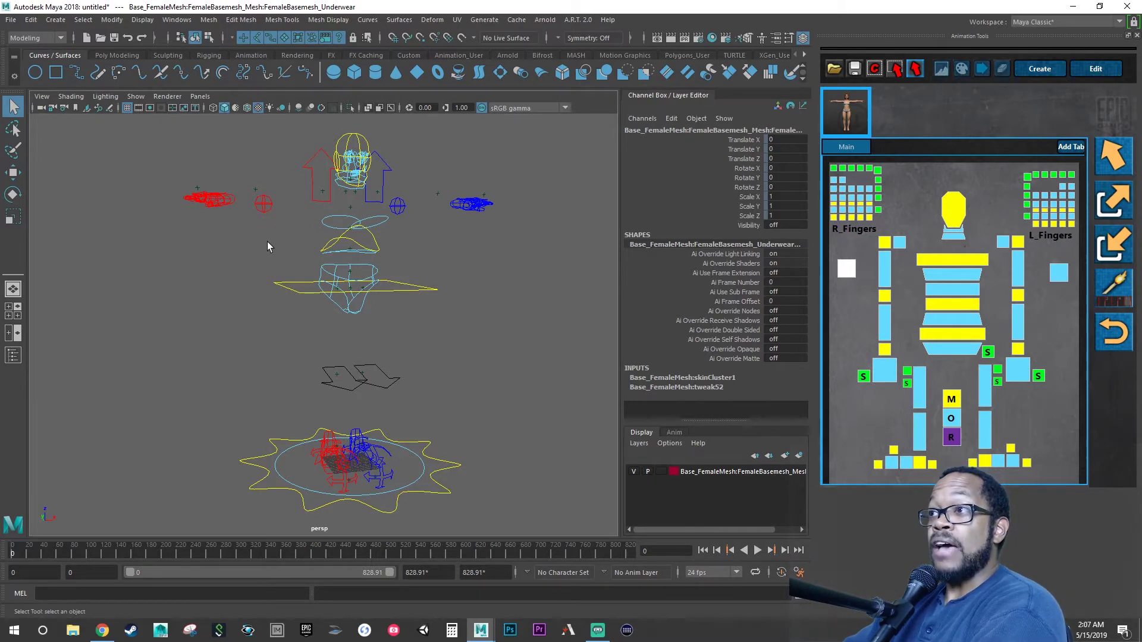
- Set Mode to 0 in the right arm's rig settings
{"action": "left_click", "coordinate": [864, 379]}
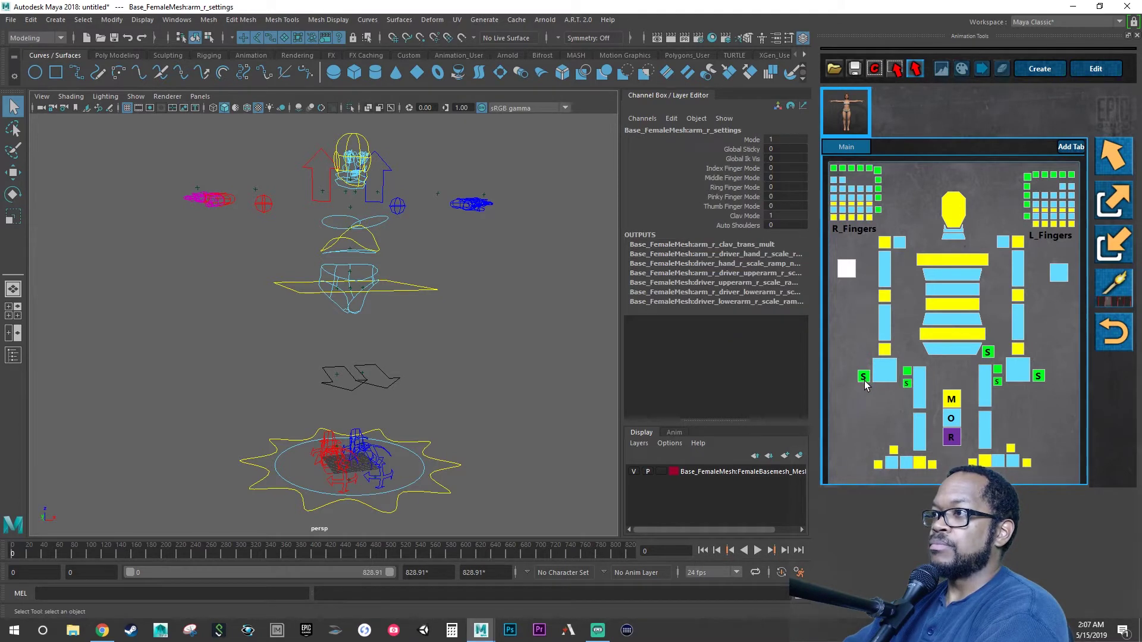
{"action": "double_click", "coordinate": [782, 139]}
{"action": "type", "text": "0"}
{"action": "key", "text": "Return"}
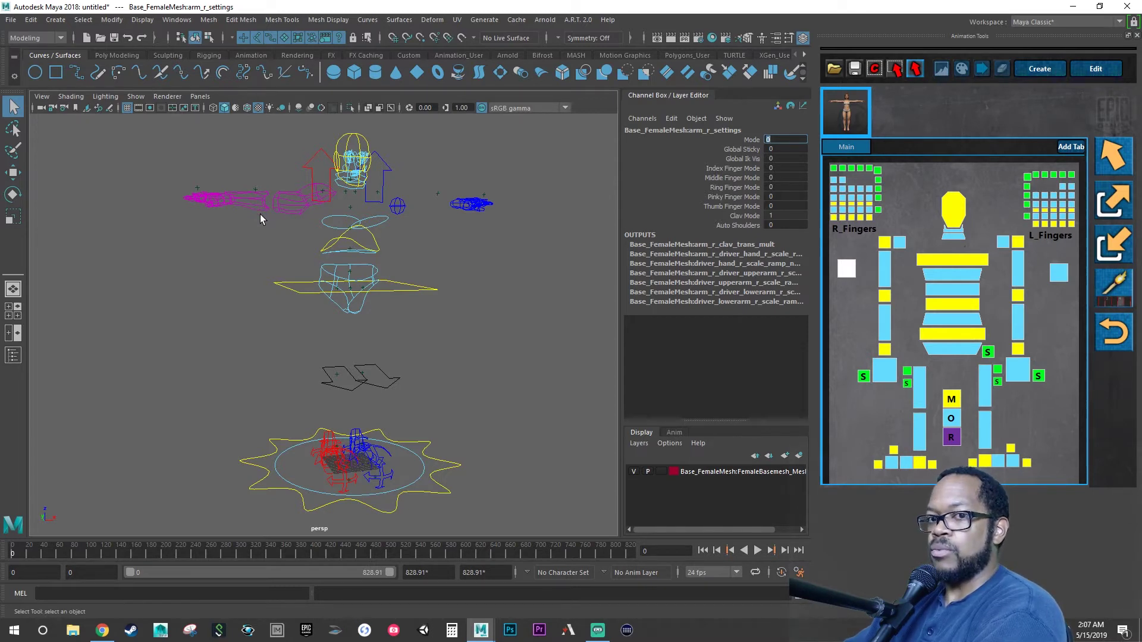
- Set Mode to 0 in the left arm's rig settings
{"action": "left_click", "coordinate": [1039, 376]}
{"action": "left_click", "coordinate": [779, 138]}
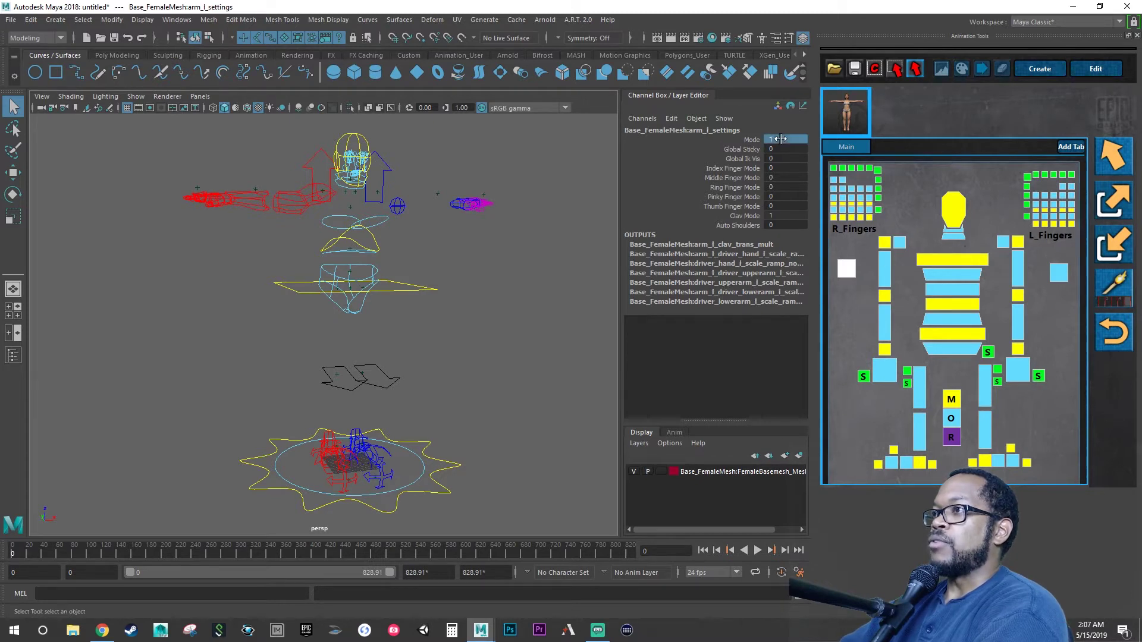
{"action": "type", "text": "0"}
{"action": "key", "text": "Return"}
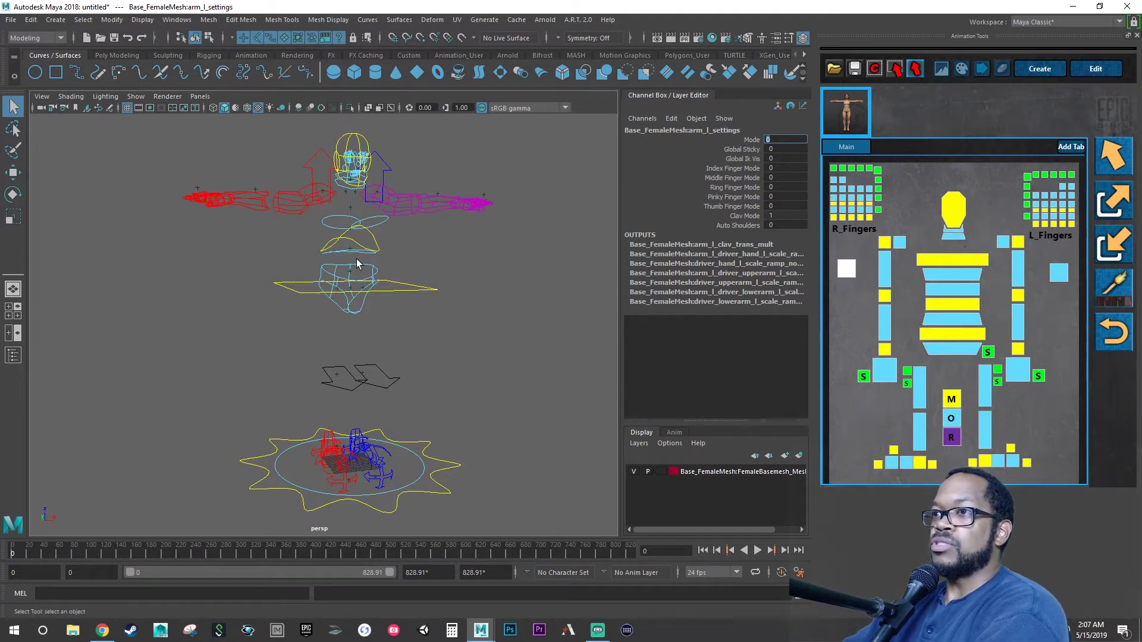
- Set Mode to 0 in the torso's rig settings
{"action": "left_click", "coordinate": [987, 353]}
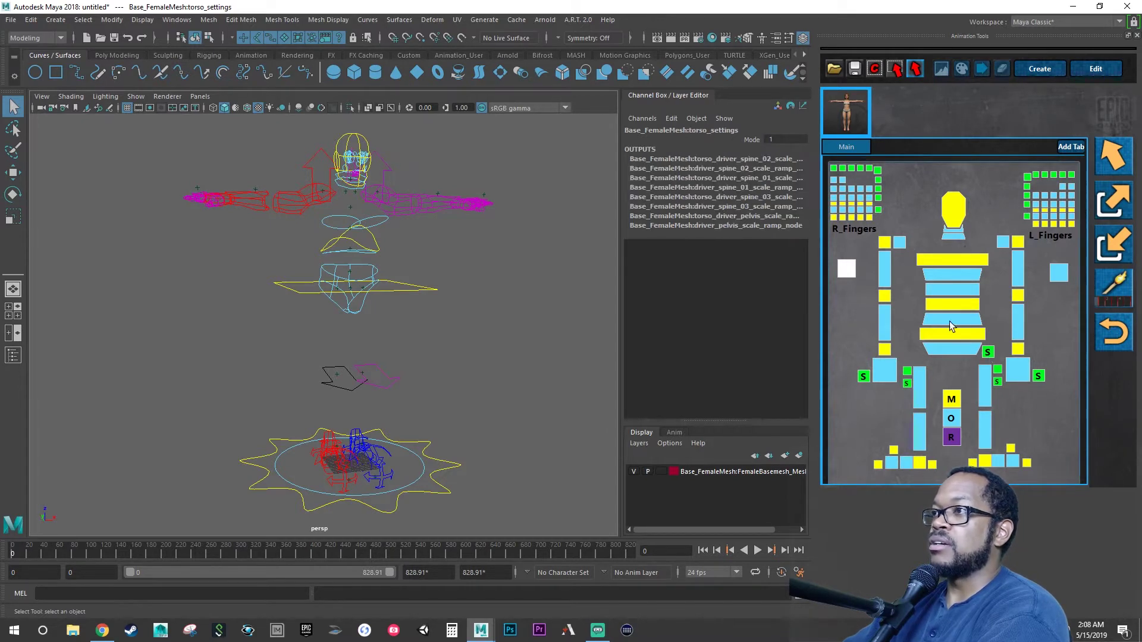
{"action": "left_click", "coordinate": [781, 140]}
{"action": "type", "text": "0"}
{"action": "key", "text": "Return"}
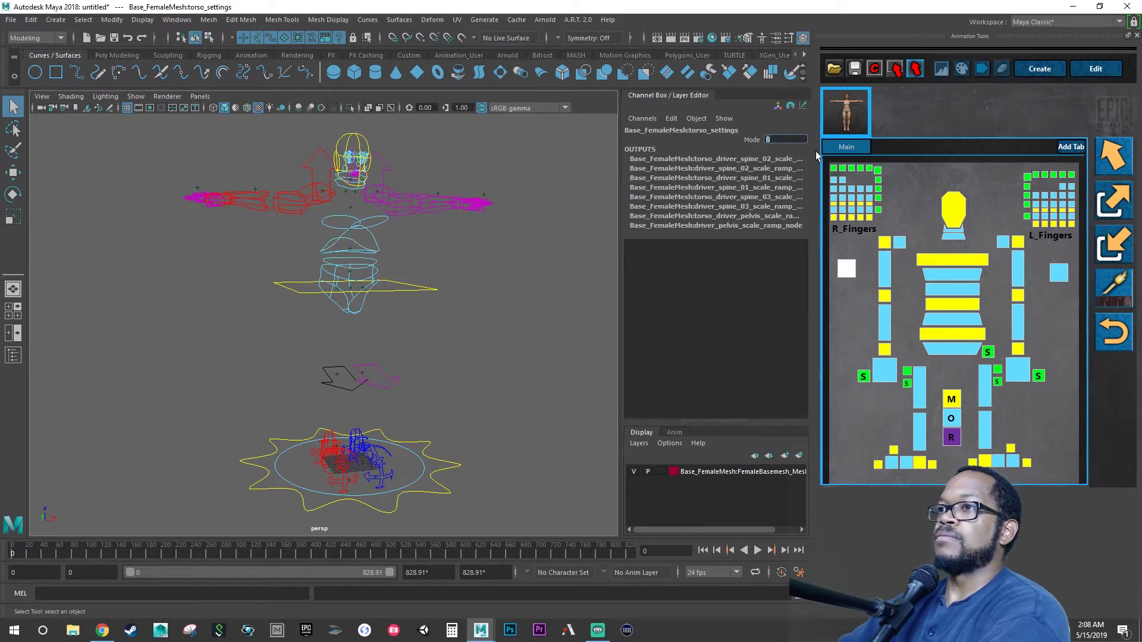
- Switch to the Animation menu set and open the Point constraint options with Maintain offset enabled
{"action": "mouse_move", "coordinate": [406, 341]}
{"action": "left_mouse_down", "text": "alt"}
{"action": "mouse_move", "coordinate": [415, 341]}
{"action": "mouse_move", "coordinate": [398, 331]}
{"action": "left_mouse_up", "text": "alt"}
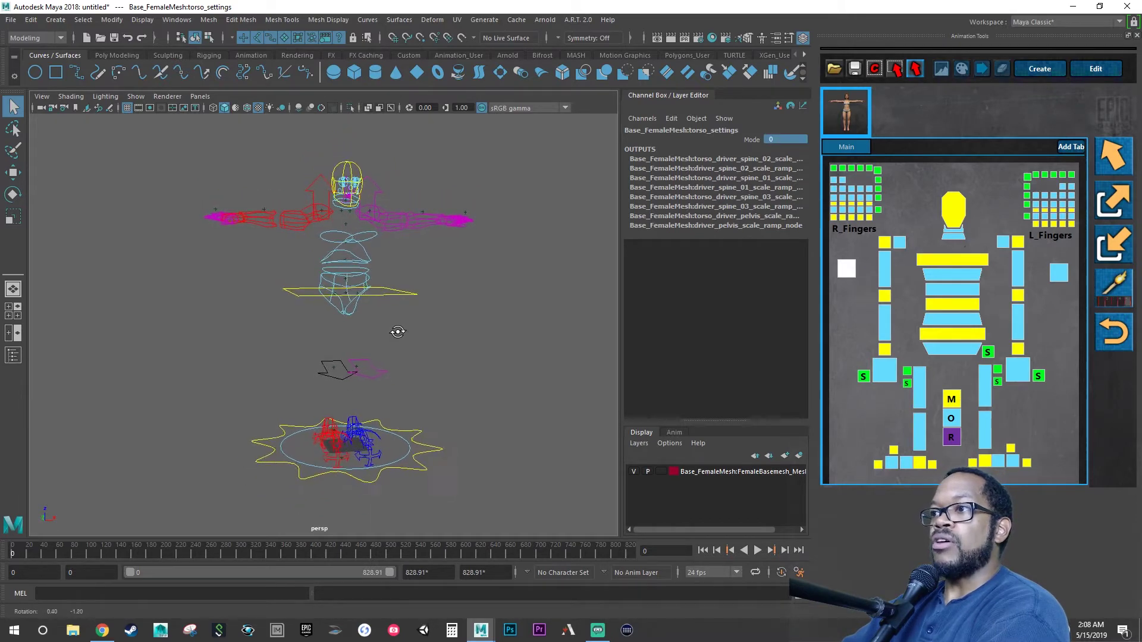
{"action": "right_click_drag", "start_coordinate": [382, 332], "coordinate": [439, 316], "text": "alt"}
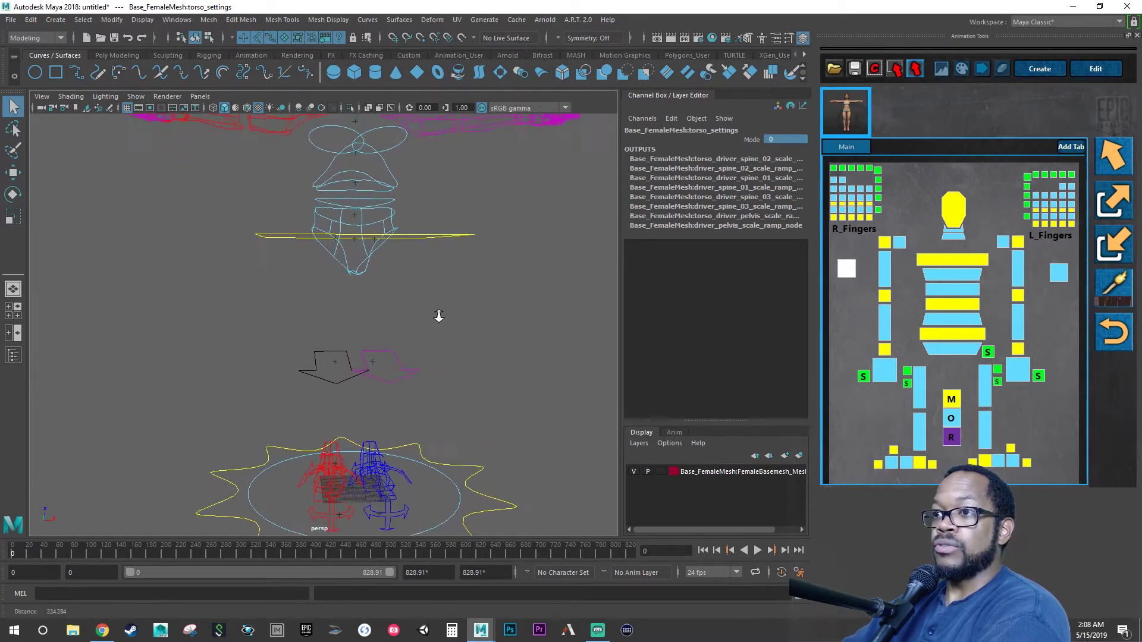
{"action": "left_click_drag", "start_coordinate": [439, 316], "coordinate": [398, 250], "text": "alt"}
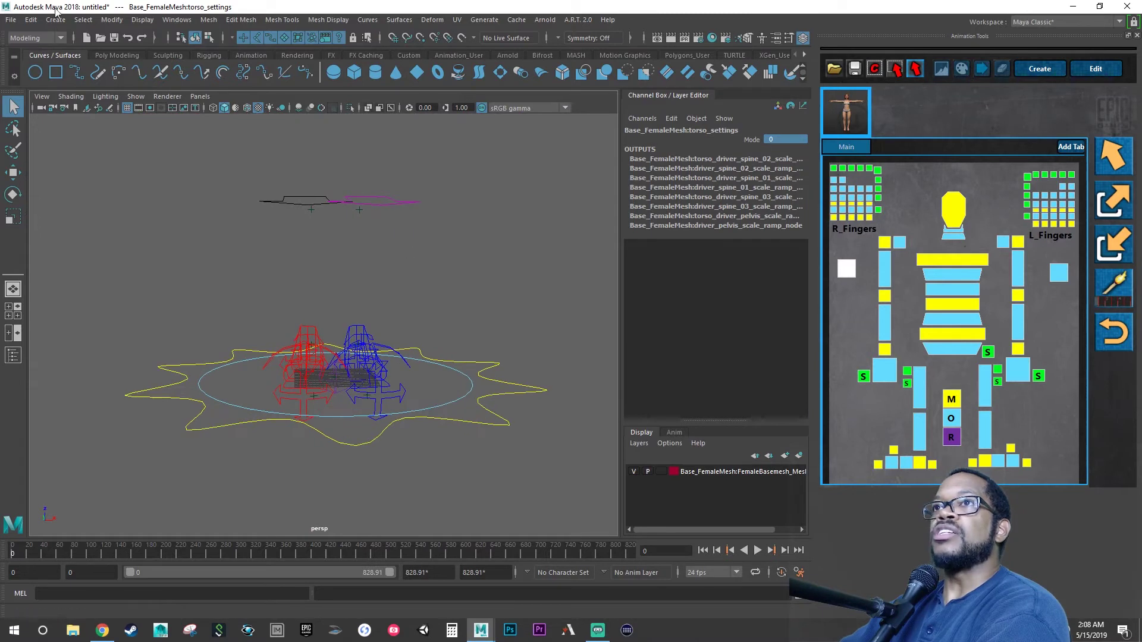
{"action": "left_click", "coordinate": [60, 38]}
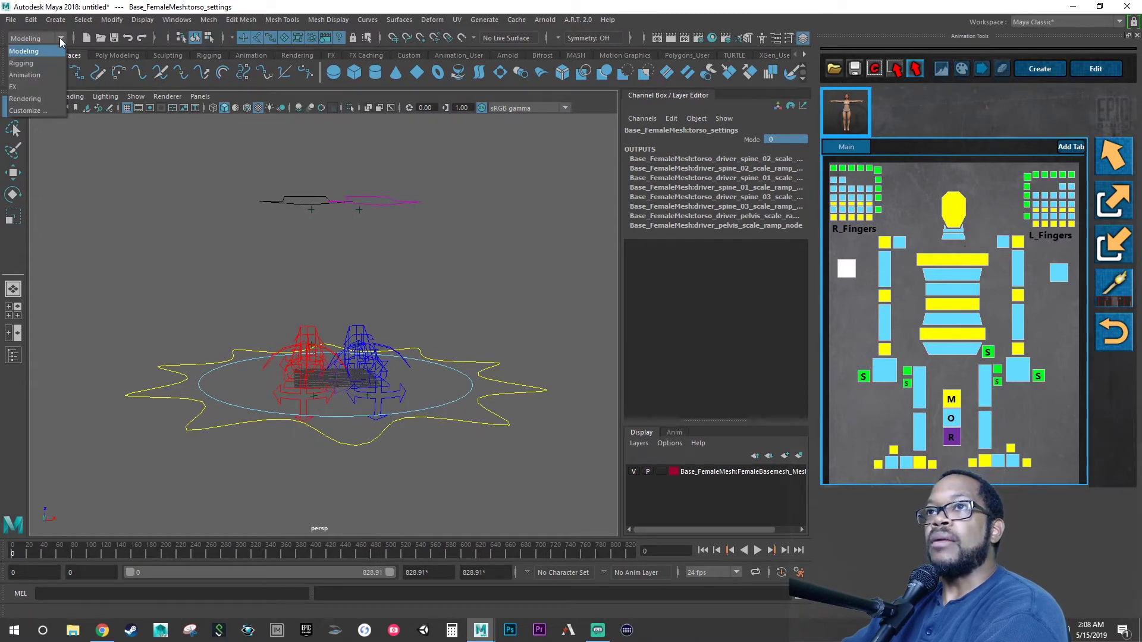
{"action": "left_click", "coordinate": [46, 73]}
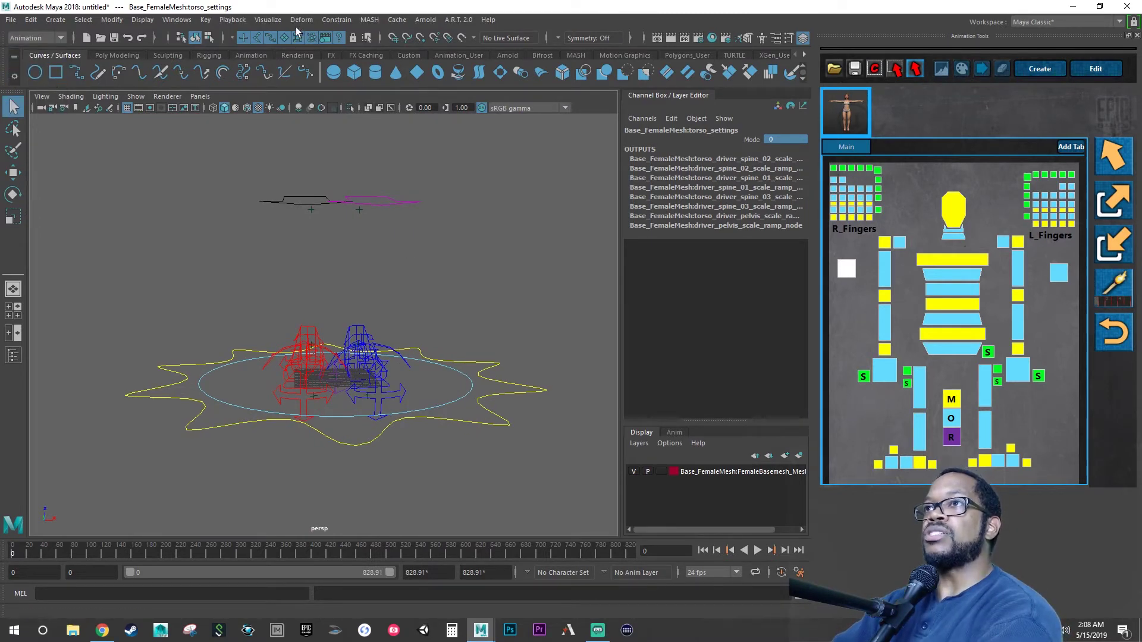
{"action": "left_click", "coordinate": [336, 21]}
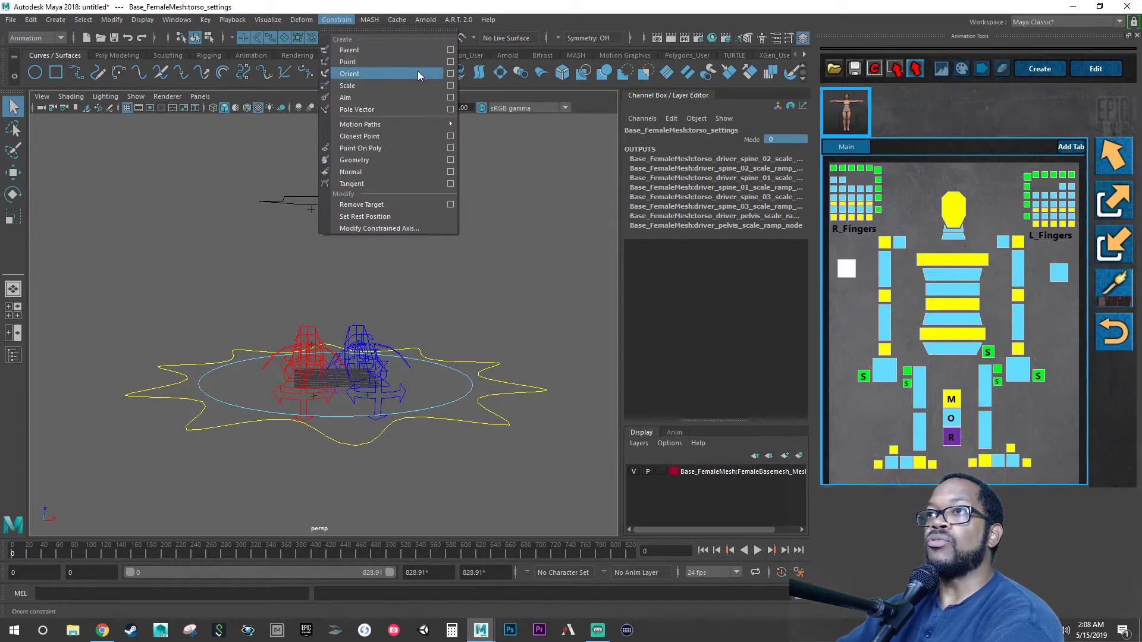
{"action": "left_click", "coordinate": [450, 62]}
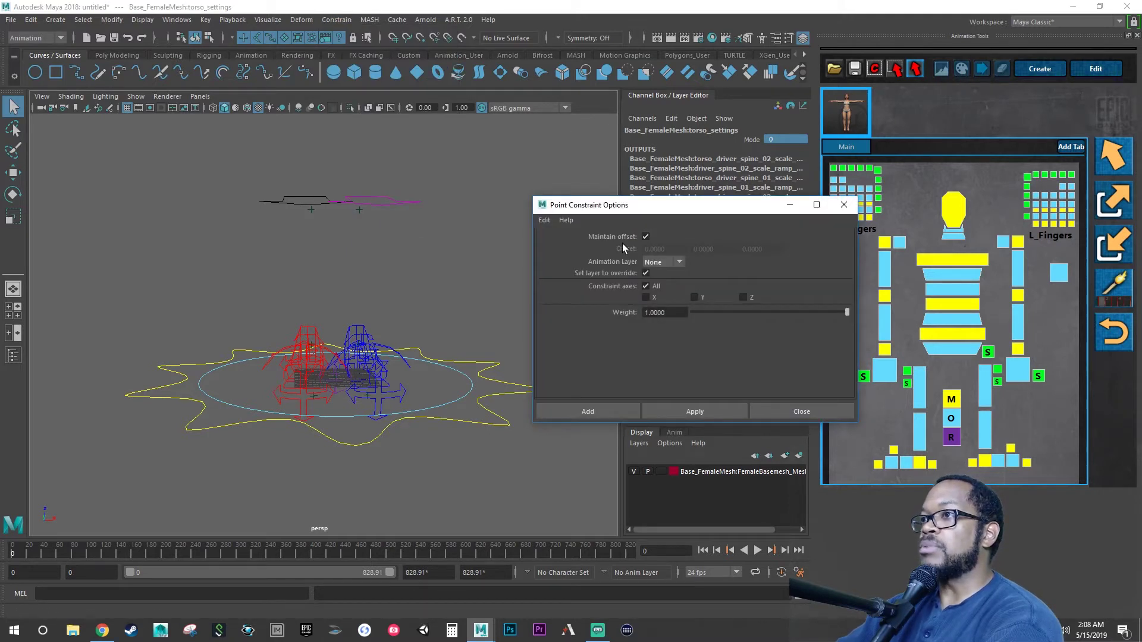
{"action": "left_click", "coordinate": [646, 237]}
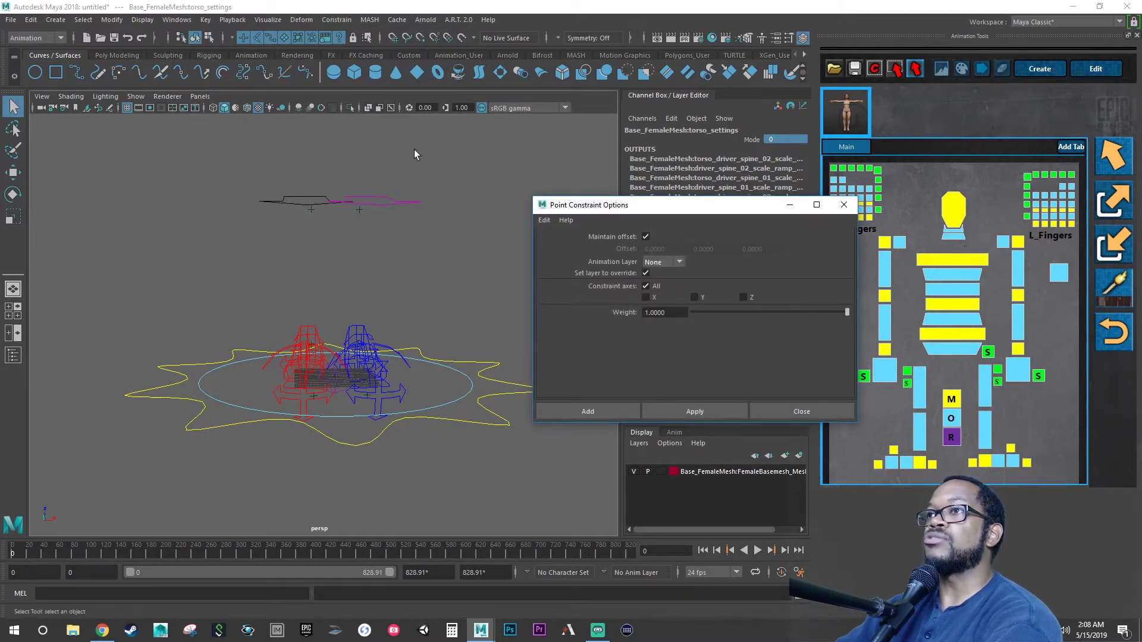
- Check that Maintain offset is enabled in the Orient constraint options, and close the options
{"action": "left_click", "coordinate": [326, 20]}
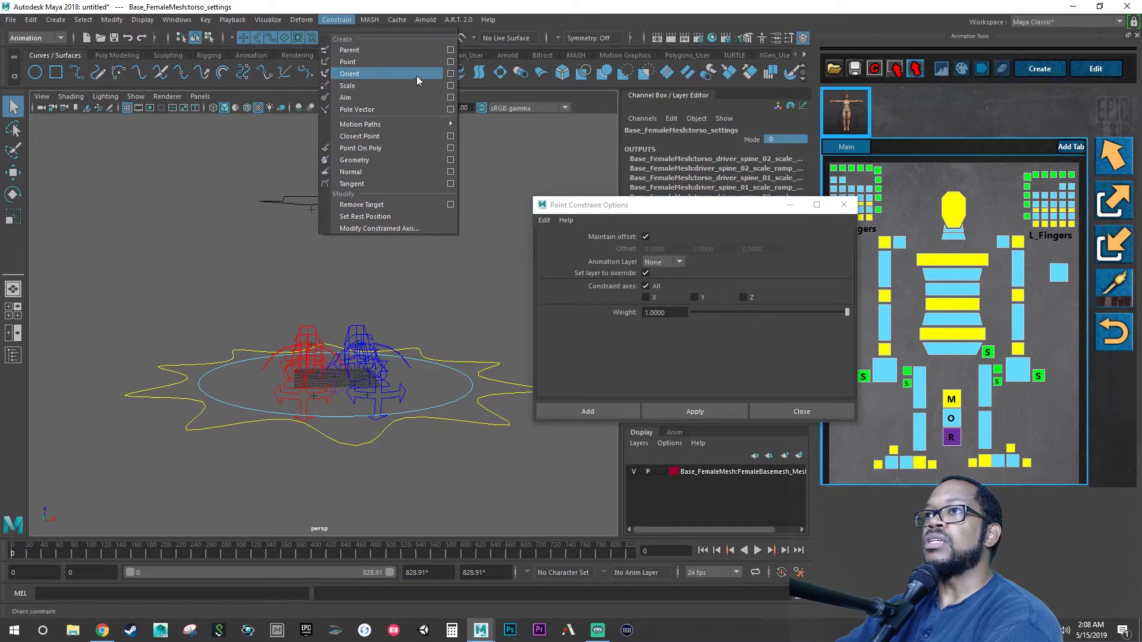
{"action": "left_click", "coordinate": [453, 75]}
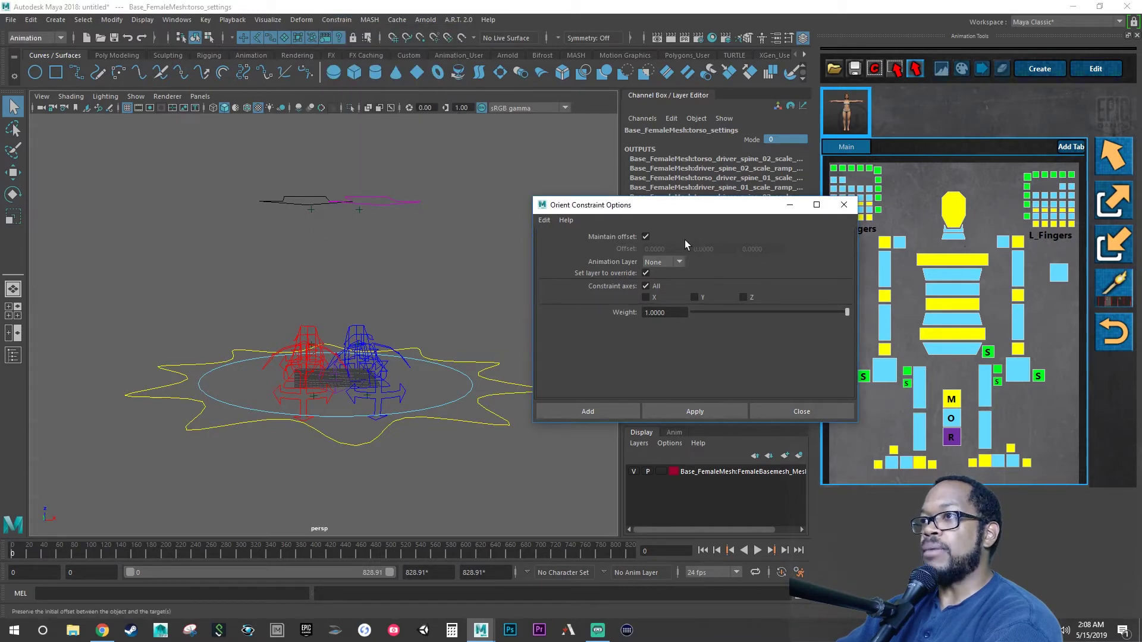
{"action": "left_click", "coordinate": [839, 205]}
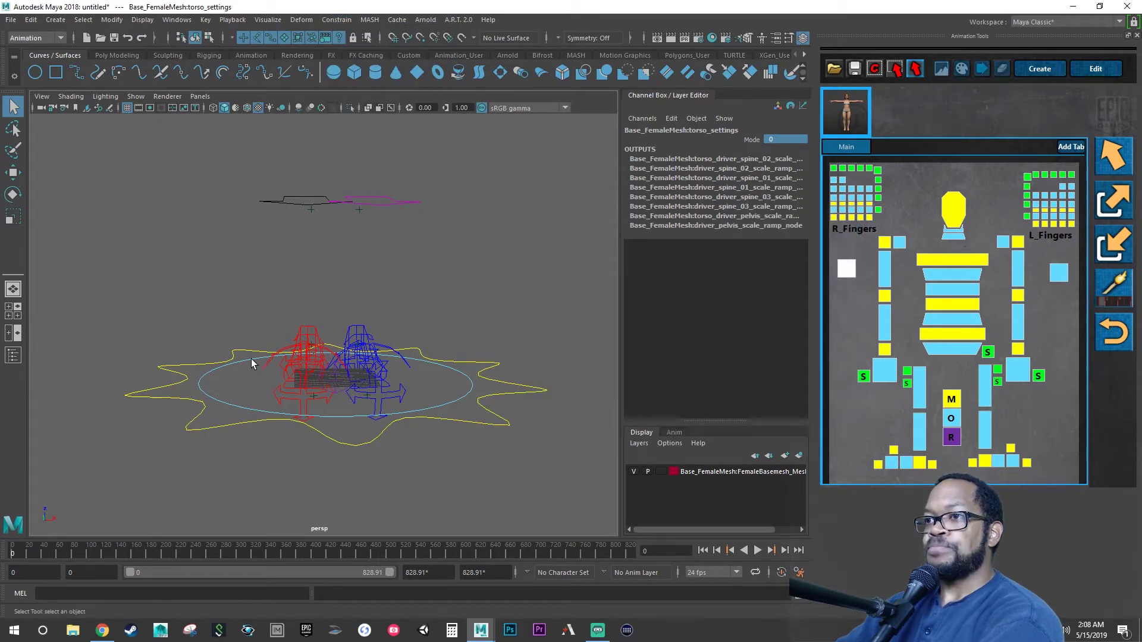
- Play the motion capture animation to review the marker motion, and return the timeline to frame 0
{"action": "left_click_drag", "start_coordinate": [282, 360], "coordinate": [308, 354], "text": "alt"}
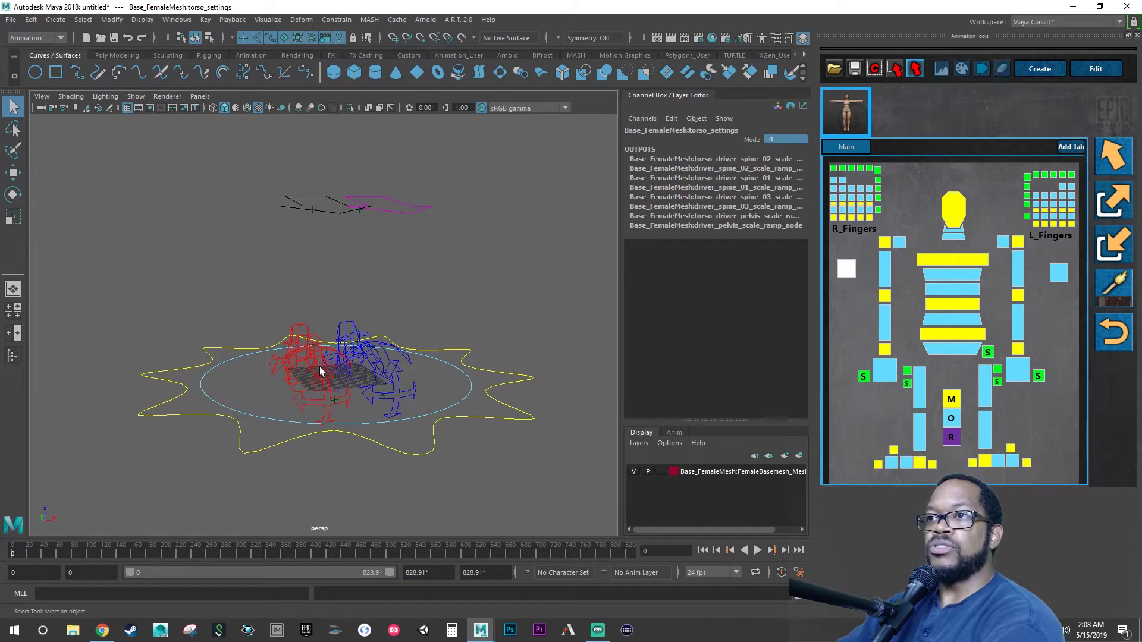
{"action": "right_click_drag", "start_coordinate": [299, 357], "coordinate": [533, 380], "text": "alt"}
{"action": "right_click_drag", "start_coordinate": [415, 405], "coordinate": [314, 304], "text": "alt"}
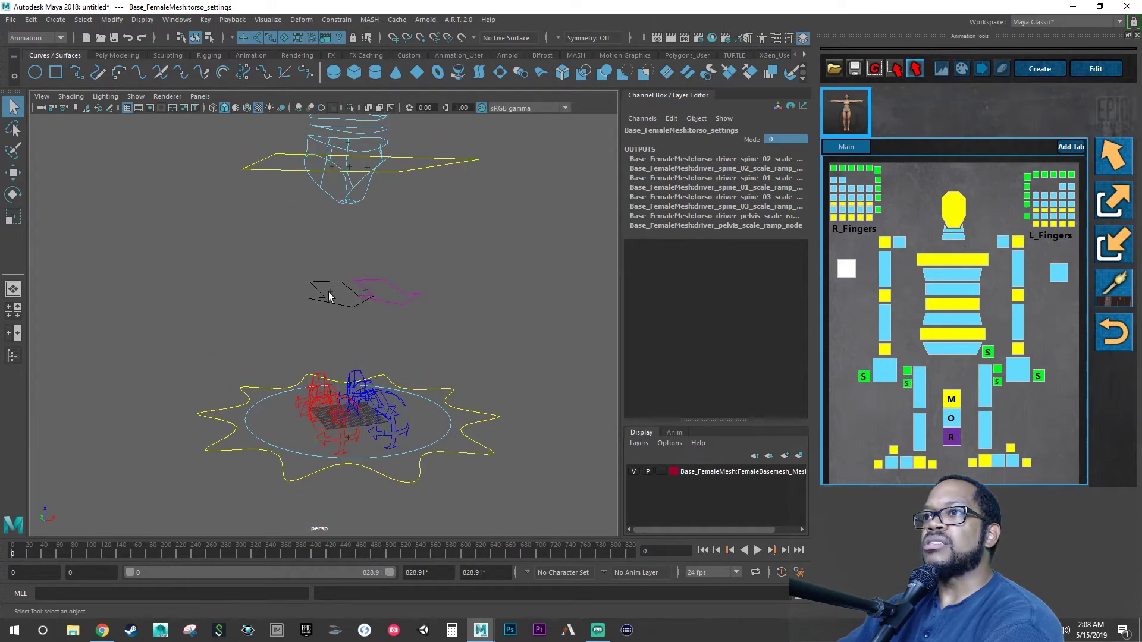
{"action": "middle_click_drag", "start_coordinate": [328, 291], "coordinate": [377, 456], "text": "alt"}
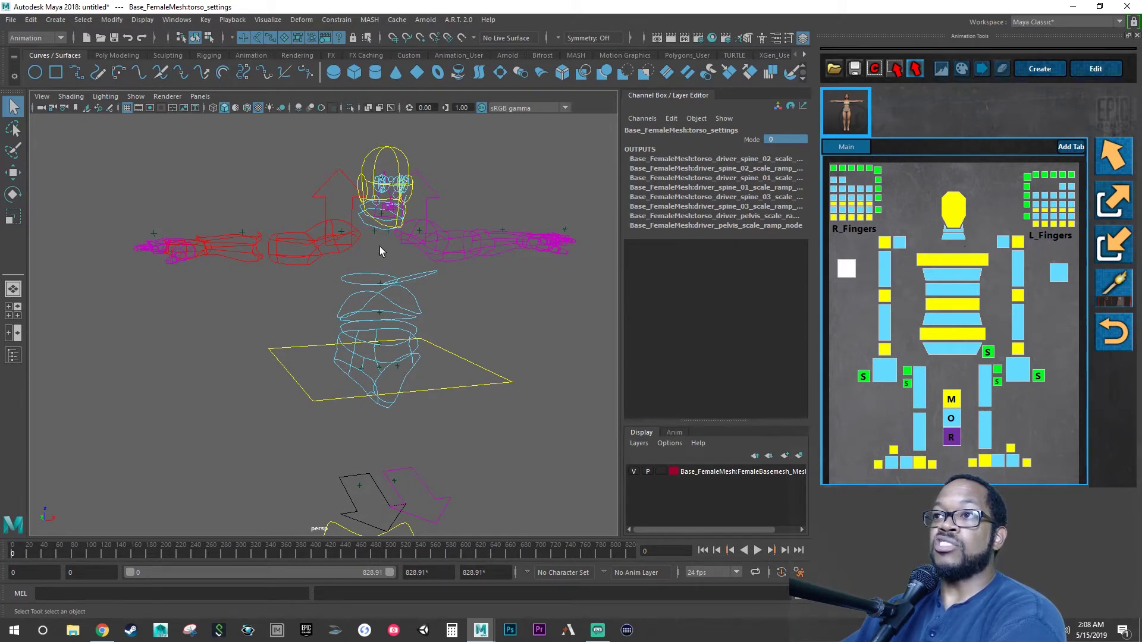
{"action": "key", "text": "alt+v"}
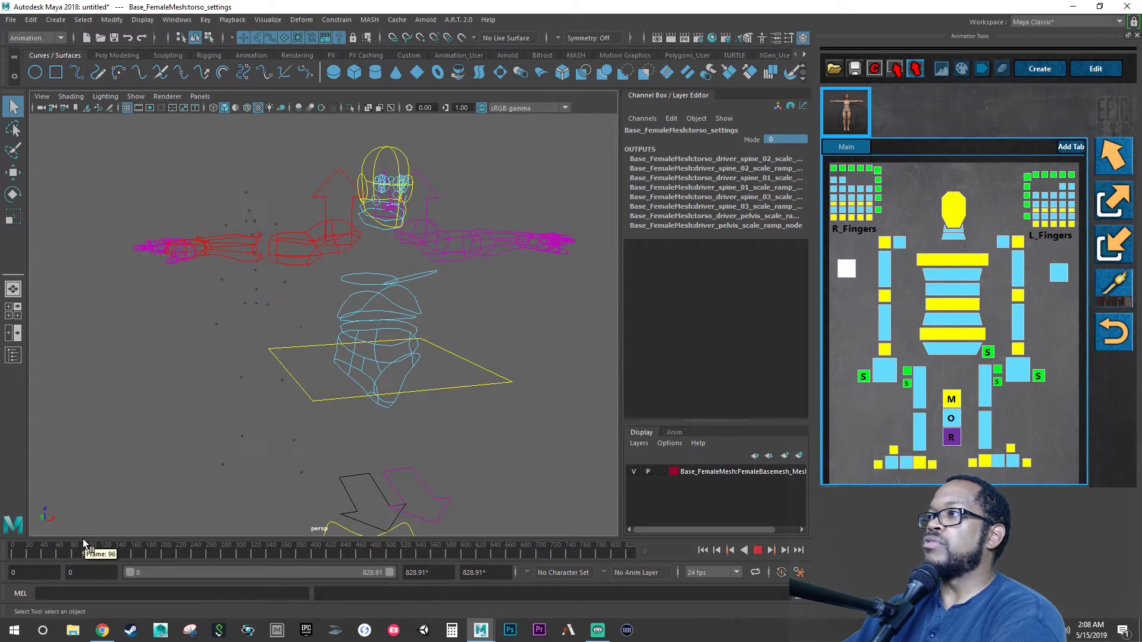
{"action": "left_click_drag", "start_coordinate": [78, 542], "coordinate": [12, 545]}
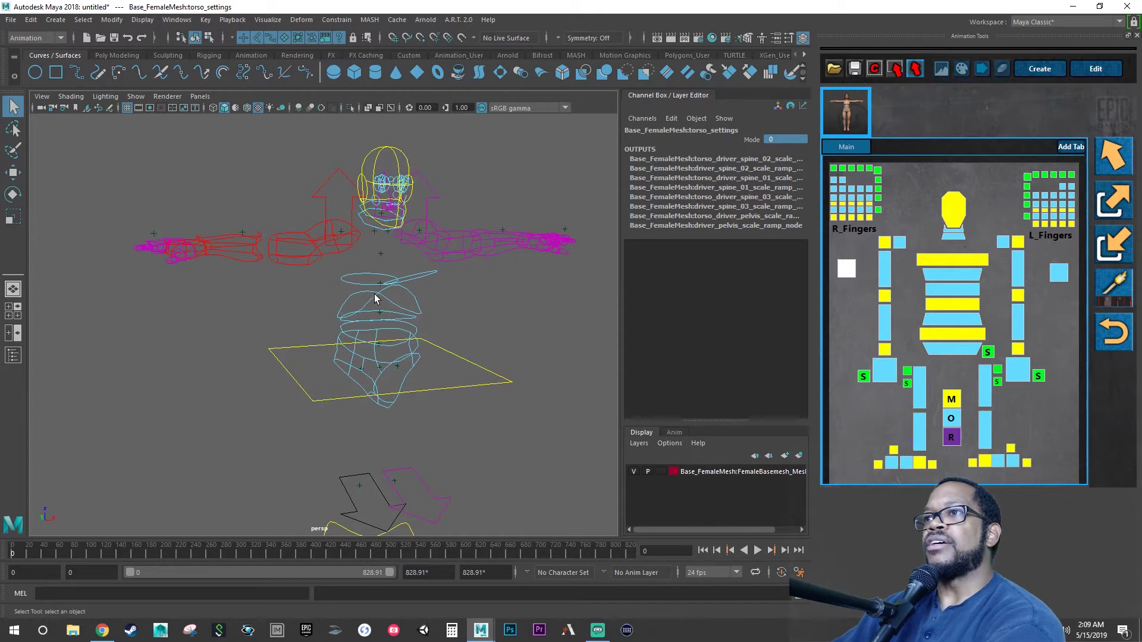
- Constrain the right foot IK control to the RightFoot mocap locator with Point and Orient constraints
{"action": "middle_click_drag", "start_coordinate": [373, 294], "coordinate": [327, 273], "text": "alt"}
{"action": "right_click_drag", "start_coordinate": [327, 273], "coordinate": [430, 350], "text": "alt"}
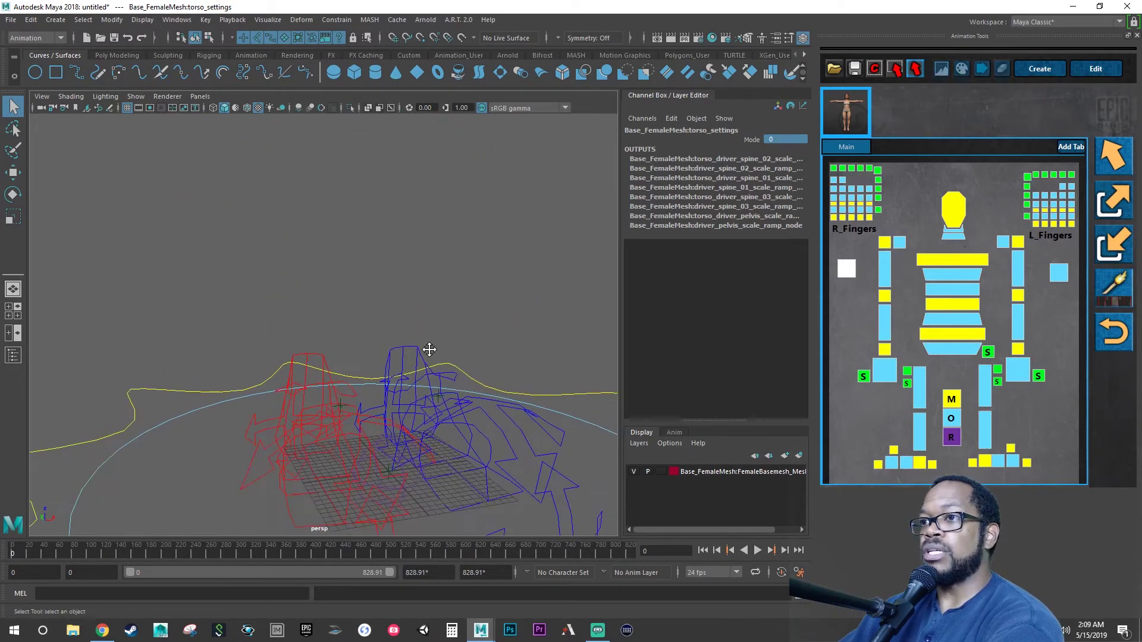
{"action": "middle_click_drag", "start_coordinate": [430, 350], "coordinate": [313, 329], "text": "alt"}
{"action": "right_click_drag", "start_coordinate": [313, 329], "coordinate": [352, 331], "text": "alt"}
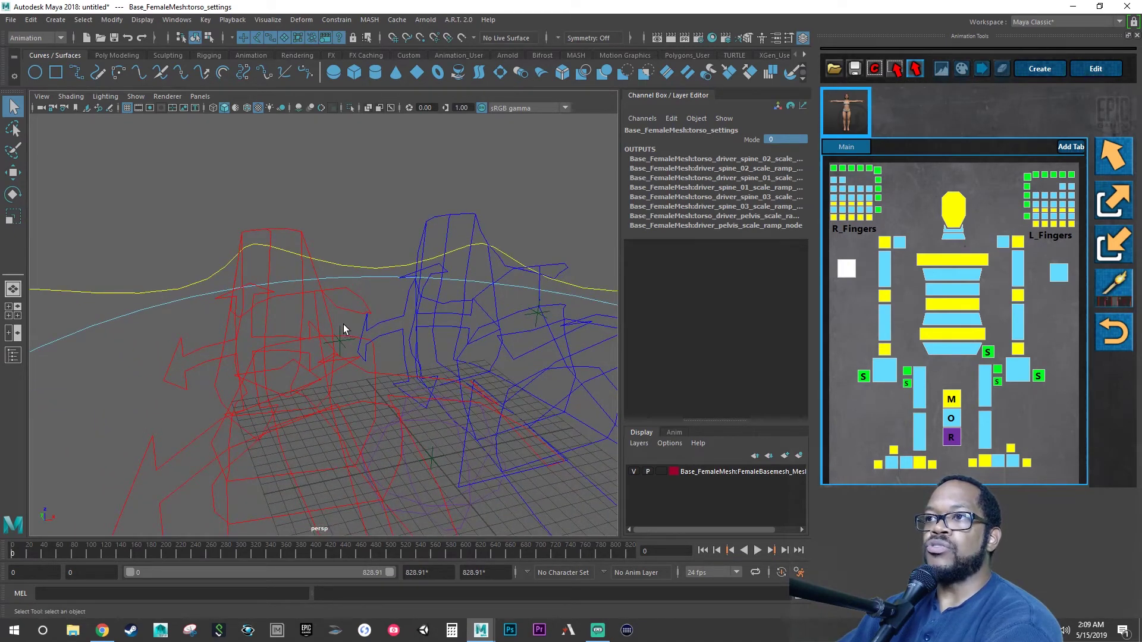
{"action": "left_click", "coordinate": [339, 333]}
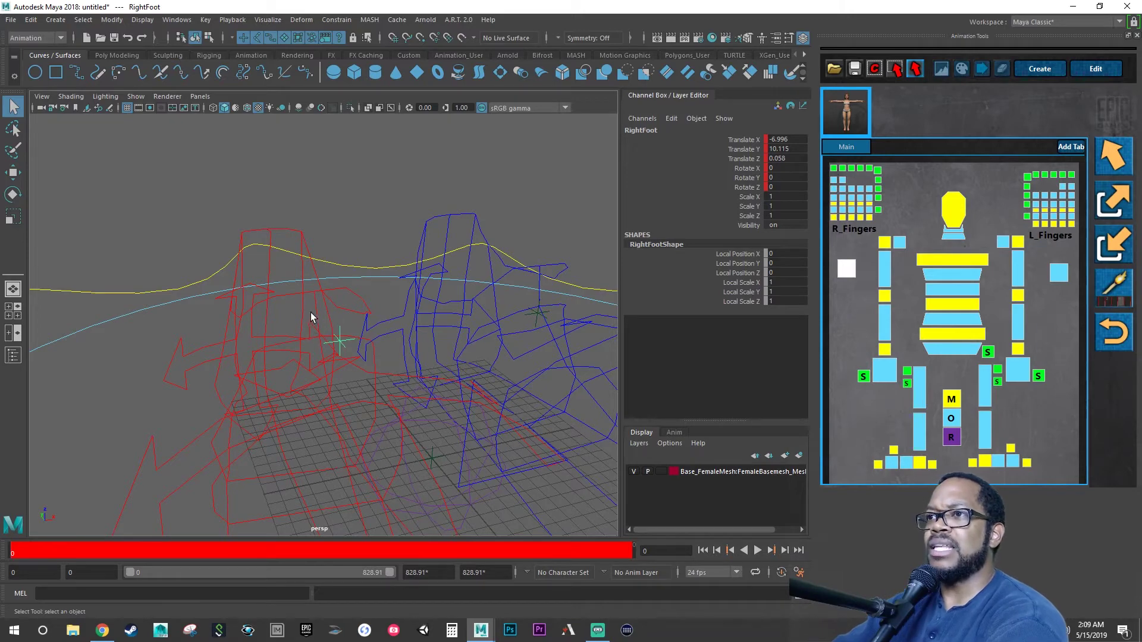
{"action": "left_click_drag", "start_coordinate": [320, 305], "coordinate": [336, 290], "text": "alt"}
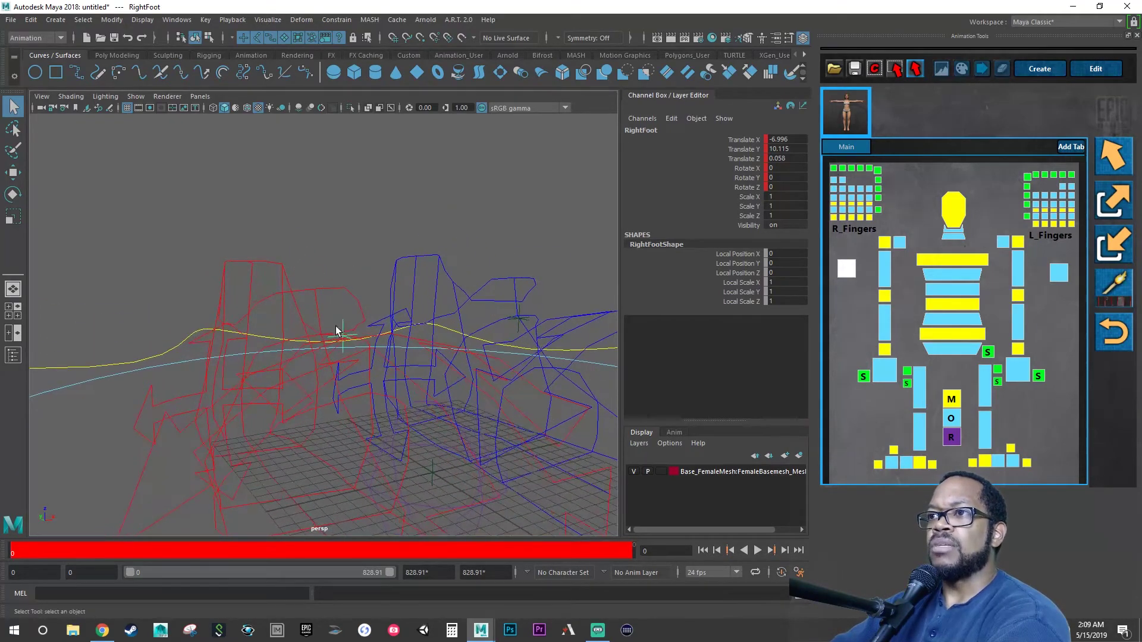
{"action": "left_click_drag", "start_coordinate": [345, 333], "coordinate": [367, 345], "text": "alt"}
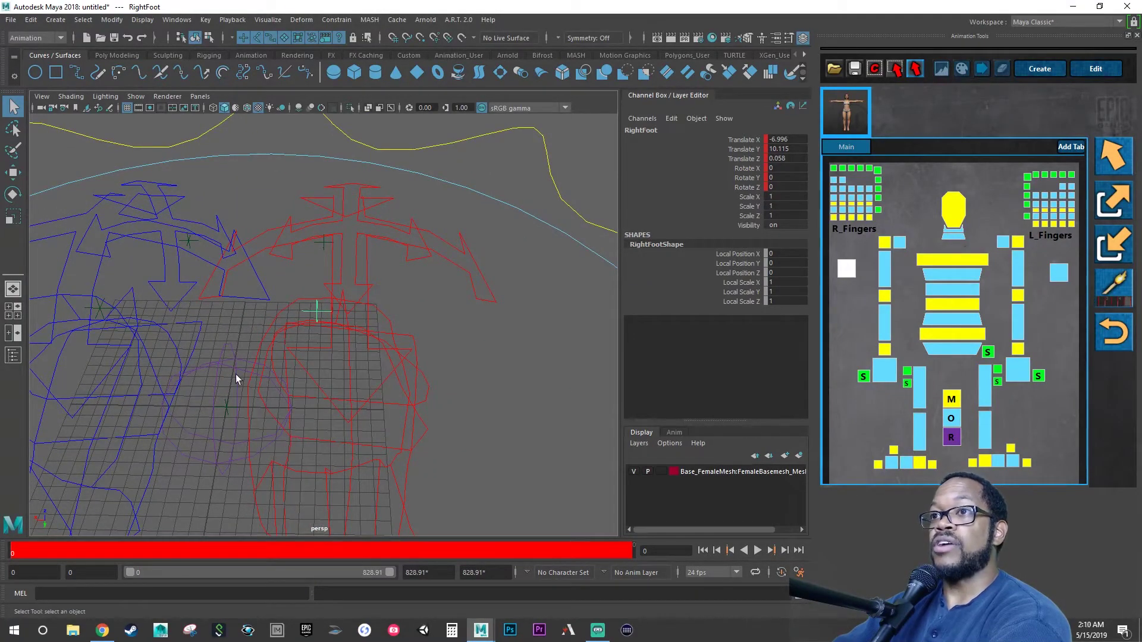
{"action": "left_click_drag", "start_coordinate": [359, 349], "coordinate": [170, 338], "text": "alt"}
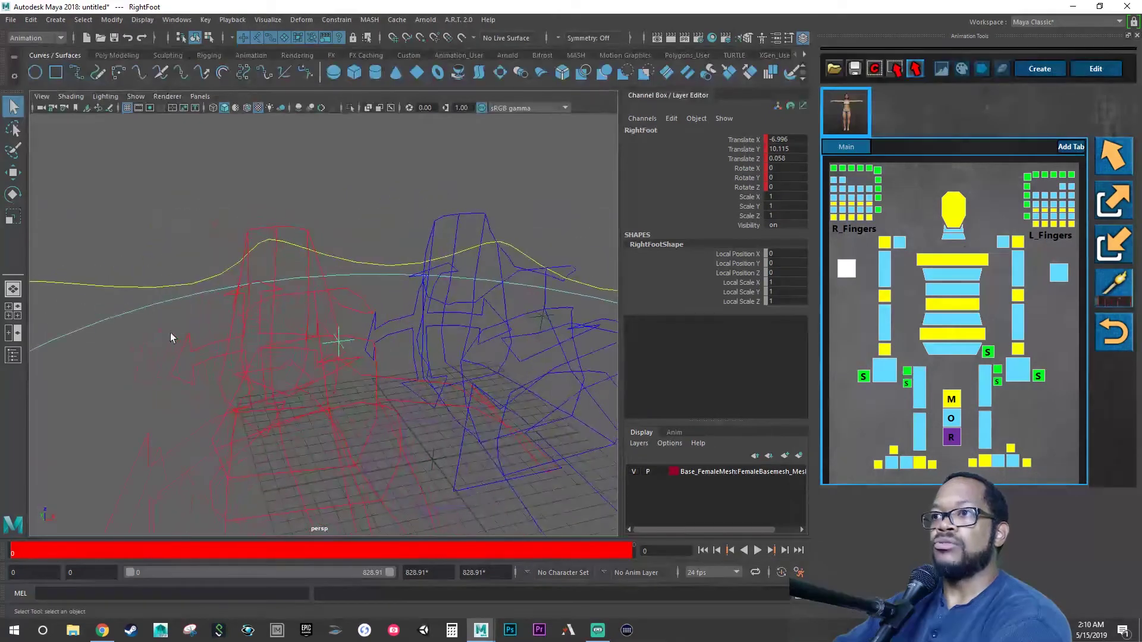
{"action": "left_click_drag", "start_coordinate": [304, 335], "coordinate": [272, 247], "text": "alt"}
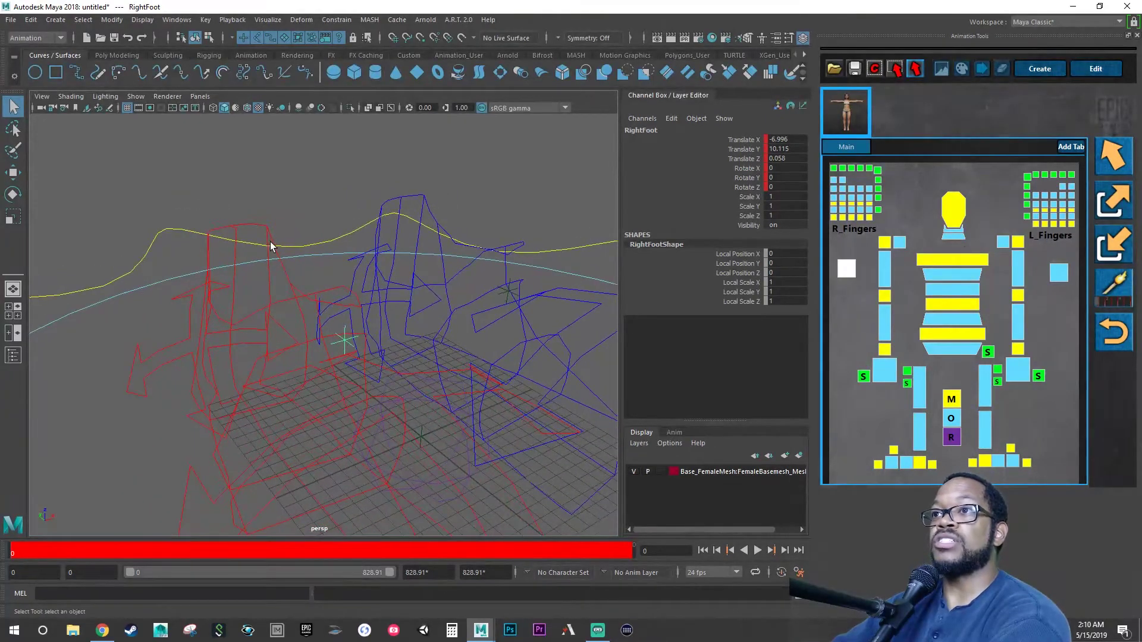
{"action": "left_click", "coordinate": [266, 226]}
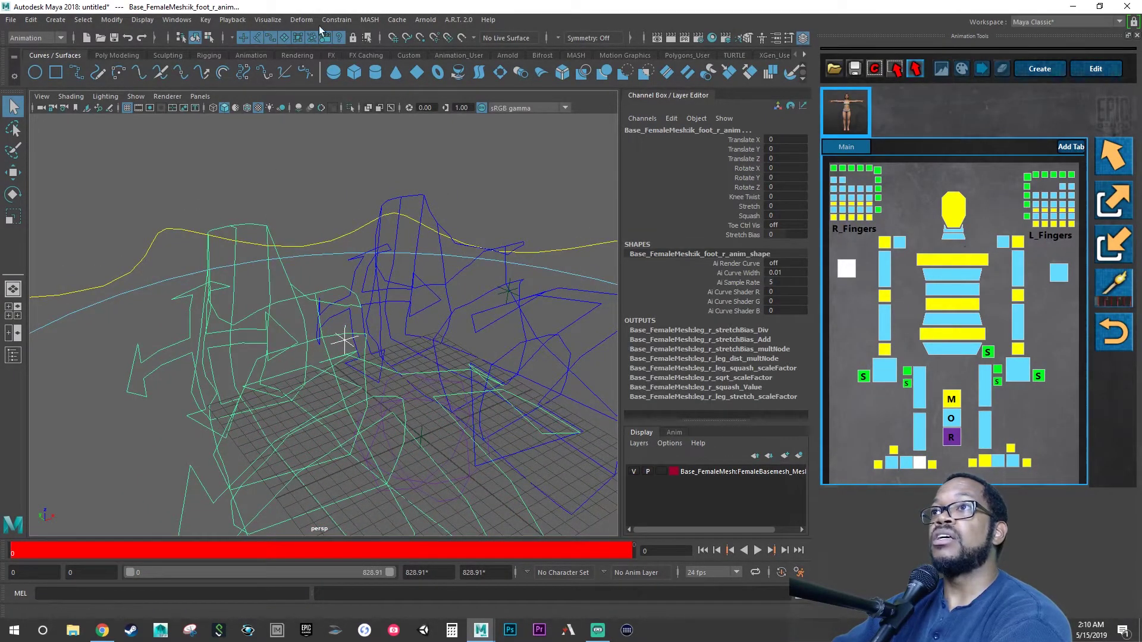
{"action": "left_click", "coordinate": [334, 19]}
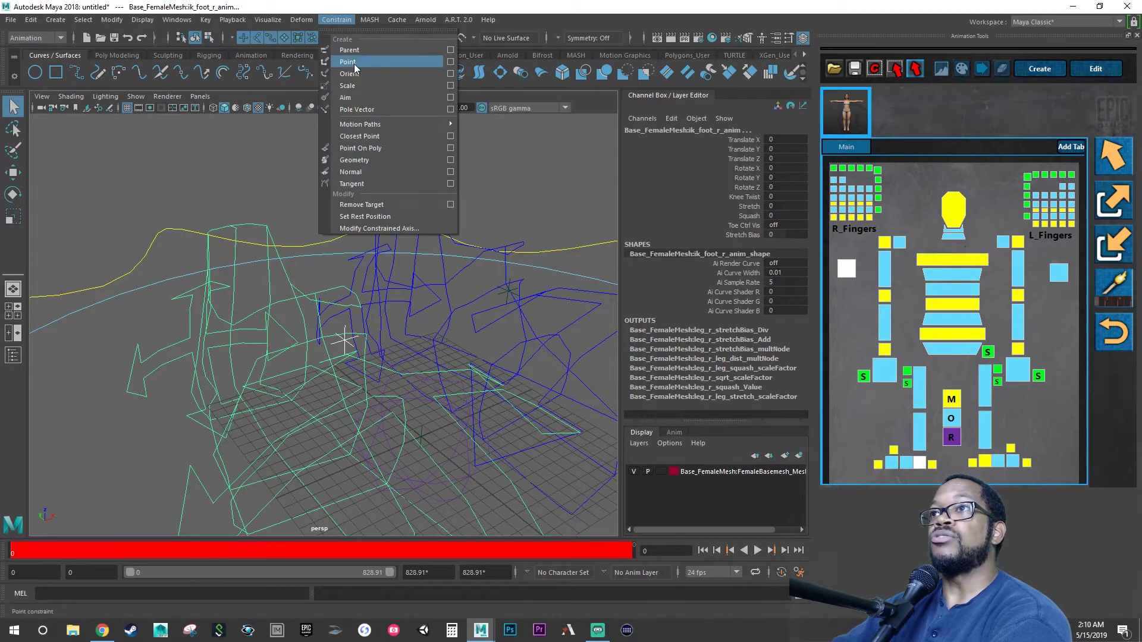
{"action": "left_click", "coordinate": [354, 62]}
{"action": "left_click", "coordinate": [335, 20]}
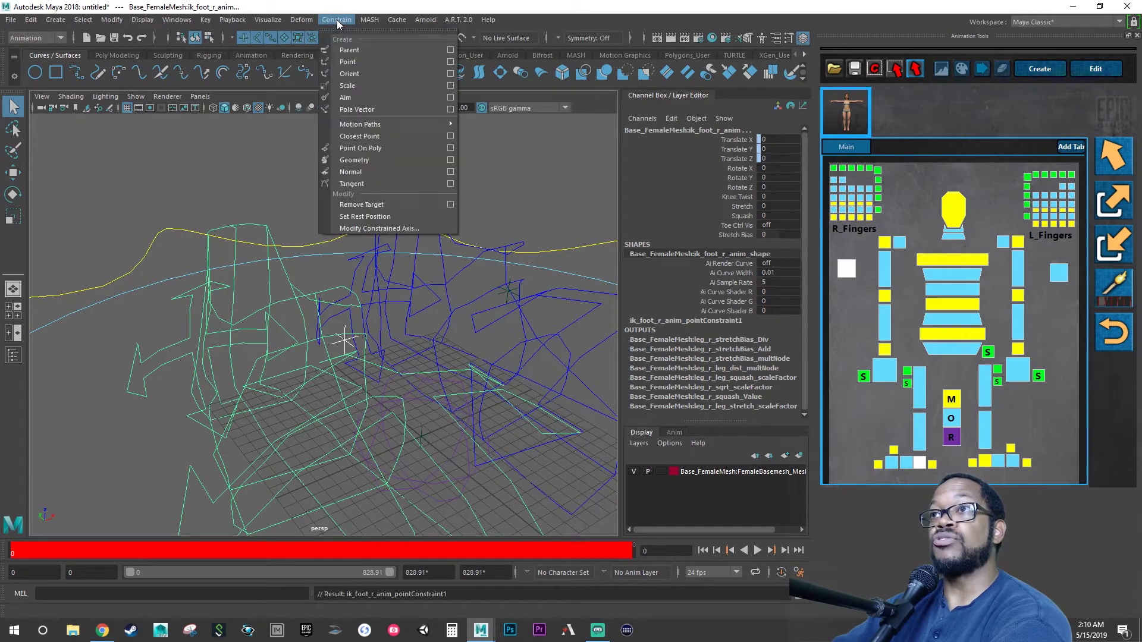
{"action": "left_click", "coordinate": [357, 71]}
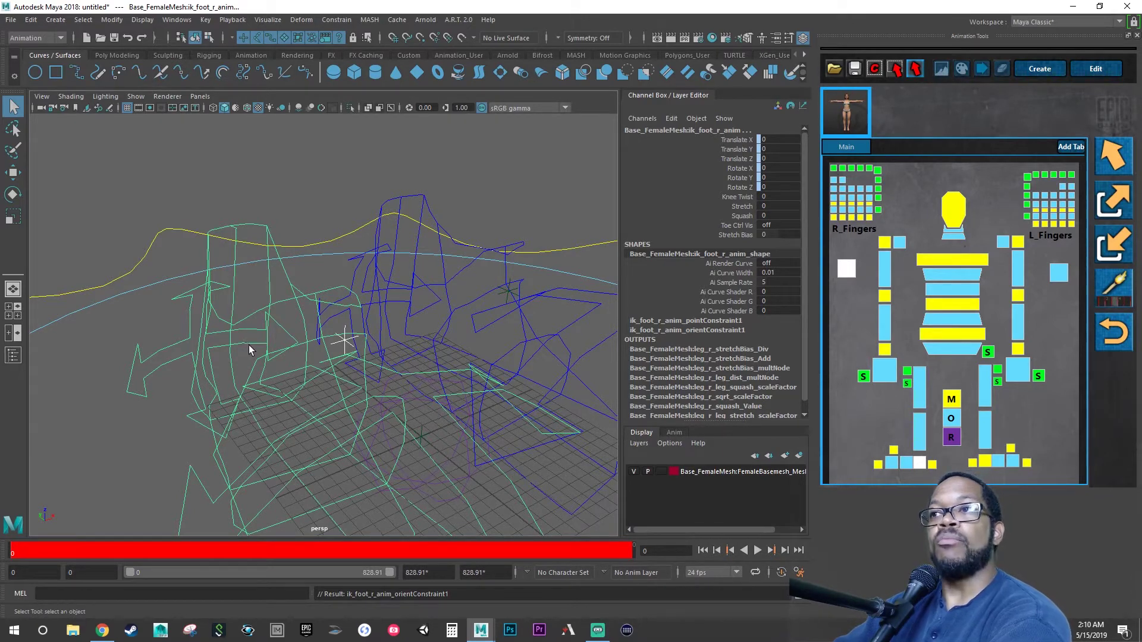
- Constrain the left foot IK control to the LeftFoot mocap locator with Point and Orient constraints
{"action": "left_click_drag", "start_coordinate": [308, 359], "coordinate": [370, 374], "text": "alt"}
{"action": "left_click", "coordinate": [455, 335]}
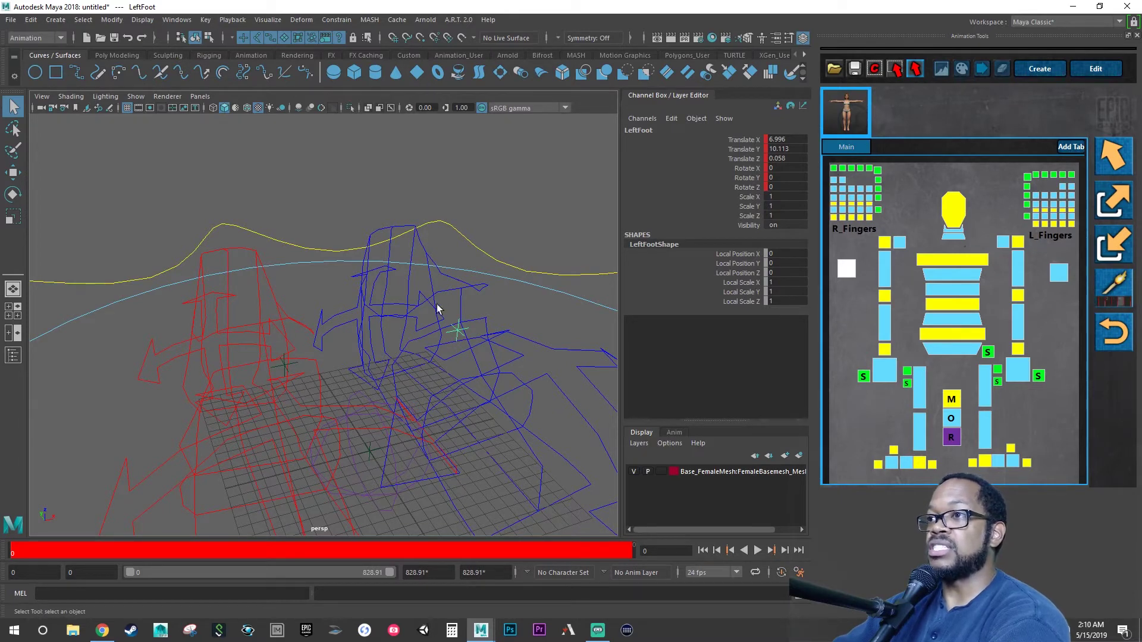
{"action": "left_click", "coordinate": [416, 243]}
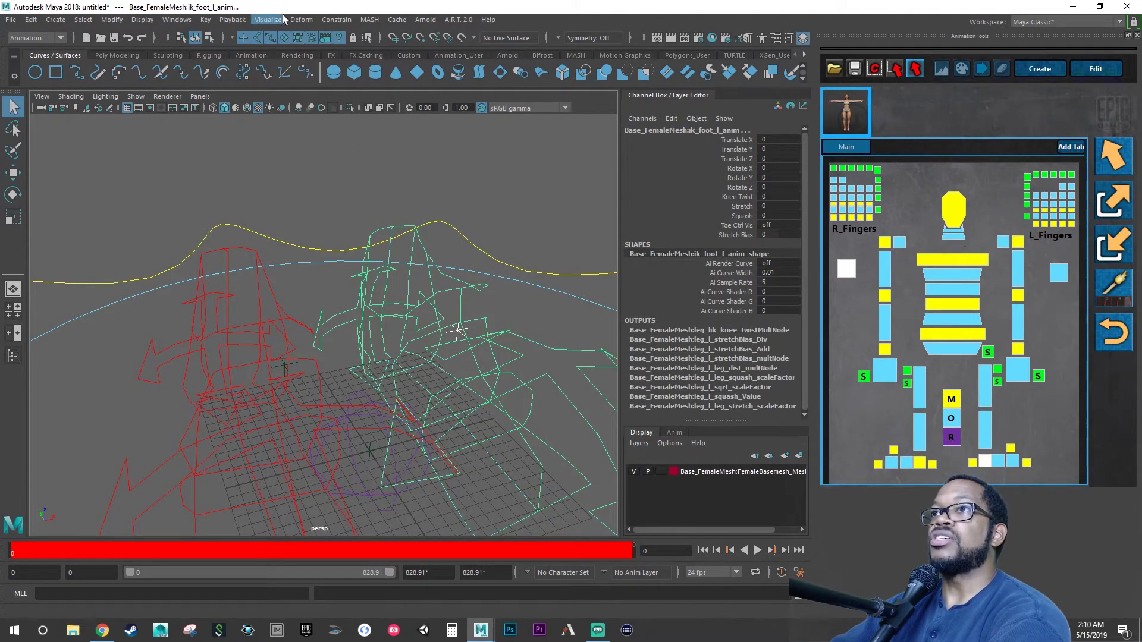
{"action": "left_click", "coordinate": [330, 20]}
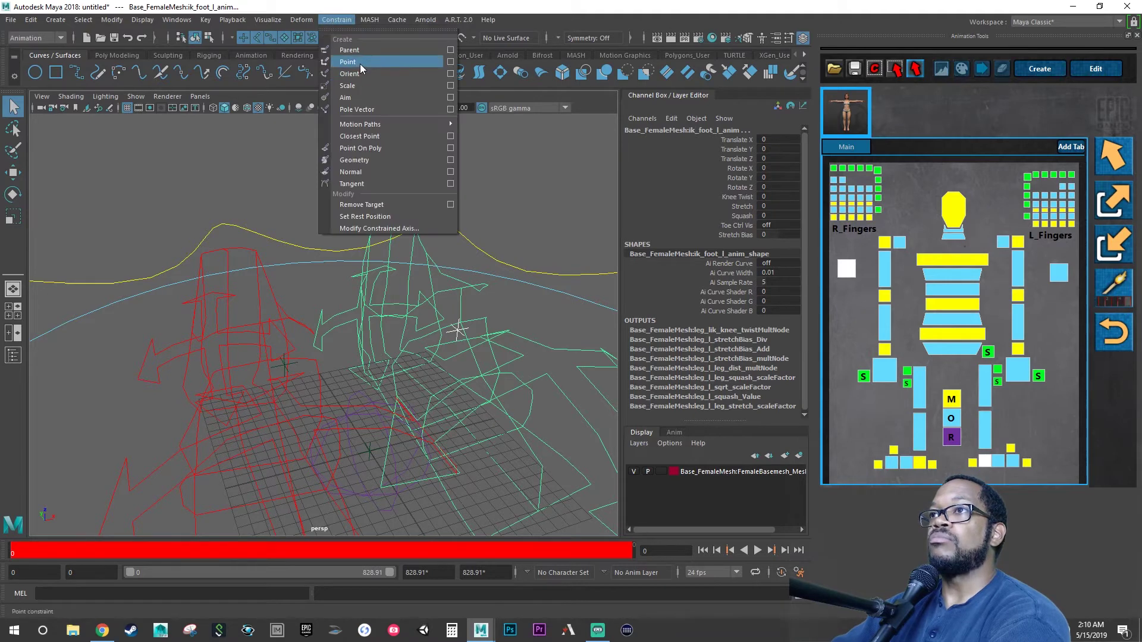
{"action": "left_click", "coordinate": [359, 63]}
{"action": "left_click", "coordinate": [341, 21]}
{"action": "left_click", "coordinate": [362, 73]}
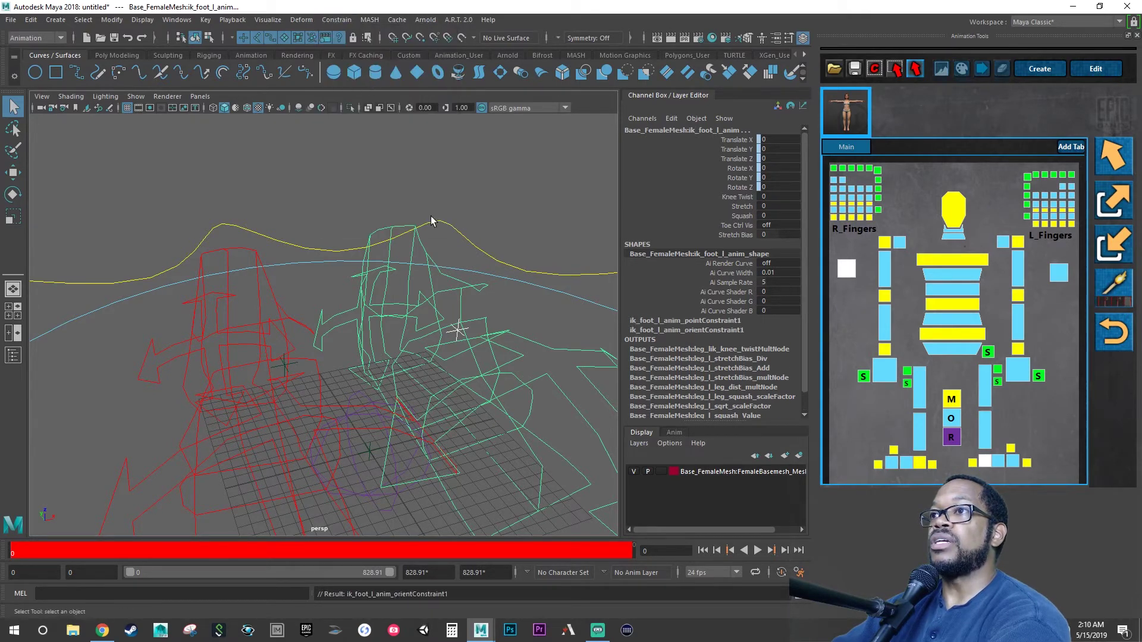
- Constrain the torso body control around the hips to the Pelvis mocap locator with Point and Orient constraints
{"action": "scroll", "coordinate": [448, 271], "scroll_direction": "down", "scroll_amount": 5}
{"action": "left_click_drag", "start_coordinate": [321, 247], "coordinate": [379, 253], "text": "alt"}
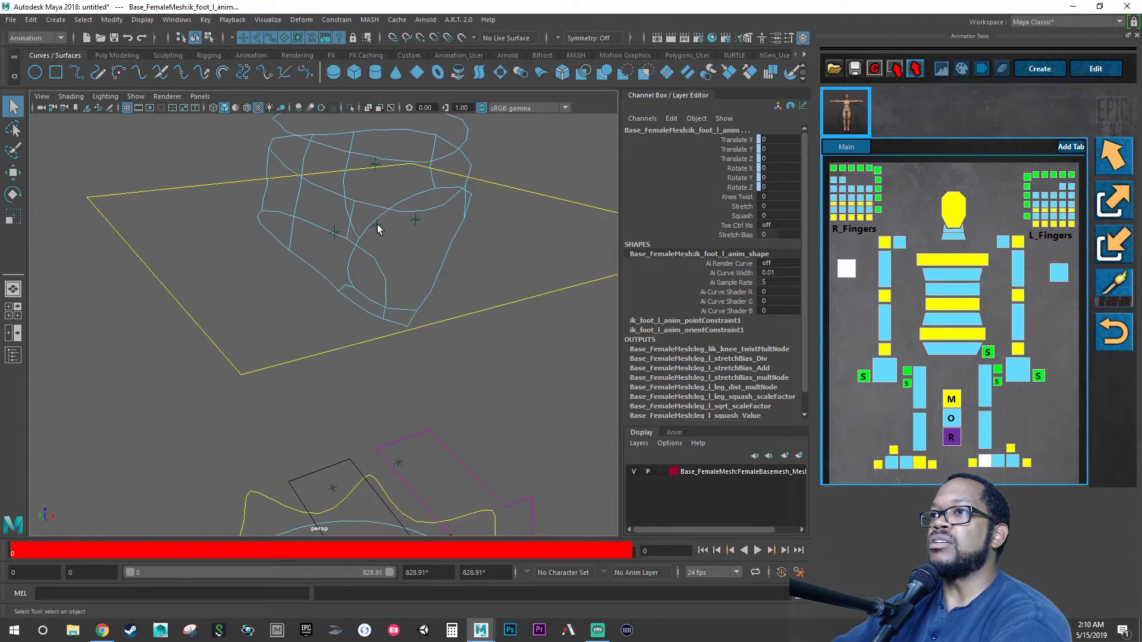
{"action": "left_click", "coordinate": [377, 227]}
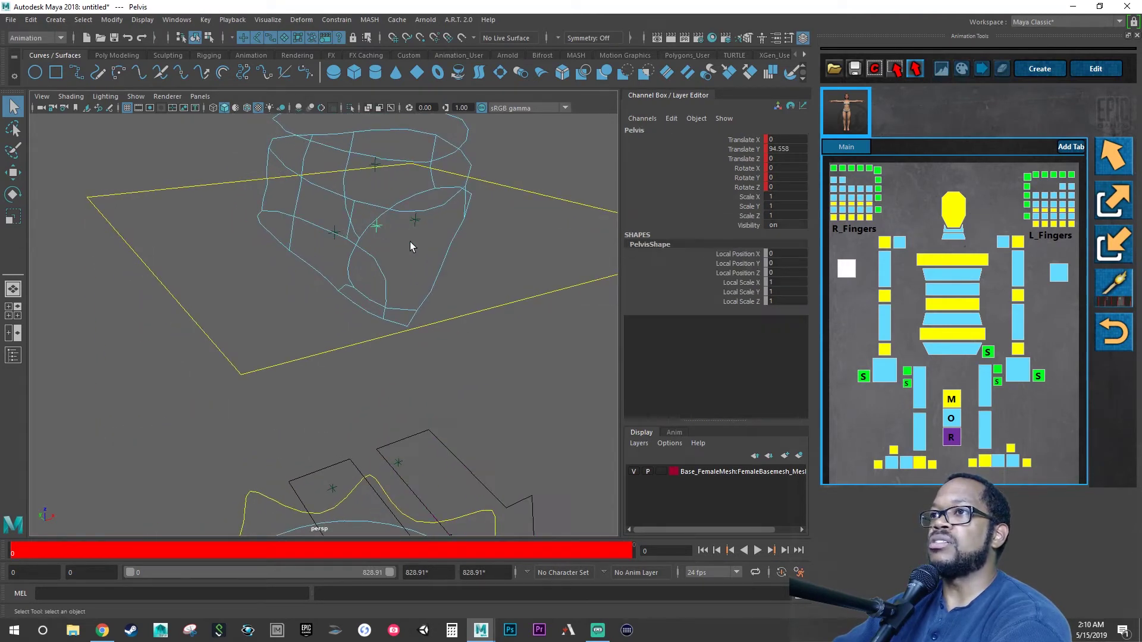
{"action": "left_click", "coordinate": [509, 304]}
{"action": "scroll", "coordinate": [419, 321], "scroll_direction": "down", "scroll_amount": 3}
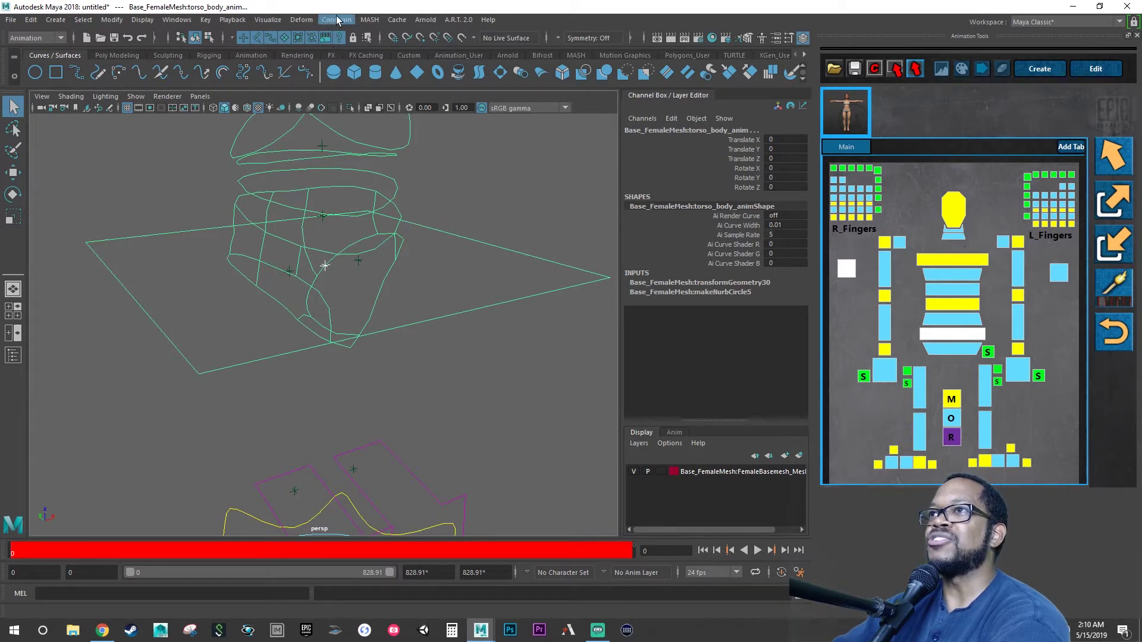
{"action": "left_click", "coordinate": [341, 22]}
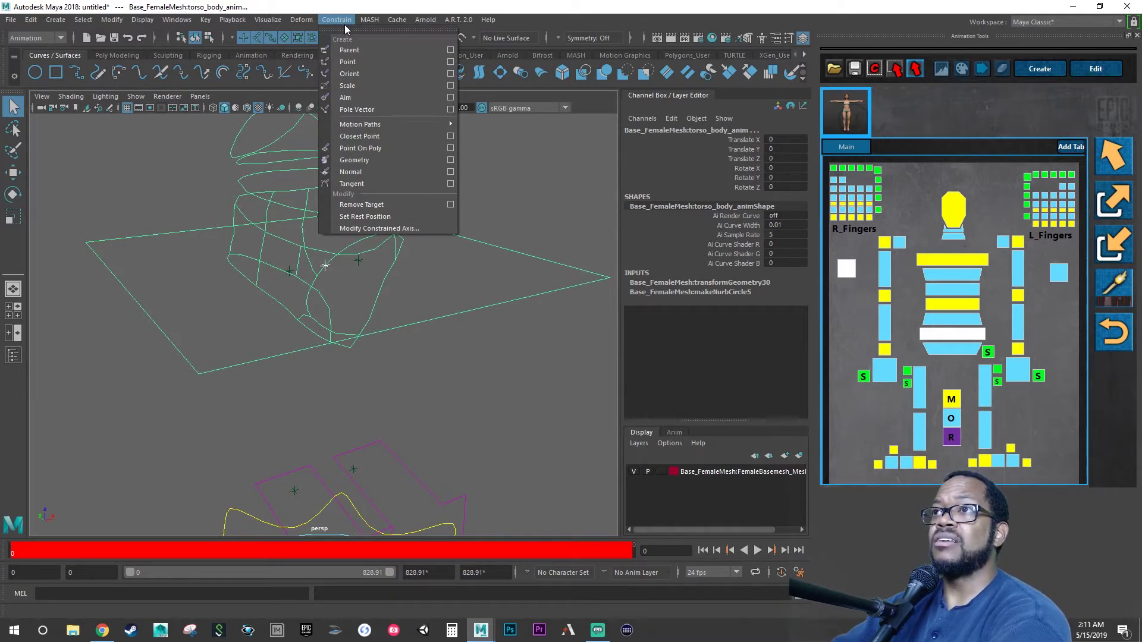
{"action": "left_click", "coordinate": [361, 61]}
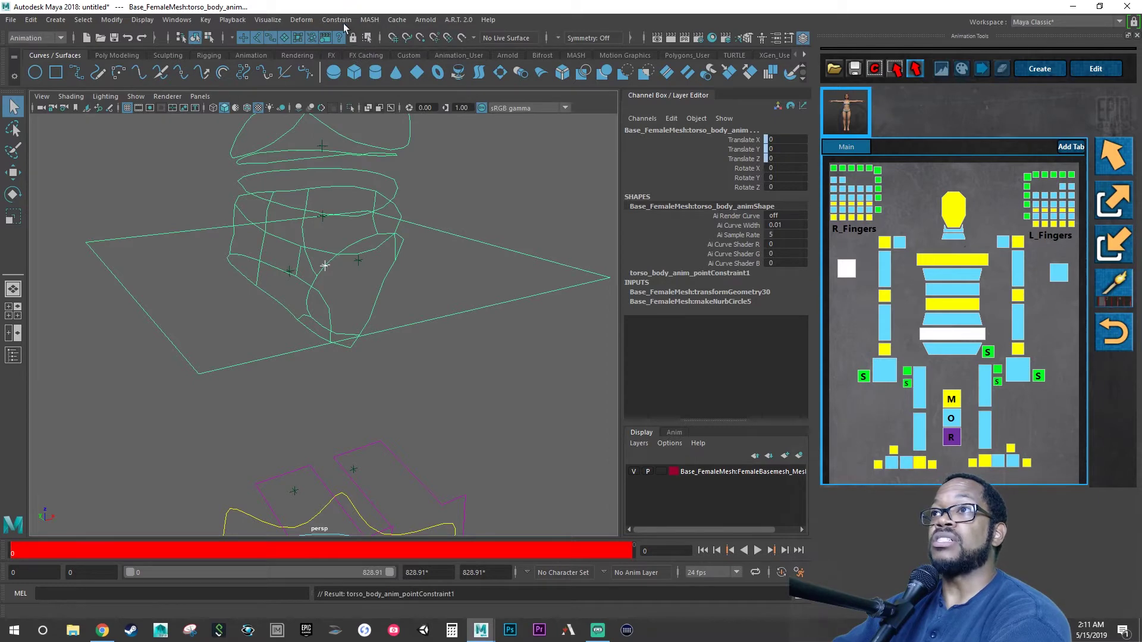
{"action": "left_click", "coordinate": [344, 20]}
{"action": "left_click", "coordinate": [359, 73]}
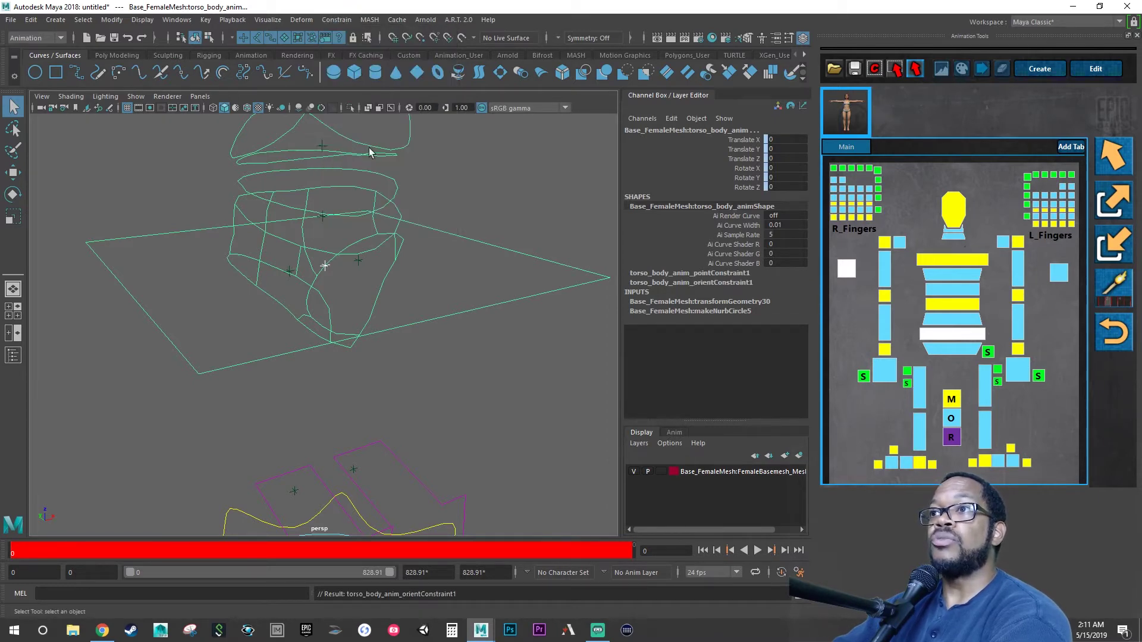
- Constrain the fk_spine_01_anim control to the L5 mocap locator with an Orient constraint only
{"action": "left_click_drag", "start_coordinate": [433, 238], "coordinate": [332, 268], "text": "alt"}
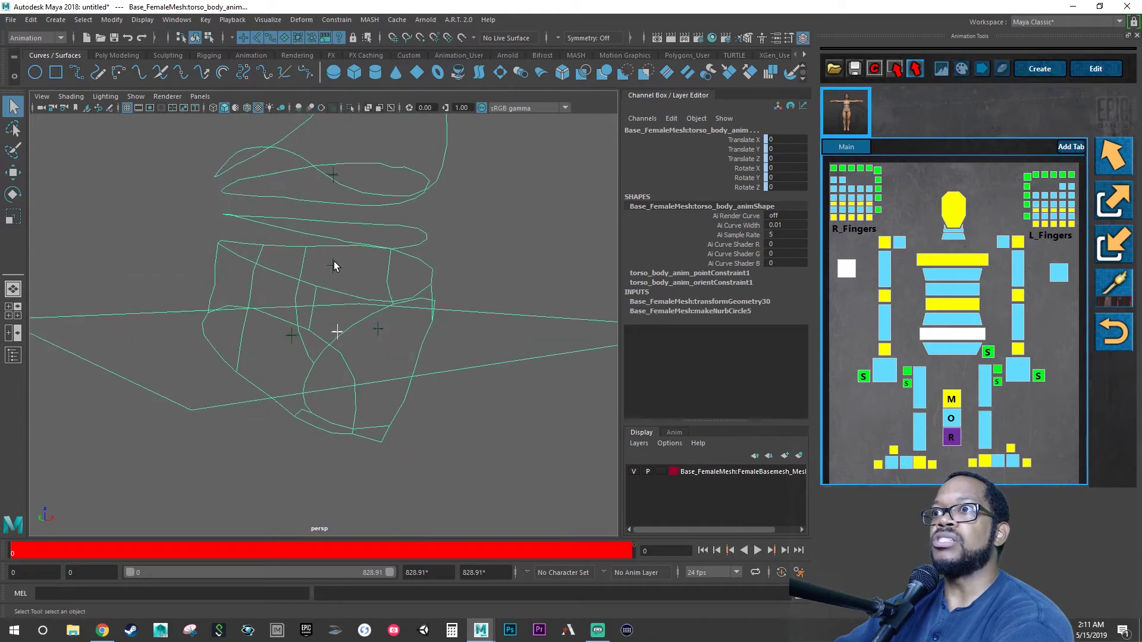
{"action": "left_click", "coordinate": [334, 265]}
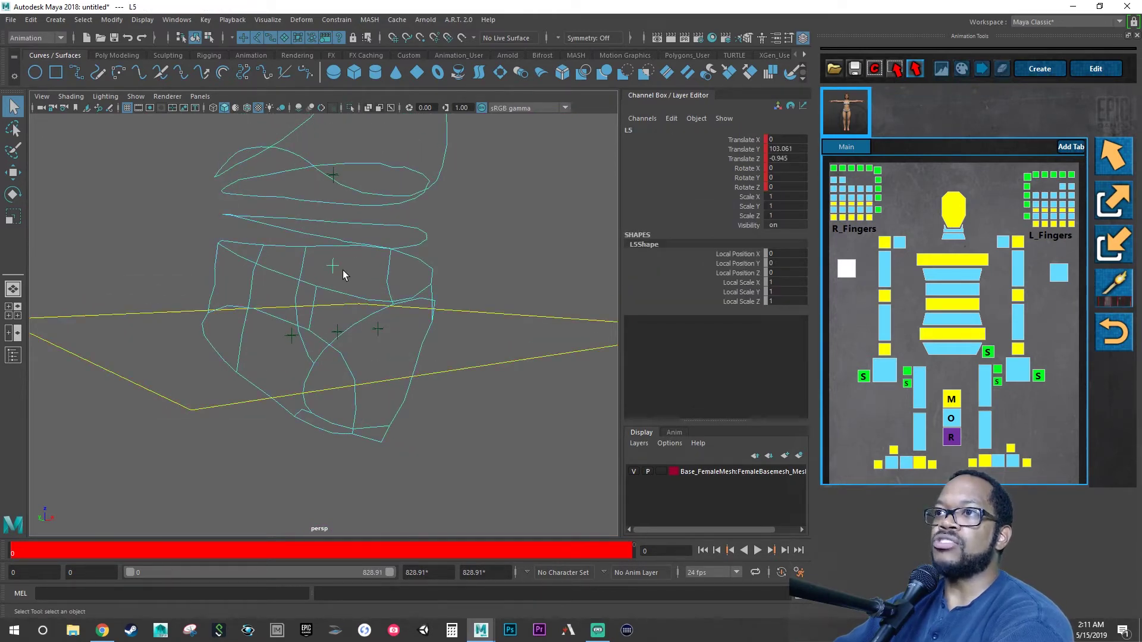
{"action": "left_click_drag", "start_coordinate": [343, 270], "coordinate": [379, 262], "text": "alt"}
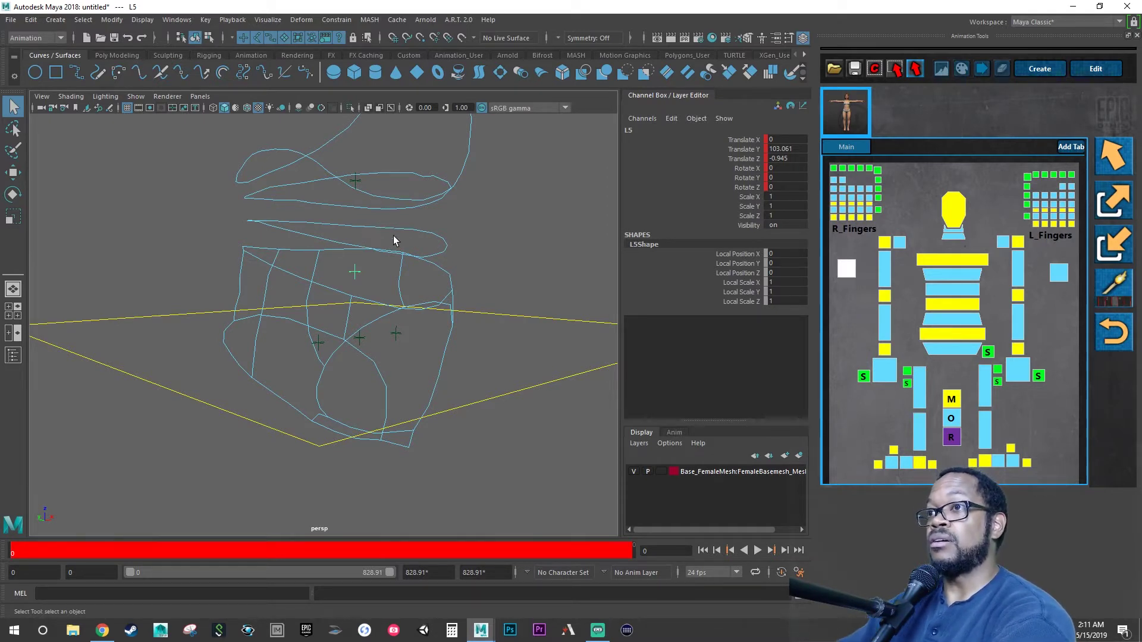
{"action": "left_click", "coordinate": [408, 228]}
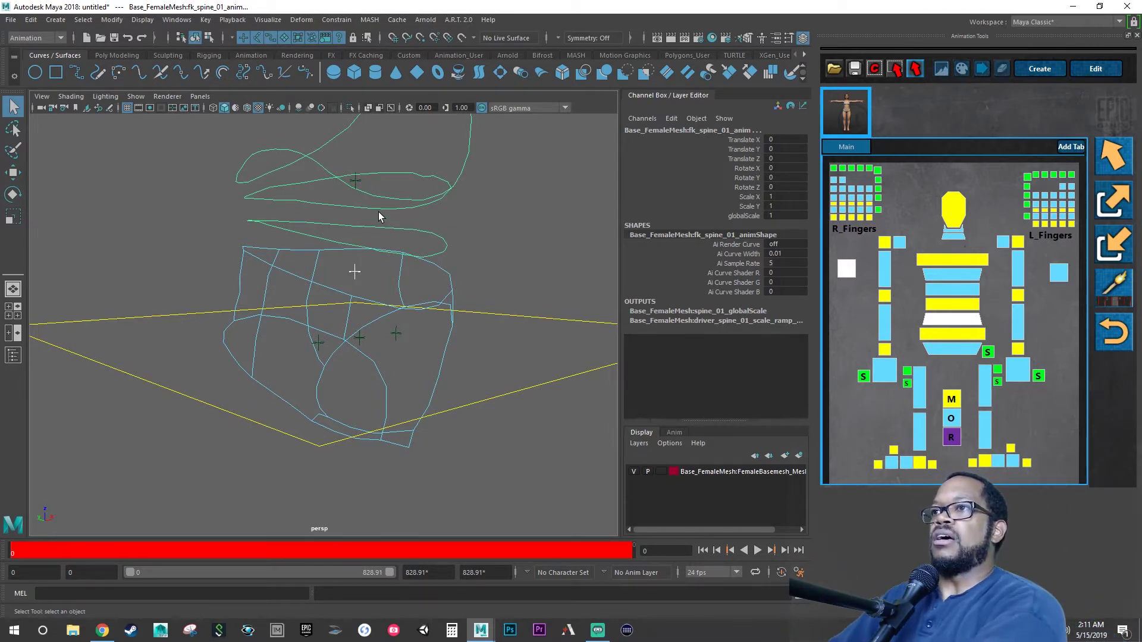
{"action": "left_click", "coordinate": [336, 19]}
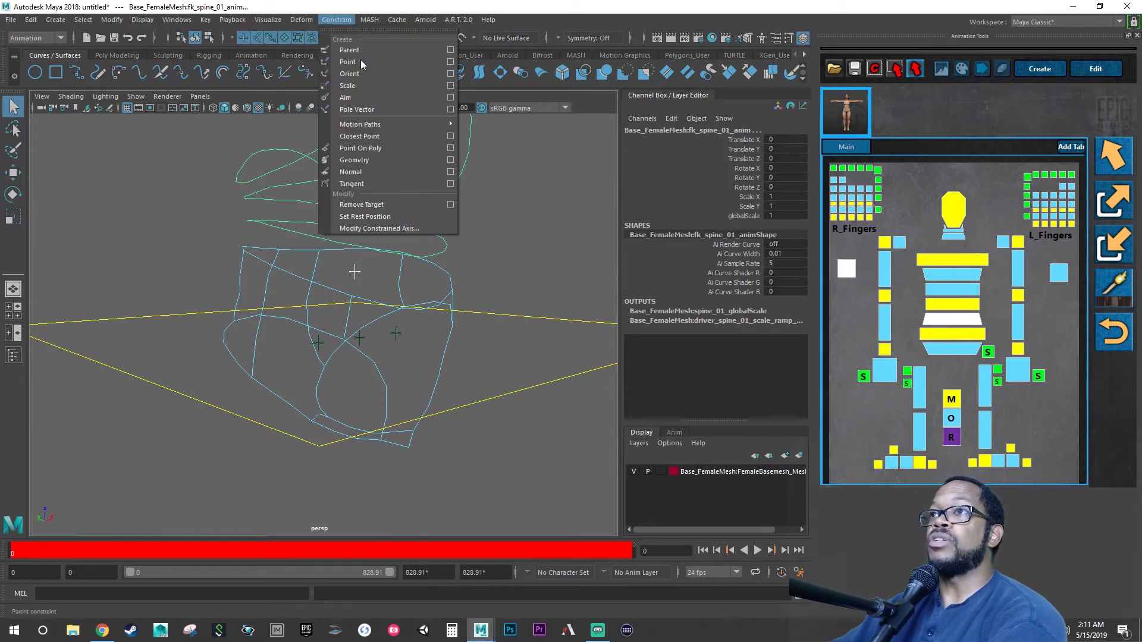
{"action": "left_click", "coordinate": [370, 73]}
{"action": "left_click_drag", "start_coordinate": [369, 212], "coordinate": [347, 230], "text": "alt"}
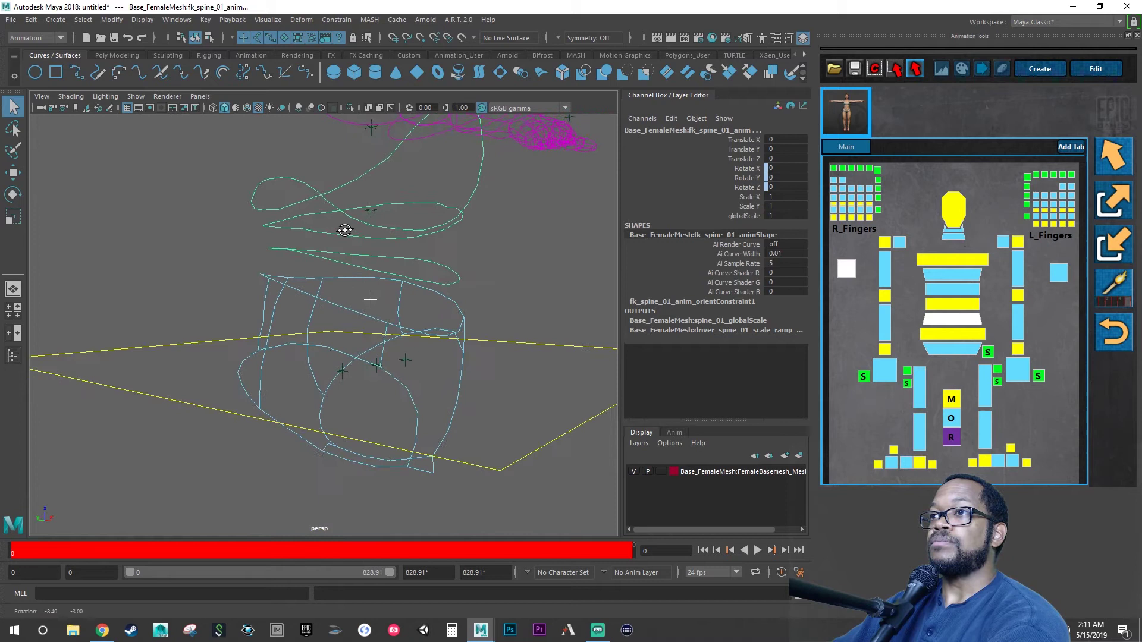
- Constrain the fk_spine_02_anim control to the mocap locator at its spine level with an Orient constraint only
{"action": "left_click", "coordinate": [371, 215]}
{"action": "left_click", "coordinate": [348, 239]}
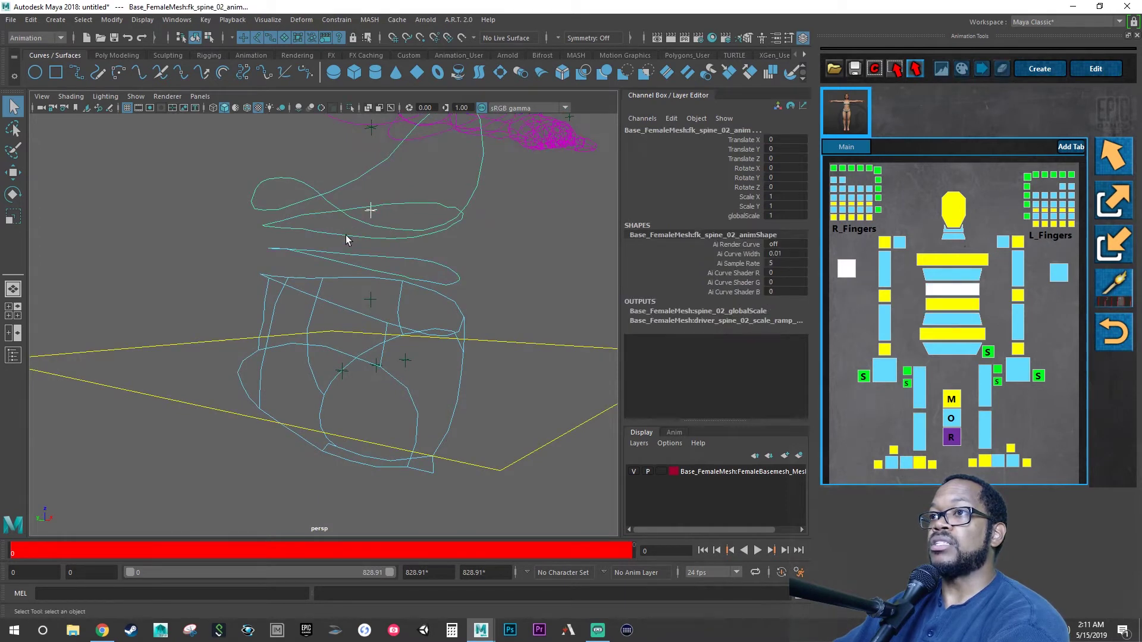
{"action": "left_click", "coordinate": [335, 20]}
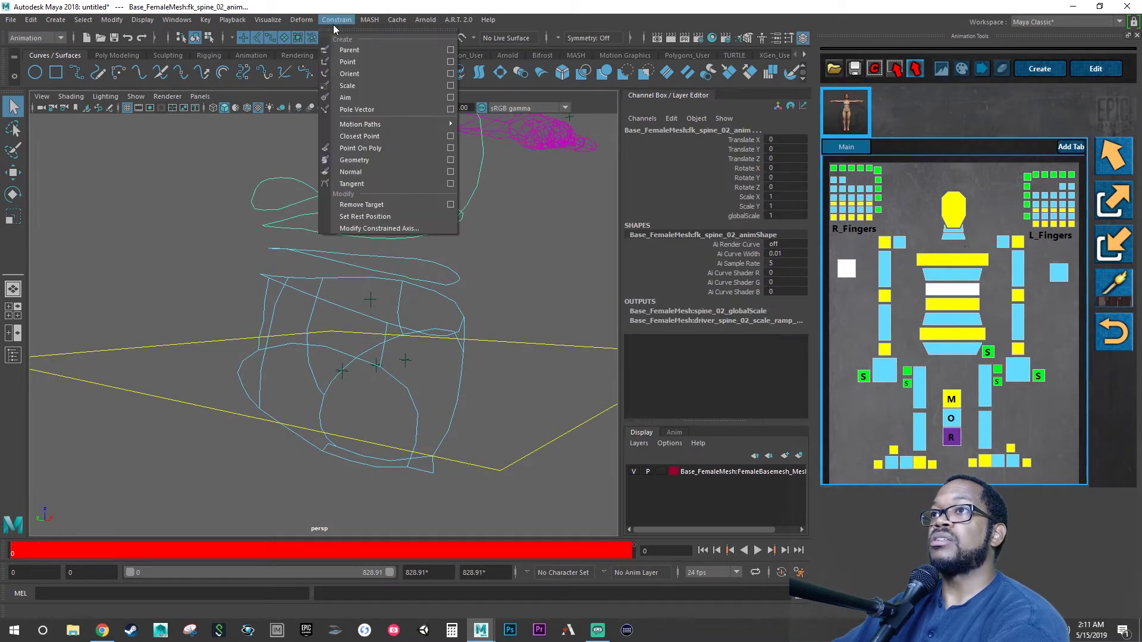
{"action": "left_click", "coordinate": [350, 73]}
- Constrain the fk_spine_03_anim control to the mocap locator at the upper spine with an Orient constraint only
{"action": "left_click_drag", "start_coordinate": [398, 210], "coordinate": [336, 265], "text": "alt"}
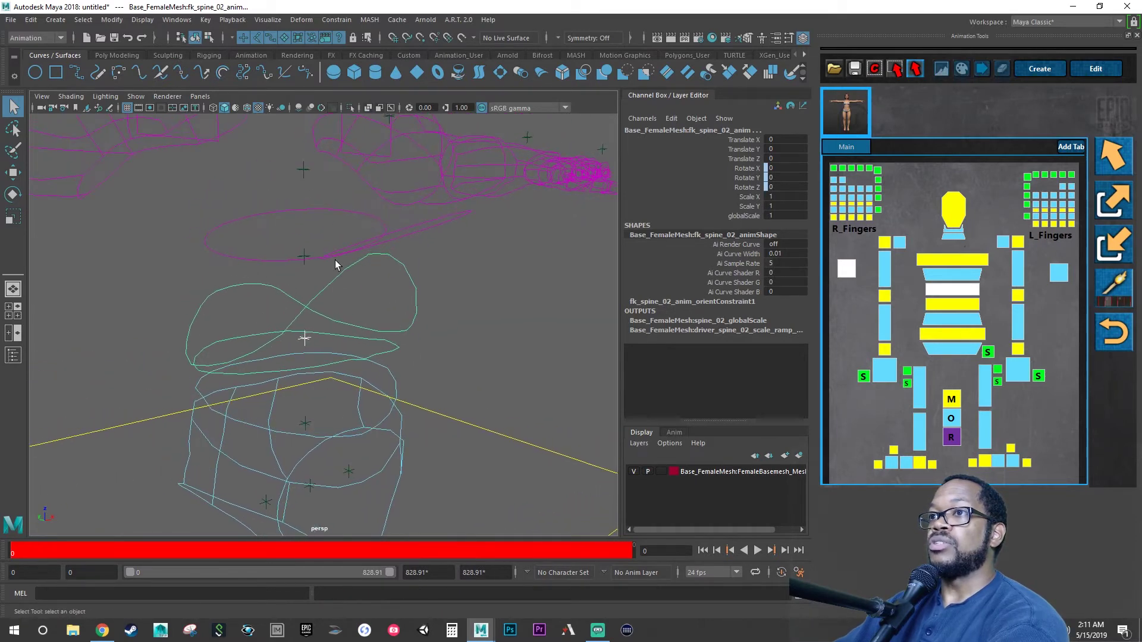
{"action": "left_click", "coordinate": [303, 252]}
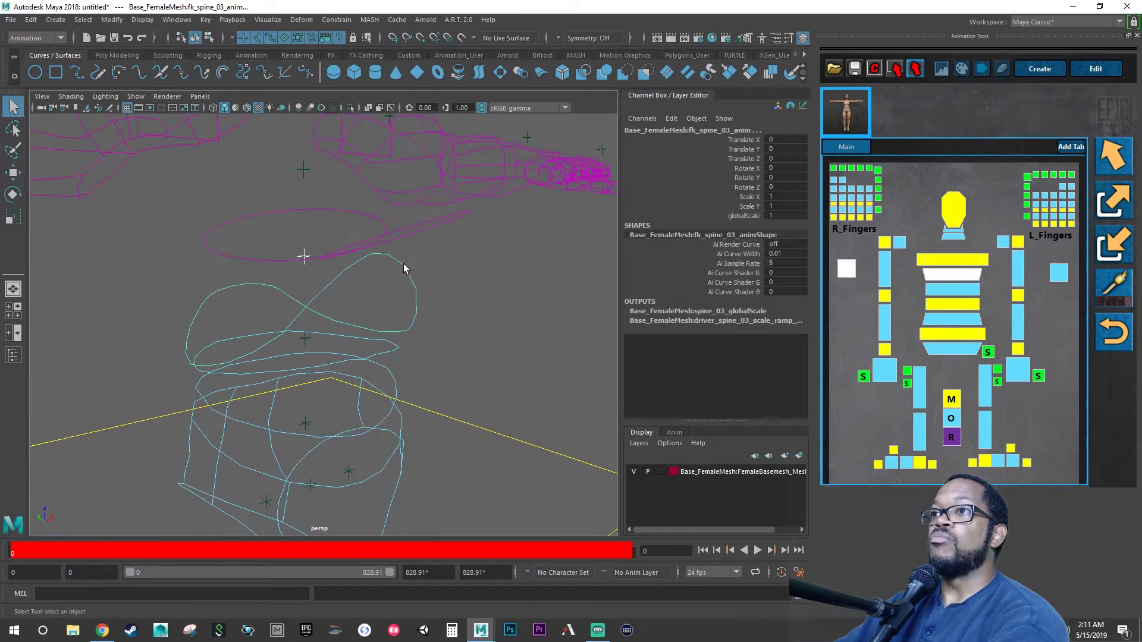
{"action": "left_click", "coordinate": [337, 20]}
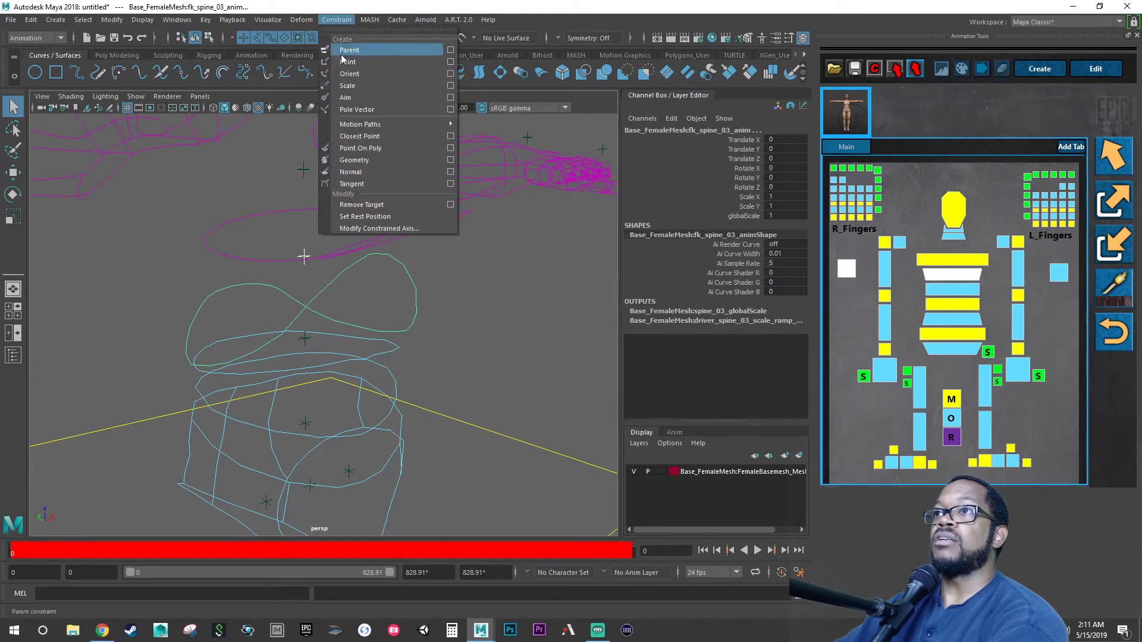
{"action": "left_click", "coordinate": [348, 74]}
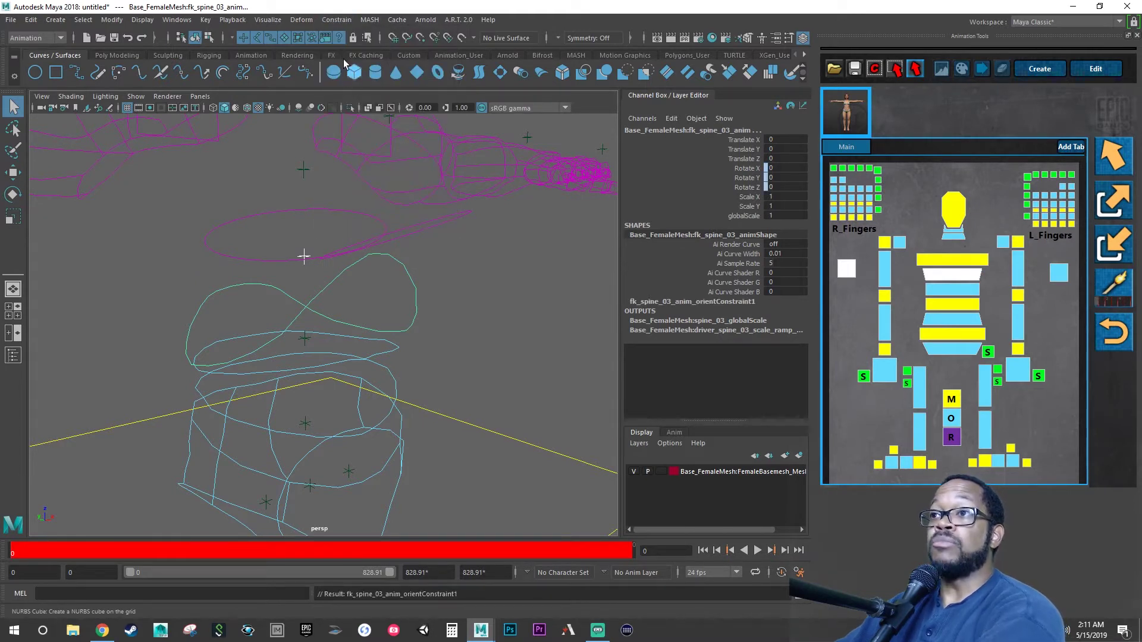
- Constrain the ik_clavicle_r_anim arrow control to the RightShoulder mocap locator with a Point constraint
{"action": "left_click_drag", "start_coordinate": [420, 310], "coordinate": [372, 320], "text": "alt"}
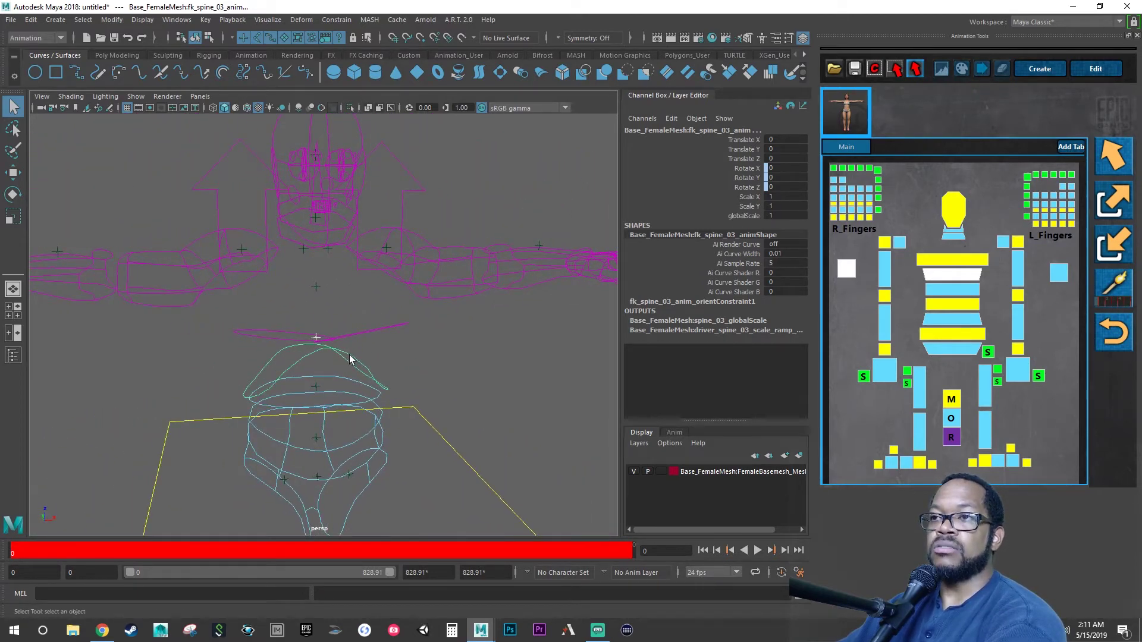
{"action": "right_click_drag", "start_coordinate": [342, 357], "coordinate": [352, 316], "text": "alt"}
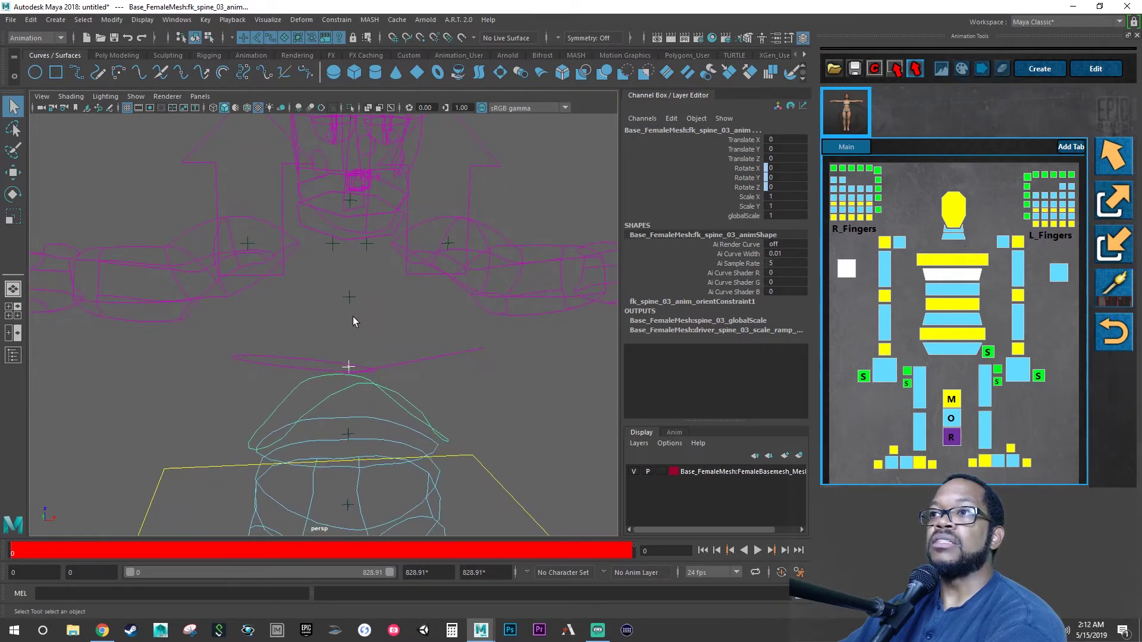
{"action": "left_click_drag", "start_coordinate": [353, 317], "coordinate": [350, 351], "text": "alt"}
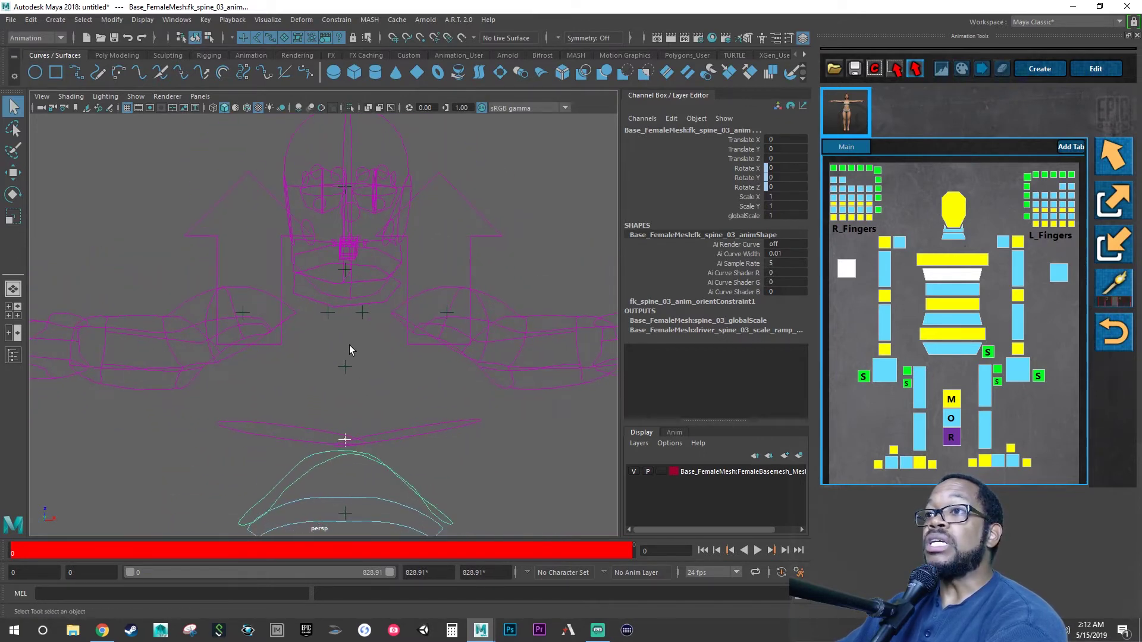
{"action": "left_click", "coordinate": [328, 313]}
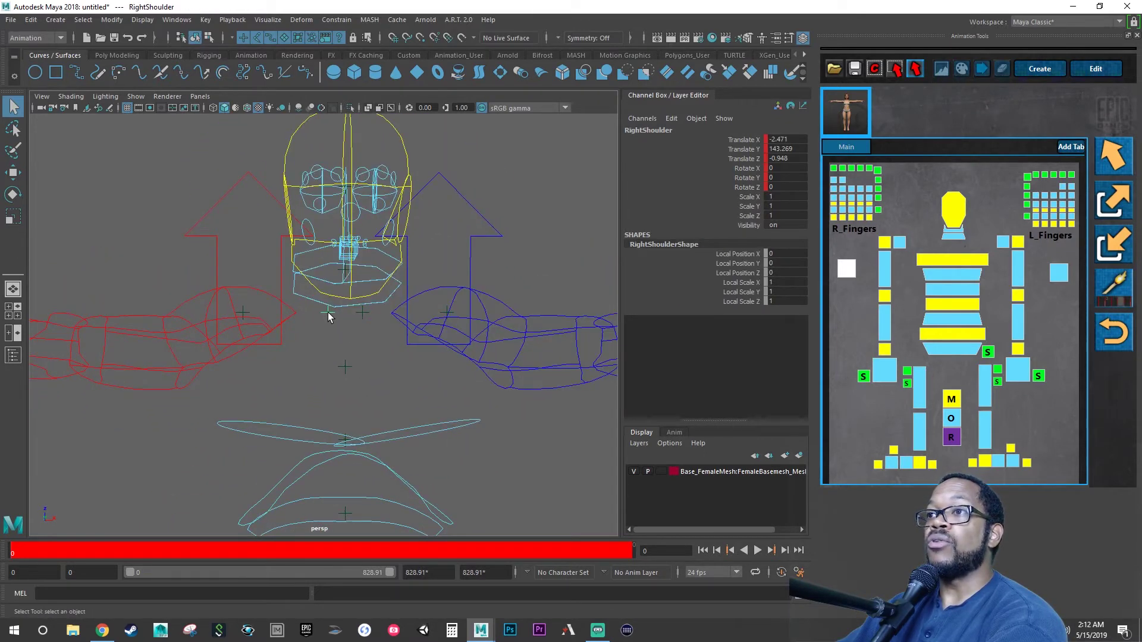
{"action": "left_click", "coordinate": [280, 266], "text": "shift"}
{"action": "left_click", "coordinate": [331, 20]}
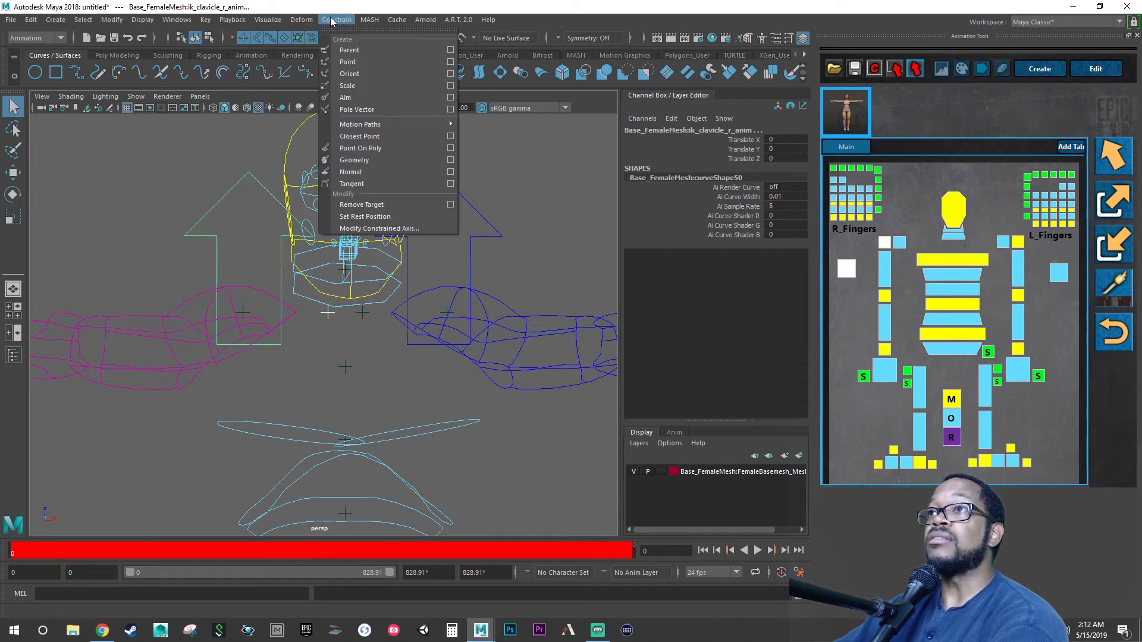
{"action": "left_click", "coordinate": [351, 62]}
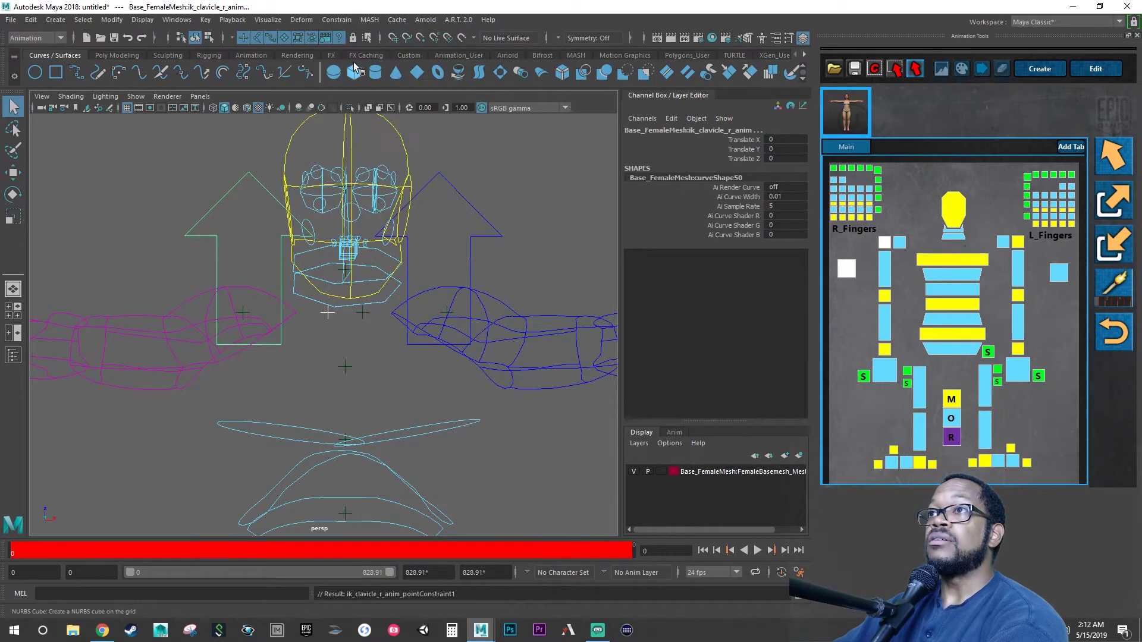
- Constrain the ik_clavicle_l_anim arrow control to the left shoulder mocap locator with a Point constraint
{"action": "left_click", "coordinate": [363, 311]}
{"action": "left_click", "coordinate": [471, 251], "text": "shift"}
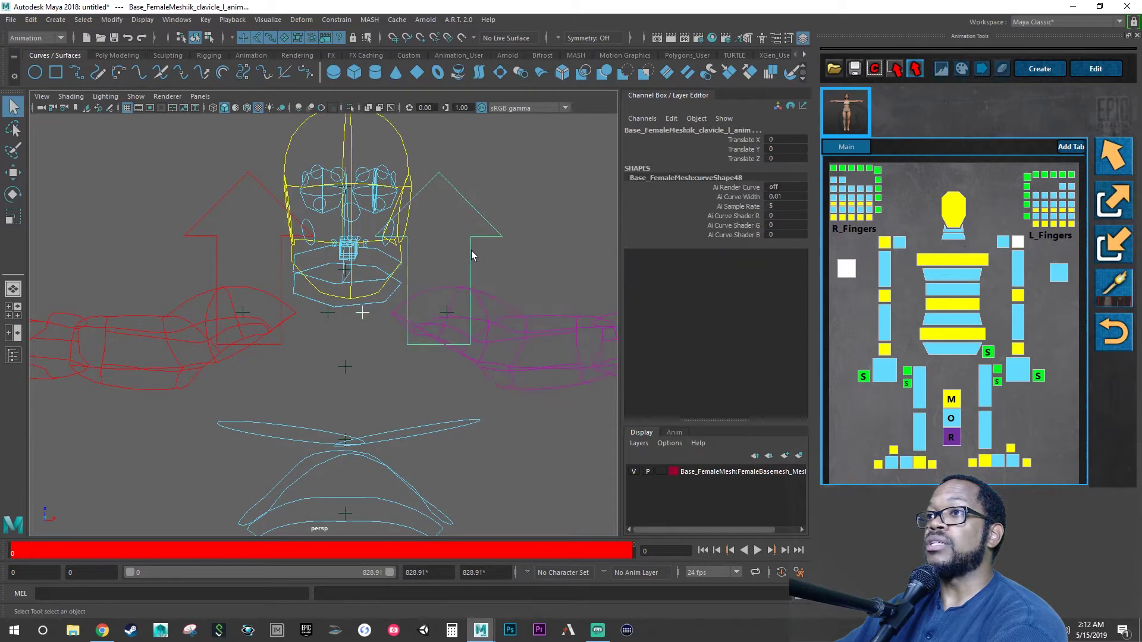
{"action": "left_click", "coordinate": [337, 20]}
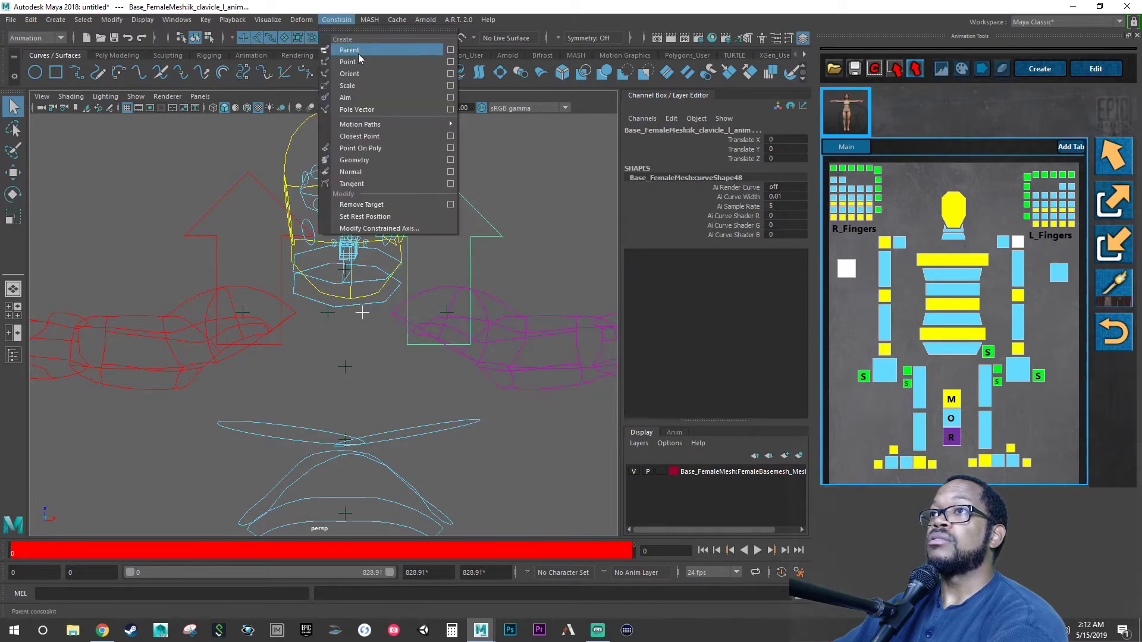
{"action": "left_click", "coordinate": [362, 62]}
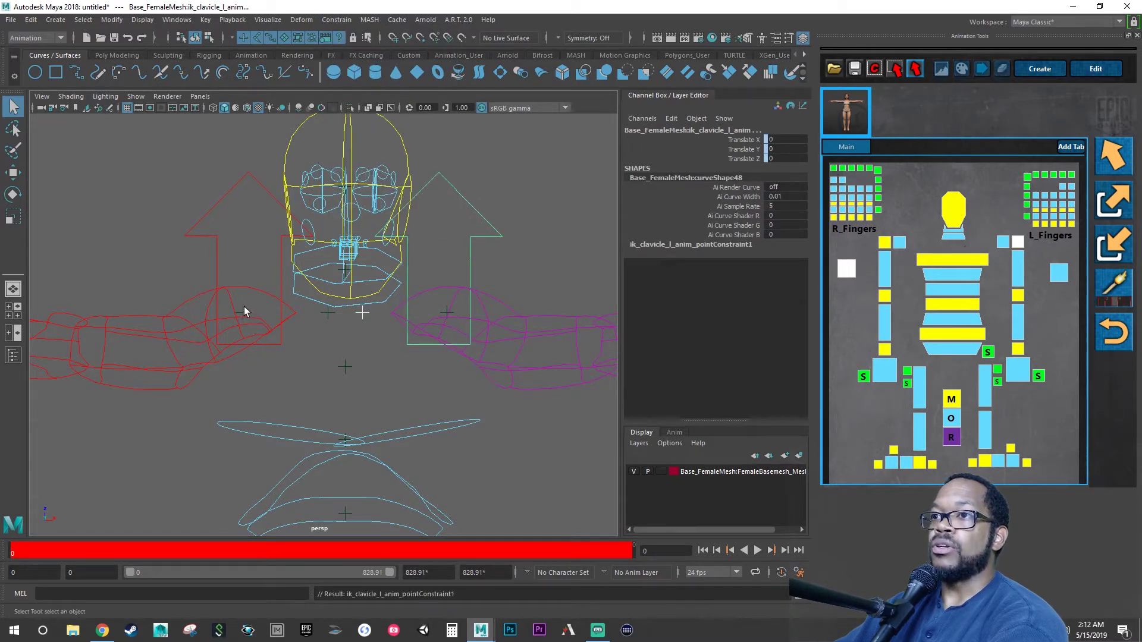
- Constrain the fk_upperarm_r_anim control to the RightUpperArm mocap locator with an Orient constraint
{"action": "left_click", "coordinate": [239, 314]}
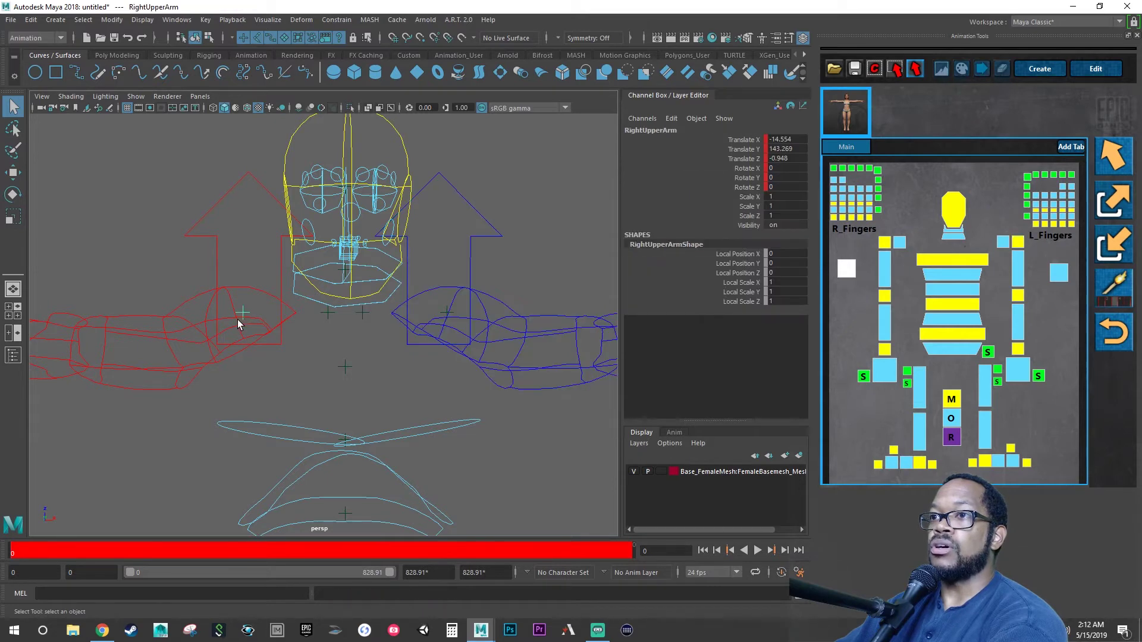
{"action": "middle_click_drag", "start_coordinate": [238, 320], "coordinate": [337, 307], "text": "alt"}
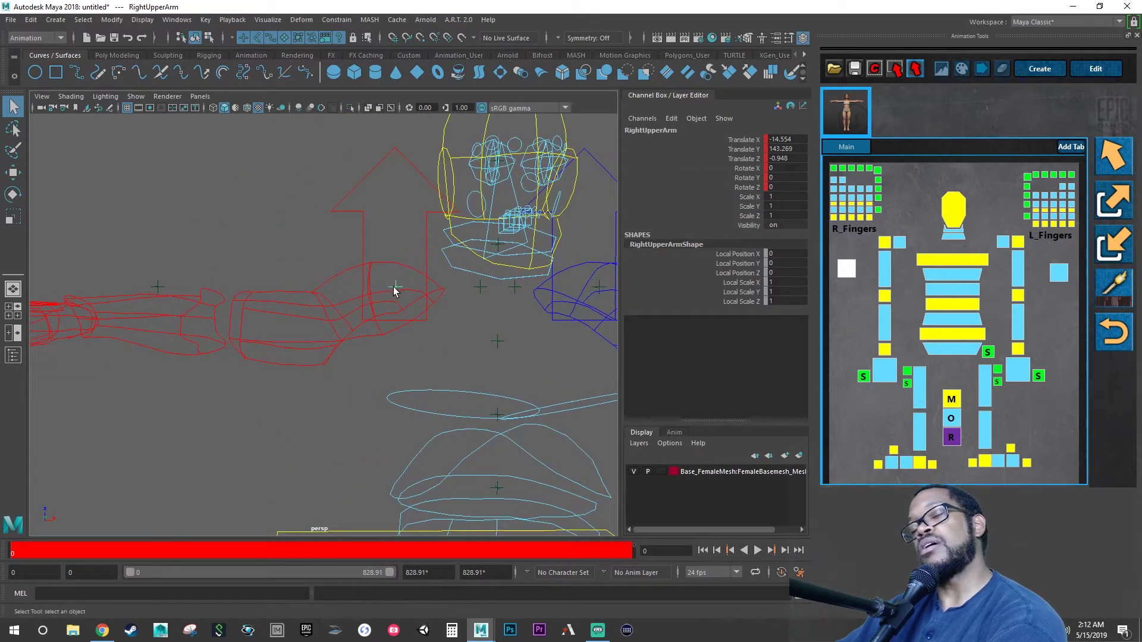
{"action": "left_click", "coordinate": [334, 304]}
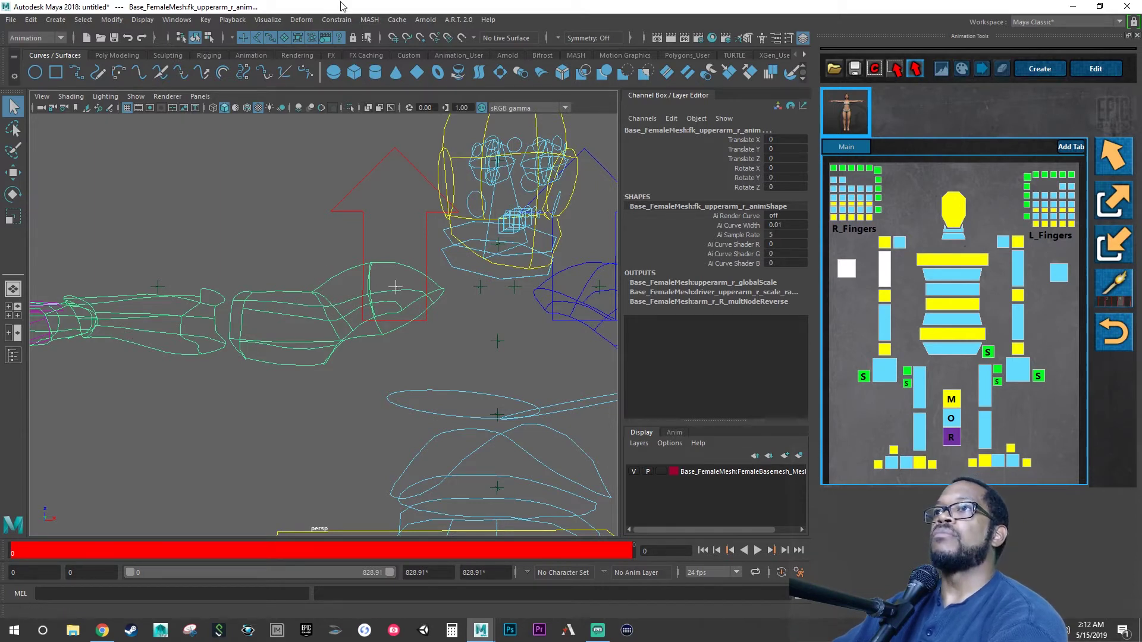
{"action": "left_click", "coordinate": [332, 20]}
{"action": "left_click", "coordinate": [355, 73]}
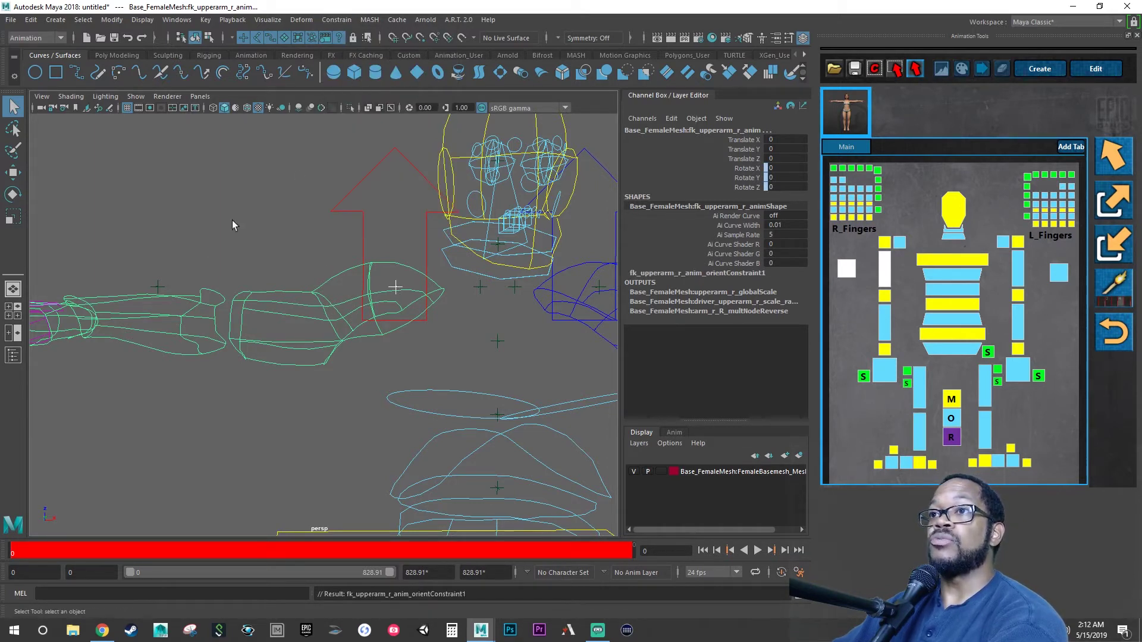
- Constrain the fk_lowerarm_r_anim control to the RightForeArm mocap locator with an Orient constraint
{"action": "left_click", "coordinate": [163, 299]}
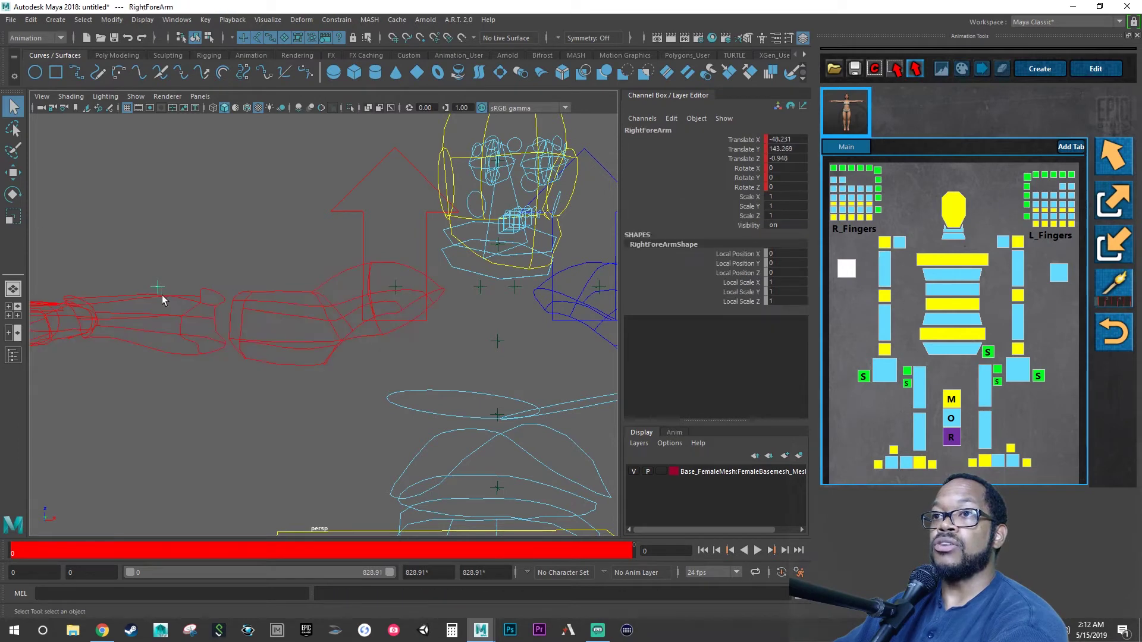
{"action": "left_click", "coordinate": [197, 306], "text": "shift"}
{"action": "left_click", "coordinate": [337, 19]}
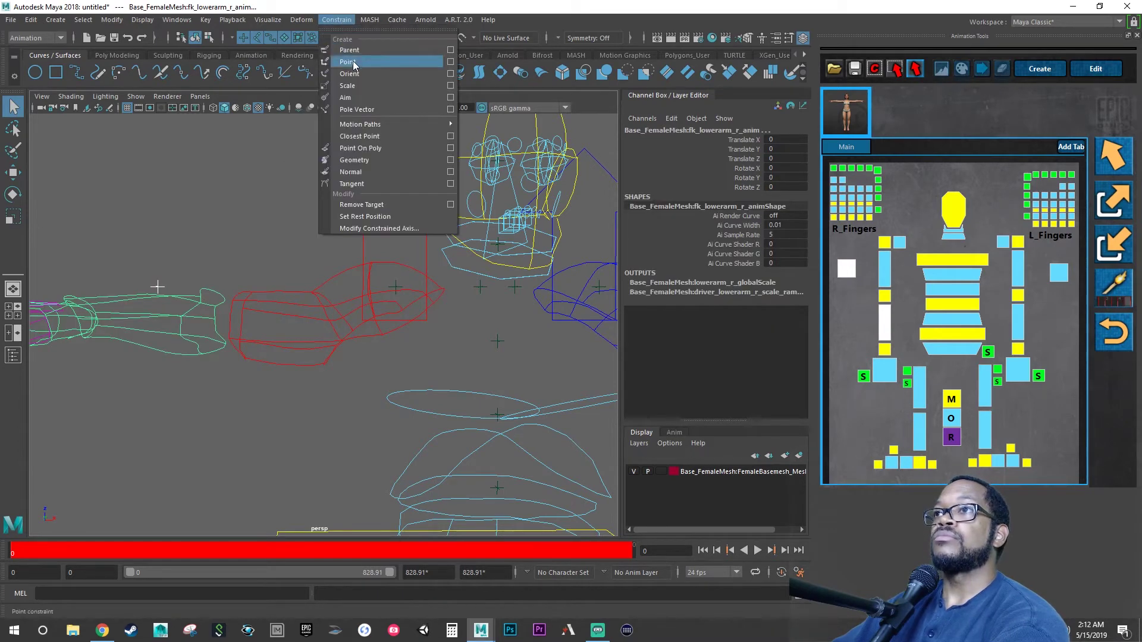
{"action": "left_click", "coordinate": [350, 74]}
- Constrain the fk_hand_r_anim control to the right hand mocap locator with an Orient constraint
{"action": "key", "text": "f"}
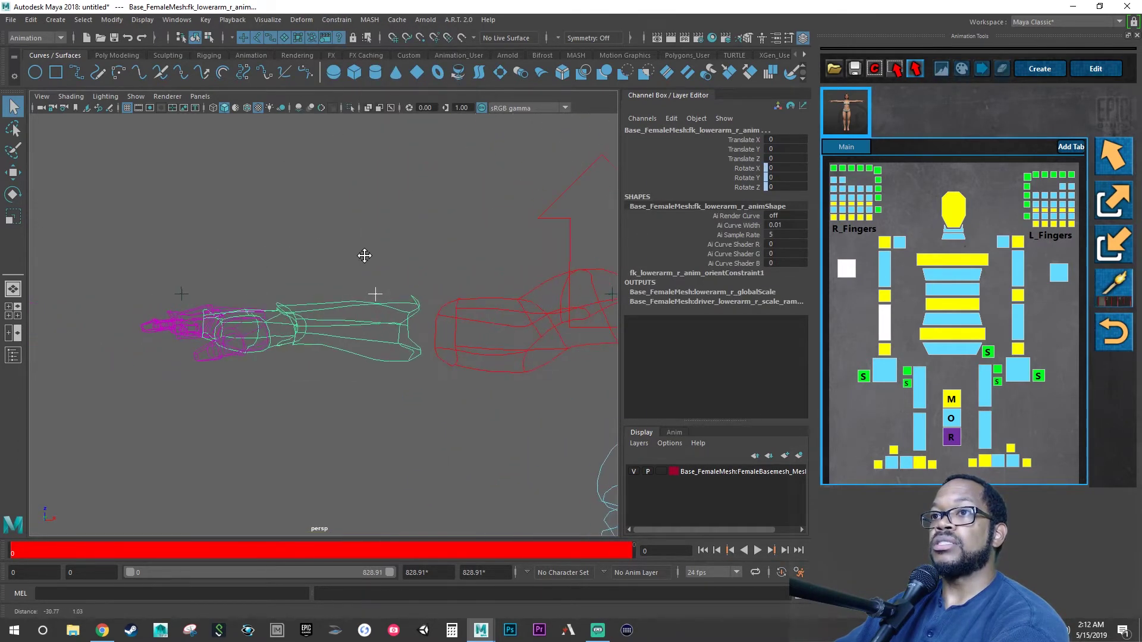
{"action": "left_click", "coordinate": [188, 295]}
{"action": "left_click", "coordinate": [278, 317], "text": "shift"}
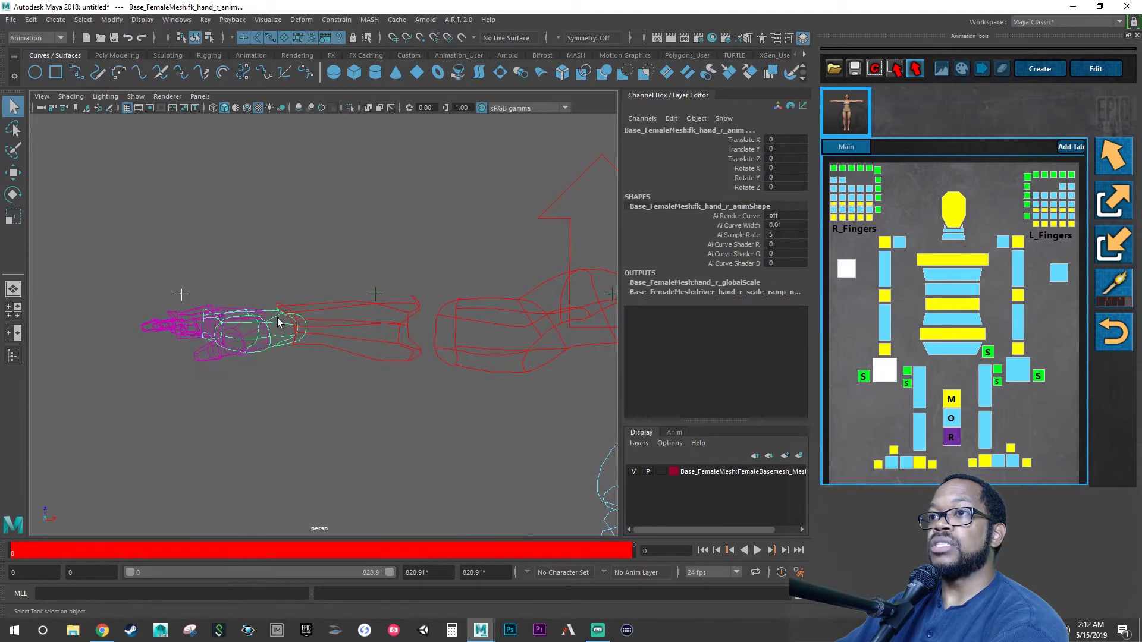
{"action": "left_click", "coordinate": [347, 20]}
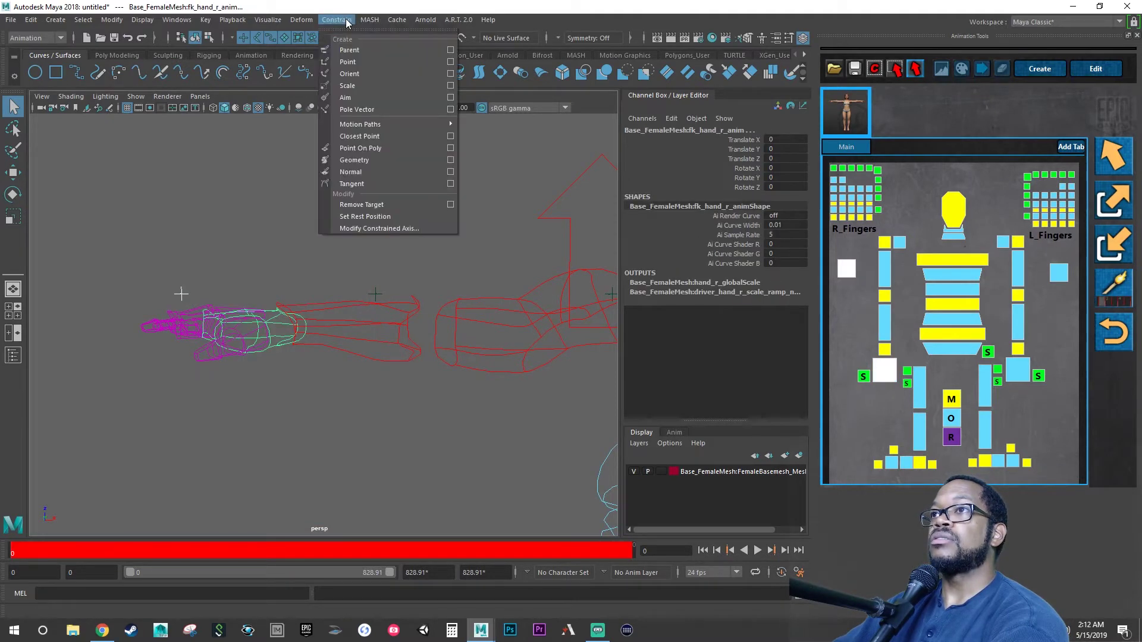
{"action": "left_click", "coordinate": [356, 73]}
- Constrain the fk_upperarm_l_anim control to the LeftUpperArm mocap locator with an Orient constraint
{"action": "key", "text": "f"}
{"action": "middle_click_drag", "start_coordinate": [473, 279], "coordinate": [254, 270], "text": "alt"}
{"action": "left_click", "coordinate": [239, 270]}
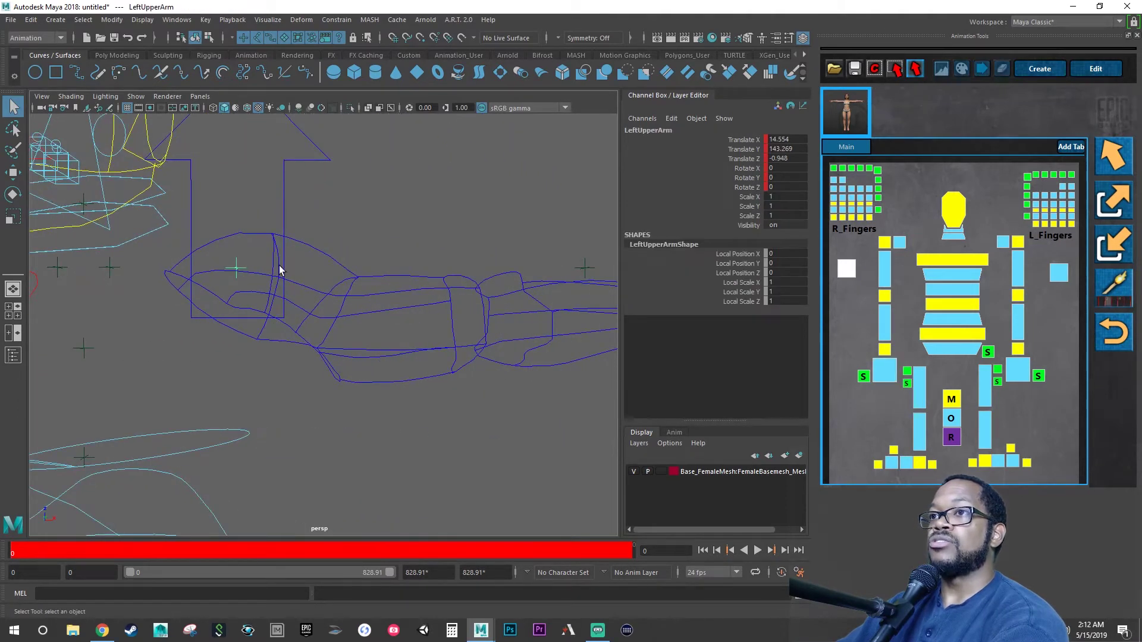
{"action": "left_click", "coordinate": [336, 295], "text": "shift"}
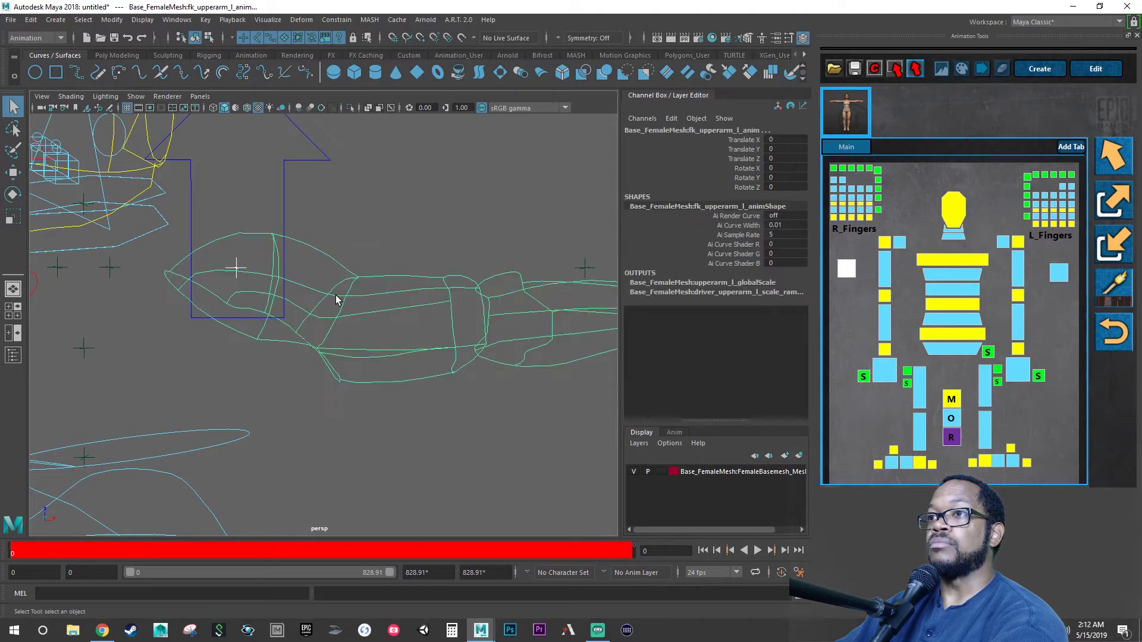
{"action": "left_click", "coordinate": [349, 21]}
{"action": "left_click", "coordinate": [358, 75]}
- Constrain the fk_lowerarm_l_anim control to the LeftForeArm mocap locator with an Orient constraint
{"action": "scroll", "coordinate": [422, 253], "scroll_direction": "down", "scroll_amount": 2}
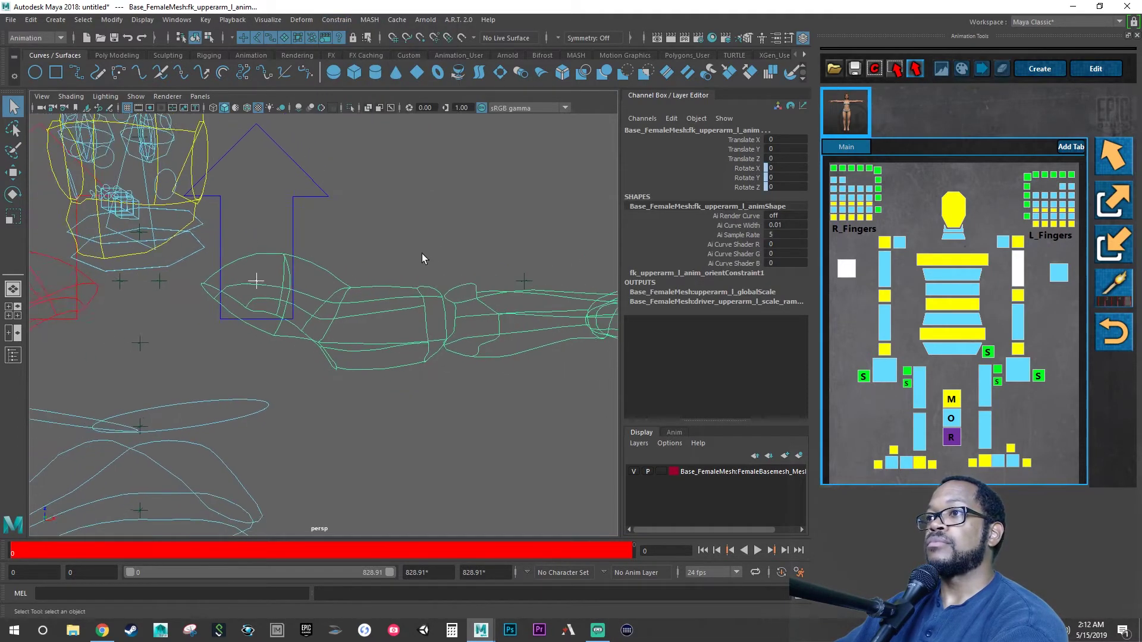
{"action": "middle_click_drag", "start_coordinate": [498, 263], "coordinate": [355, 267], "text": "alt"}
{"action": "left_click", "coordinate": [384, 289]}
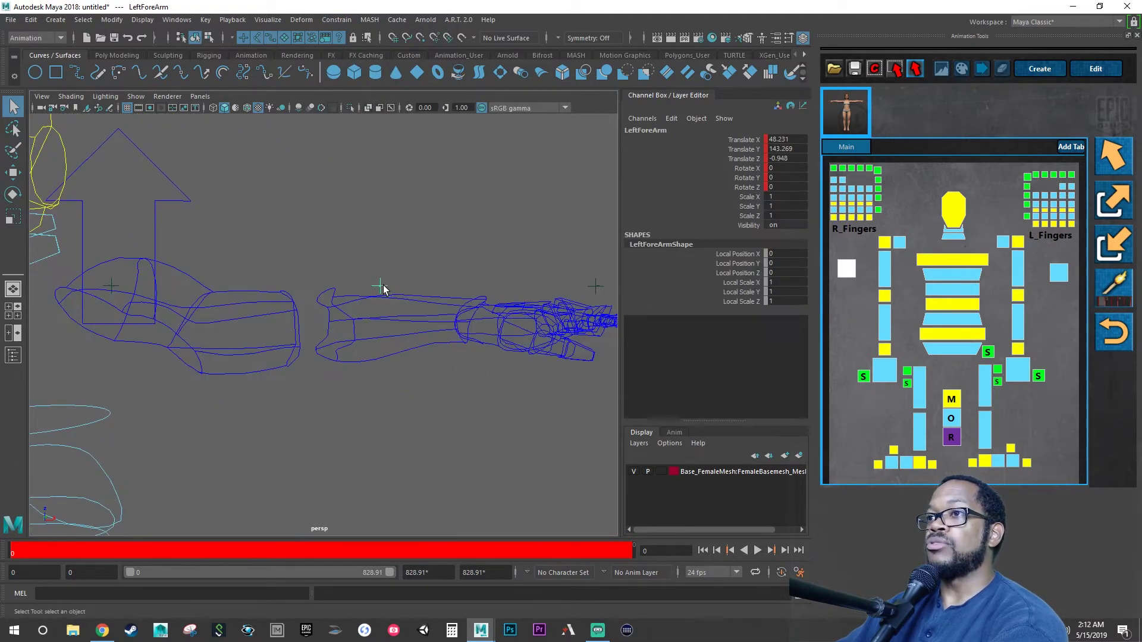
{"action": "left_click", "coordinate": [421, 301], "text": "shift"}
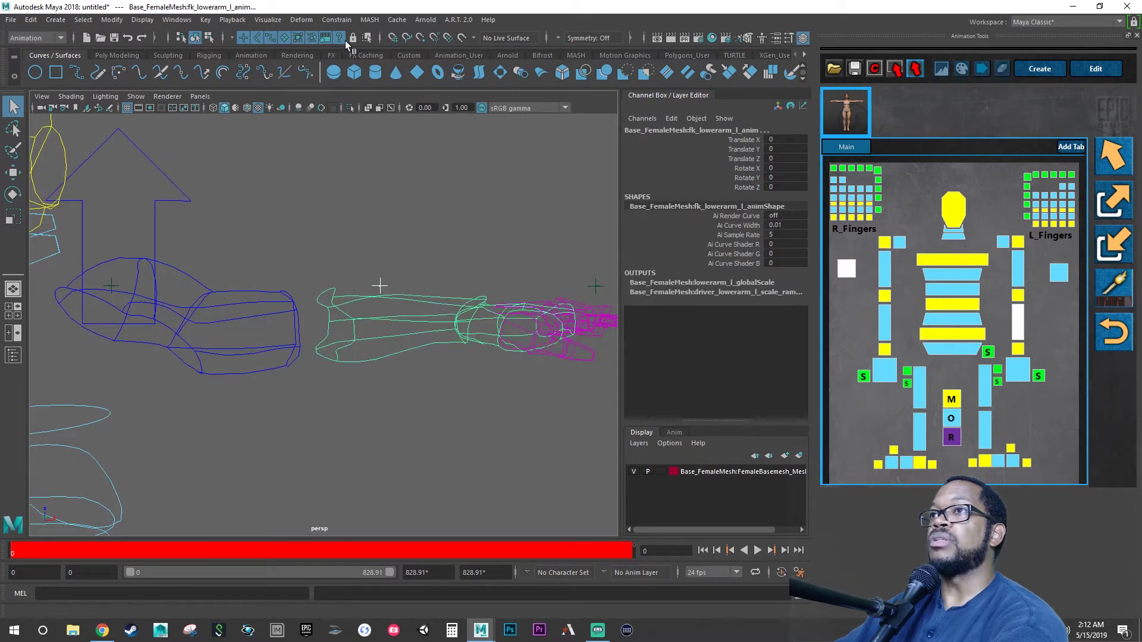
{"action": "left_click", "coordinate": [337, 18]}
{"action": "left_click", "coordinate": [365, 74]}
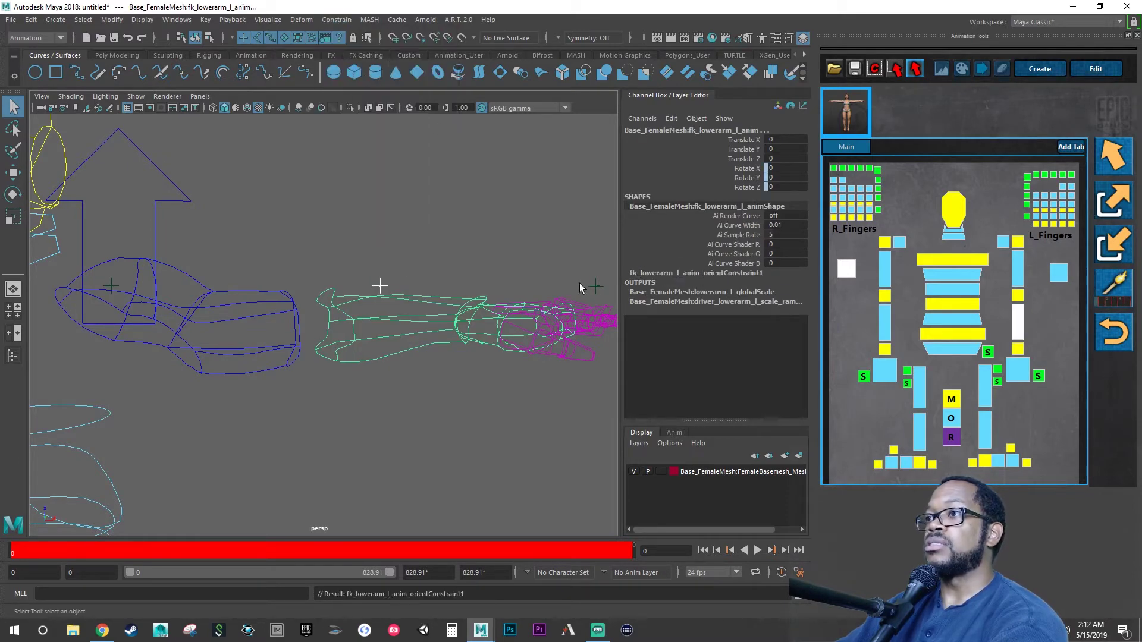
- Constrain the fk_hand_l_anim control to the LeftHand mocap locator with an Orient constraint
{"action": "left_click", "coordinate": [596, 287]}
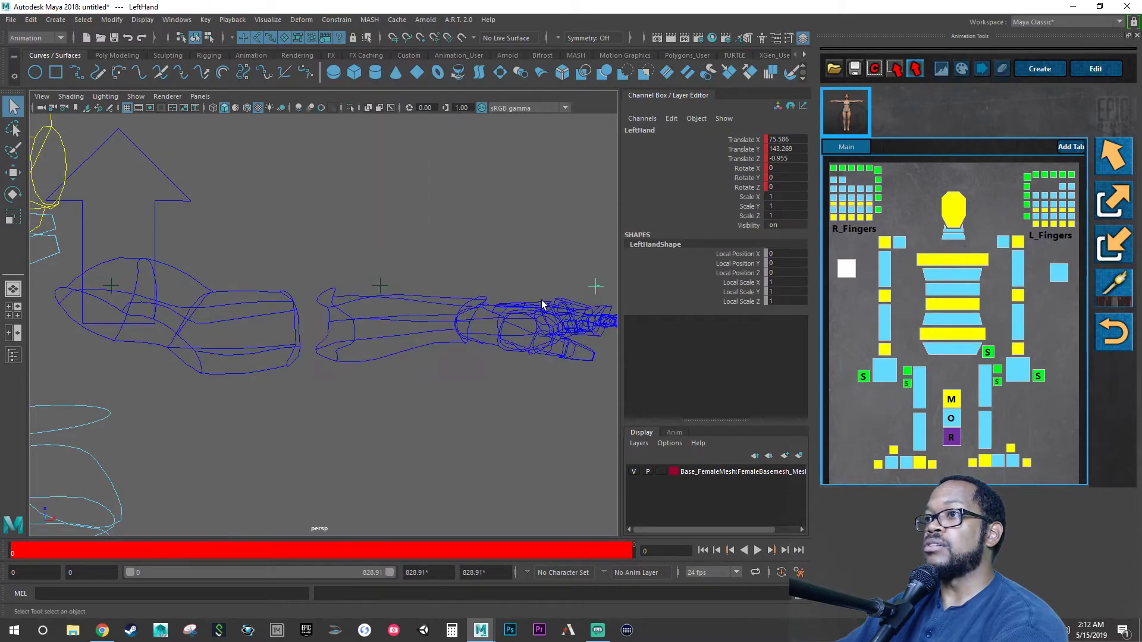
{"action": "left_click", "coordinate": [481, 321], "text": "shift"}
{"action": "left_click", "coordinate": [335, 19]}
{"action": "left_click", "coordinate": [349, 73]}
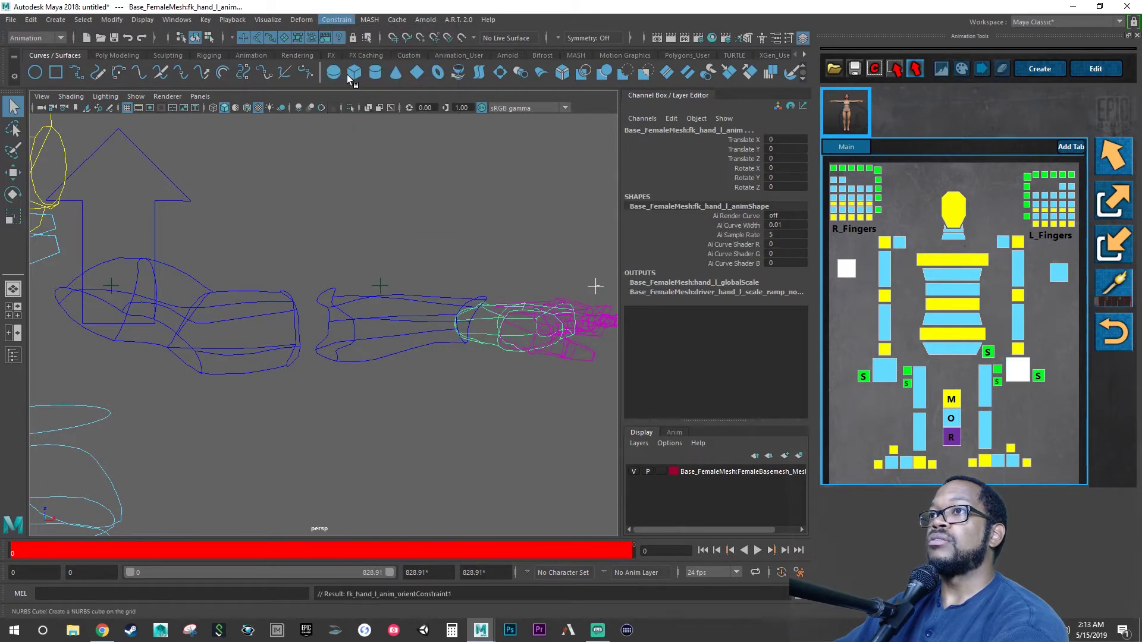
- Constrain the fk_neck_01_anim control to the Neck mocap locator with an Orient constraint
{"action": "left_click_drag", "start_coordinate": [291, 190], "coordinate": [326, 227], "text": "alt"}
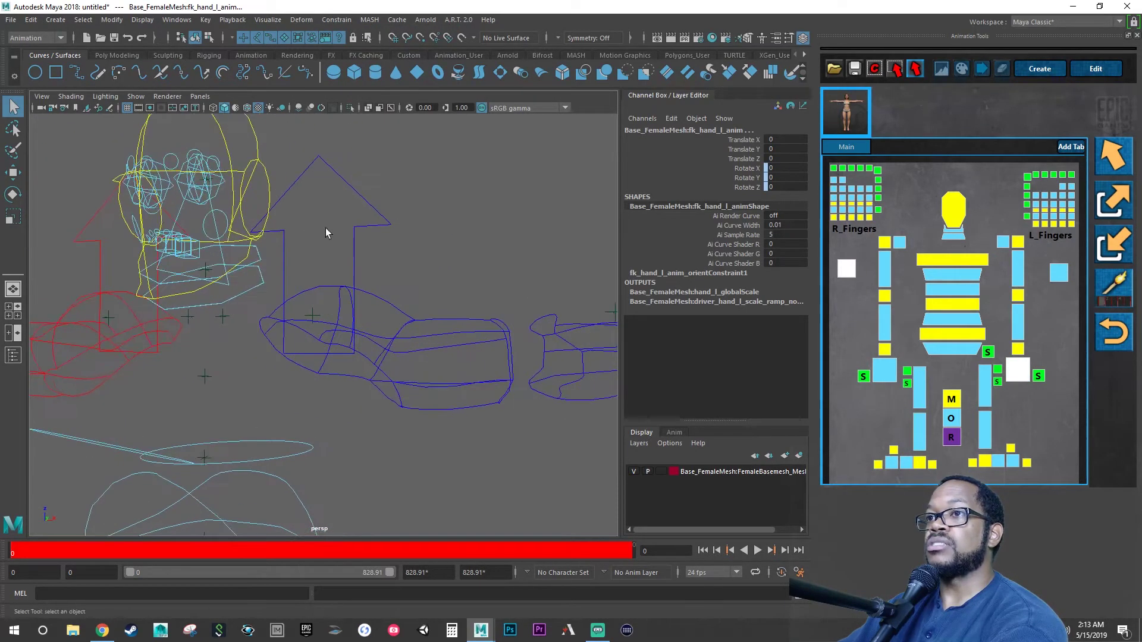
{"action": "middle_click_drag", "start_coordinate": [250, 237], "coordinate": [350, 226], "text": "alt"}
{"action": "right_click_drag", "start_coordinate": [286, 234], "coordinate": [376, 243], "text": "alt"}
{"action": "left_click_drag", "start_coordinate": [355, 249], "coordinate": [291, 232], "text": "alt"}
{"action": "left_click", "coordinate": [260, 231]}
{"action": "right_click_drag", "start_coordinate": [291, 232], "coordinate": [309, 223], "text": "alt"}
{"action": "middle_click_drag", "start_coordinate": [309, 223], "coordinate": [369, 290], "text": "alt"}
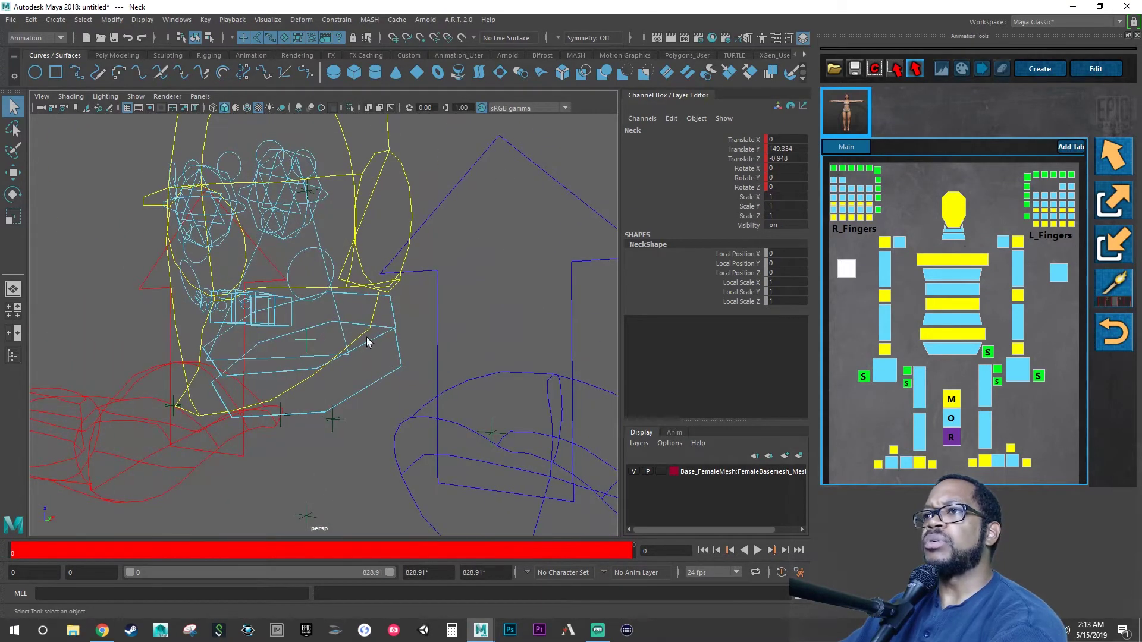
{"action": "left_click", "coordinate": [370, 384]}
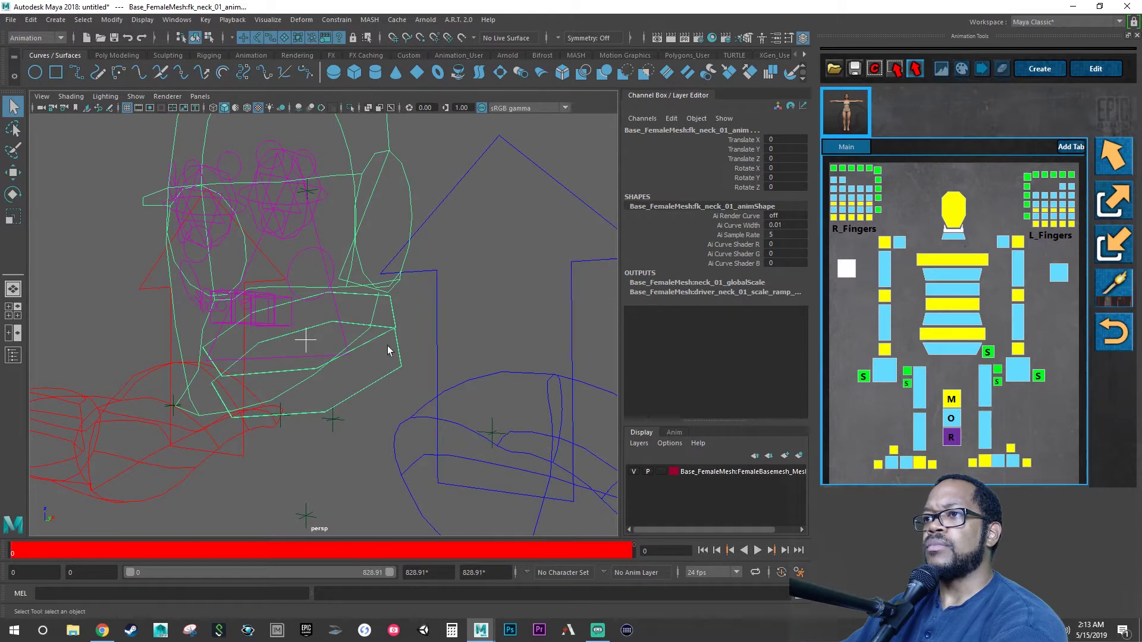
{"action": "left_click", "coordinate": [338, 21]}
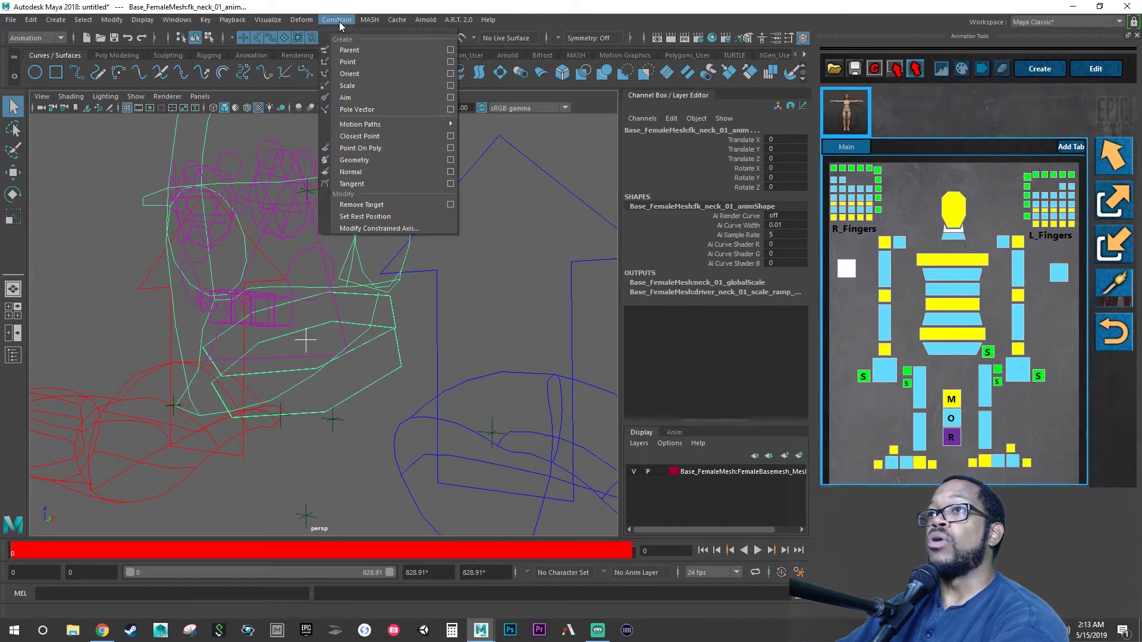
{"action": "left_click", "coordinate": [363, 75]}
- Constrain the fk_head_anim control to the Head mocap locator with an Orient constraint
{"action": "left_click", "coordinate": [311, 194]}
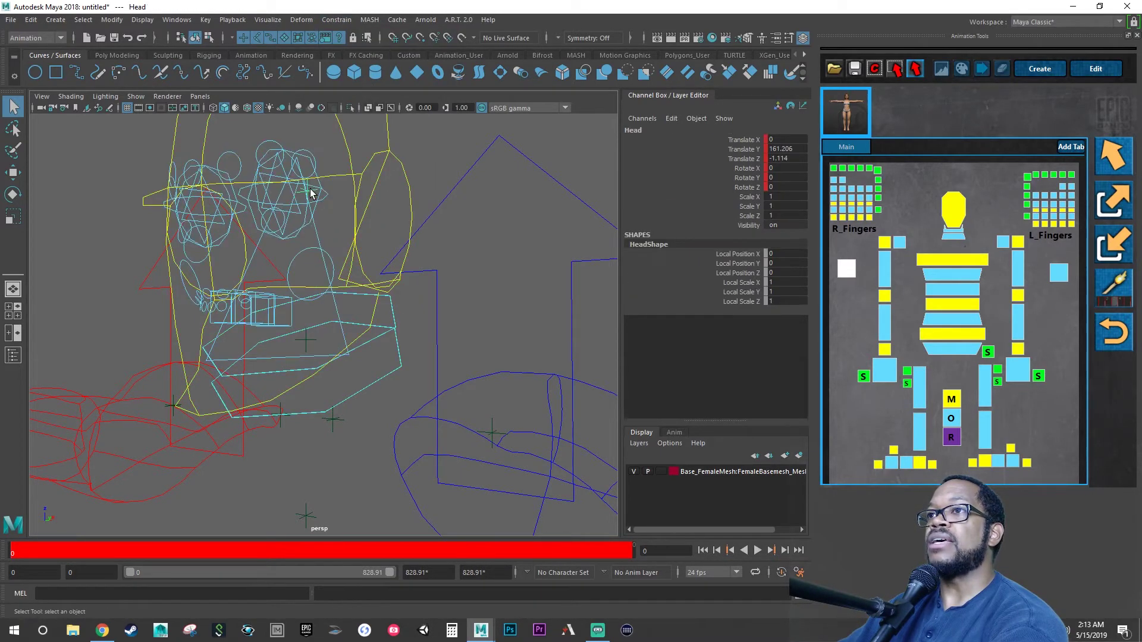
{"action": "left_click_drag", "start_coordinate": [334, 214], "coordinate": [284, 191], "text": "alt"}
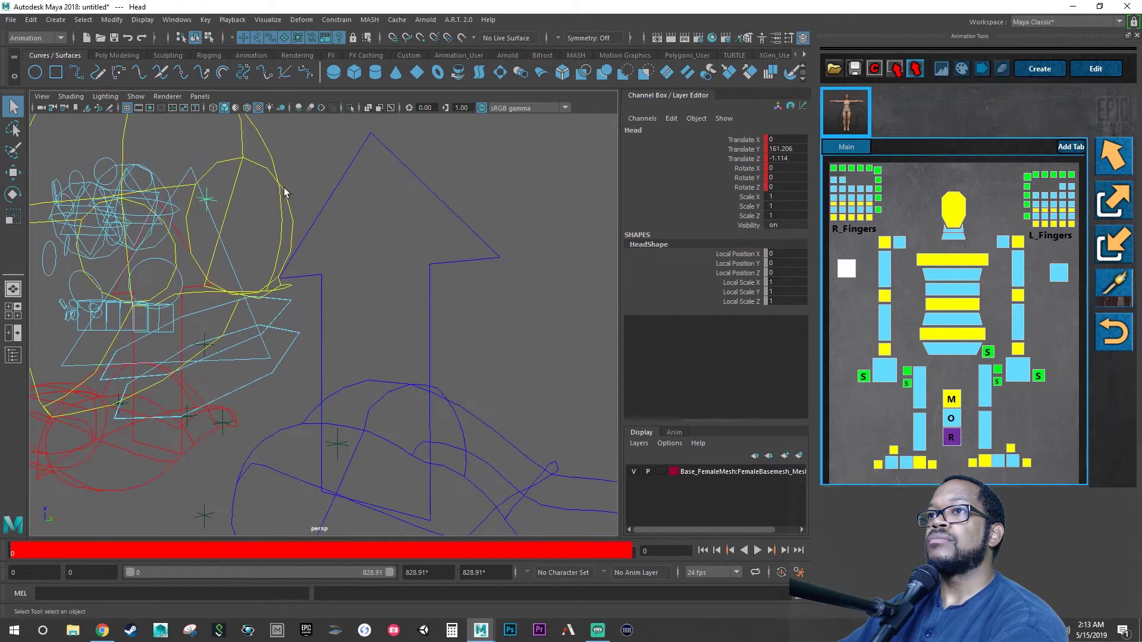
{"action": "left_click", "coordinate": [248, 155]}
{"action": "left_click", "coordinate": [348, 24]}
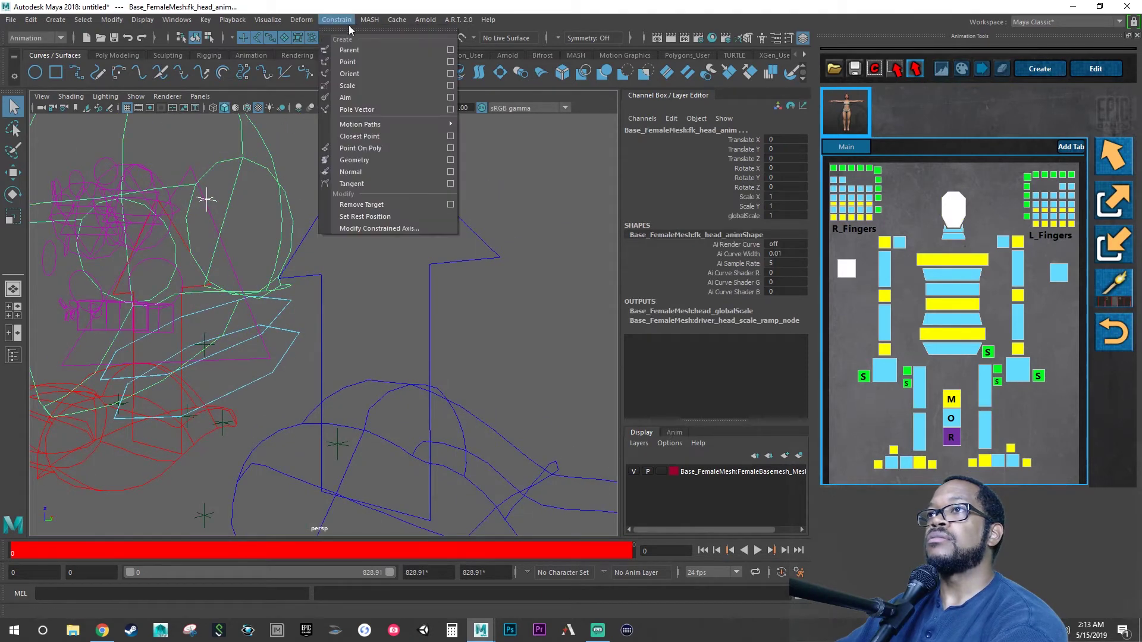
{"action": "left_click", "coordinate": [358, 73]}
- Unhide the two hidden Base_FemaleMesh character mesh objects so the body shows with the rig
{"action": "right_click_drag", "start_coordinate": [392, 237], "coordinate": [319, 278], "text": "alt"}
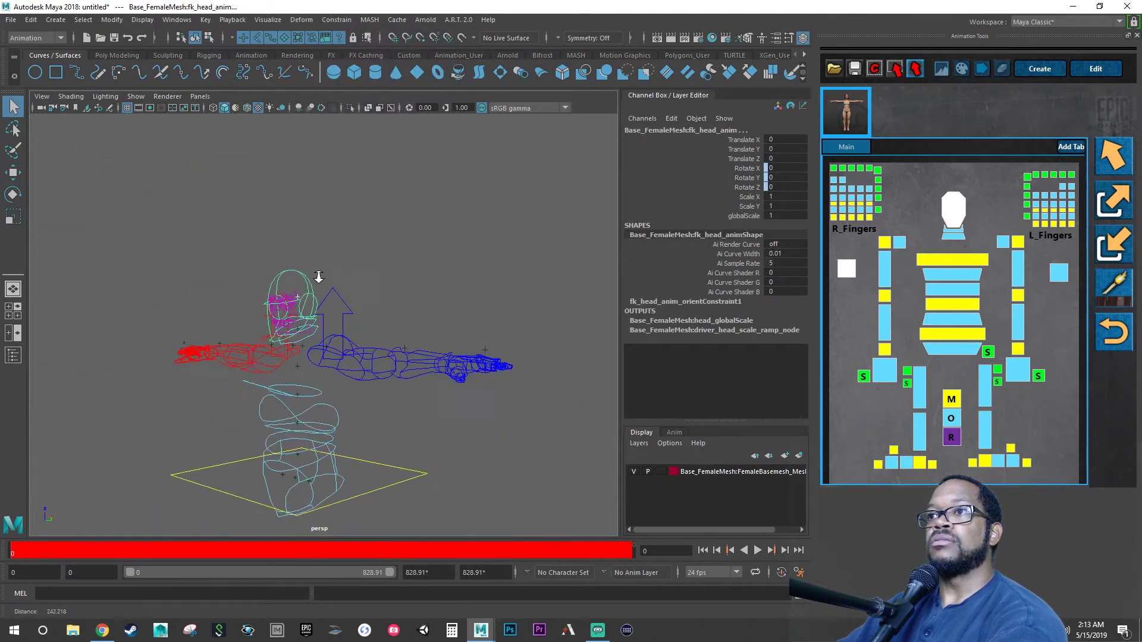
{"action": "left_click_drag", "start_coordinate": [319, 277], "coordinate": [360, 366], "text": "alt"}
{"action": "middle_click_drag", "start_coordinate": [360, 366], "coordinate": [386, 265], "text": "alt"}
{"action": "left_click", "coordinate": [13, 357]}
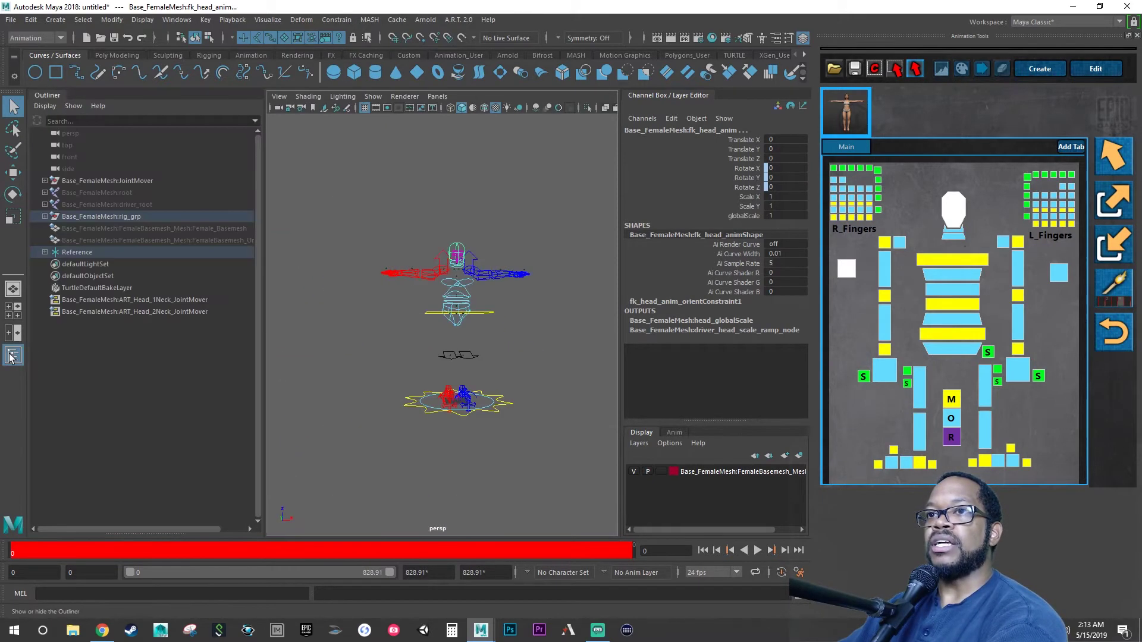
{"action": "left_click", "coordinate": [92, 240]}
{"action": "left_click", "coordinate": [94, 231], "text": "shift"}
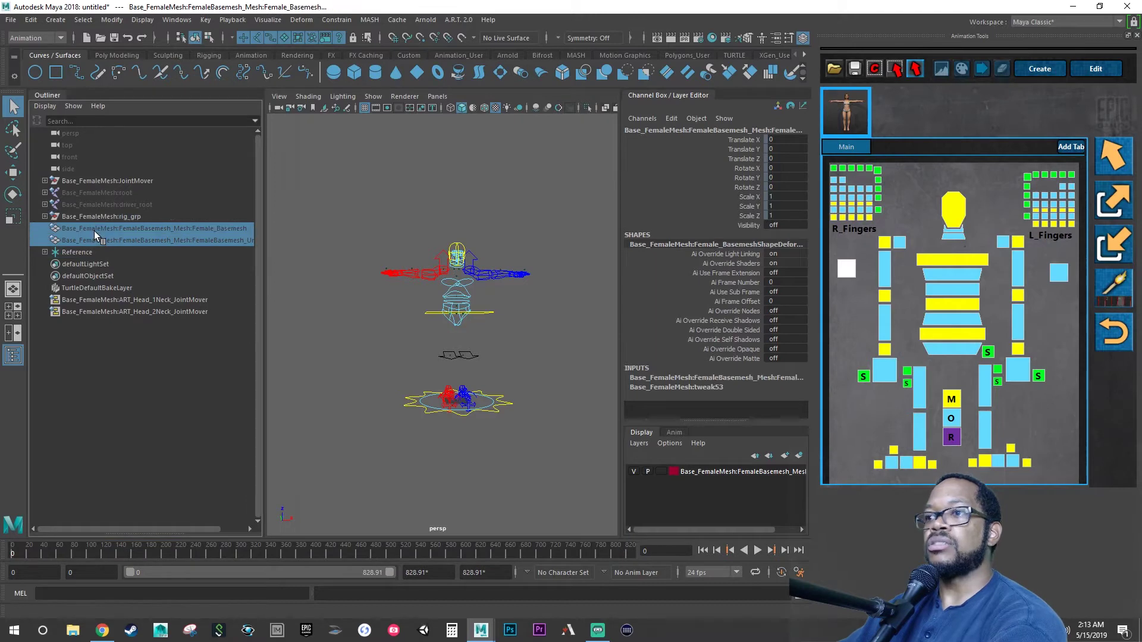
{"action": "key", "text": "h"}
{"action": "left_click", "coordinate": [369, 341]}
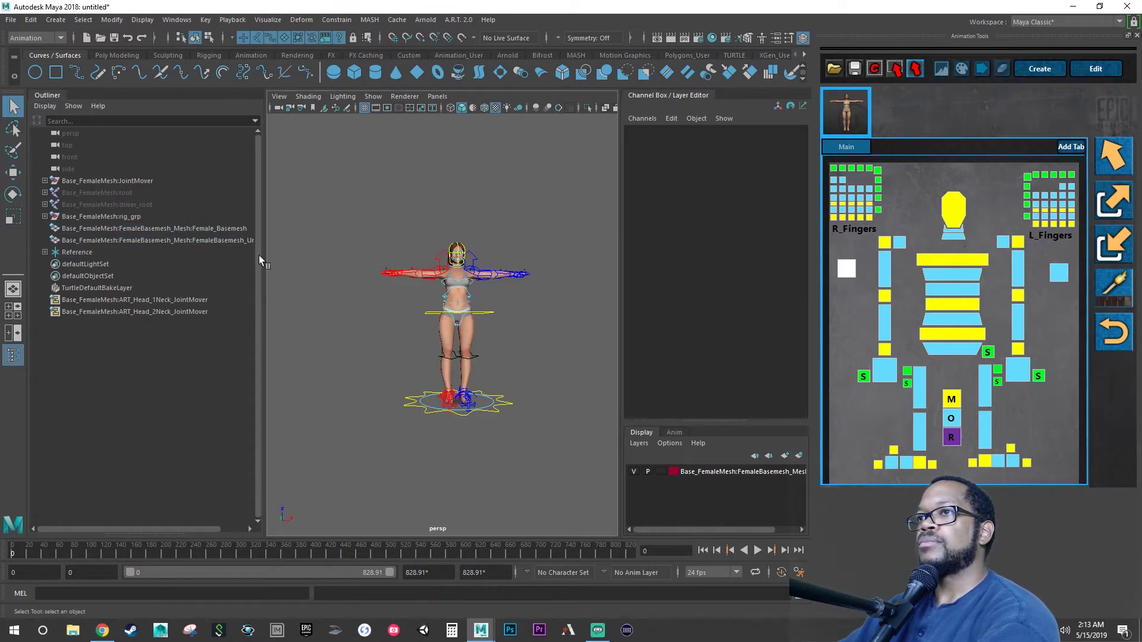
{"action": "left_click", "coordinate": [13, 356]}
- Play the animation, stop at frame 532 and examine the character's pose from the side
{"action": "right_click_drag", "start_coordinate": [211, 309], "coordinate": [167, 346], "text": "alt"}
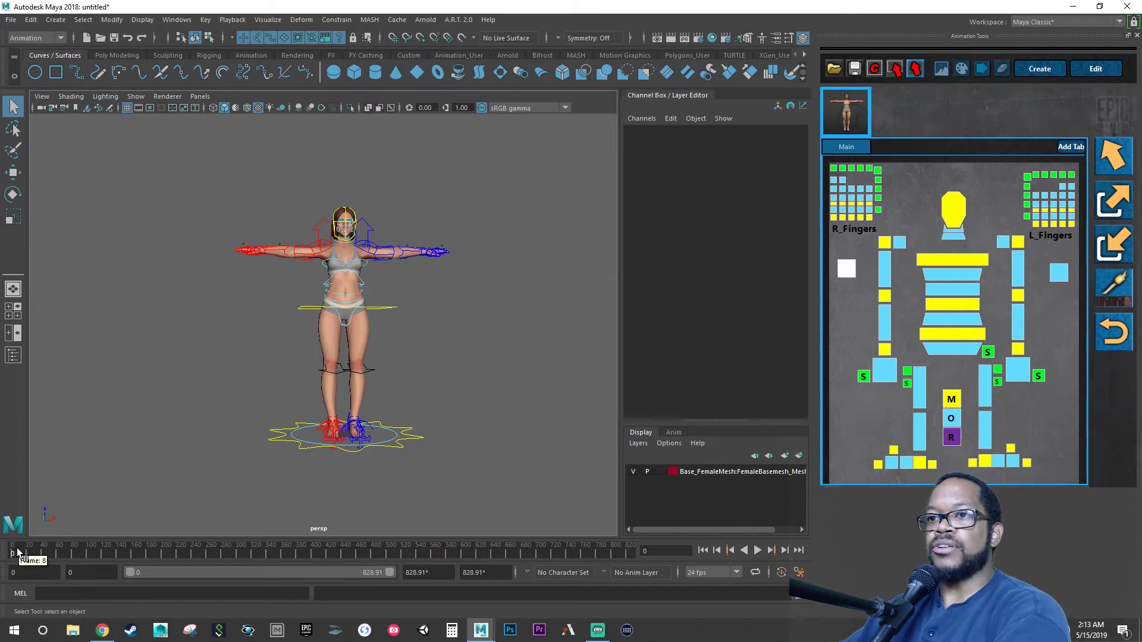
{"action": "key", "text": "alt+v"}
{"action": "left_click_drag", "start_coordinate": [92, 533], "coordinate": [406, 523]}
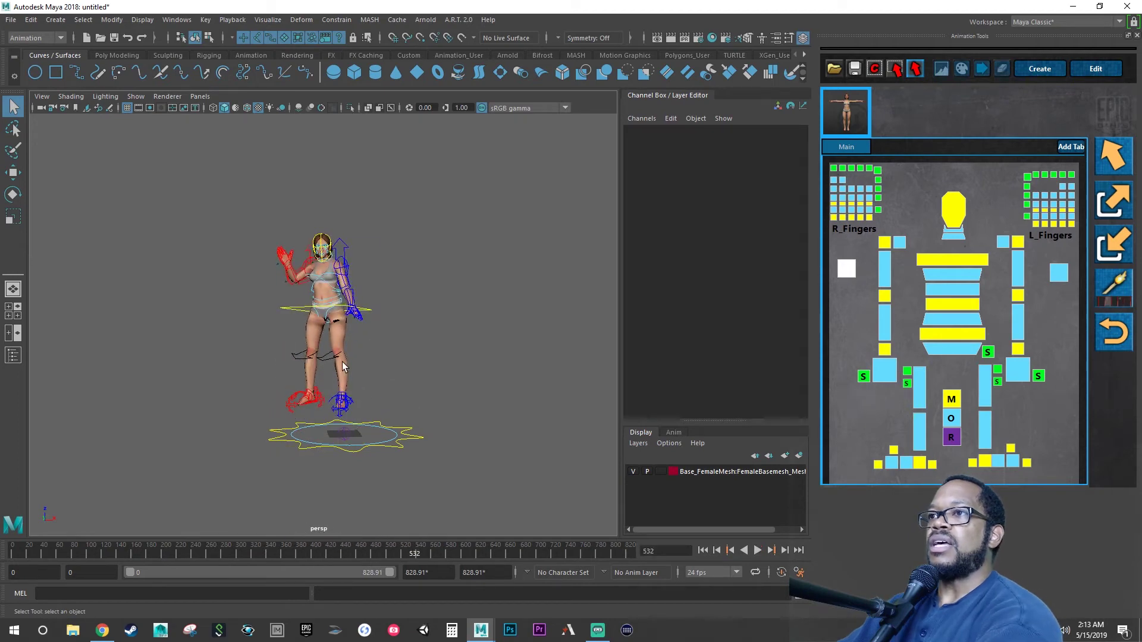
{"action": "left_click_drag", "start_coordinate": [345, 368], "coordinate": [459, 337], "text": "alt"}
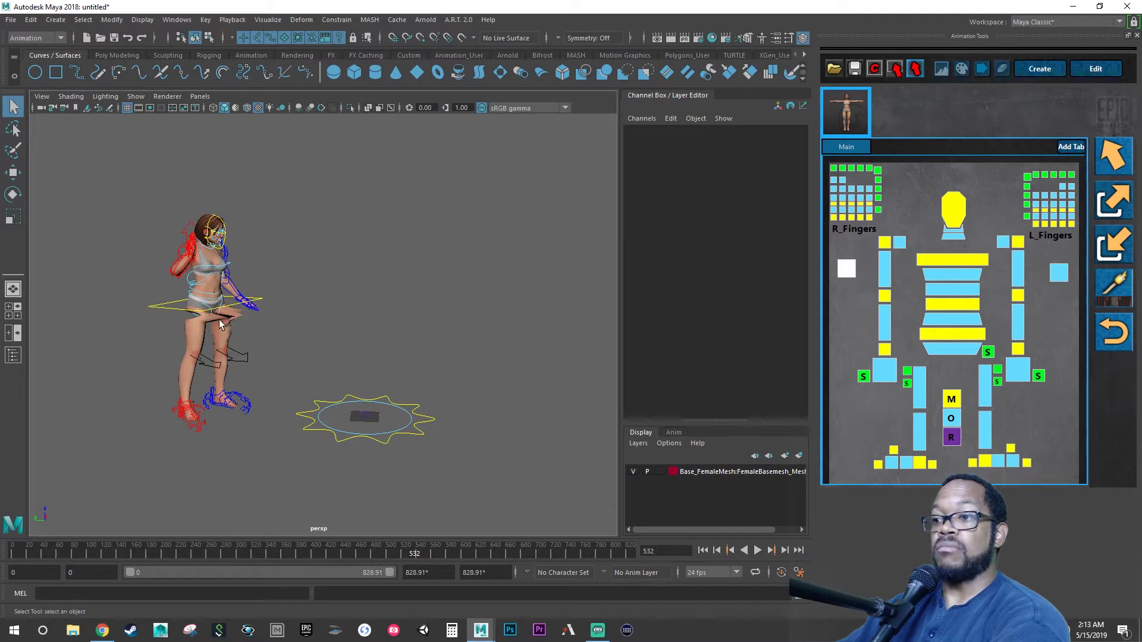
{"action": "scroll", "coordinate": [286, 345], "scroll_direction": "up", "scroll_amount": 5}
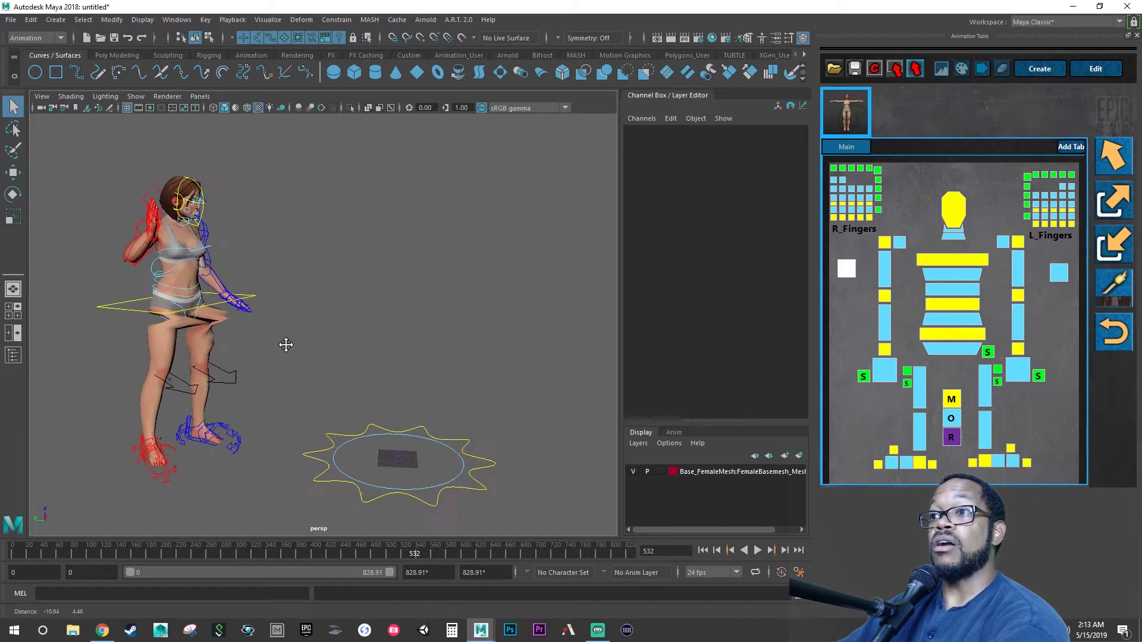
{"action": "middle_click_drag", "start_coordinate": [286, 345], "coordinate": [288, 357], "text": "alt"}
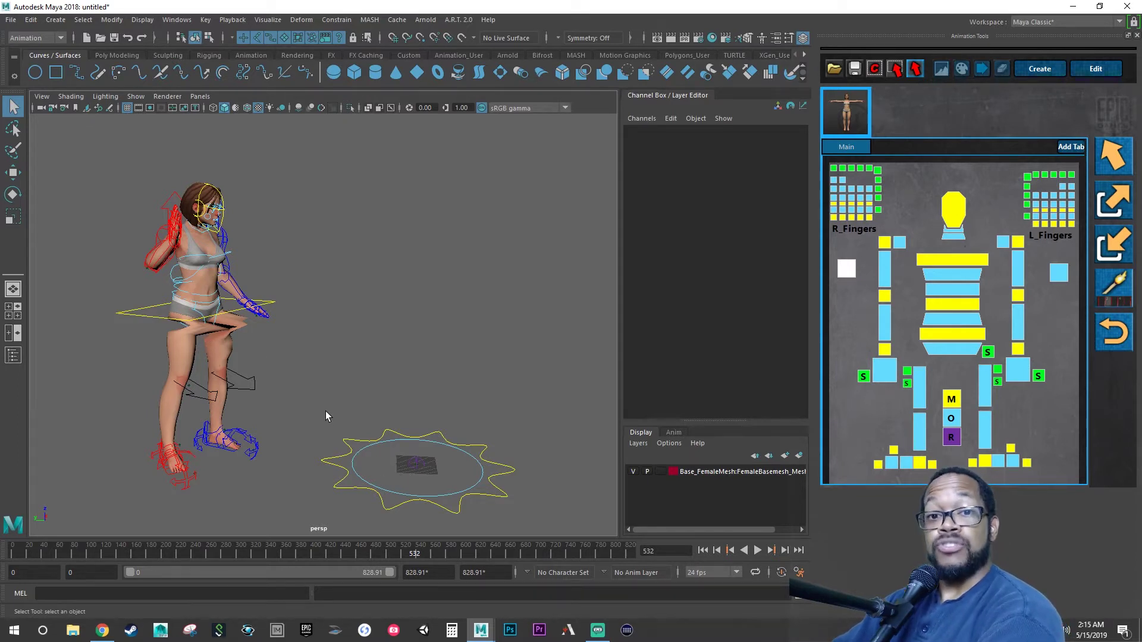
- Play the animation again to check the motion, and return to frame 0
{"action": "left_click_drag", "start_coordinate": [380, 409], "coordinate": [331, 407], "text": "alt"}
{"action": "right_click_drag", "start_coordinate": [330, 408], "coordinate": [266, 410], "text": "alt"}
{"action": "key", "text": "alt+v"}
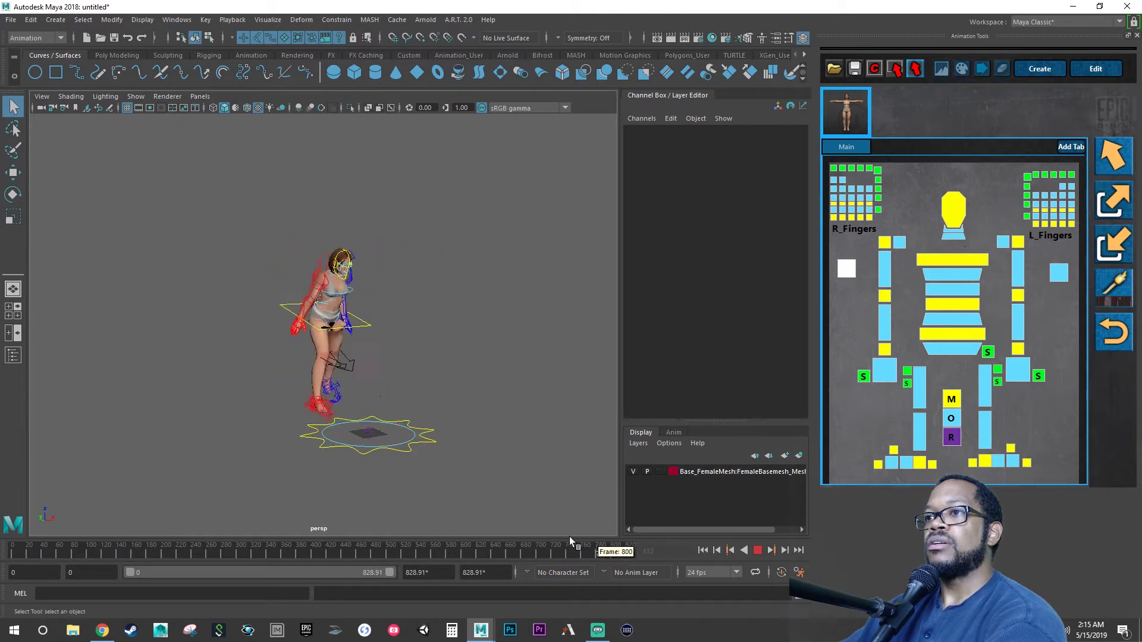
{"action": "left_click", "coordinate": [9, 548]}
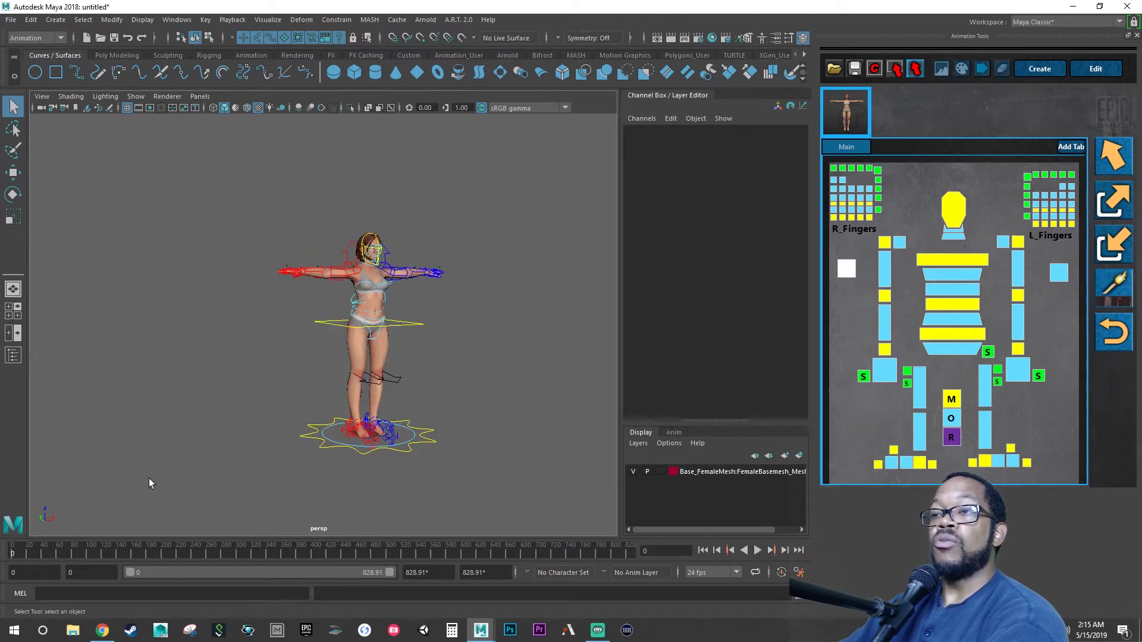
{"action": "scroll", "coordinate": [405, 381], "scroll_direction": "up", "scroll_amount": 6}
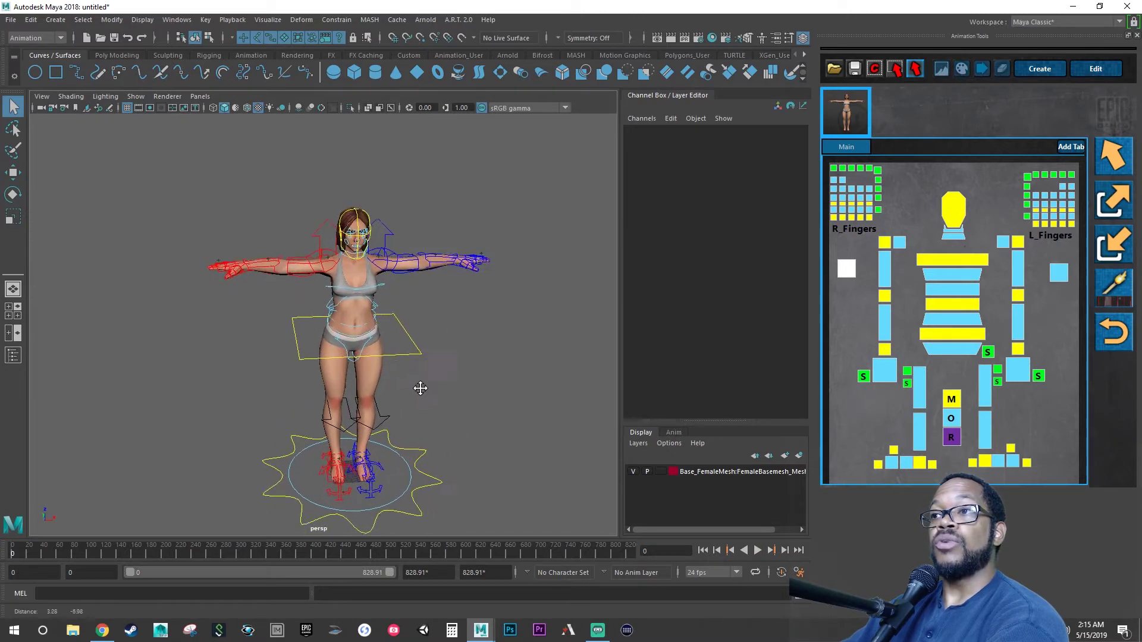
- Select all Base_FemaleMesh rig controls for every listed body part, including FK, IK, special, settings and space controls
{"action": "left_click", "coordinate": [1112, 160]}
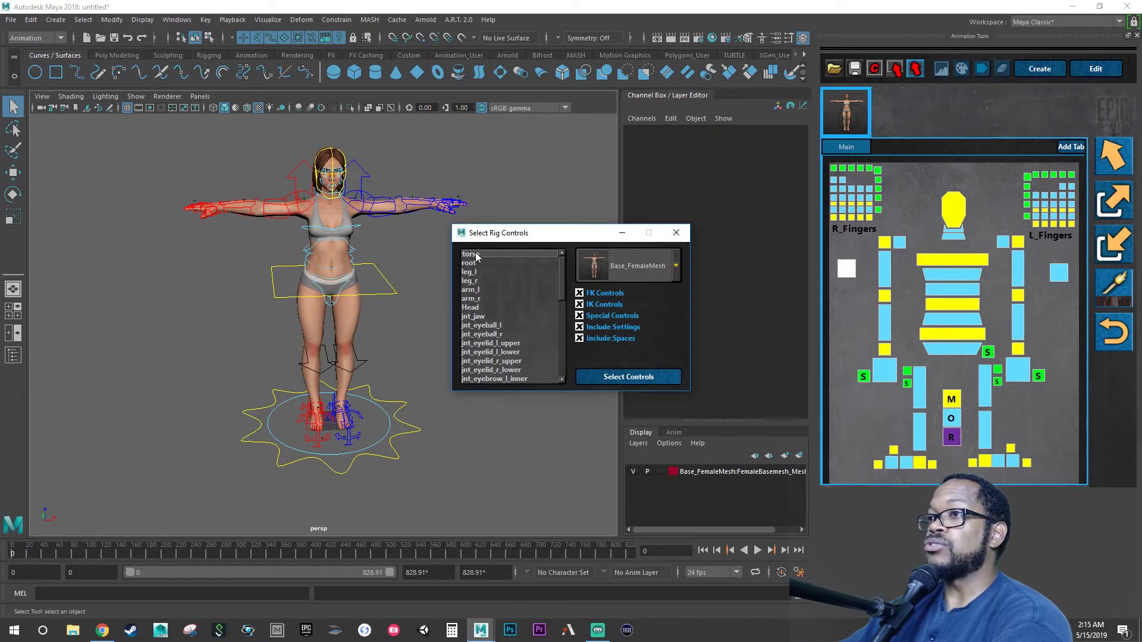
{"action": "left_click_drag", "start_coordinate": [476, 256], "coordinate": [487, 415]}
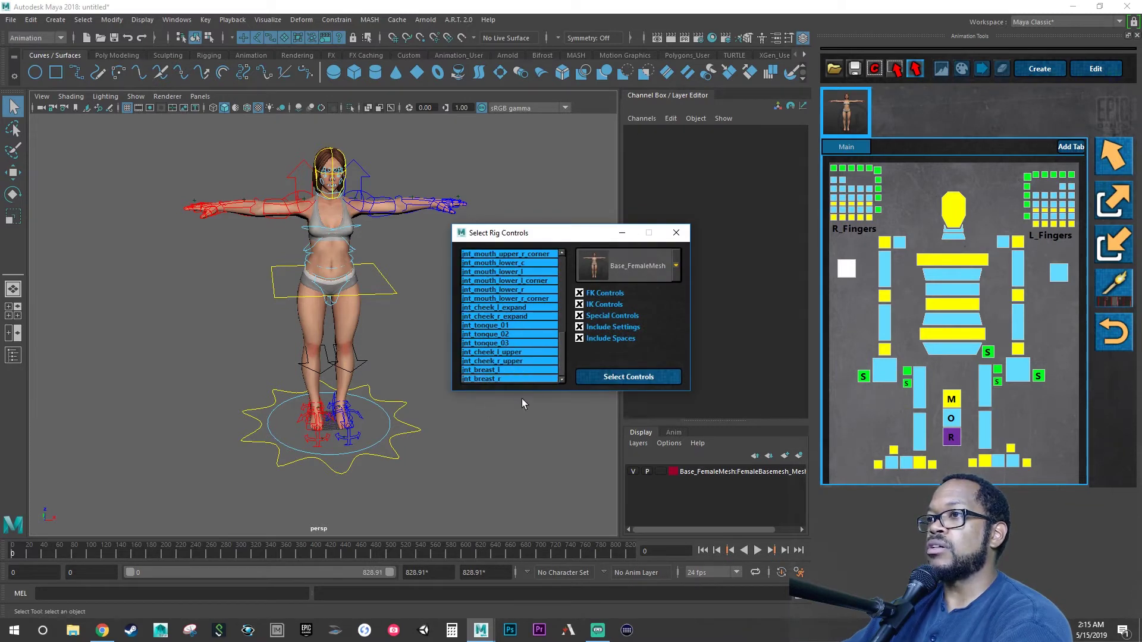
{"action": "left_click", "coordinate": [630, 376]}
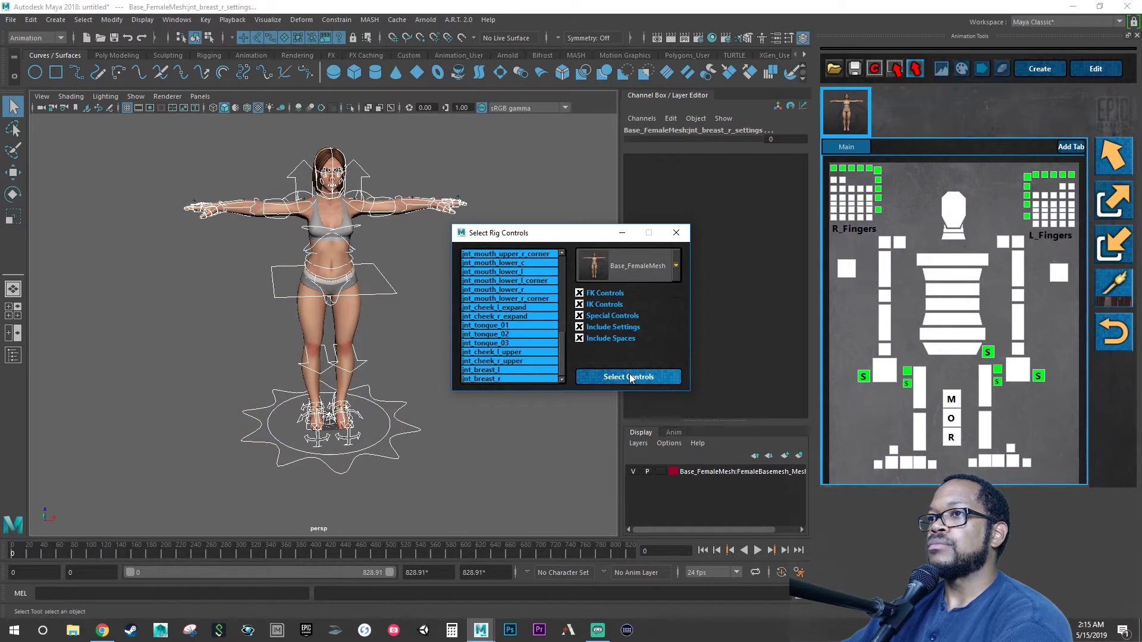
- Bake the selected controls' animation over the Time Slider range to BaseAnimation, sampling by 1, and close the control selection window
{"action": "left_click", "coordinate": [206, 20]}
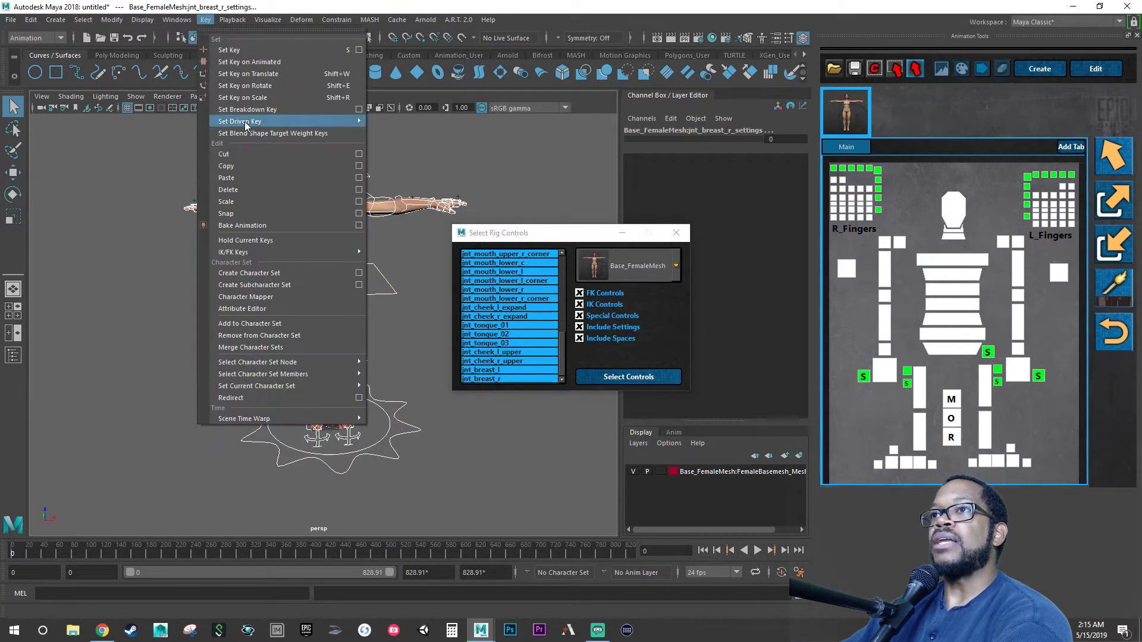
{"action": "left_click", "coordinate": [359, 226]}
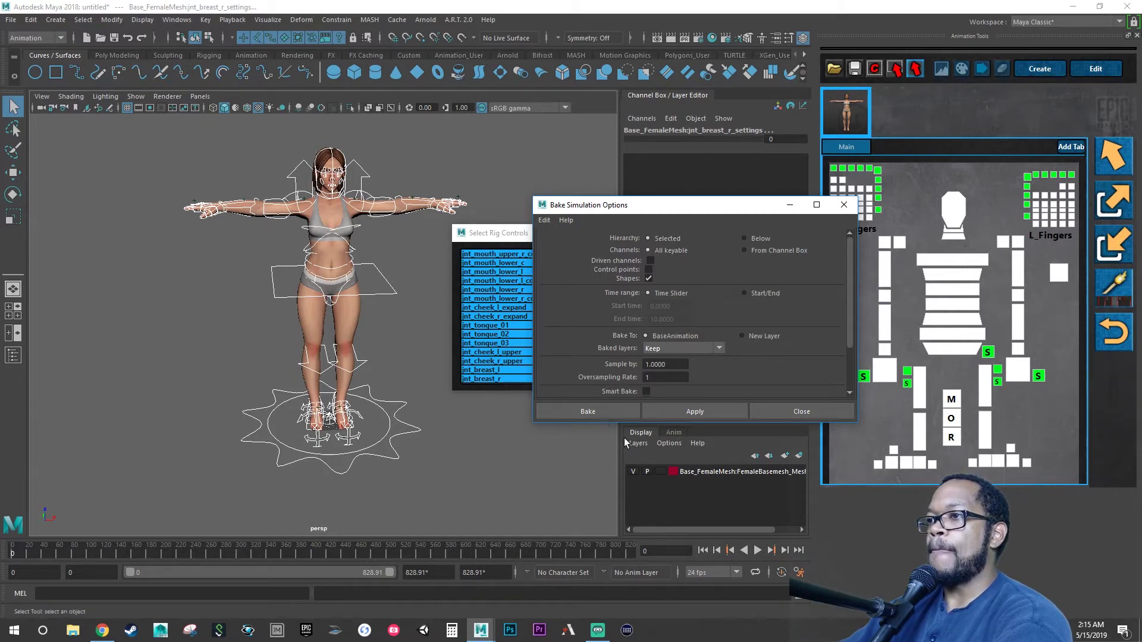
{"action": "left_click", "coordinate": [602, 414]}
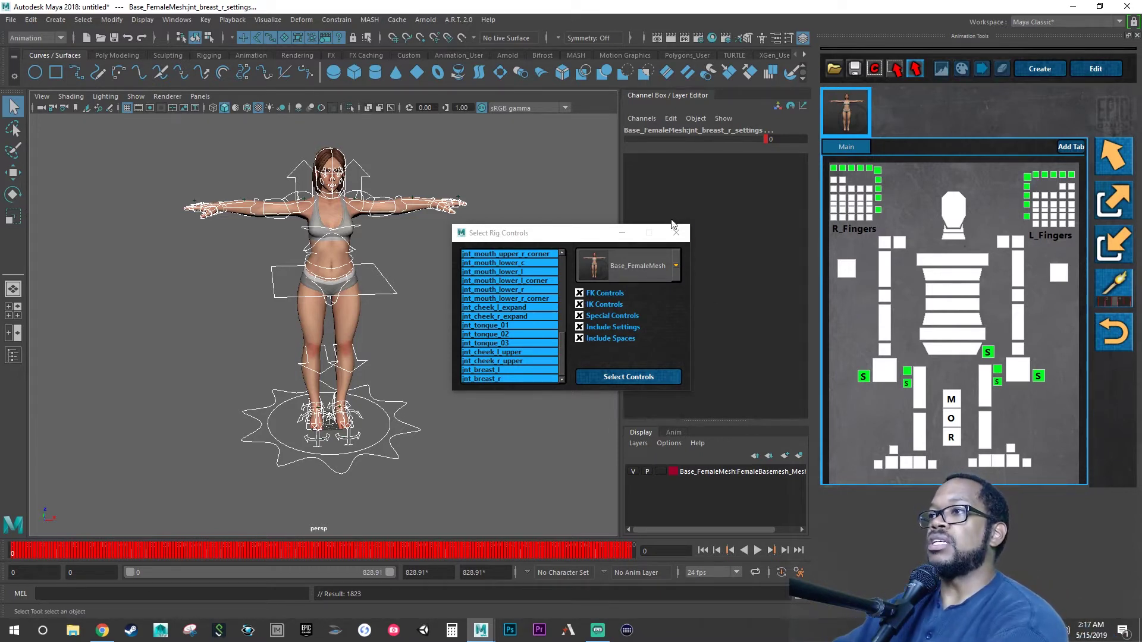
{"action": "left_click", "coordinate": [676, 233]}
- Delete the mocap Reference locator hierarchy from the scene
{"action": "left_click", "coordinate": [14, 355]}
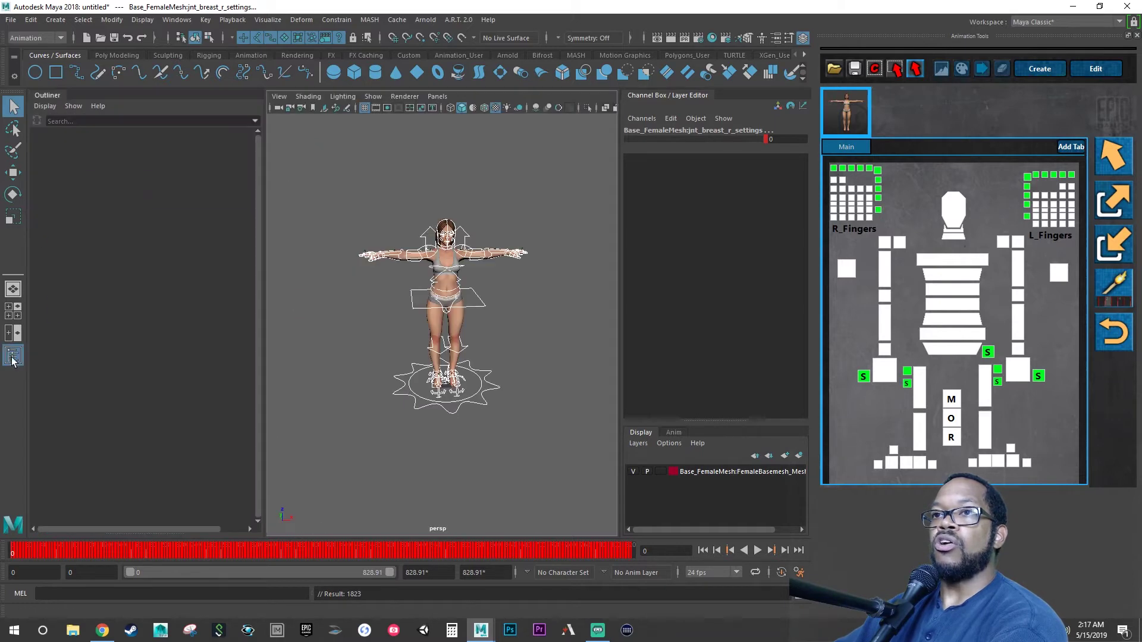
{"action": "left_click", "coordinate": [72, 252]}
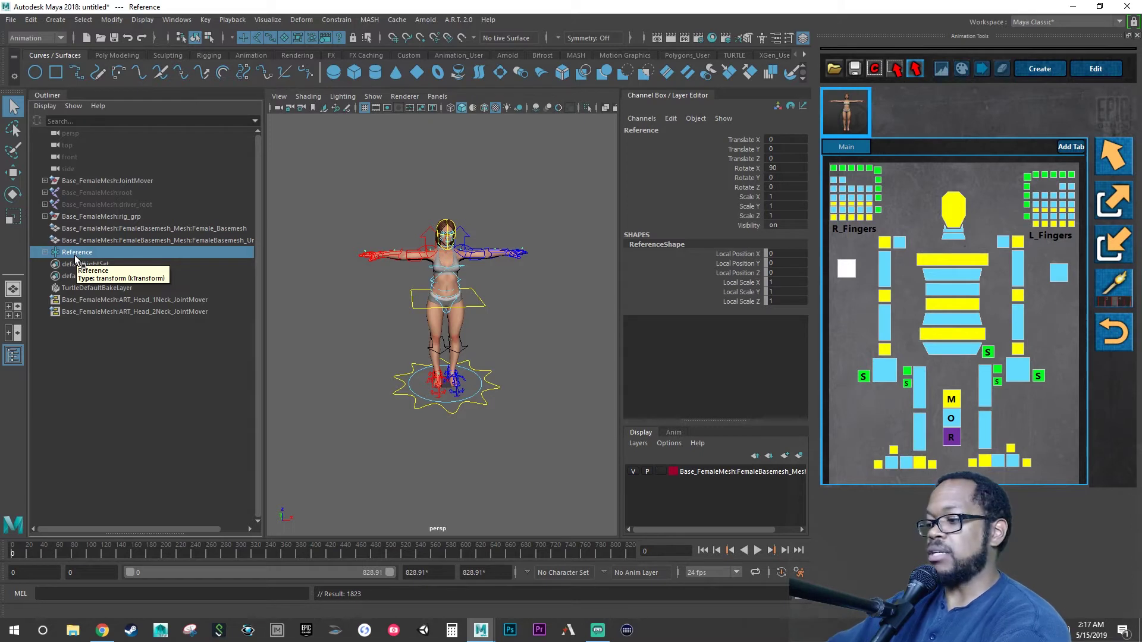
{"action": "key", "text": "Delete"}
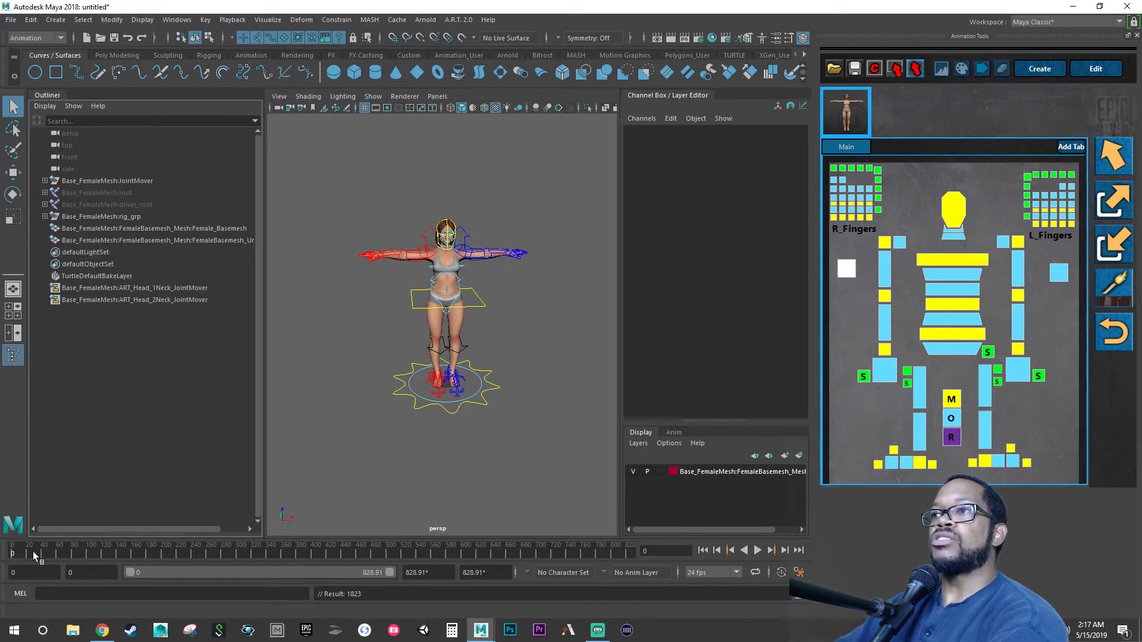
{"action": "mouse_move", "coordinate": [33, 551]}
{"action": "left_mouse_down"}
{"action": "mouse_move", "coordinate": [216, 569]}
{"action": "mouse_move", "coordinate": [76, 548]}
{"action": "mouse_move", "coordinate": [13, 552]}
{"action": "left_mouse_up"}
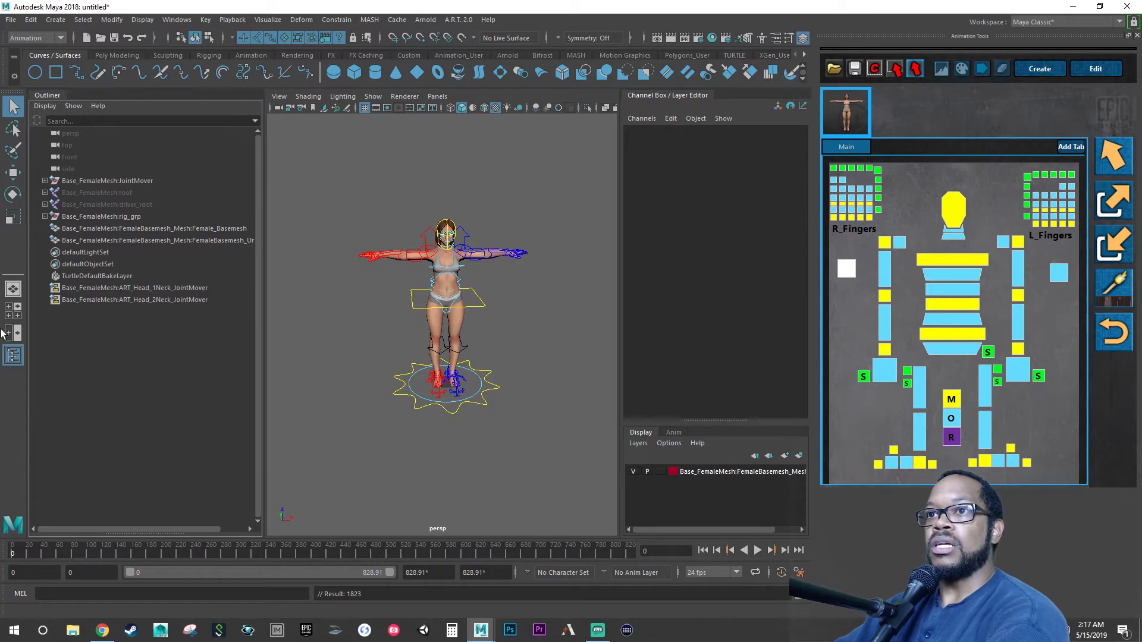
{"action": "left_click", "coordinate": [13, 355]}
- Show the animation layers, play the baked animation and scrub to frame 89 to find where the usable motion starts
{"action": "left_click", "coordinate": [672, 433]}
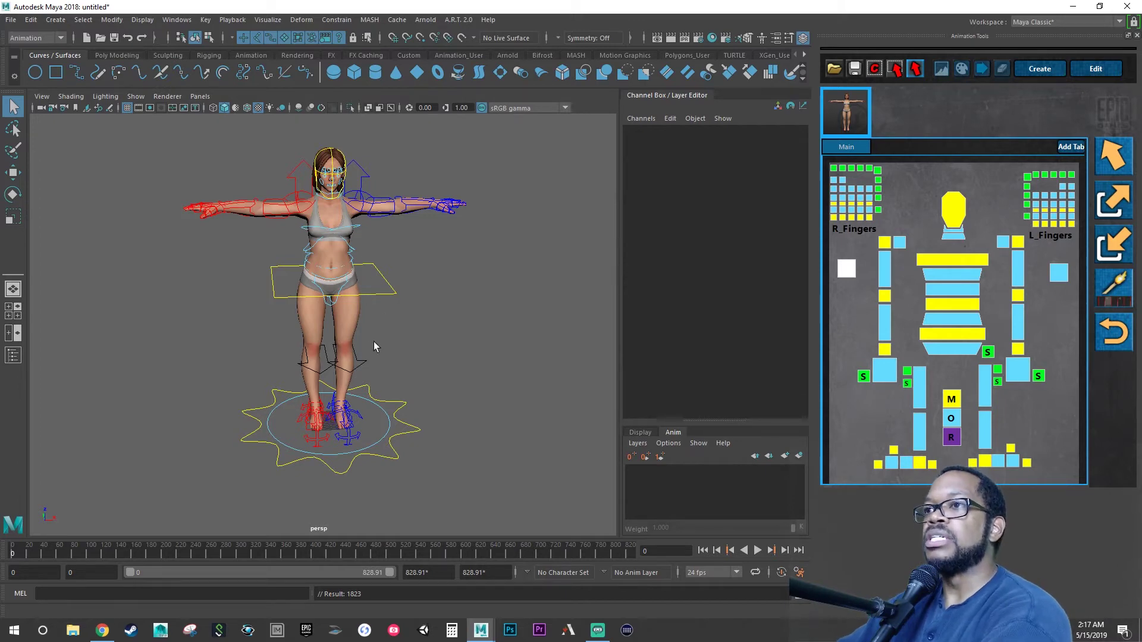
{"action": "key", "text": "alt+v"}
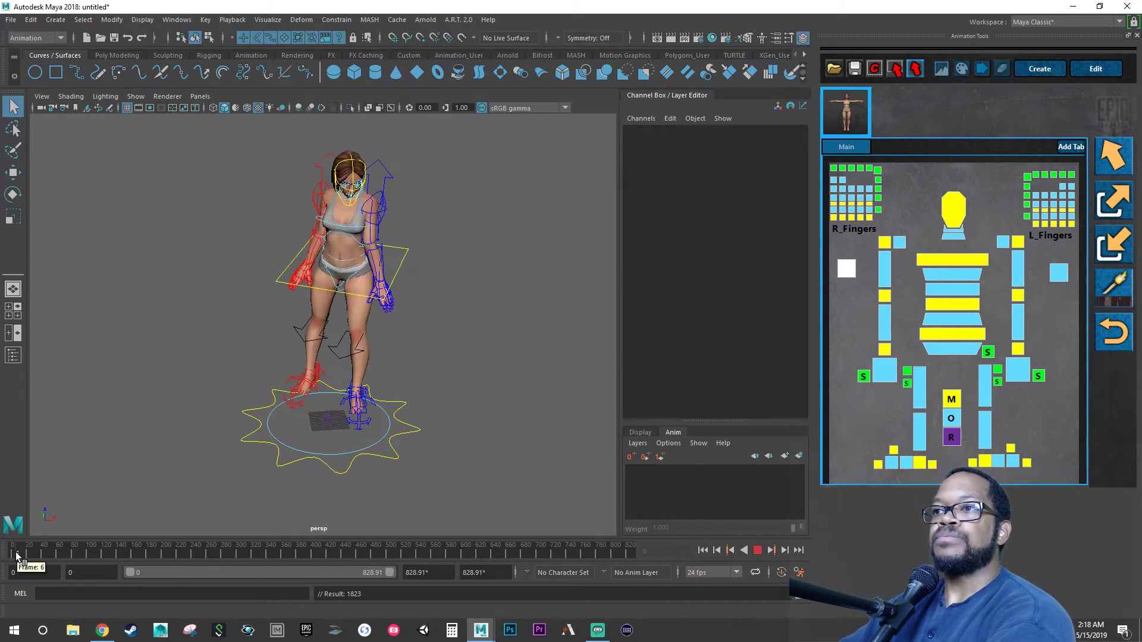
{"action": "left_click_drag", "start_coordinate": [40, 552], "coordinate": [77, 557]}
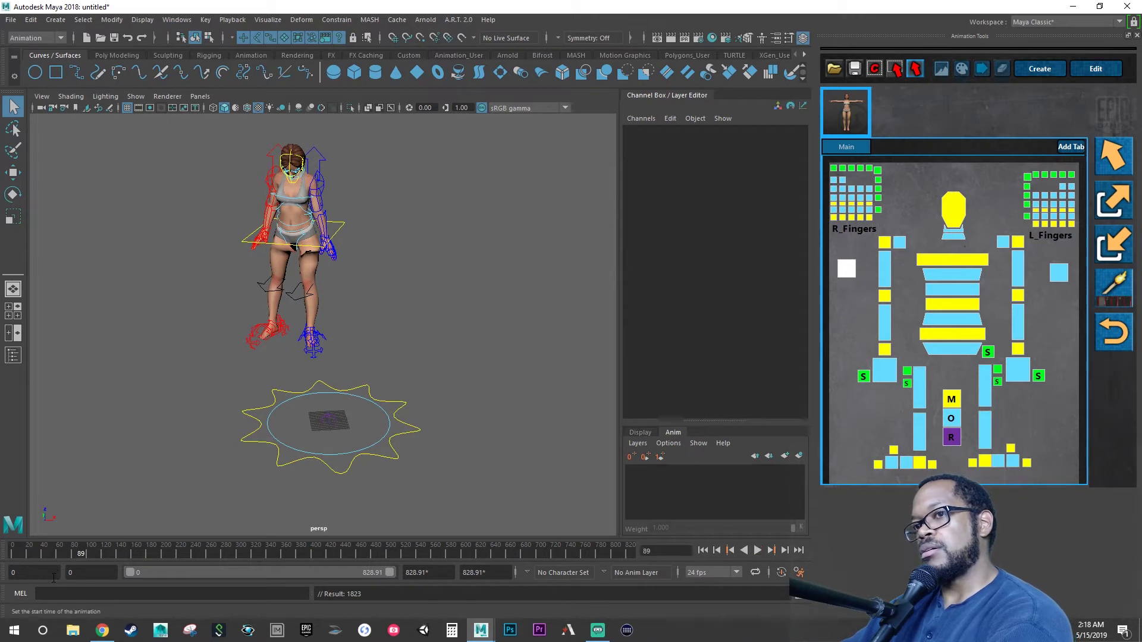
- Set the animation and playback start time to frame 90
{"action": "left_click", "coordinate": [14, 573]}
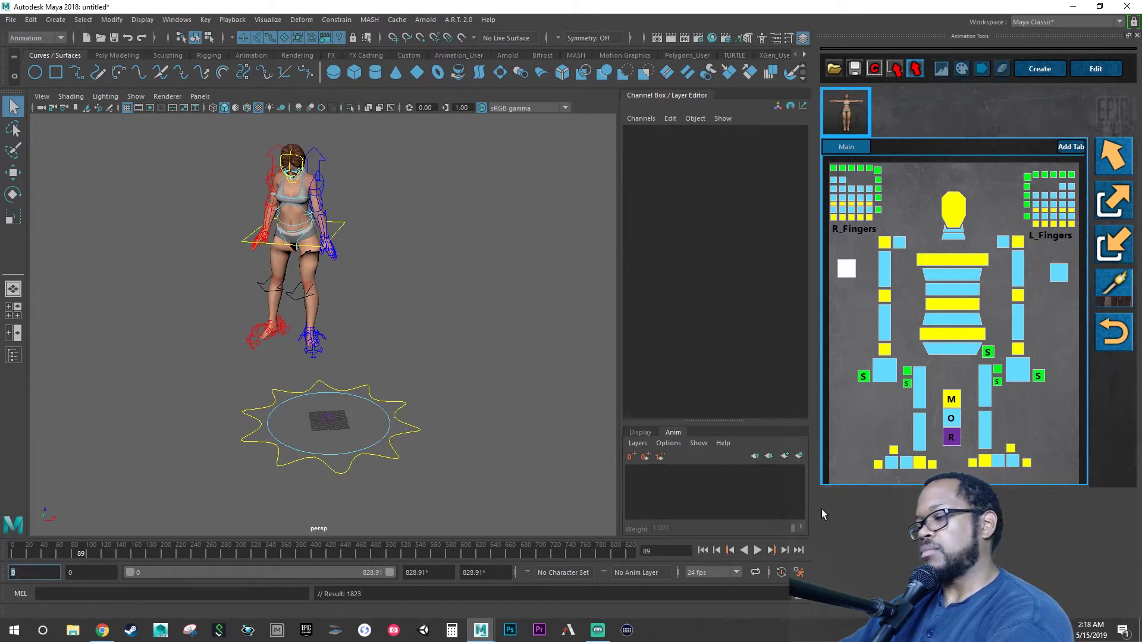
{"action": "type", "text": "90"}
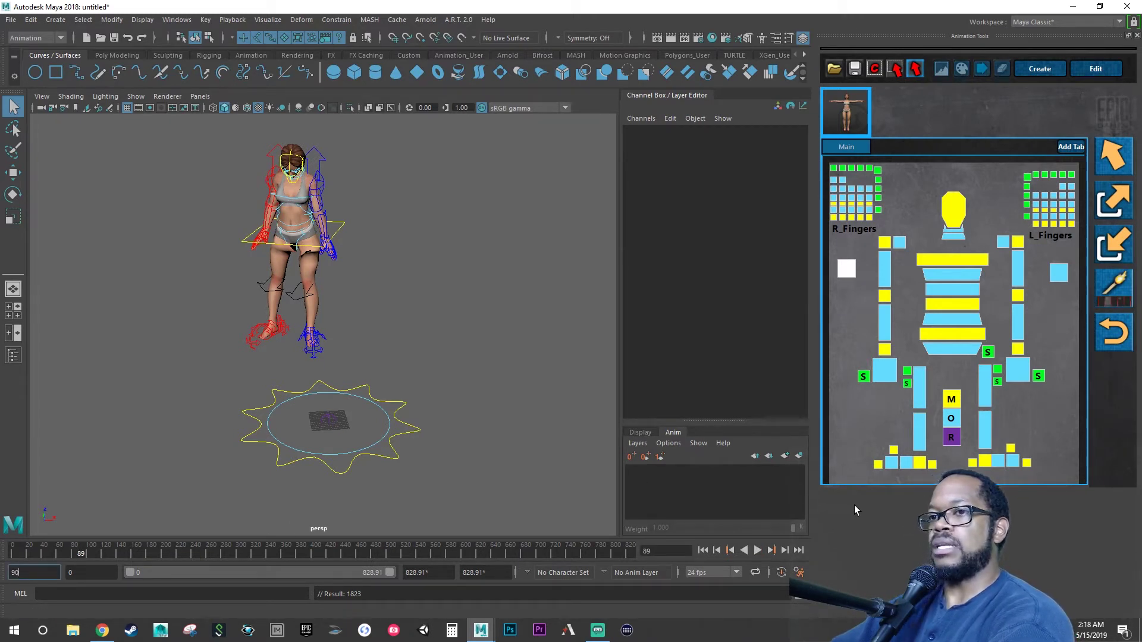
{"action": "key", "text": "Tab"}
{"action": "key", "text": "Tab"}
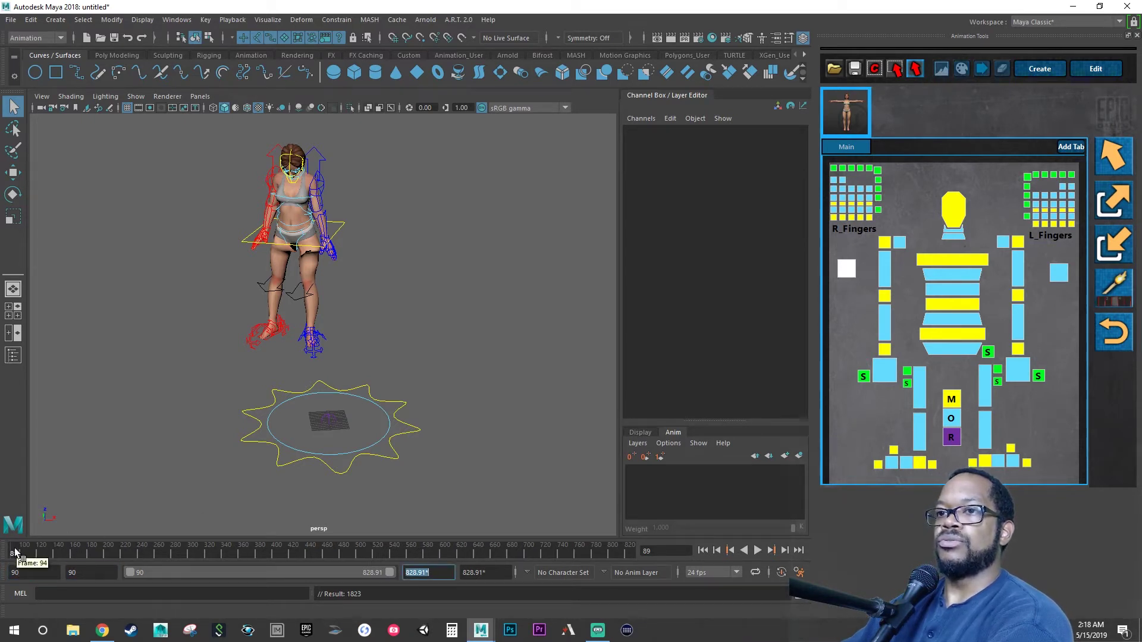
- Scrub to frame 679, set the playback and animation end times to 680, and return to frame 90
{"action": "left_click_drag", "start_coordinate": [16, 553], "coordinate": [505, 576]}
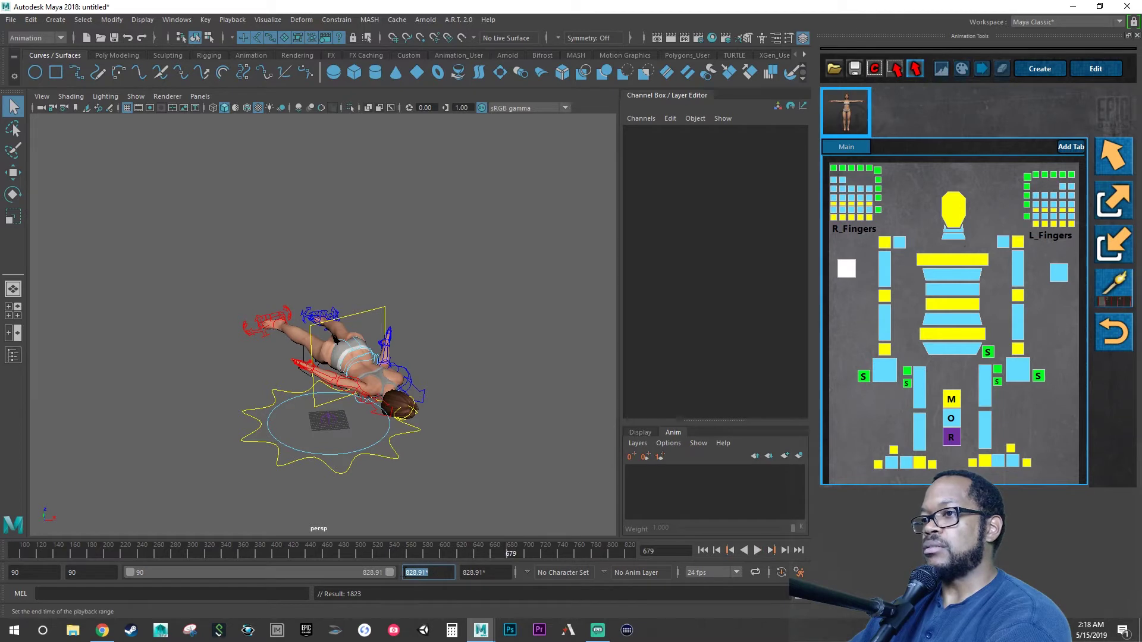
{"action": "type", "text": "680"}
{"action": "key", "text": "Tab"}
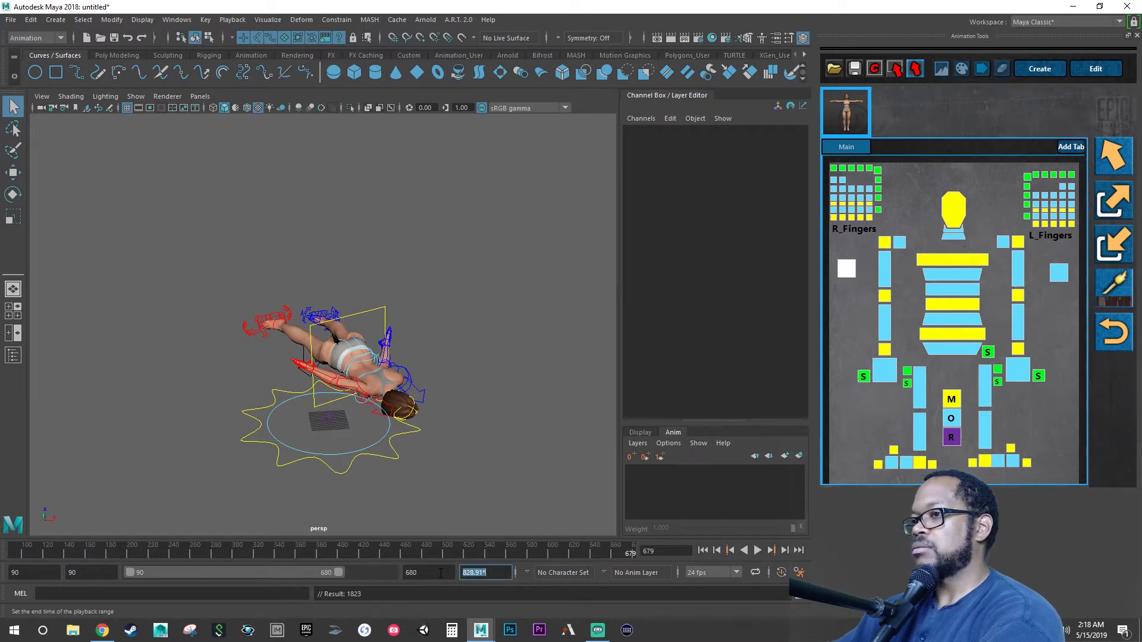
{"action": "type", "text": "680"}
{"action": "key", "text": "Return"}
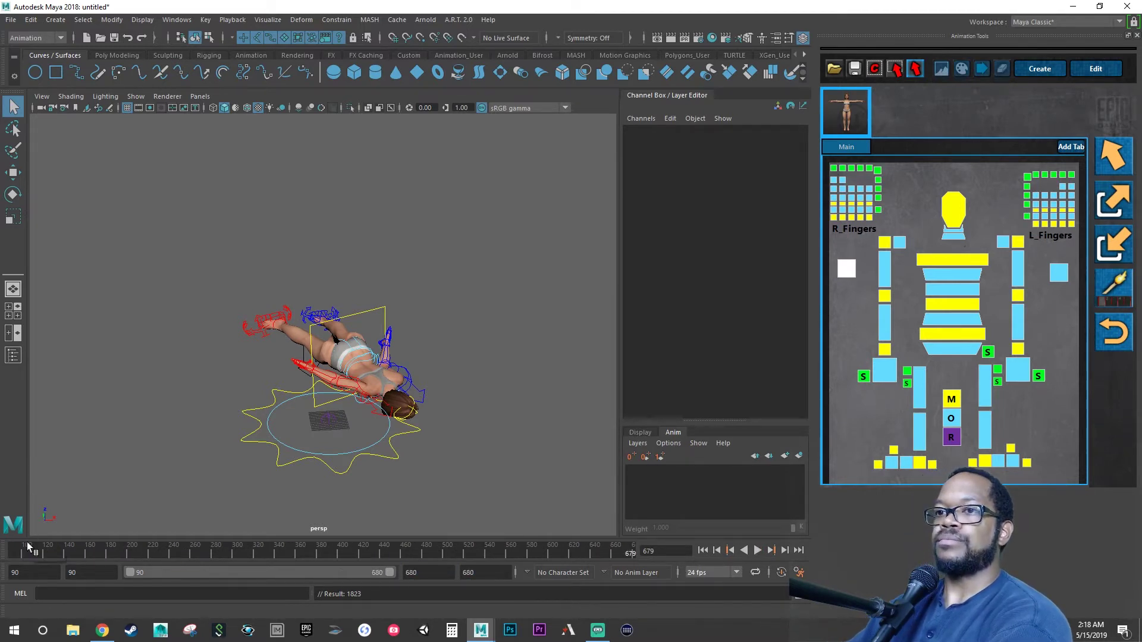
{"action": "left_click_drag", "start_coordinate": [26, 545], "coordinate": [10, 547]}
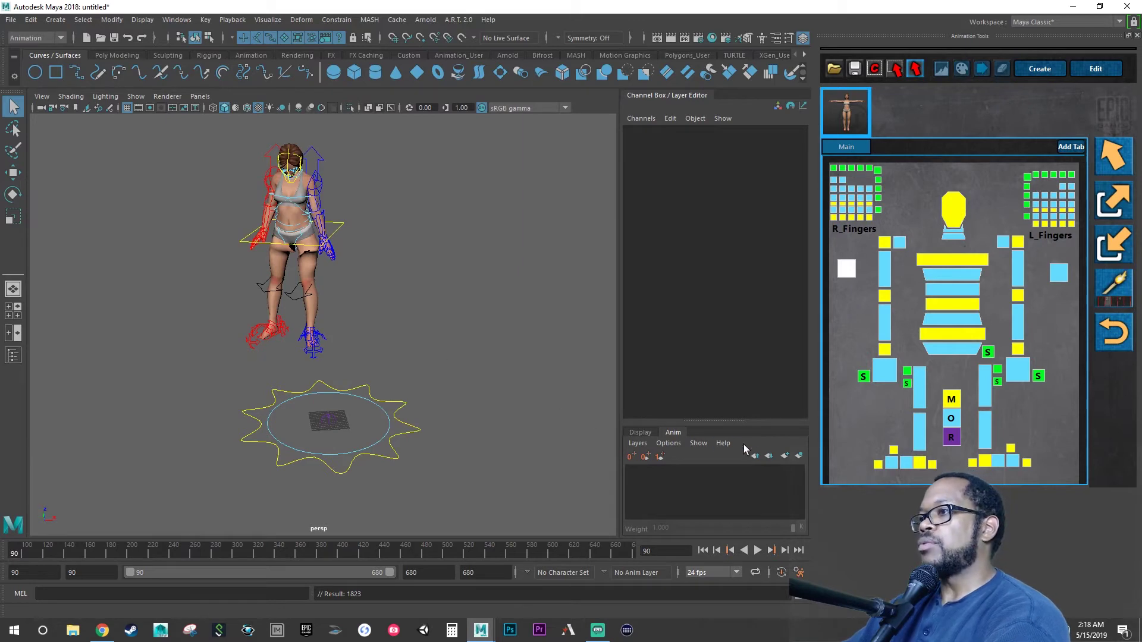
- Create an animation layer, then select both IK foot controls and the torso body control together
{"action": "left_click", "coordinate": [786, 457]}
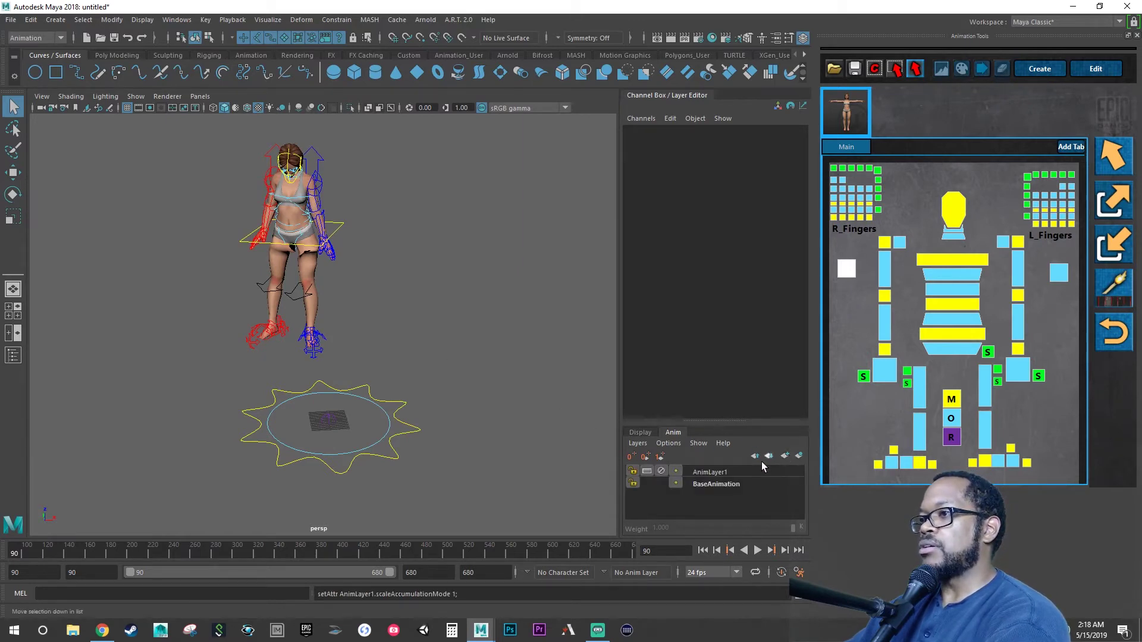
{"action": "scroll", "coordinate": [418, 325], "scroll_direction": "up", "scroll_amount": 6}
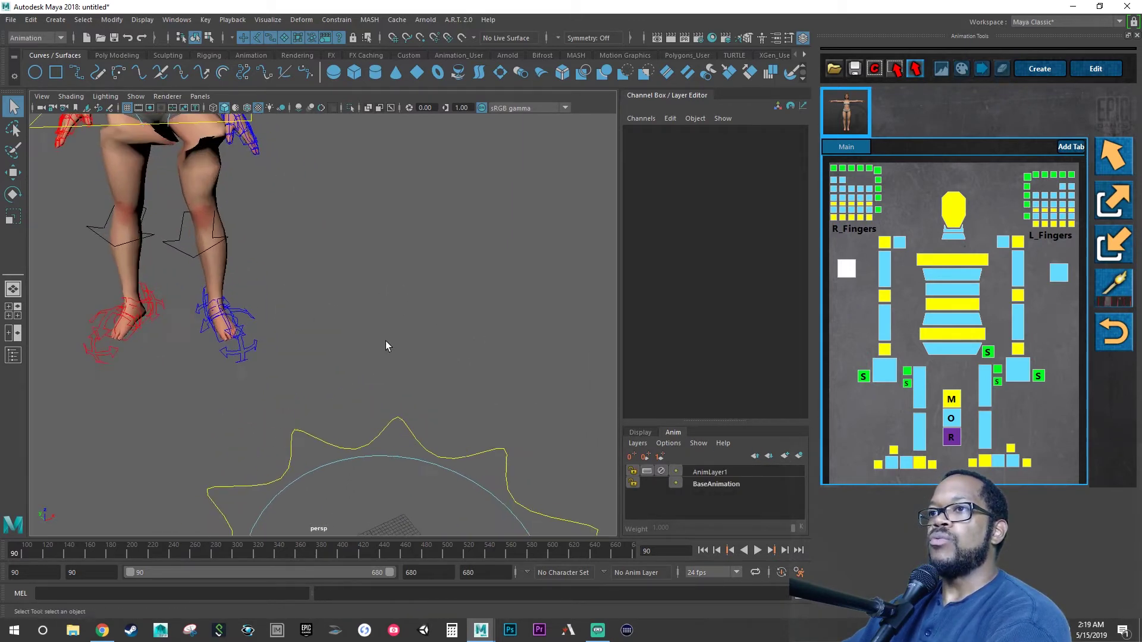
{"action": "scroll", "coordinate": [386, 341], "scroll_direction": "up", "scroll_amount": 2}
{"action": "scroll", "coordinate": [312, 342], "scroll_direction": "up", "scroll_amount": 4}
{"action": "middle_click_drag", "start_coordinate": [238, 322], "coordinate": [412, 366], "text": "alt"}
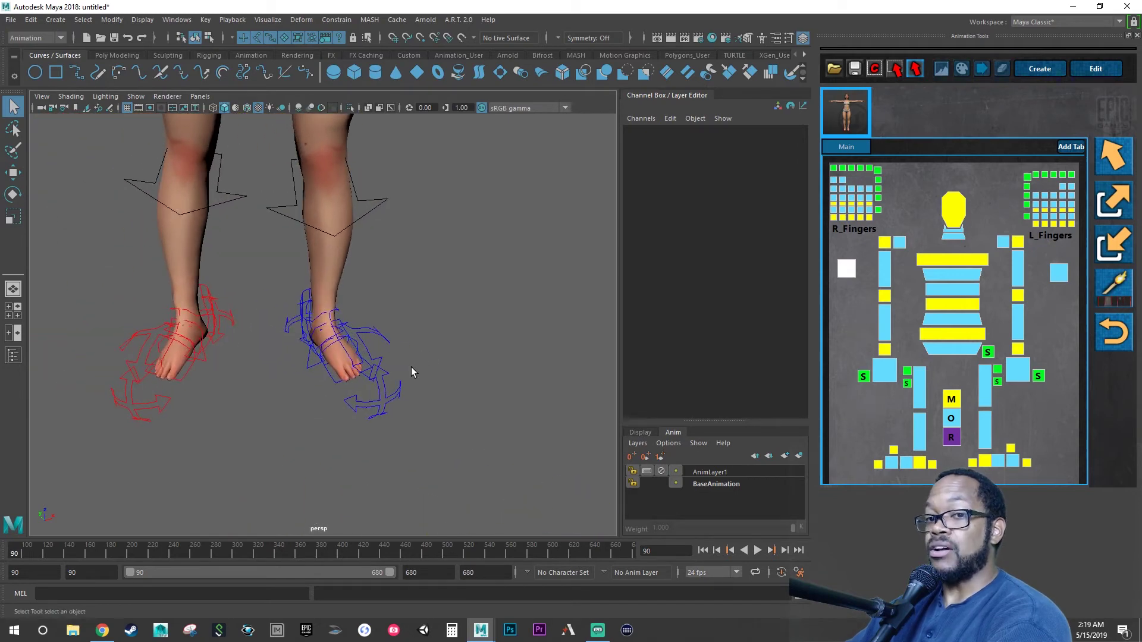
{"action": "left_click", "coordinate": [329, 375]}
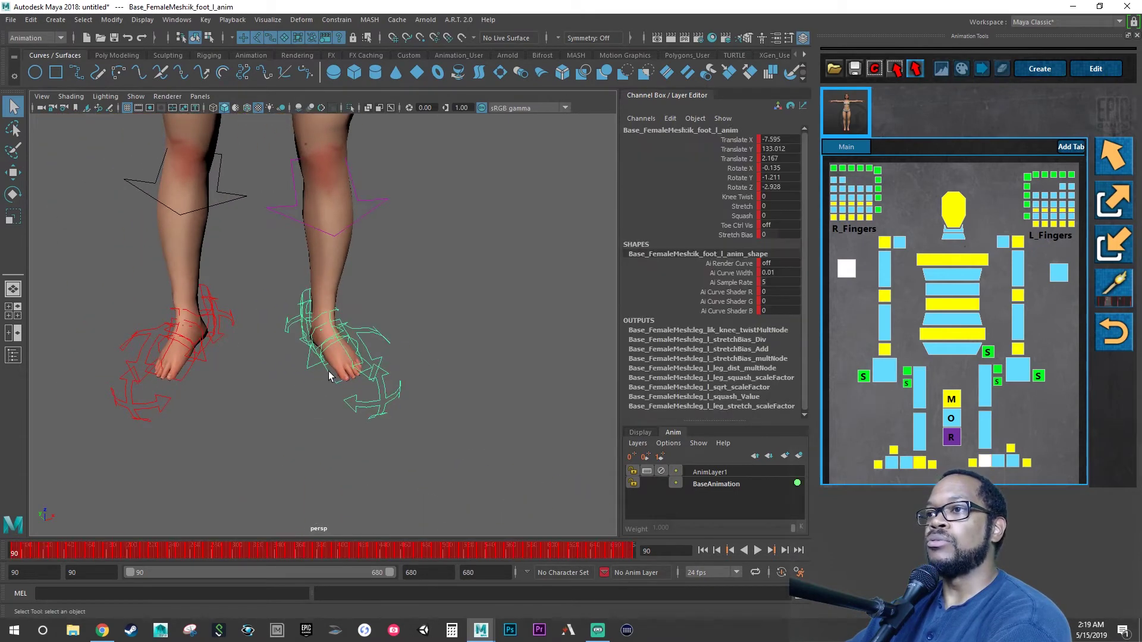
{"action": "left_click", "coordinate": [190, 370]}
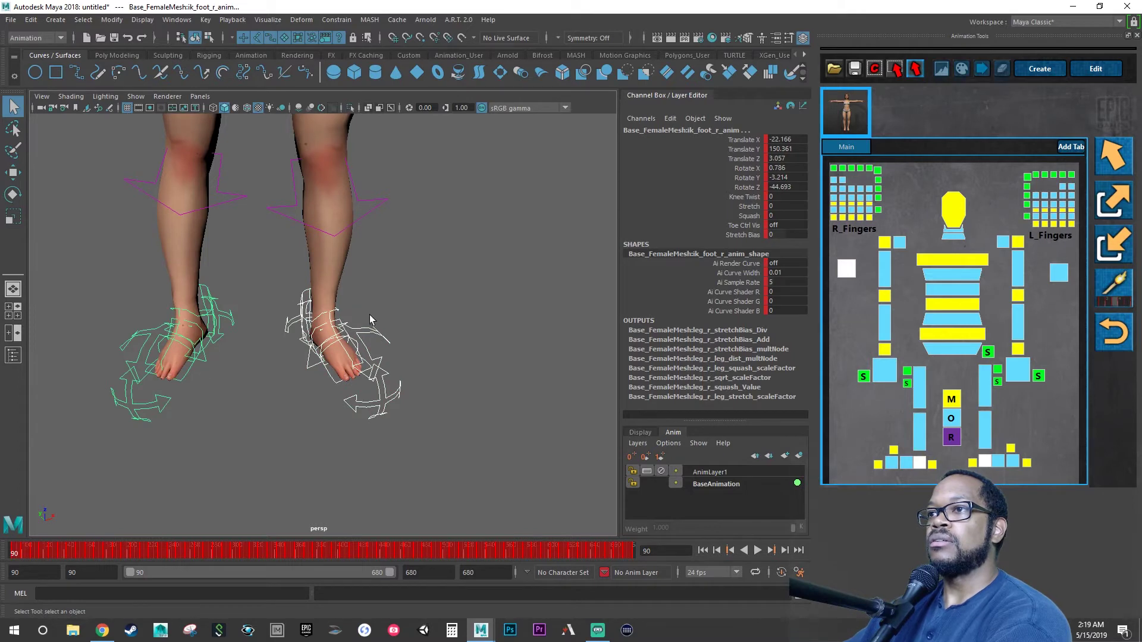
{"action": "middle_click_drag", "start_coordinate": [386, 301], "coordinate": [403, 485], "text": "alt"}
{"action": "scroll", "coordinate": [412, 377], "scroll_direction": "down", "scroll_amount": 3}
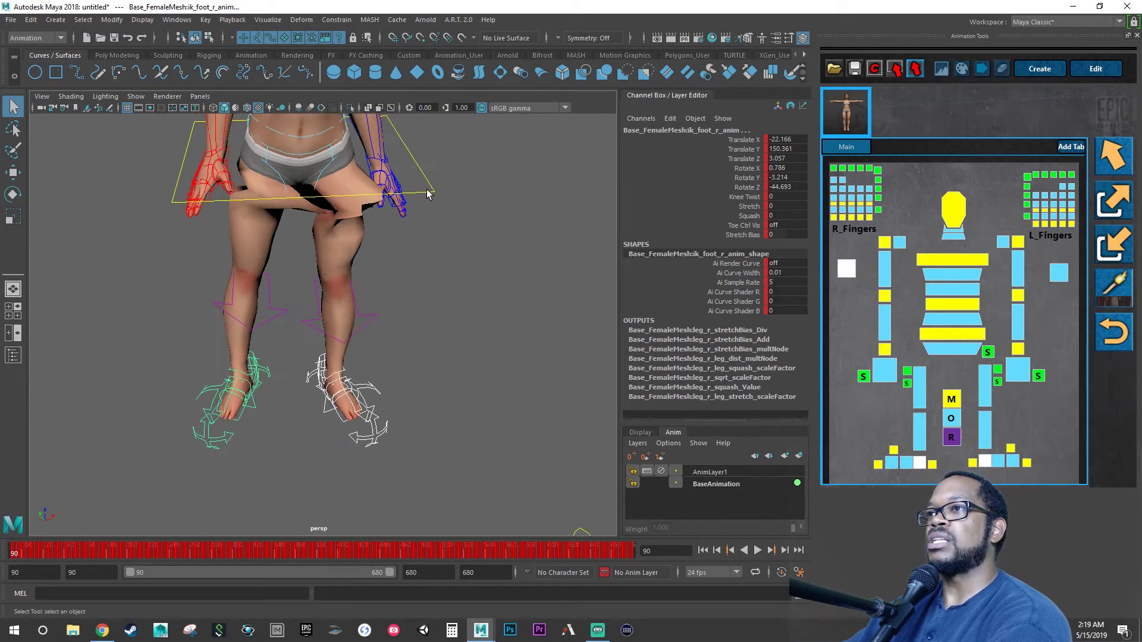
{"action": "left_click", "coordinate": [427, 194]}
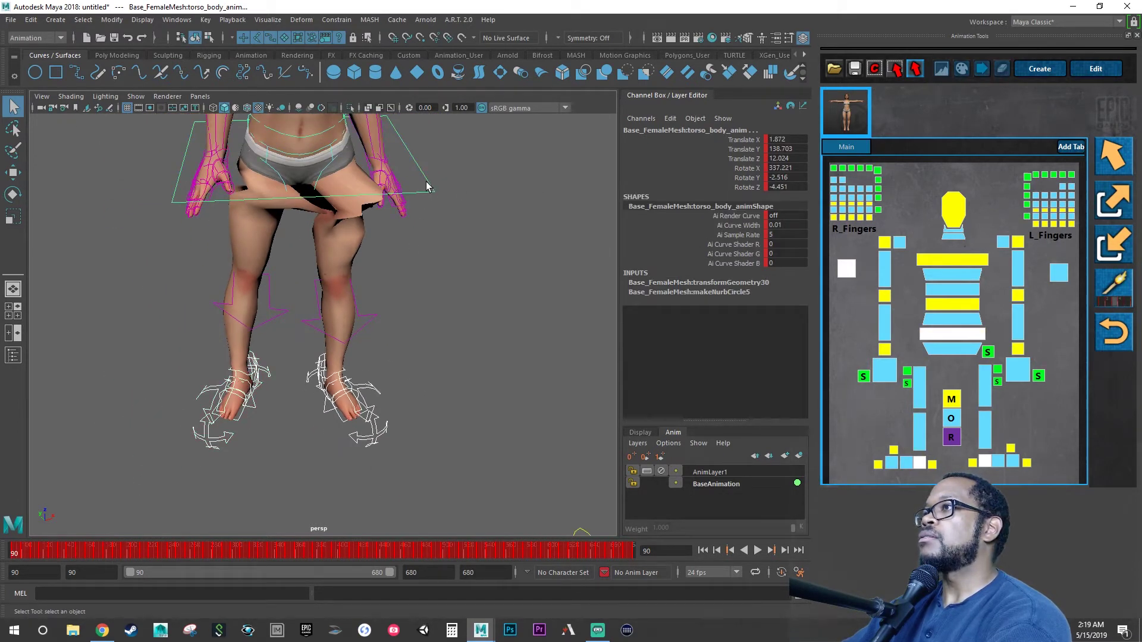
{"action": "middle_click_drag", "start_coordinate": [414, 232], "coordinate": [426, 326], "text": "alt"}
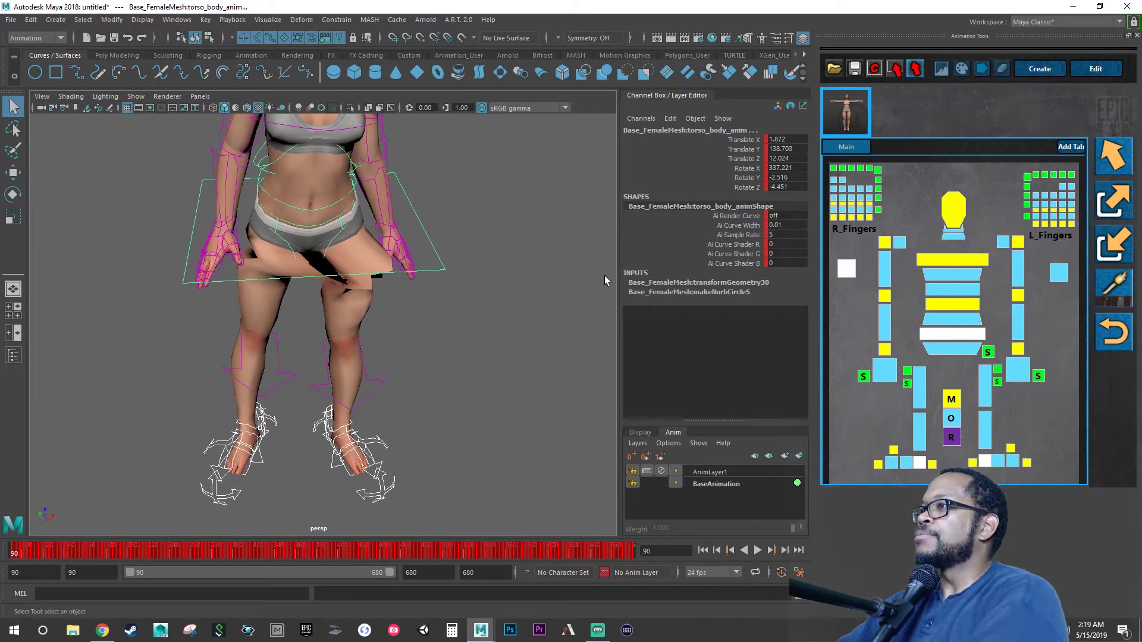
- Set the Move tool's axis orientation to World in the tool settings and close them
{"action": "left_click", "coordinate": [788, 38]}
{"action": "left_click", "coordinate": [775, 38]}
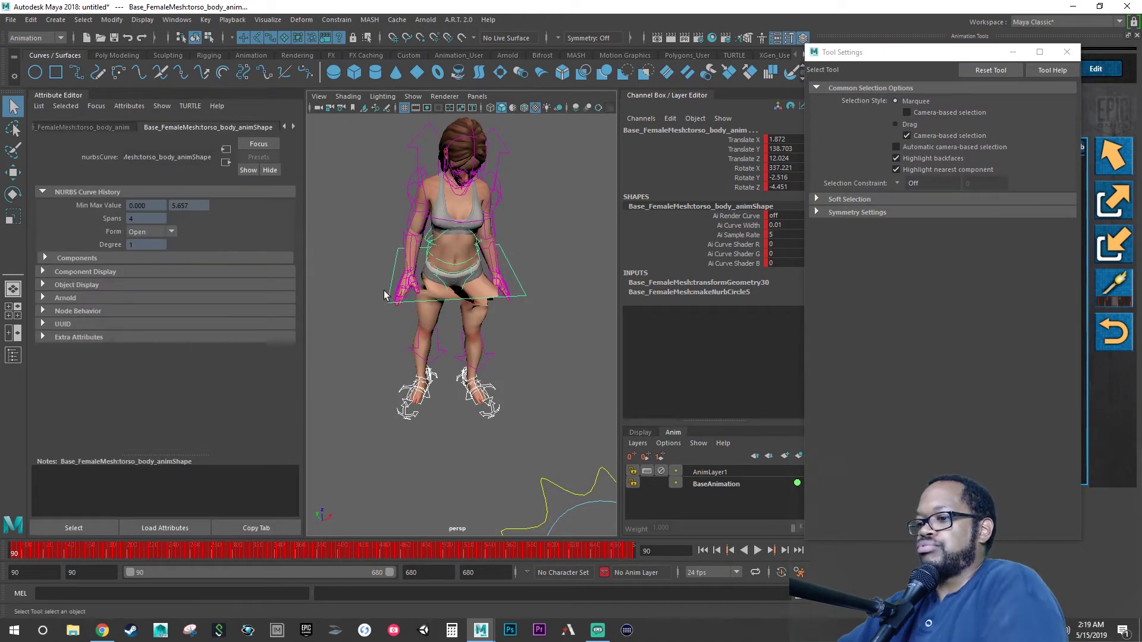
{"action": "left_click_drag", "start_coordinate": [398, 364], "coordinate": [474, 325], "text": "alt"}
{"action": "key", "text": "w"}
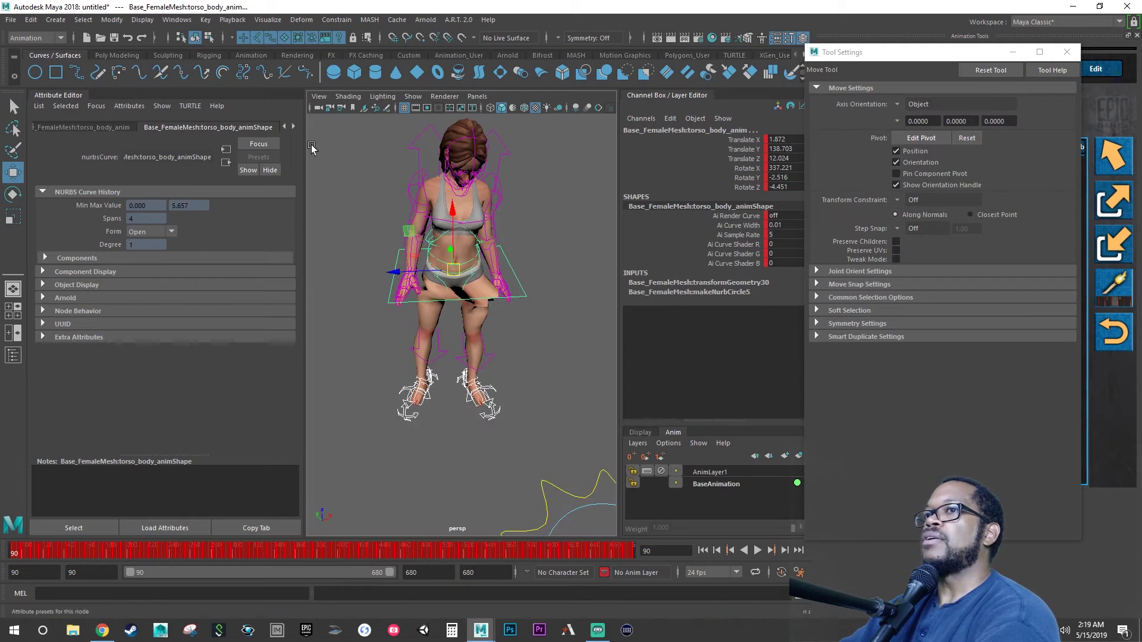
{"action": "left_click", "coordinate": [776, 38]}
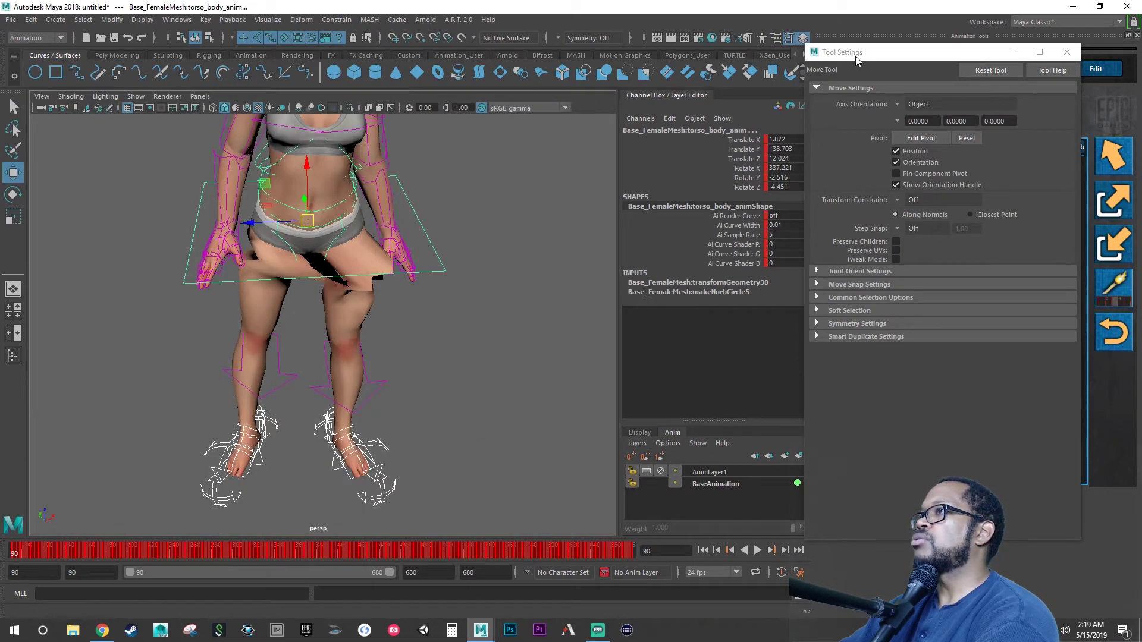
{"action": "left_click", "coordinate": [897, 105]}
{"action": "left_click", "coordinate": [940, 119]}
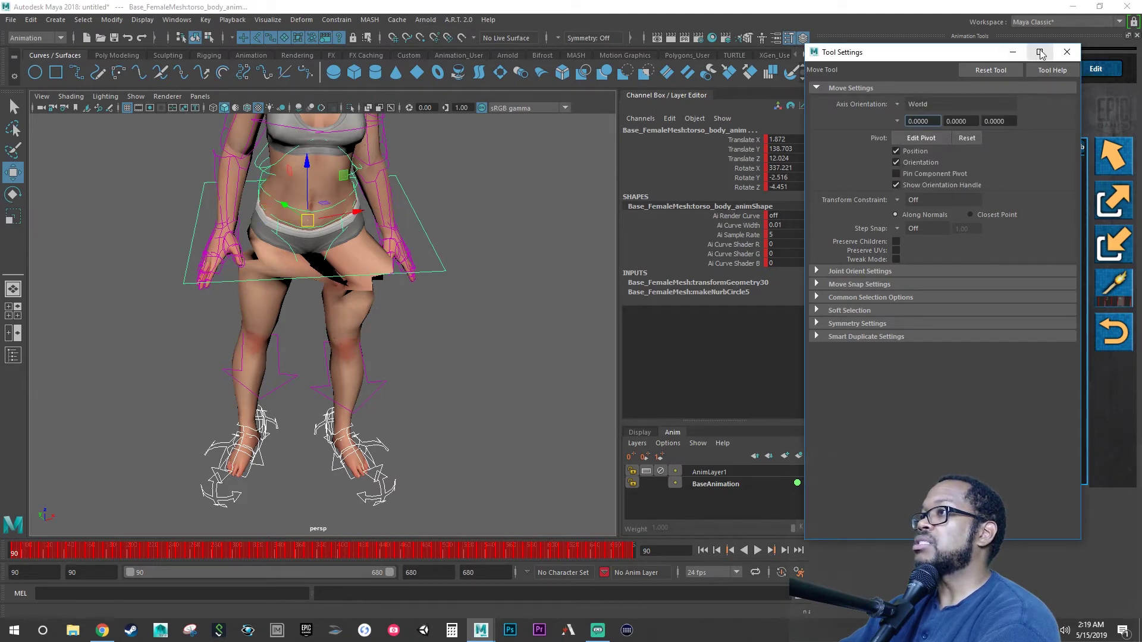
{"action": "left_click", "coordinate": [1067, 52]}
- Switch to the top view and add the selected foot and torso controls to AnimLayer1
{"action": "right_click_drag", "start_coordinate": [513, 320], "coordinate": [464, 329], "text": "alt"}
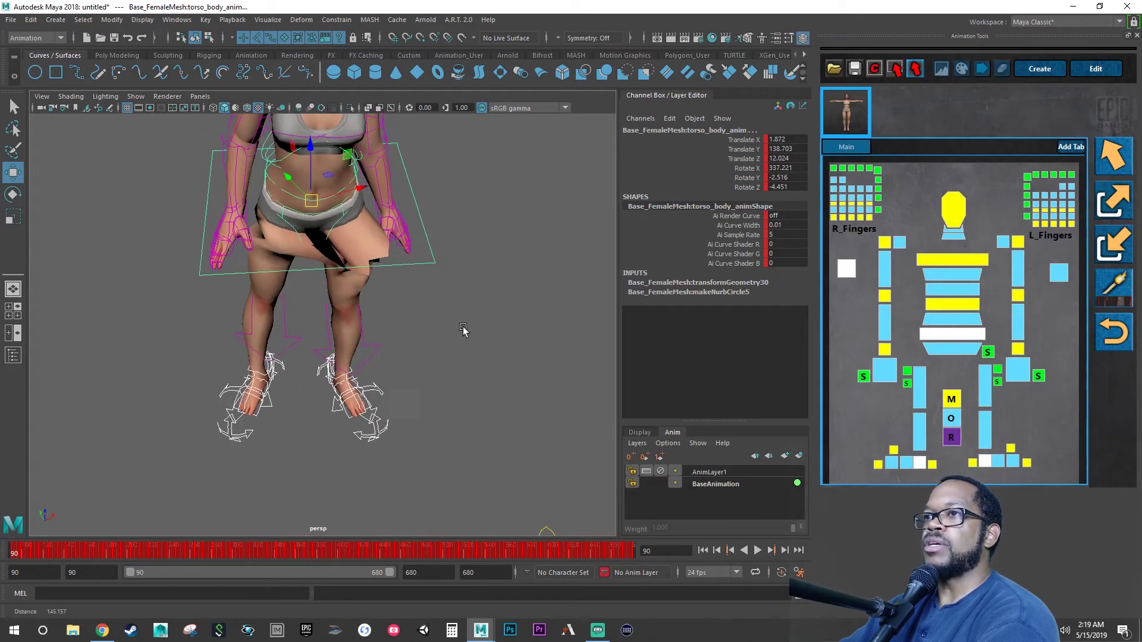
{"action": "key", "text": "space"}
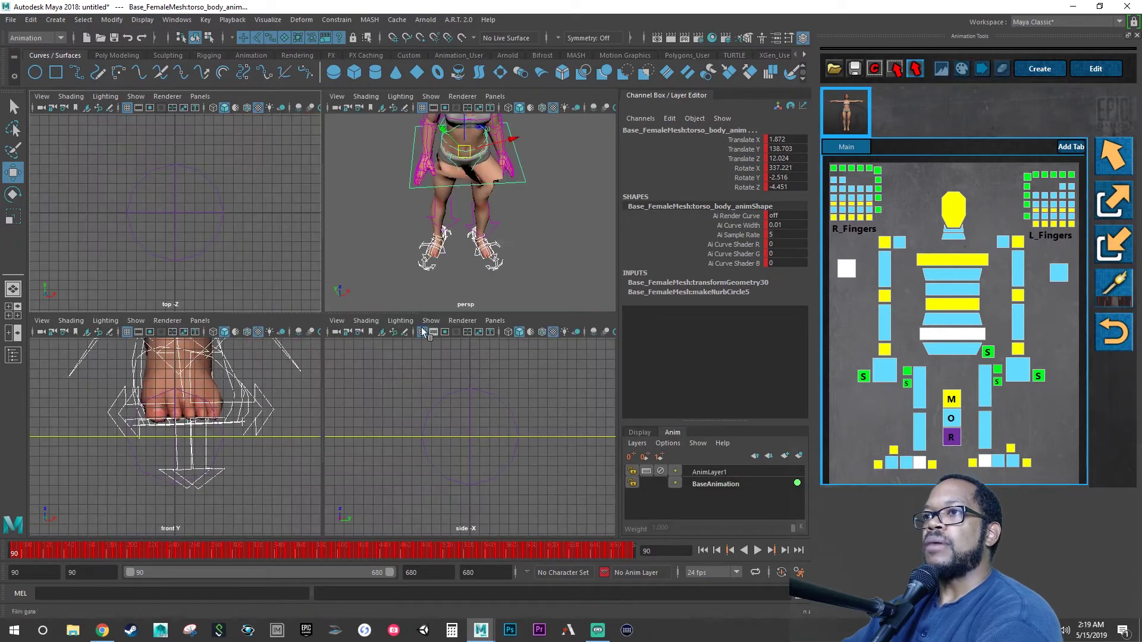
{"action": "key", "text": "space"}
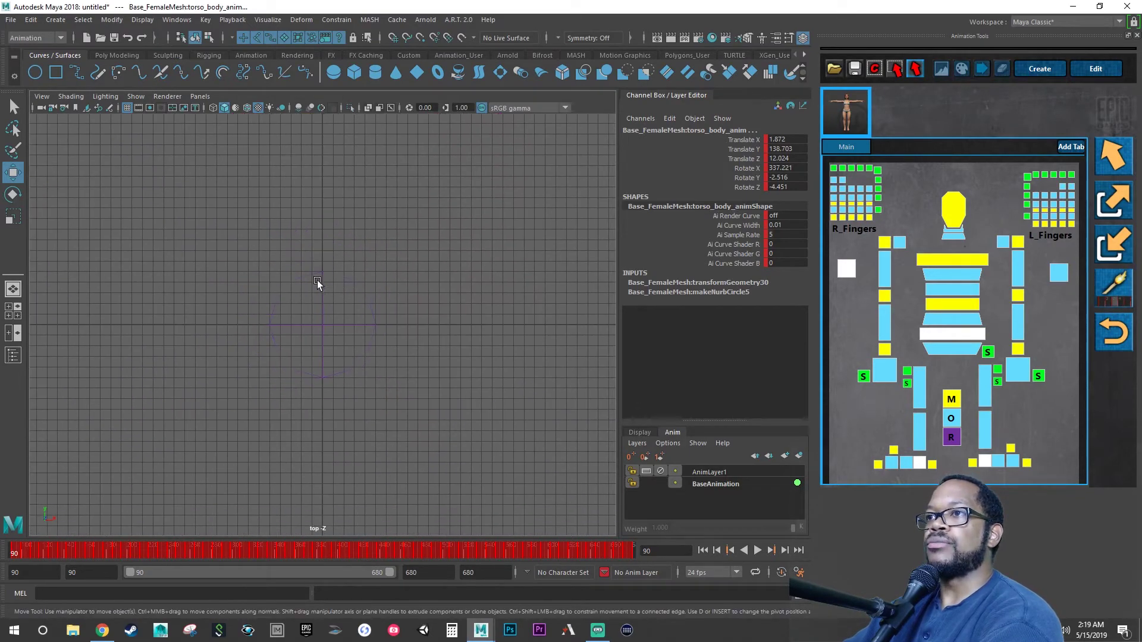
{"action": "mouse_move", "coordinate": [317, 280]}
{"action": "right_mouse_down", "text": "alt"}
{"action": "mouse_move", "coordinate": [380, 294]}
{"action": "mouse_move", "coordinate": [230, 288]}
{"action": "right_mouse_up", "text": "alt"}
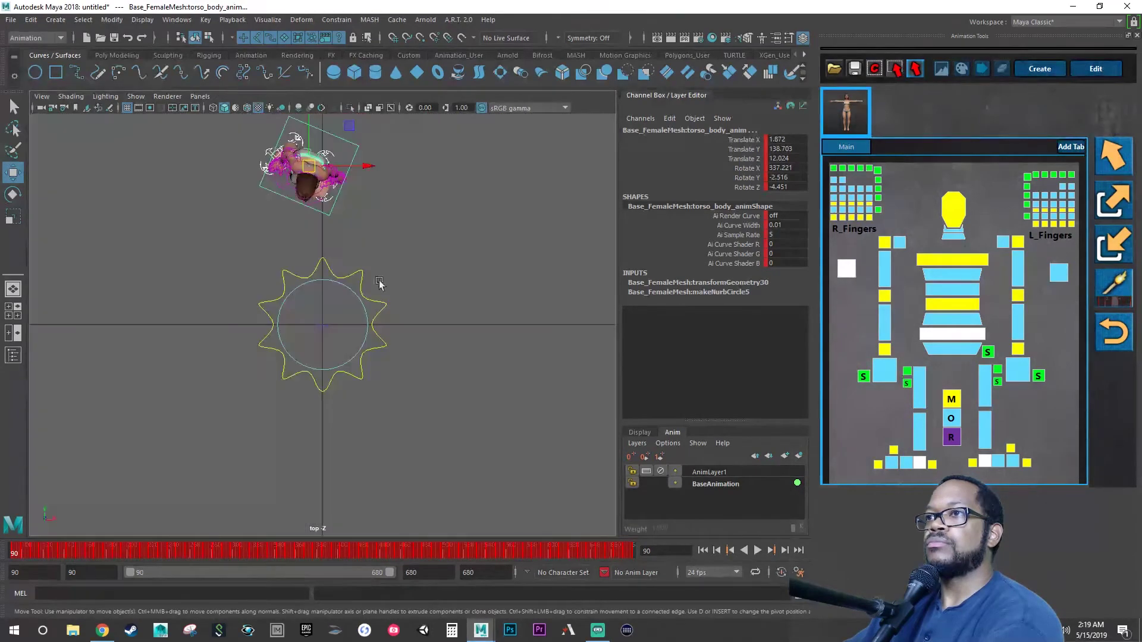
{"action": "scroll", "coordinate": [379, 283], "scroll_direction": "down", "scroll_amount": 1}
{"action": "middle_click_drag", "start_coordinate": [349, 256], "coordinate": [331, 307], "text": "alt"}
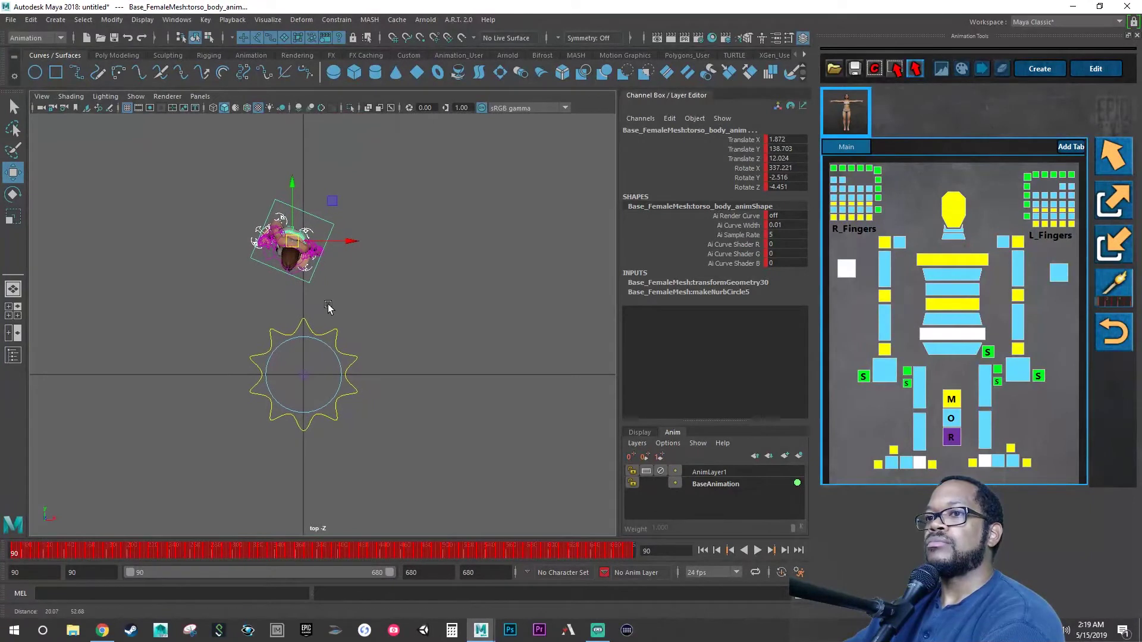
{"action": "left_click", "coordinate": [720, 473]}
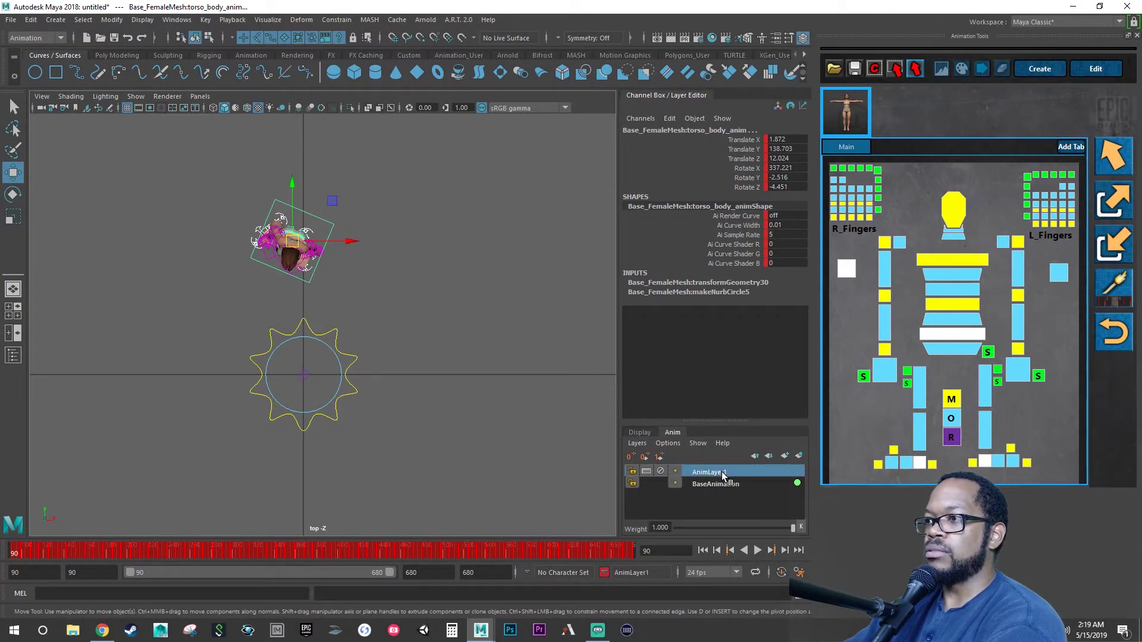
{"action": "right_click", "coordinate": [722, 473]}
{"action": "left_click", "coordinate": [769, 172]}
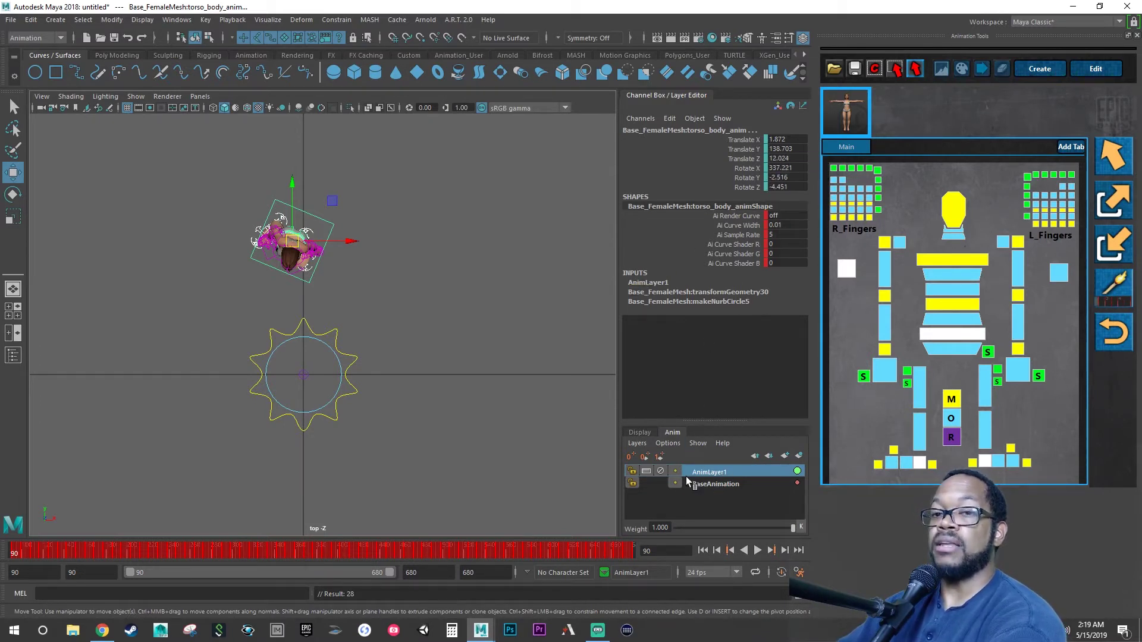
- Move the selected foot and torso controls to the grid origin in the top view, using wireframe display to align them precisely
{"action": "left_click_drag", "start_coordinate": [333, 202], "coordinate": [346, 338]}
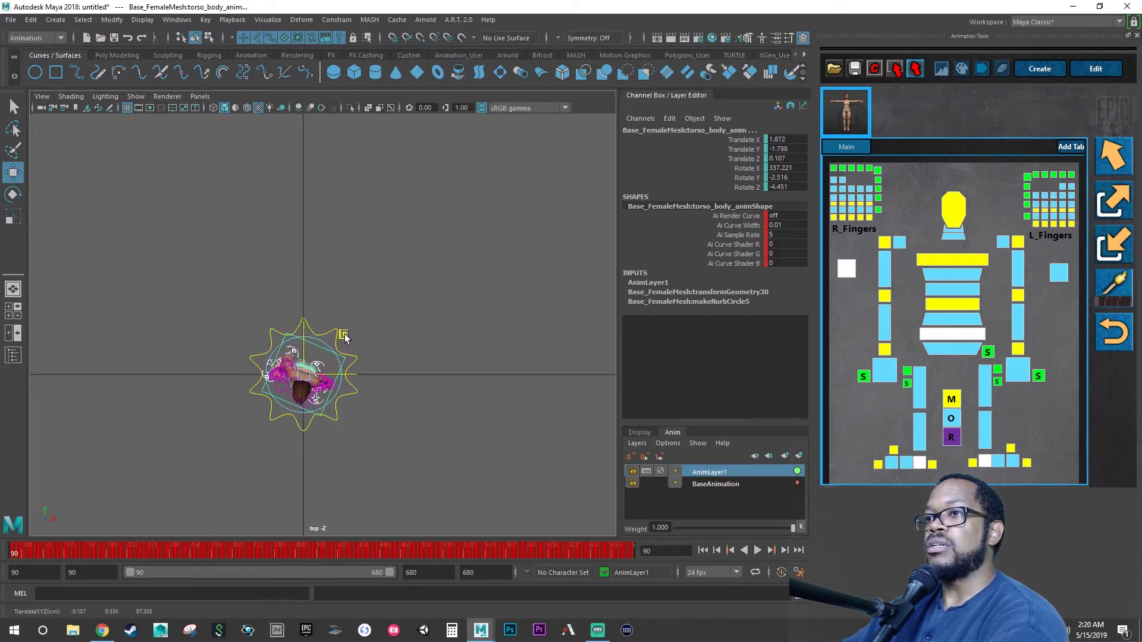
{"action": "scroll", "coordinate": [280, 408], "scroll_direction": "up", "scroll_amount": 5}
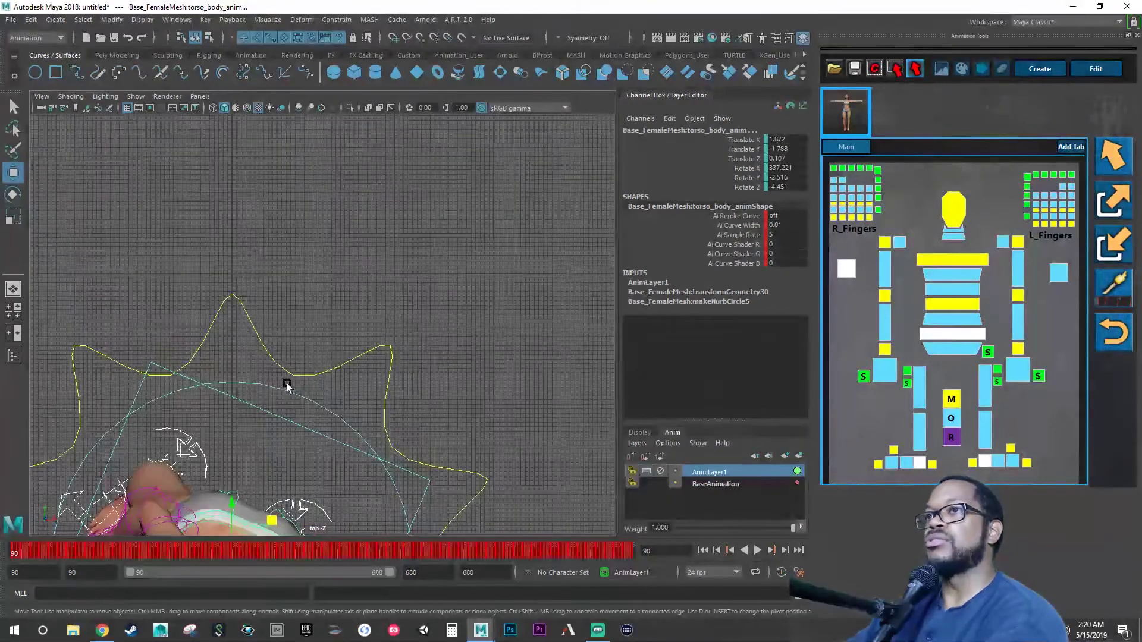
{"action": "middle_click_drag", "start_coordinate": [330, 406], "coordinate": [243, 162], "text": "alt"}
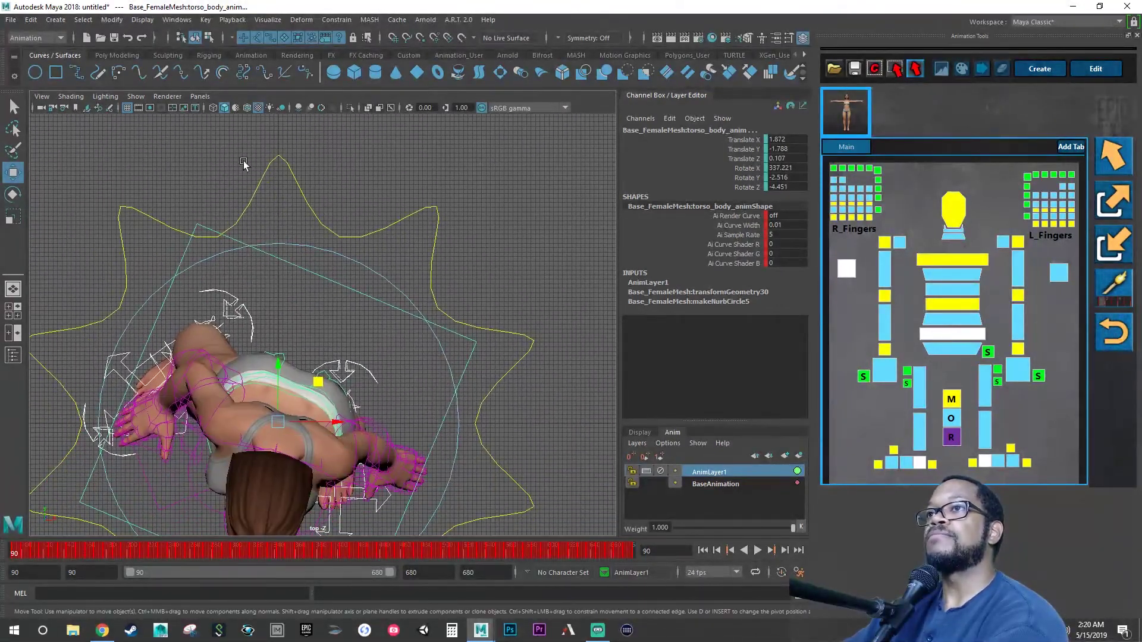
{"action": "left_click", "coordinate": [214, 108]}
{"action": "scroll", "coordinate": [279, 318], "scroll_direction": "up", "scroll_amount": 6}
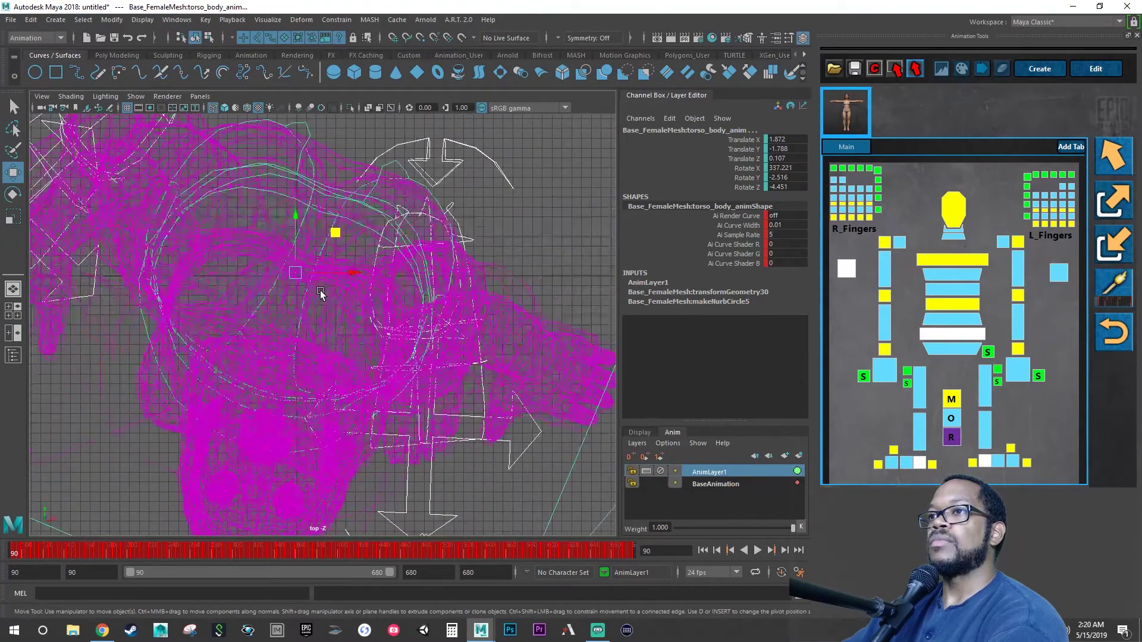
{"action": "scroll", "coordinate": [320, 293], "scroll_direction": "up", "scroll_amount": 5}
{"action": "middle_click_drag", "start_coordinate": [309, 255], "coordinate": [346, 451], "text": "alt"}
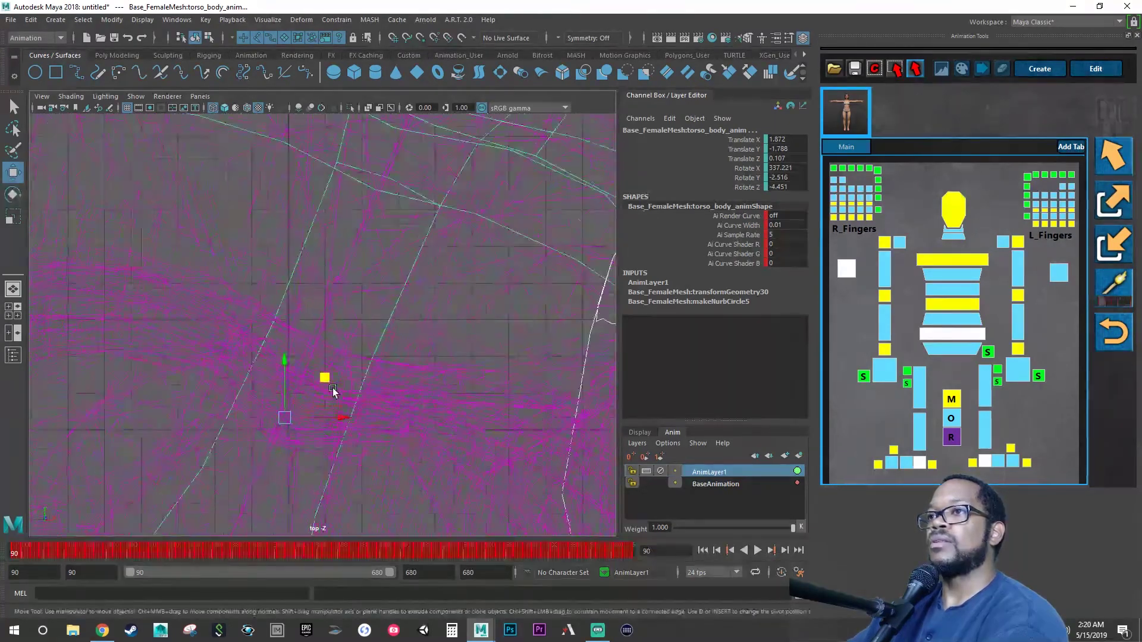
{"action": "middle_click_drag", "start_coordinate": [333, 391], "coordinate": [320, 252], "text": "alt"}
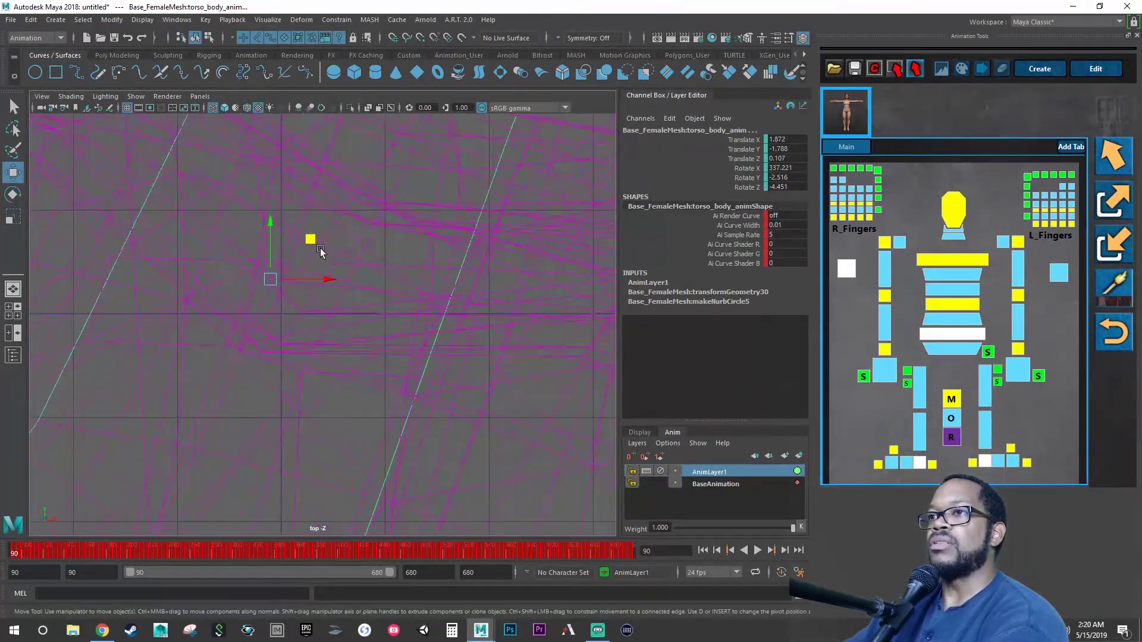
{"action": "left_click_drag", "start_coordinate": [310, 240], "coordinate": [320, 280]}
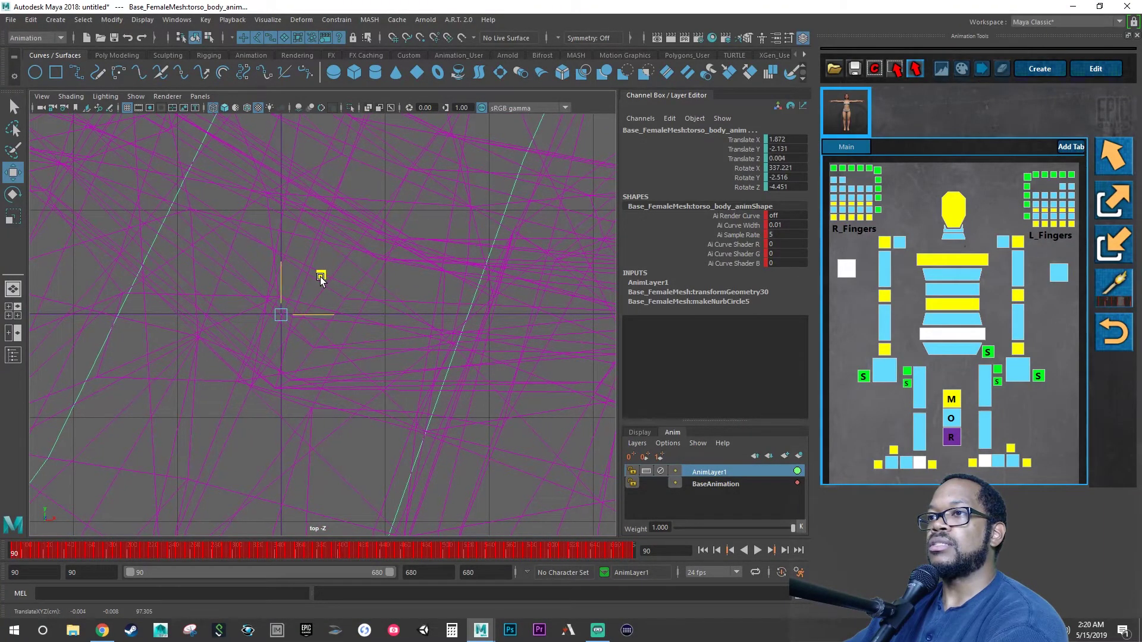
{"action": "scroll", "coordinate": [347, 294], "scroll_direction": "down", "scroll_amount": 14}
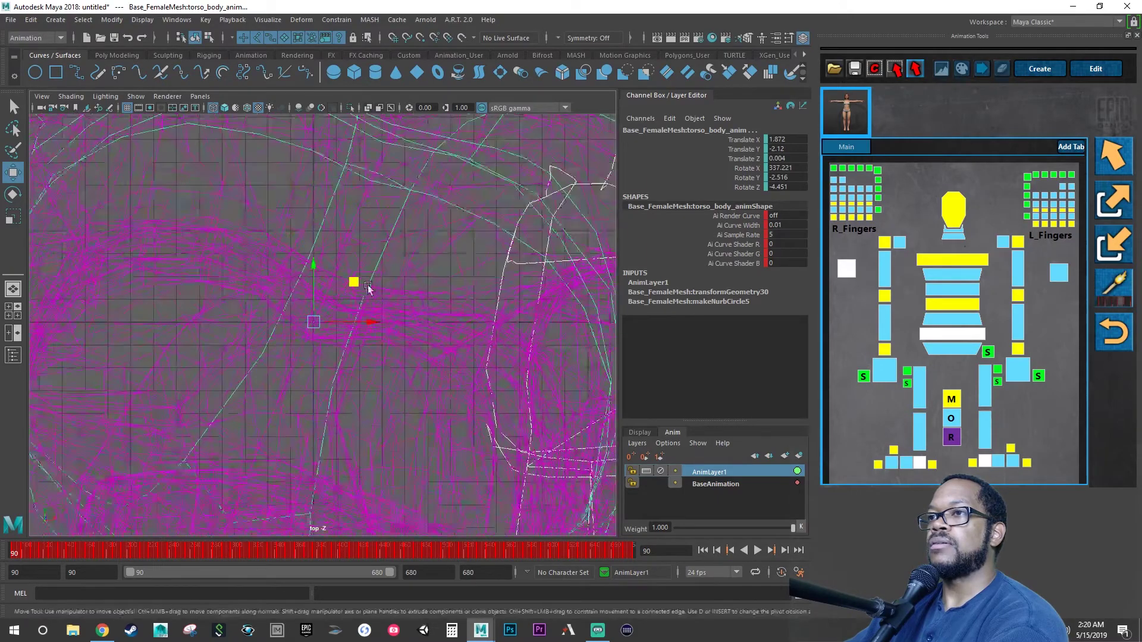
{"action": "scroll", "coordinate": [114, 296], "scroll_direction": "down", "scroll_amount": 10}
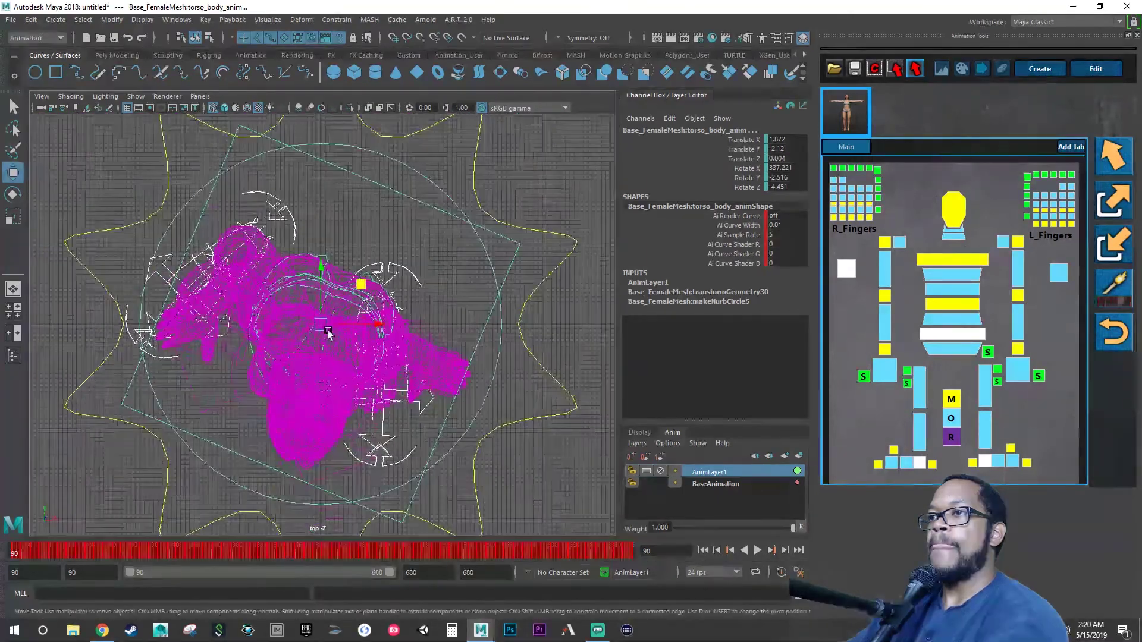
- Return to the perspective view and merge AnimLayer1 with BaseAnimation into a single animation layer
{"action": "key", "text": "space"}
{"action": "key", "text": "space"}
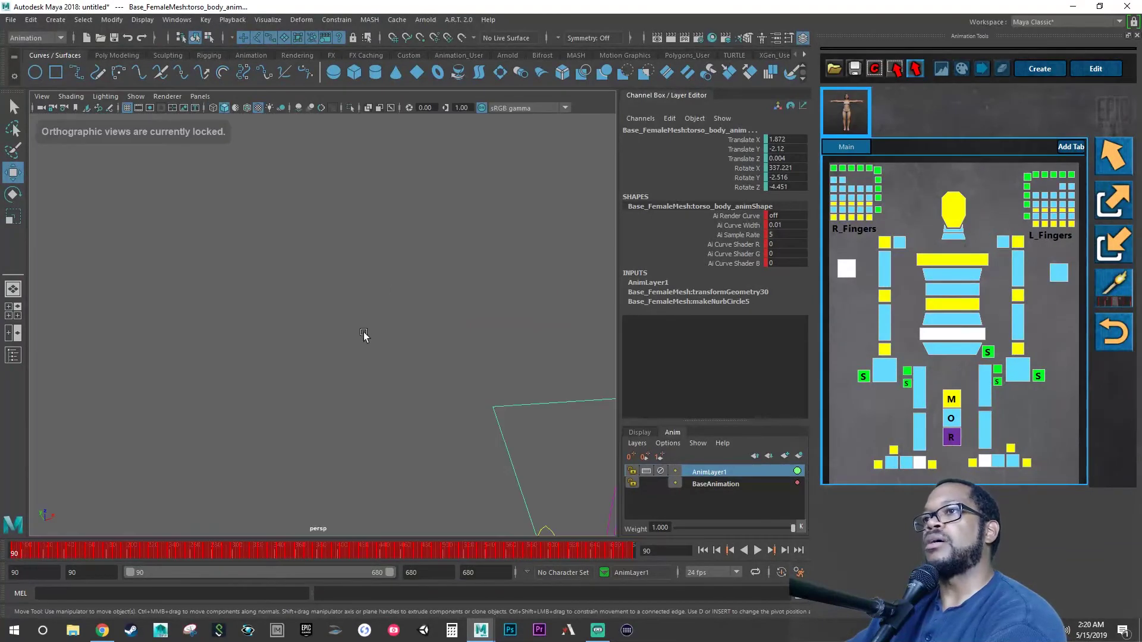
{"action": "scroll", "coordinate": [301, 318], "scroll_direction": "down", "scroll_amount": 8}
{"action": "left_click_drag", "start_coordinate": [311, 323], "coordinate": [321, 349], "text": "alt"}
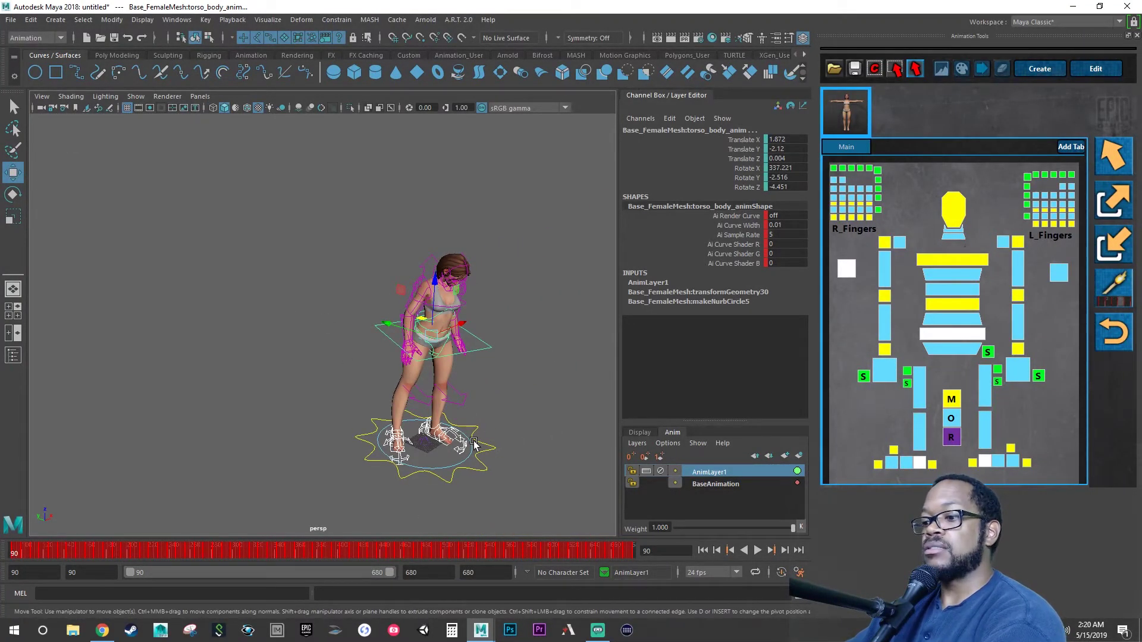
{"action": "left_click", "coordinate": [730, 483]}
{"action": "right_click", "coordinate": [728, 472]}
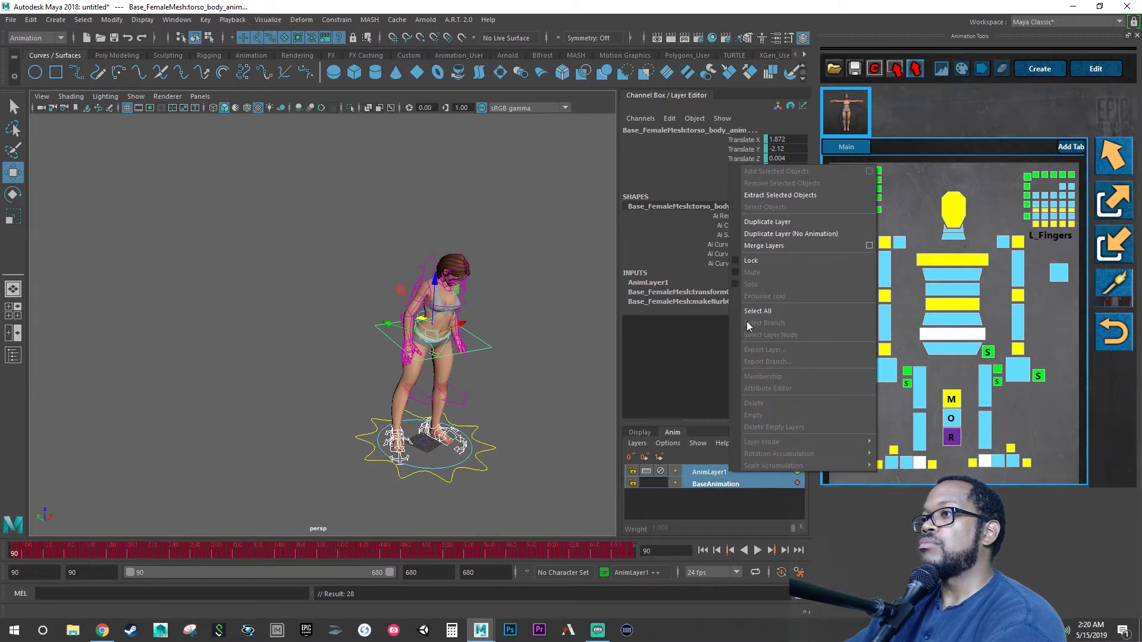
{"action": "left_click", "coordinate": [775, 250]}
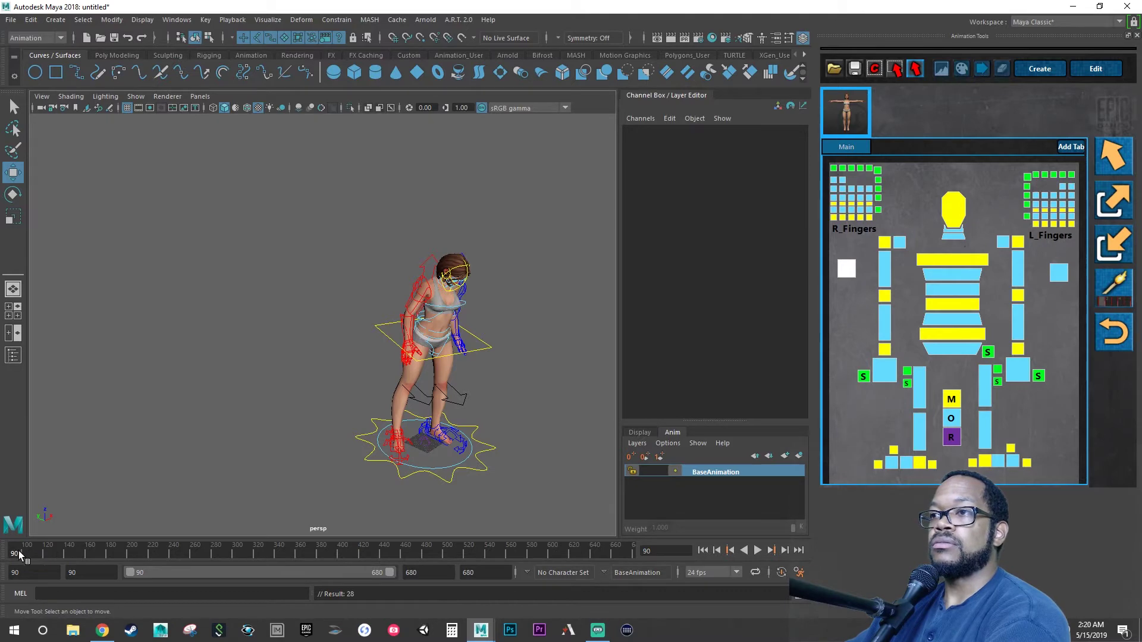
- Play back the merged animation and inspect the character's motion in the perspective view
{"action": "key", "text": "alt+v"}
{"action": "left_click_drag", "start_coordinate": [125, 561], "coordinate": [308, 569]}
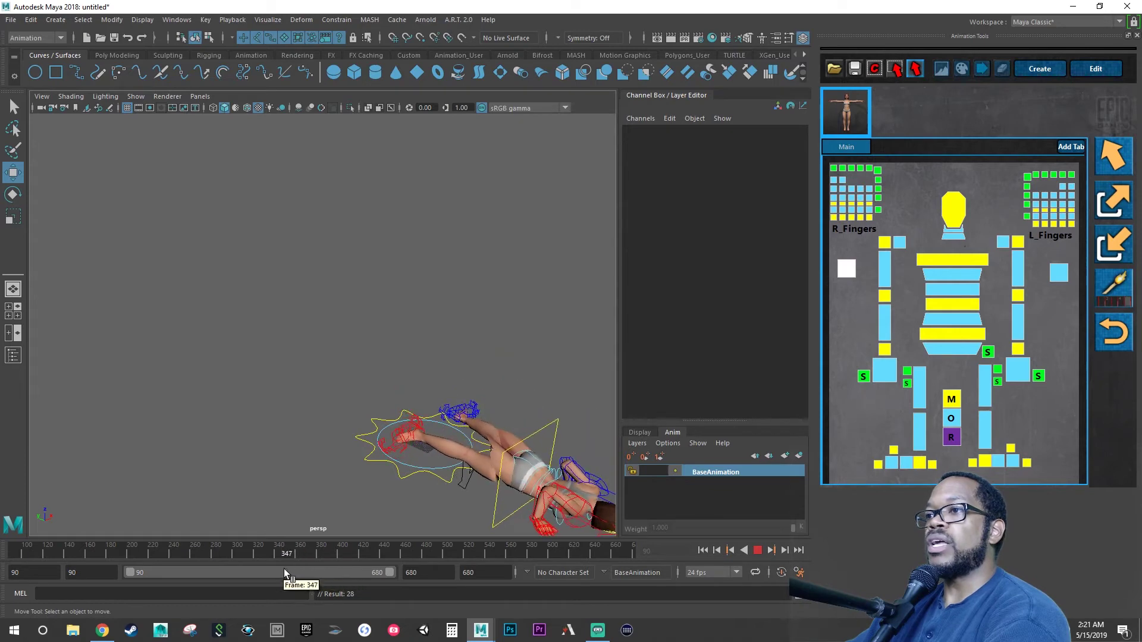
{"action": "key", "text": "alt+v"}
{"action": "left_click_drag", "start_coordinate": [436, 485], "coordinate": [305, 352], "text": "alt"}
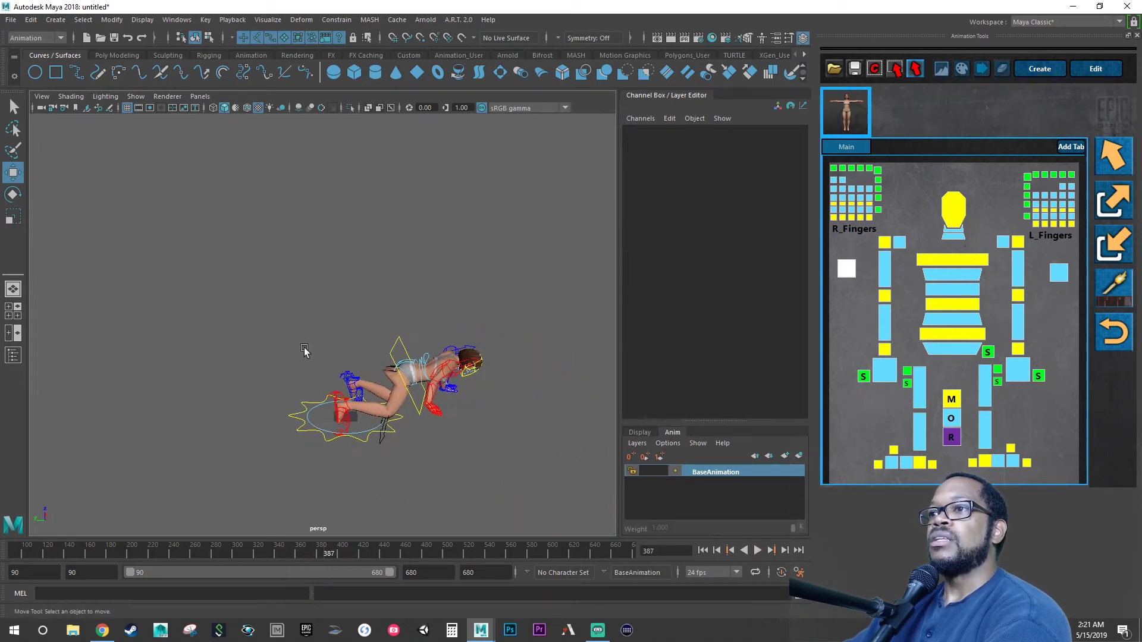
- Start saving the scene under a new name and browse to the Maya Files\Female BaseMesh\MocapTest folder
{"action": "left_click", "coordinate": [11, 20]}
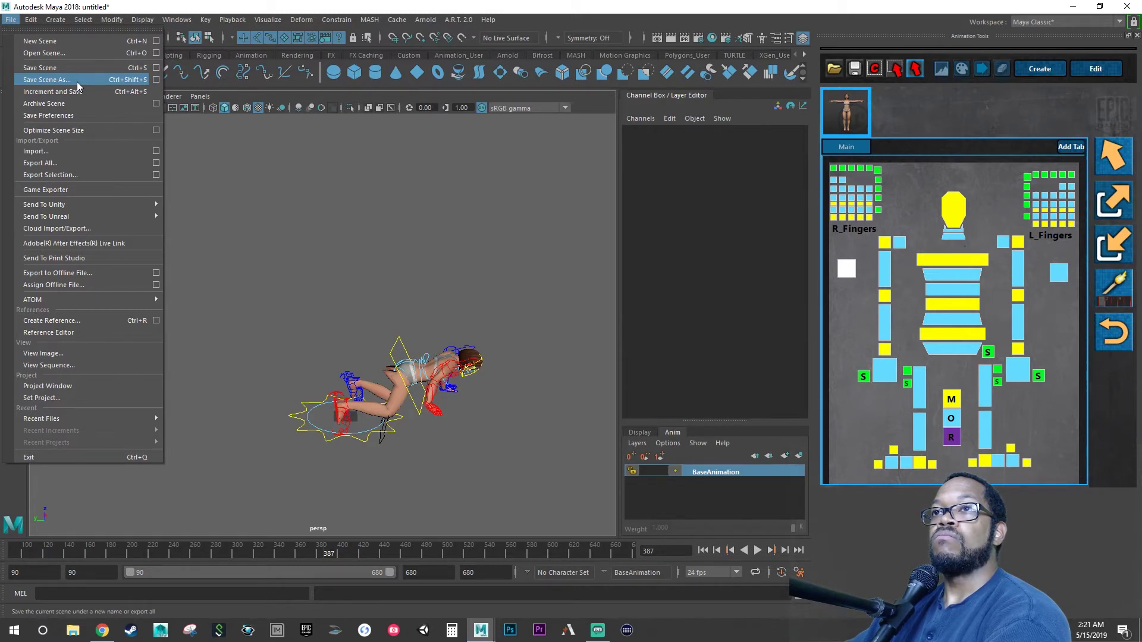
{"action": "left_click", "coordinate": [48, 80]}
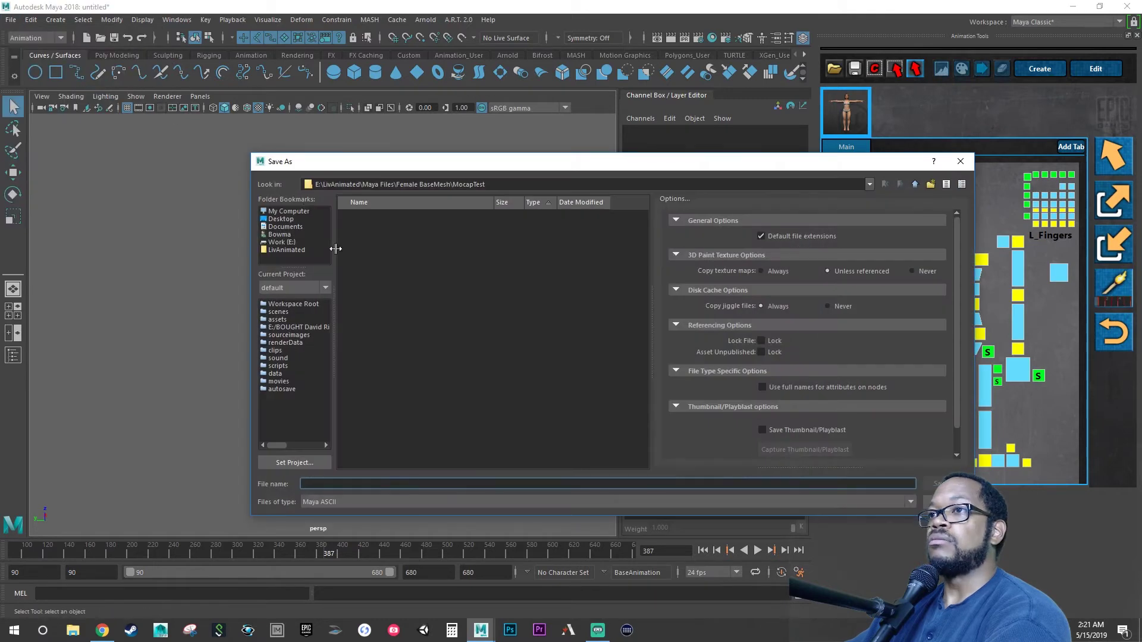
{"action": "left_click", "coordinate": [283, 248]}
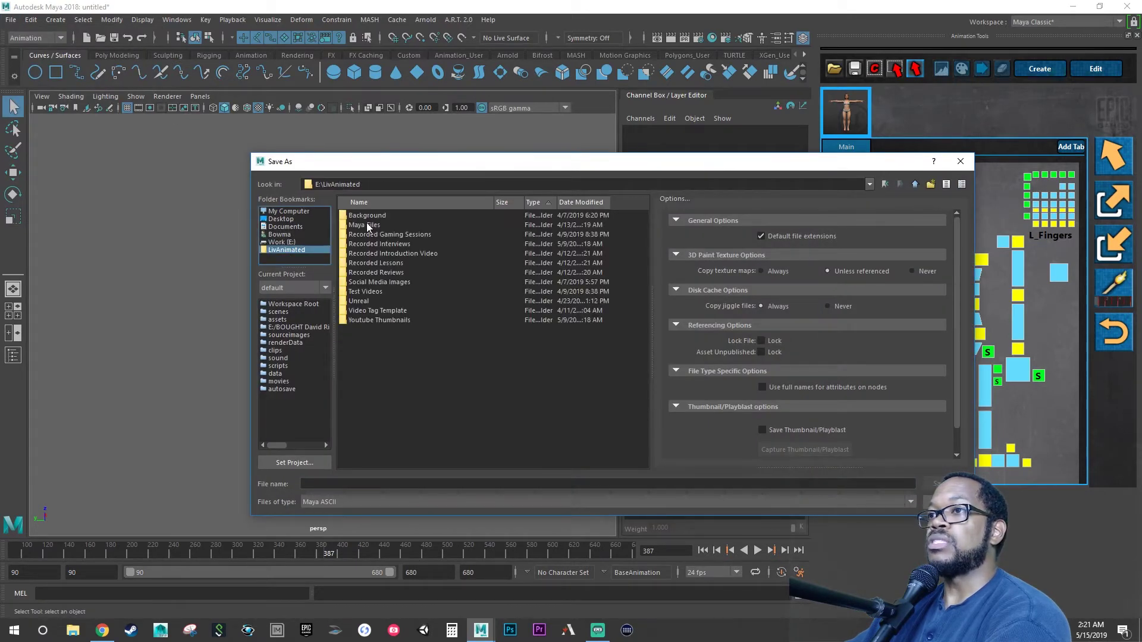
{"action": "double_click", "coordinate": [366, 225]}
{"action": "double_click", "coordinate": [369, 224]}
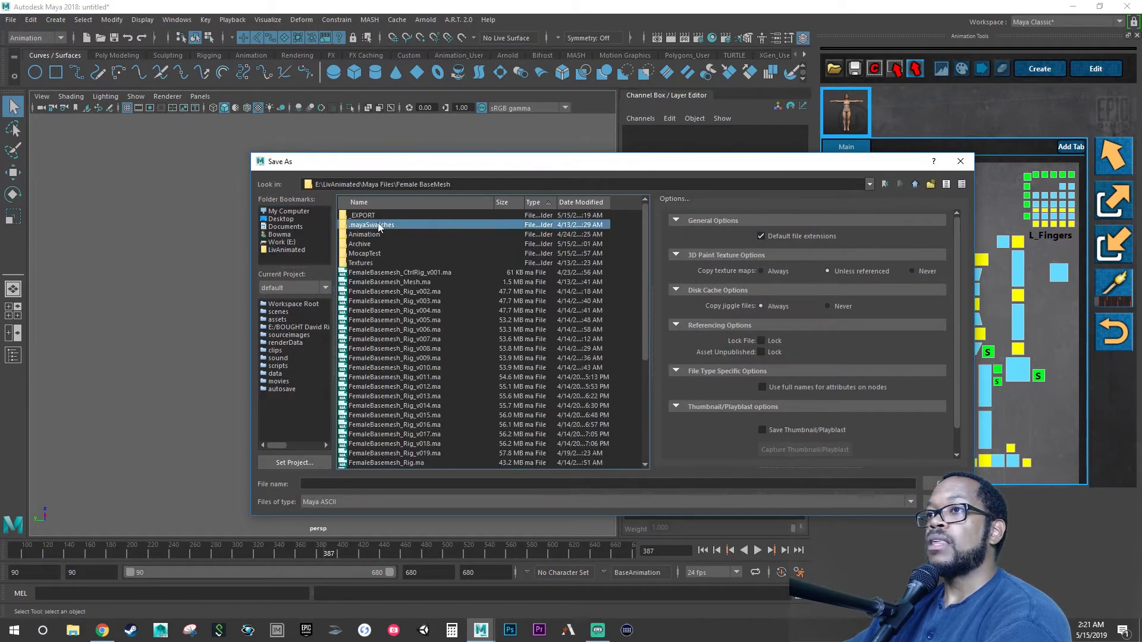
{"action": "double_click", "coordinate": [368, 254]}
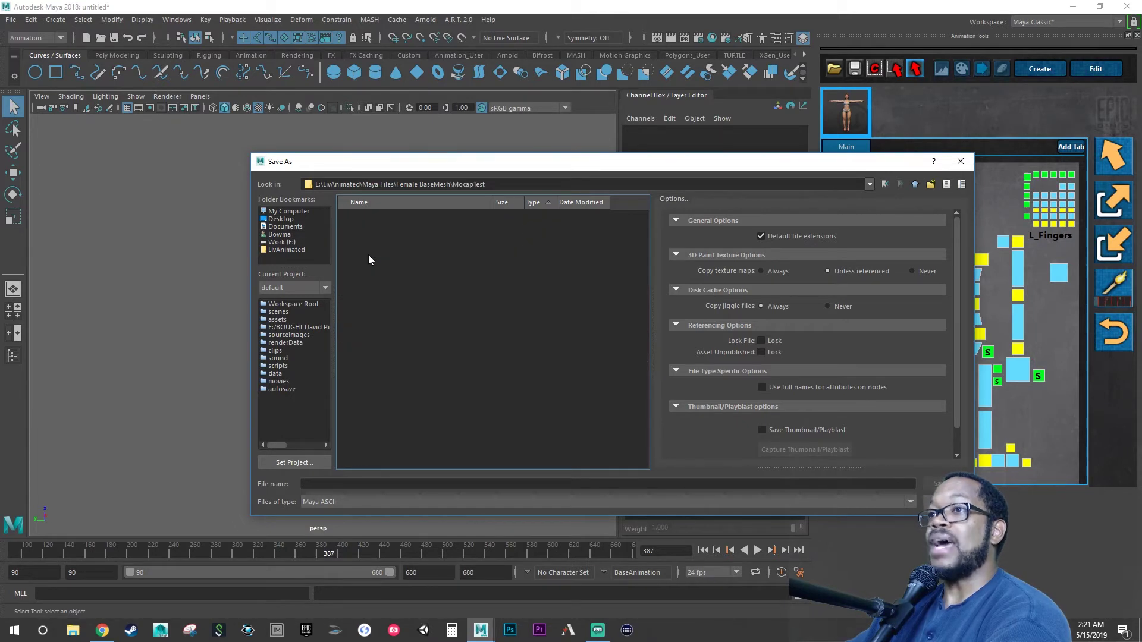
- Name the file Female_BaseMesh_MocapTest and save it as a Maya ASCII scene
{"action": "left_click", "coordinate": [334, 484]}
{"action": "type", "text": "Fema"}
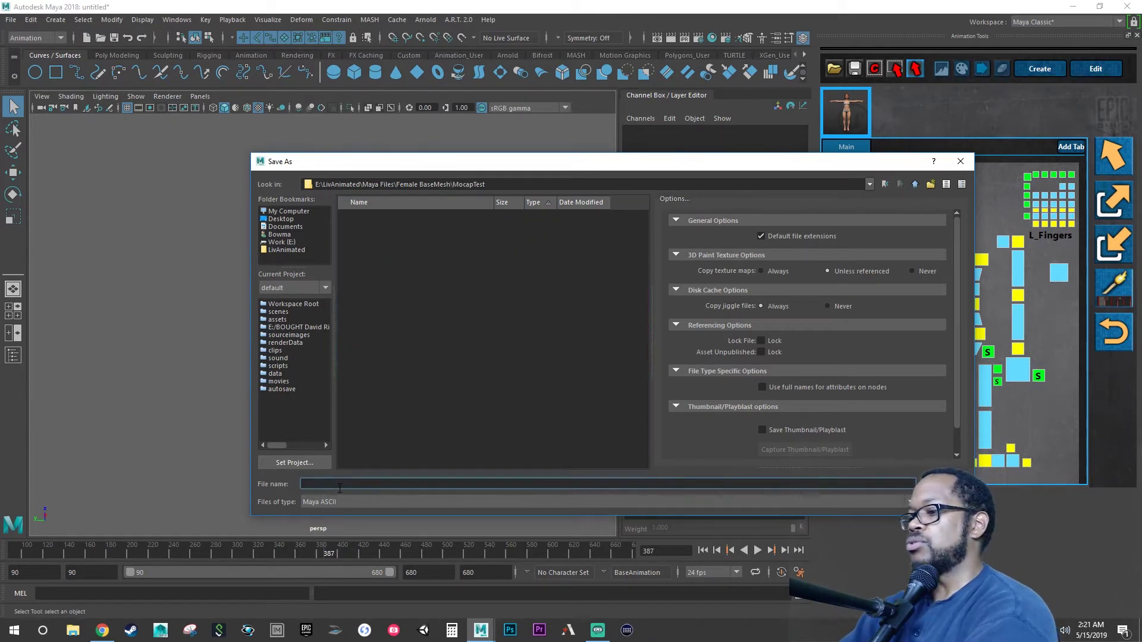
{"action": "type", "text": "le_"}
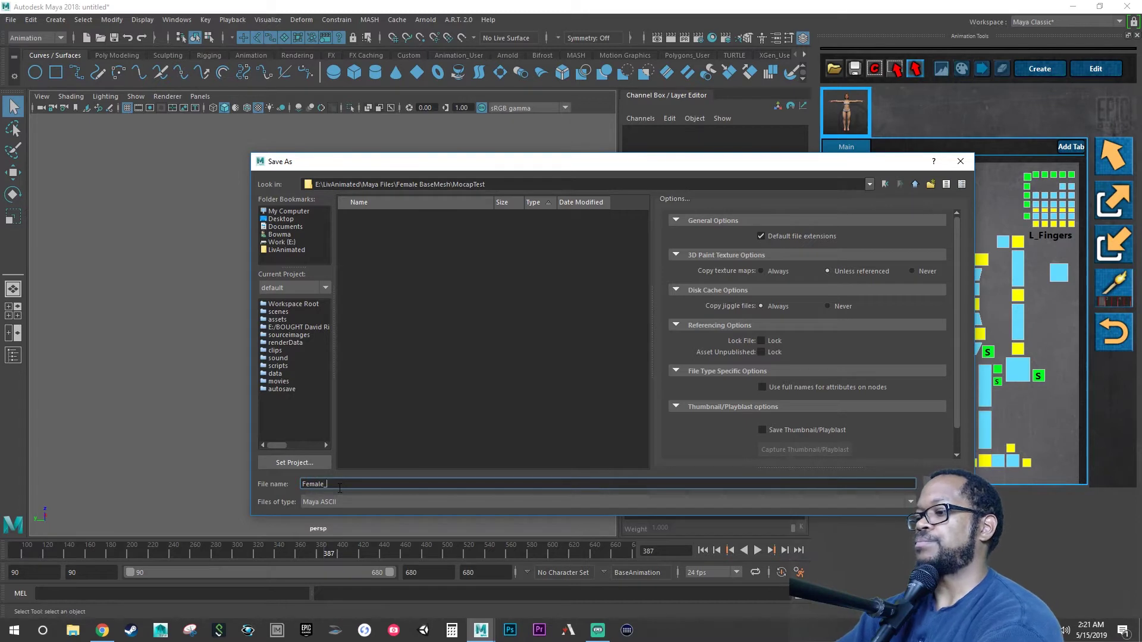
{"action": "type", "text": "BaseMesh_"}
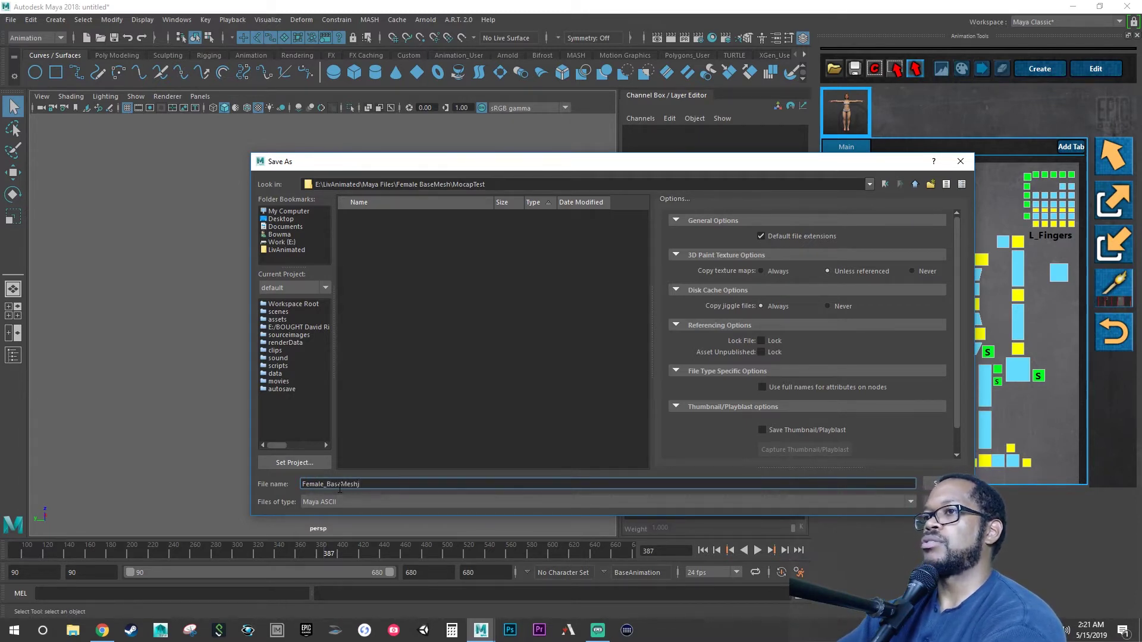
{"action": "key", "text": "BackSpace"}
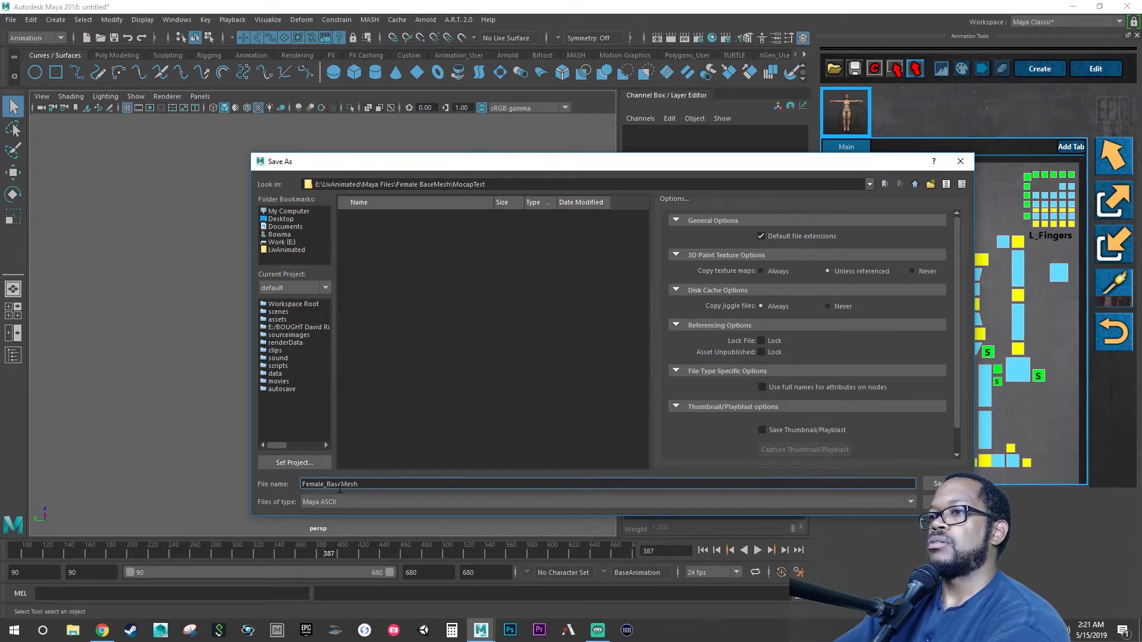
{"action": "type", "text": "_"}
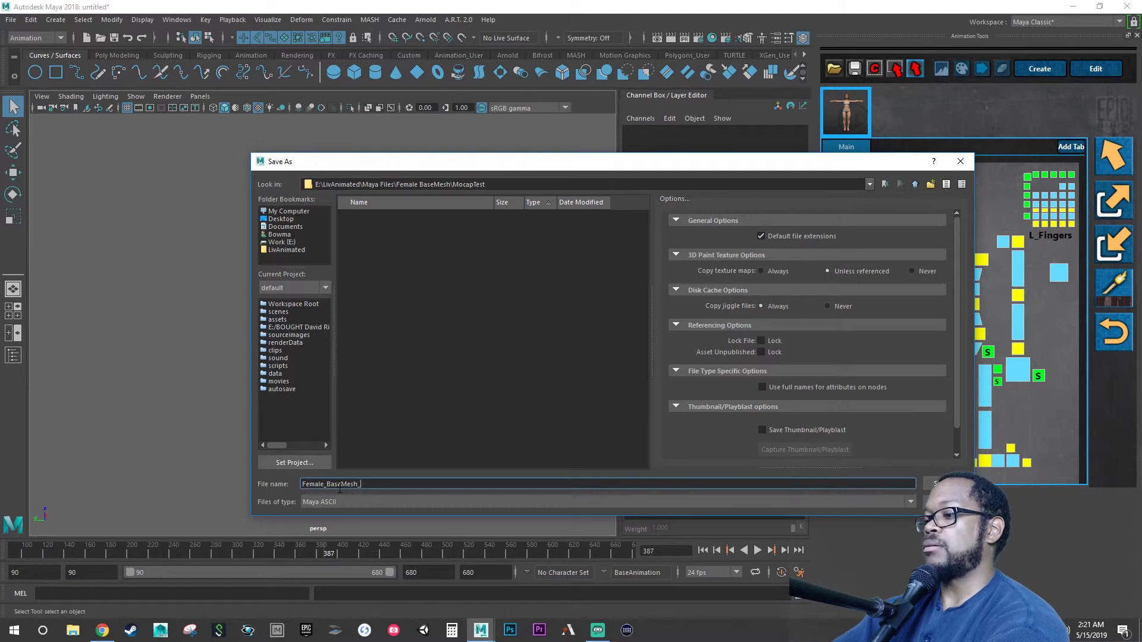
{"action": "type", "text": "MocapTest"}
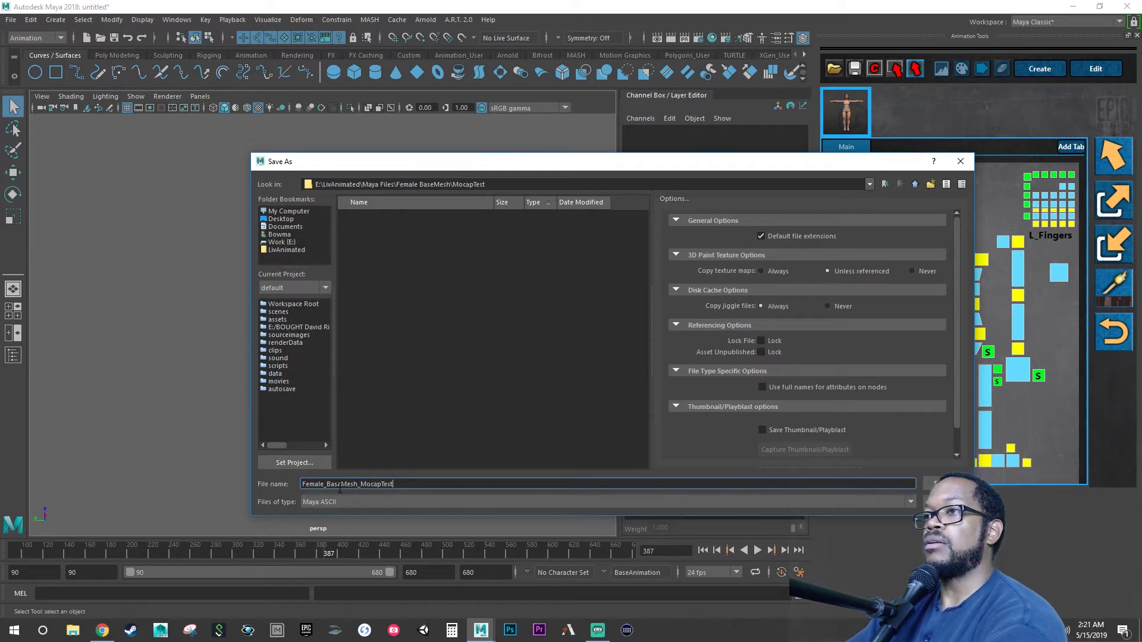
{"action": "key", "text": "Return"}
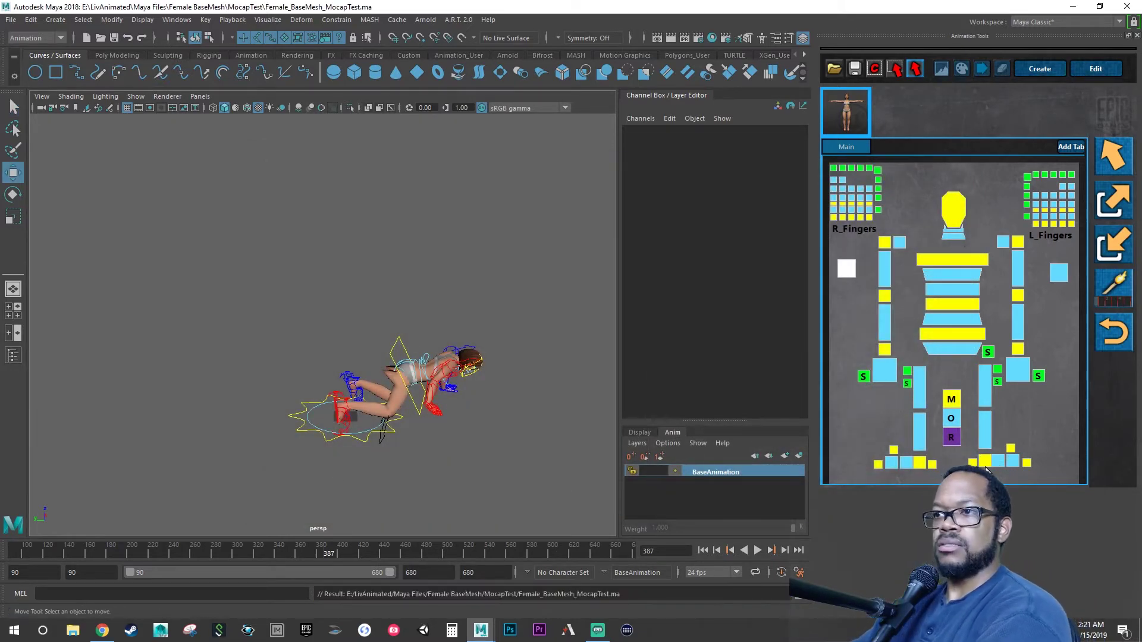
{"action": "key", "text": "w"}
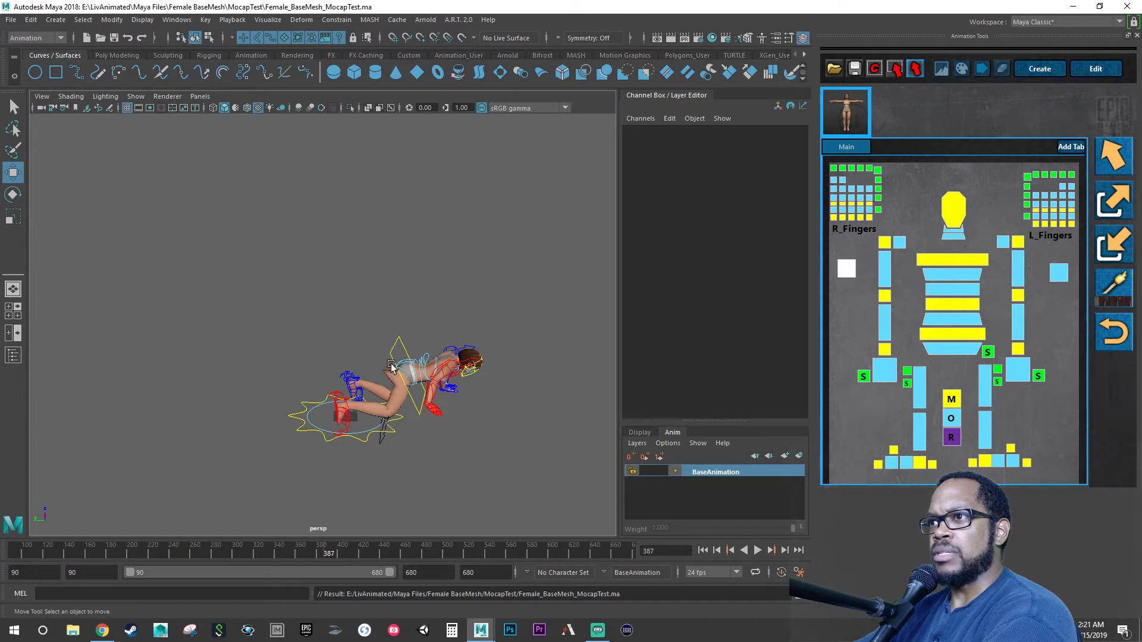
- Start a new scene and load the Base_FemaleMesh rig from the Sample project's Female group for editing, without saving the untitled scene
{"action": "left_click", "coordinate": [11, 20]}
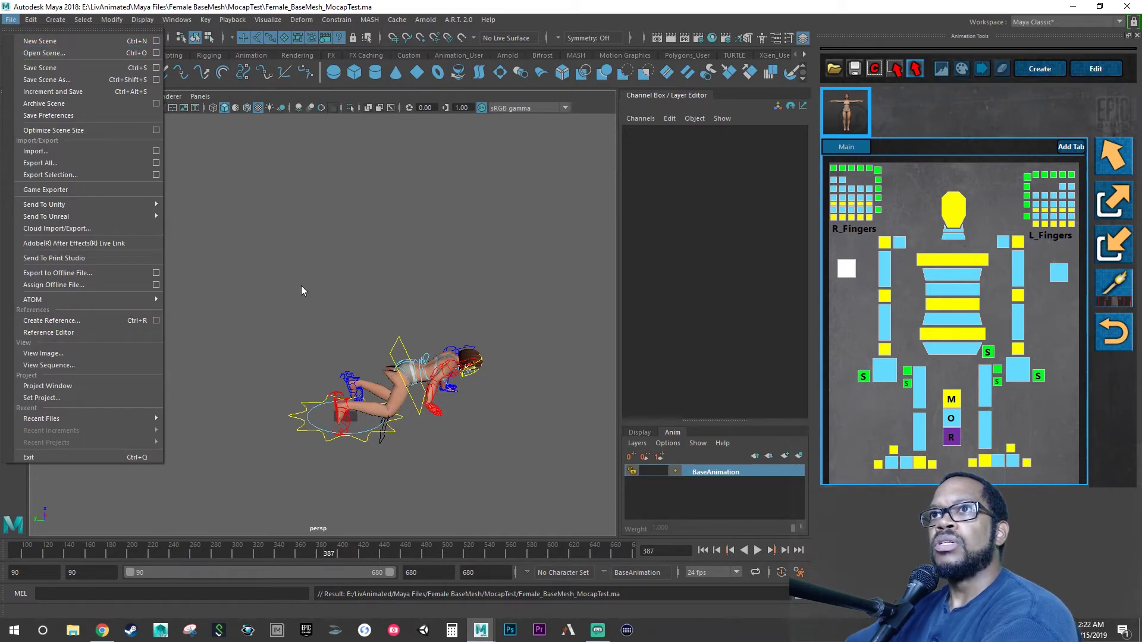
{"action": "left_click", "coordinate": [72, 42]}
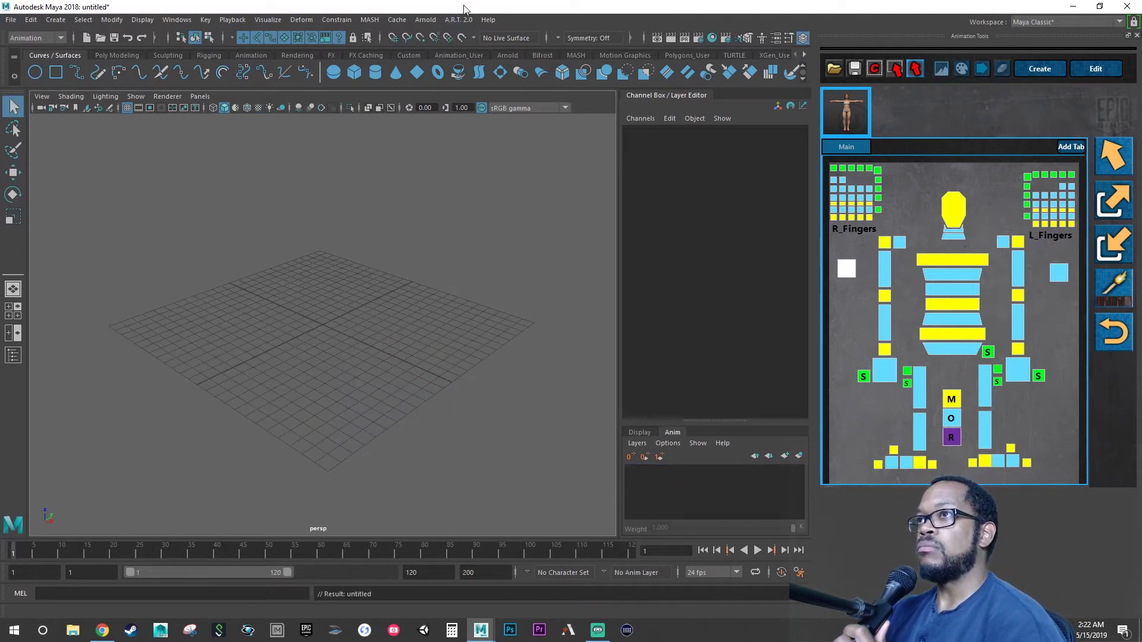
{"action": "left_click", "coordinate": [459, 19]}
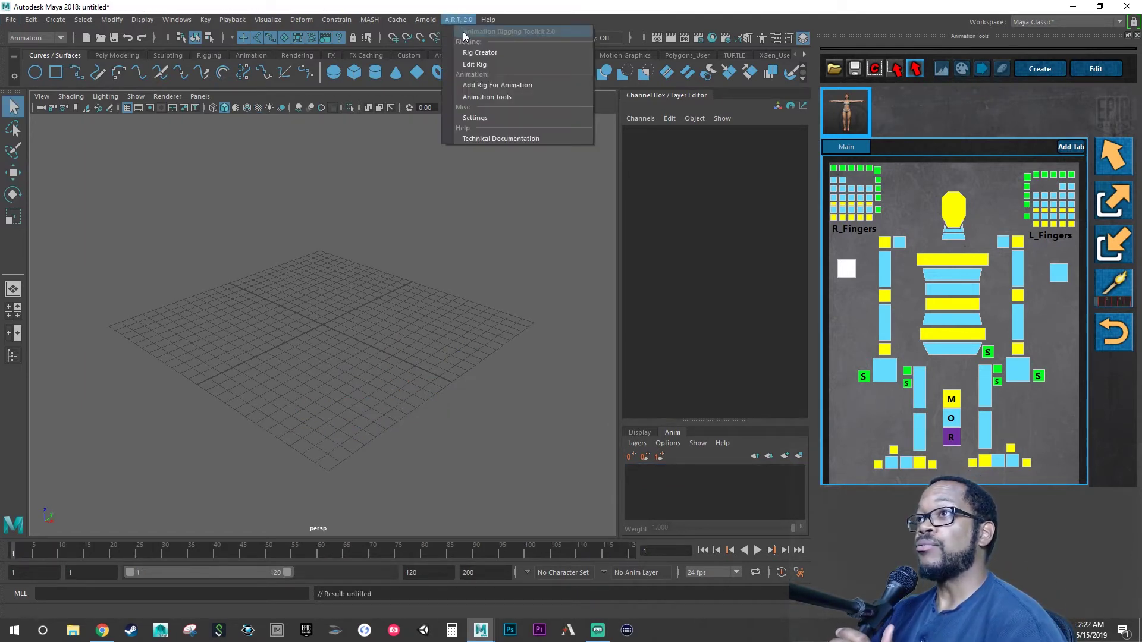
{"action": "left_click", "coordinate": [474, 65]}
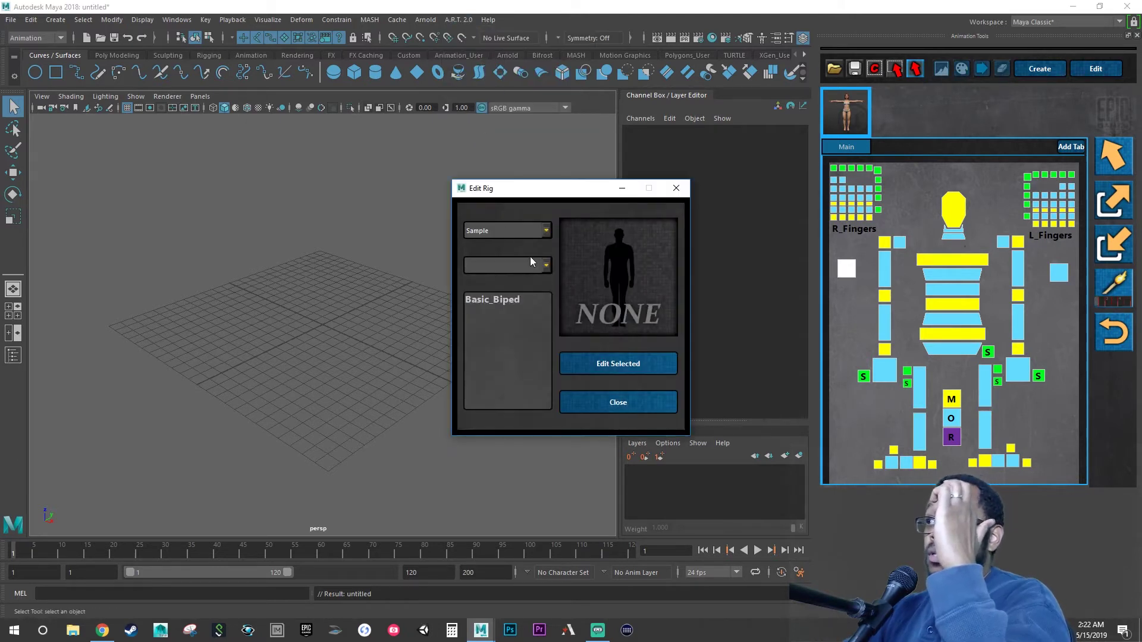
{"action": "left_click", "coordinate": [543, 269]}
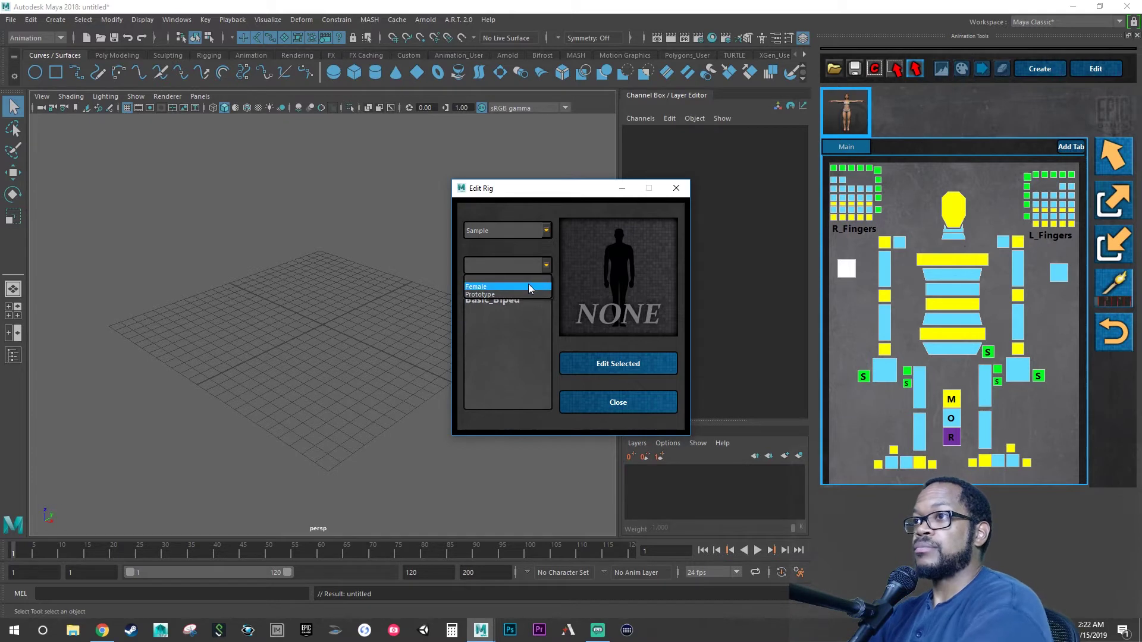
{"action": "left_click", "coordinate": [529, 285]}
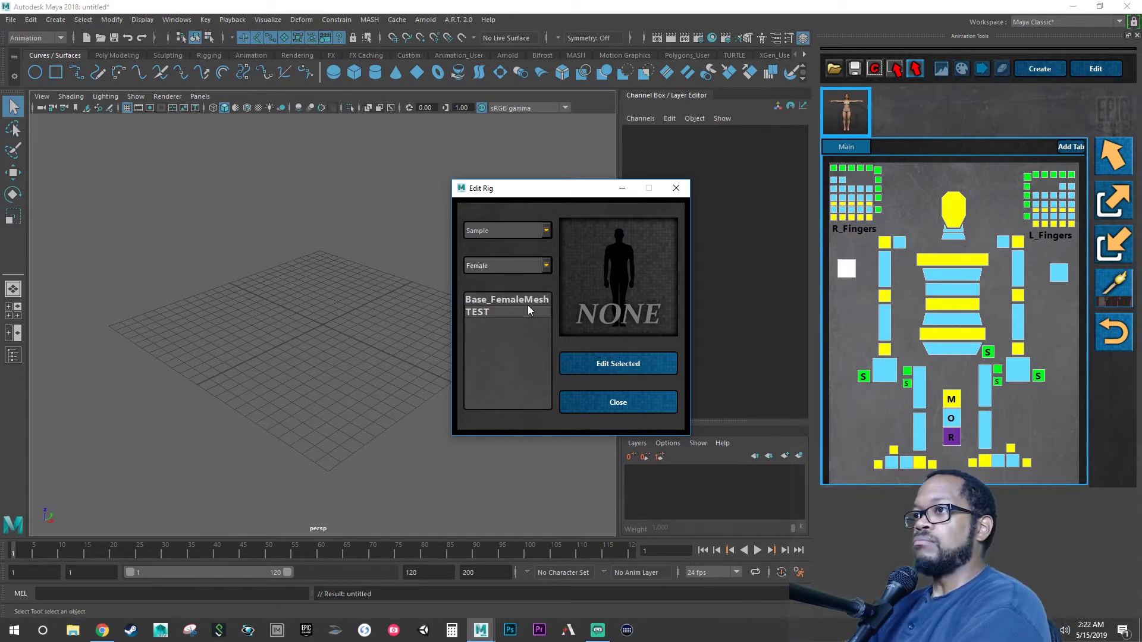
{"action": "left_click", "coordinate": [523, 300]}
{"action": "left_click", "coordinate": [590, 368]}
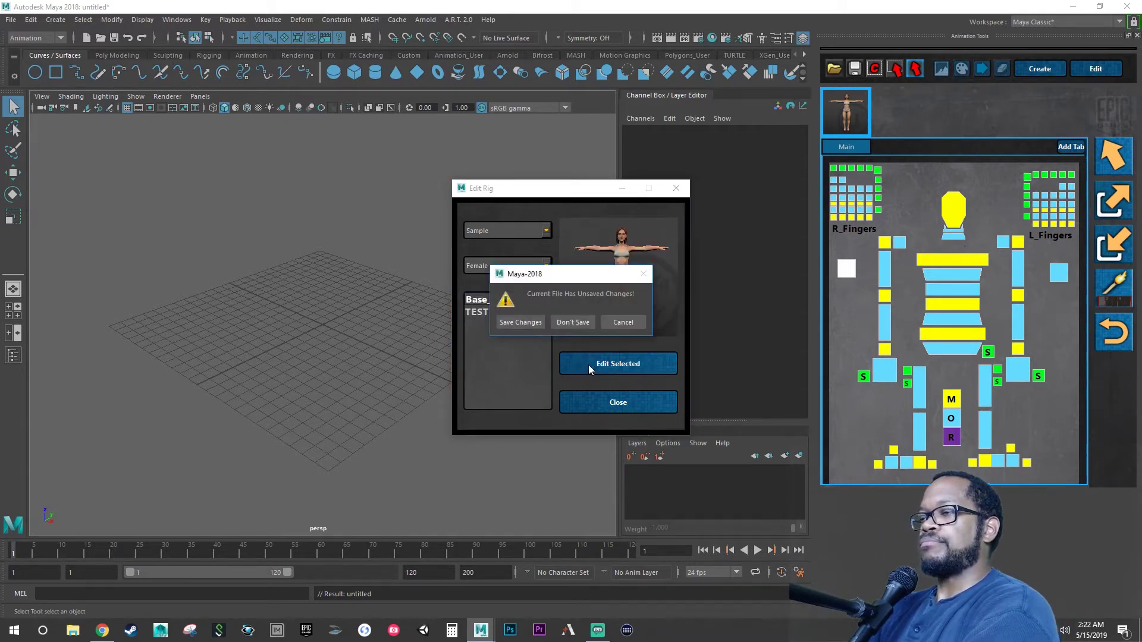
{"action": "left_click", "coordinate": [569, 326]}
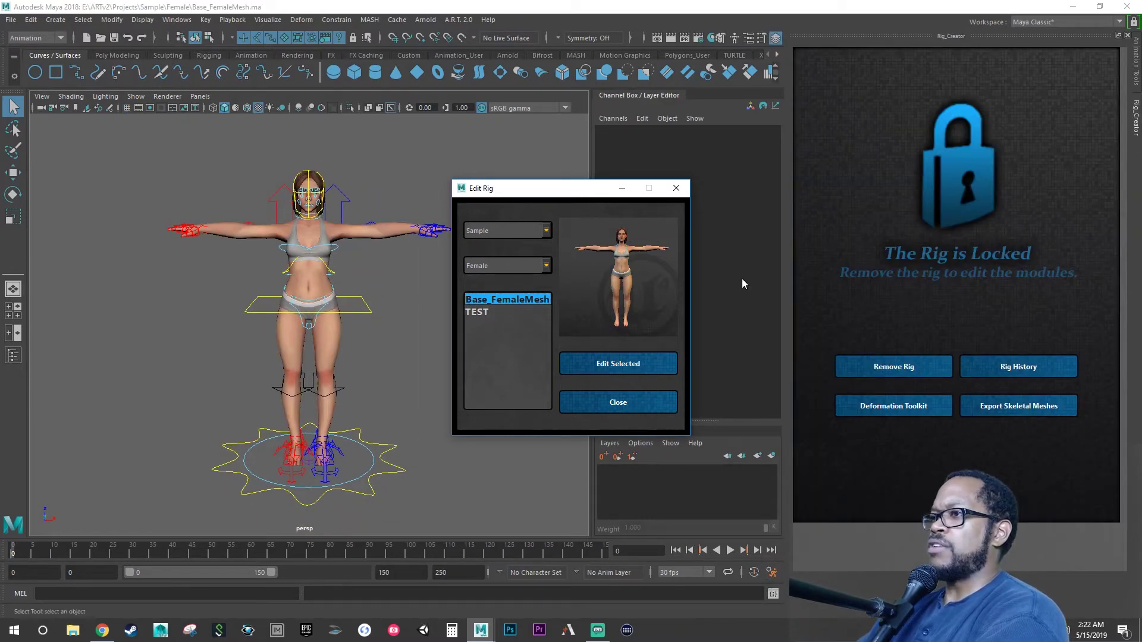
{"action": "left_click", "coordinate": [677, 188]}
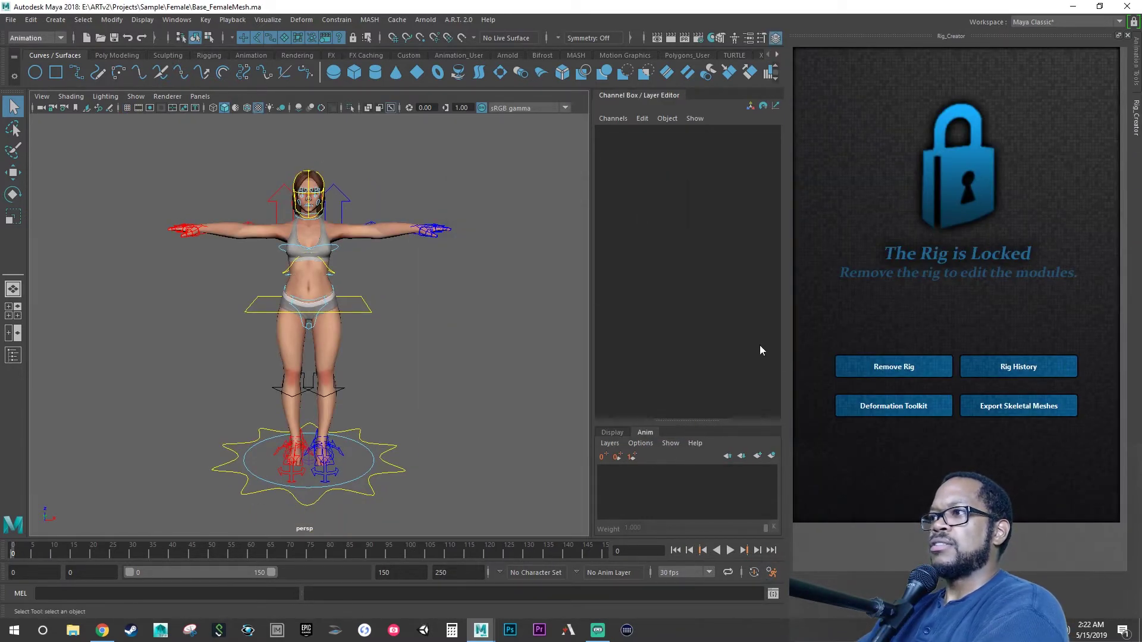
- Launch the Deformation Toolkit for the rig, restore the main window to a smaller size, and place the toolkit window beside it
{"action": "left_click", "coordinate": [899, 411]}
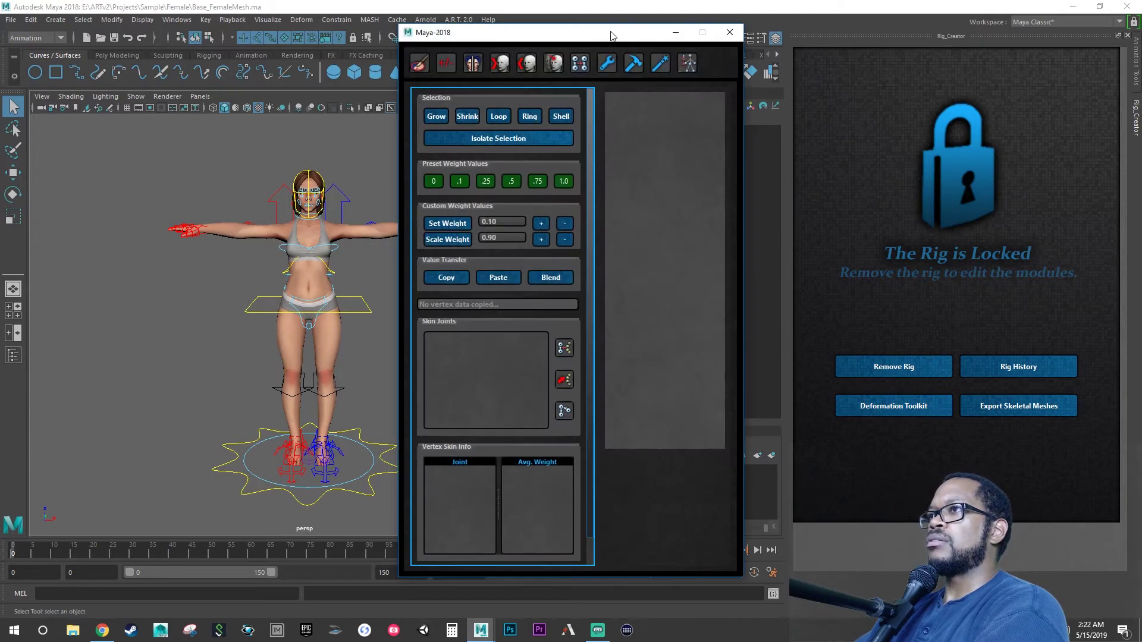
{"action": "left_click_drag", "start_coordinate": [612, 36], "coordinate": [926, 51]}
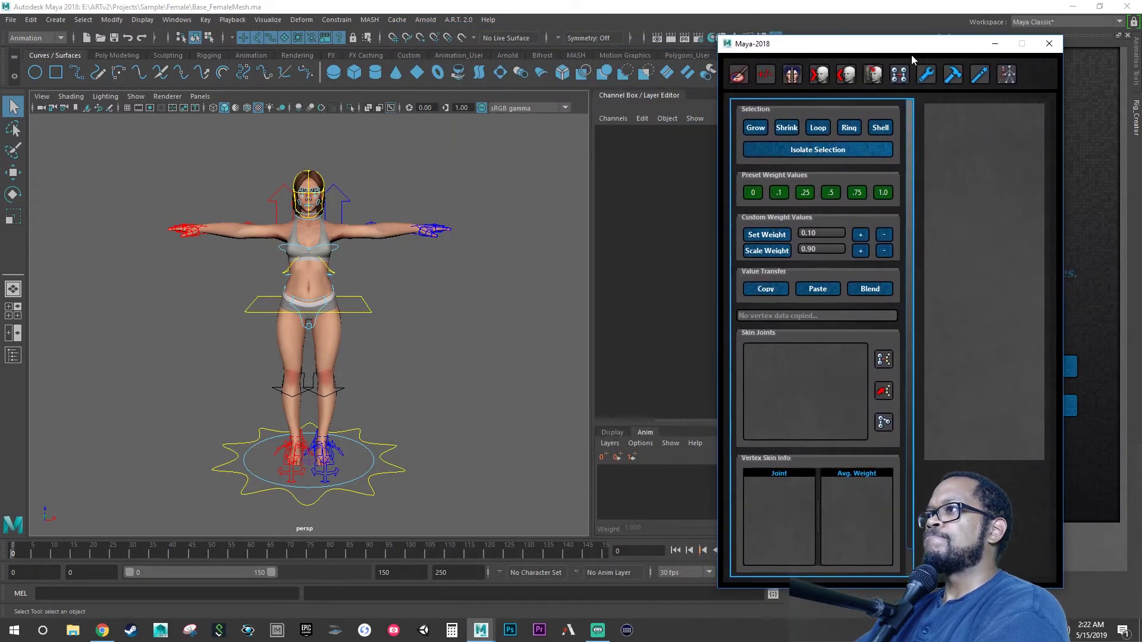
{"action": "left_click", "coordinate": [663, 181]}
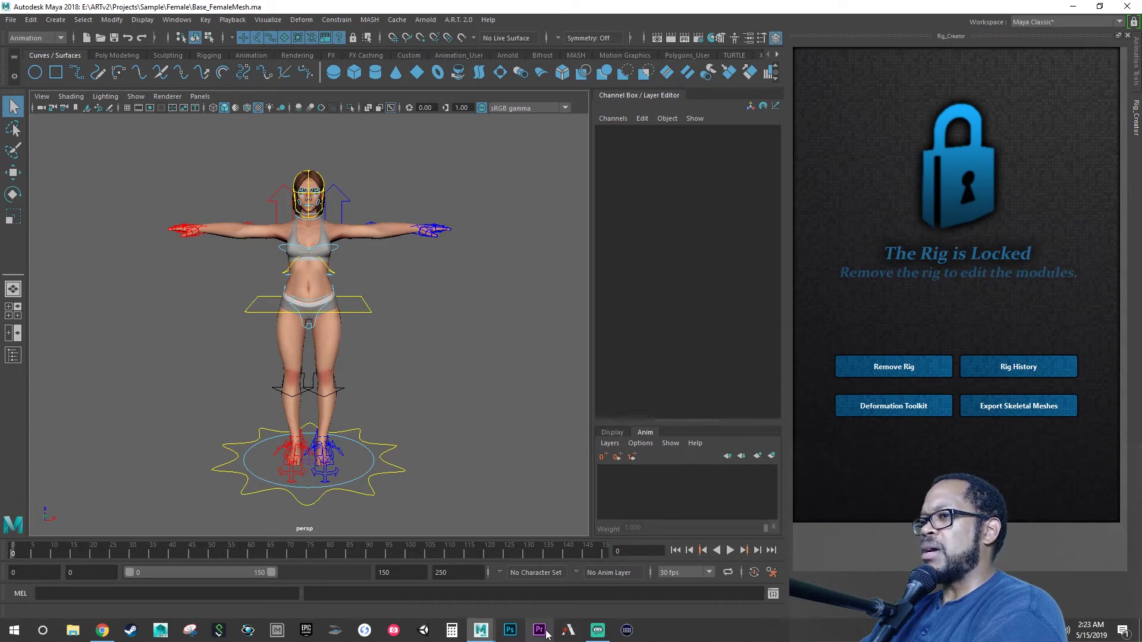
{"action": "mouse_move", "coordinate": [481, 632]}
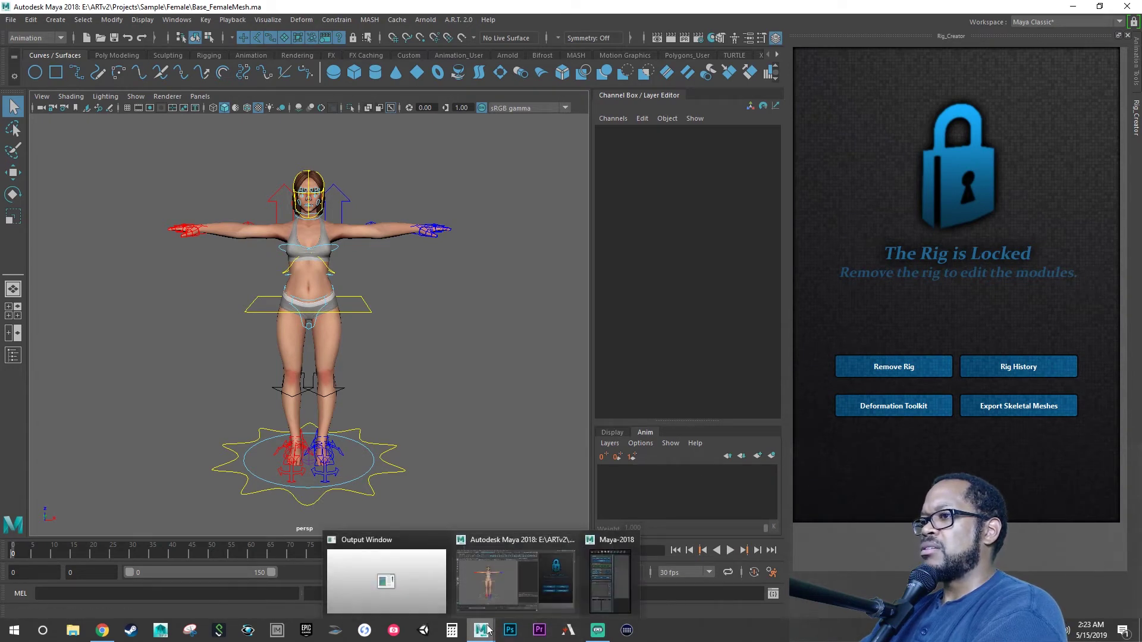
{"action": "left_click", "coordinate": [595, 581]}
{"action": "left_click_drag", "start_coordinate": [776, 48], "coordinate": [825, 132]}
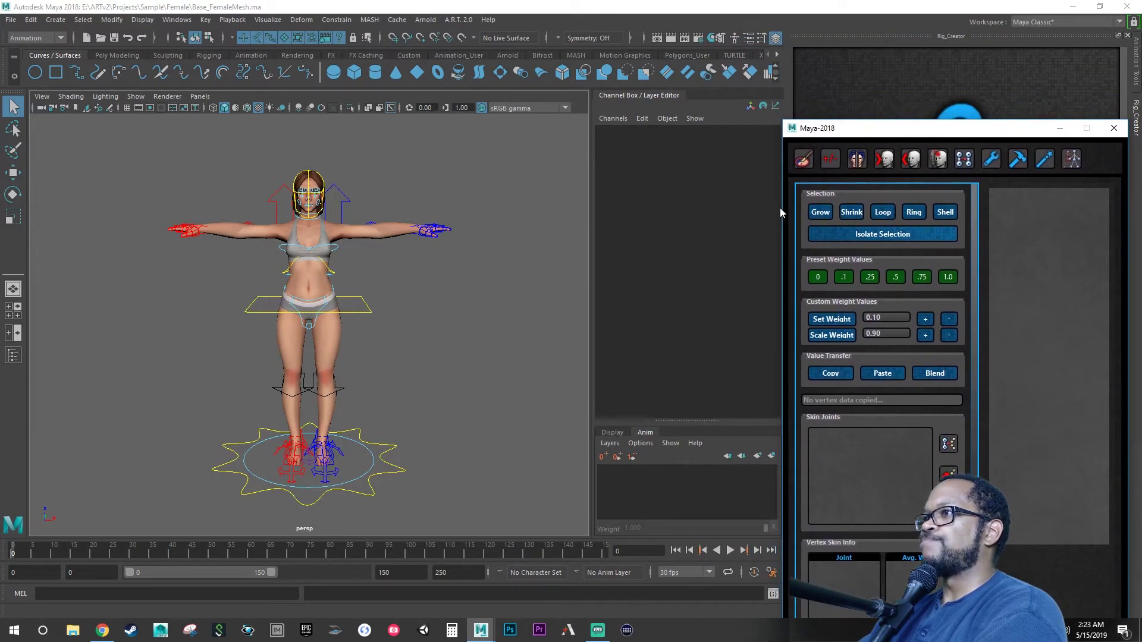
{"action": "left_click", "coordinate": [1101, 7]}
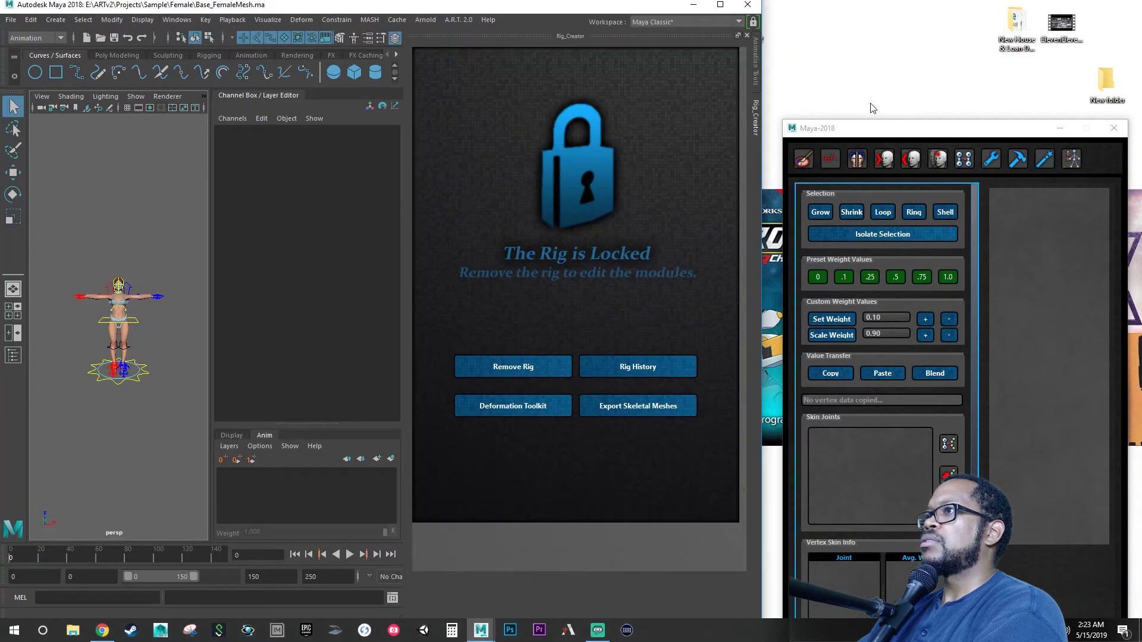
{"action": "left_click_drag", "start_coordinate": [871, 132], "coordinate": [884, 14]}
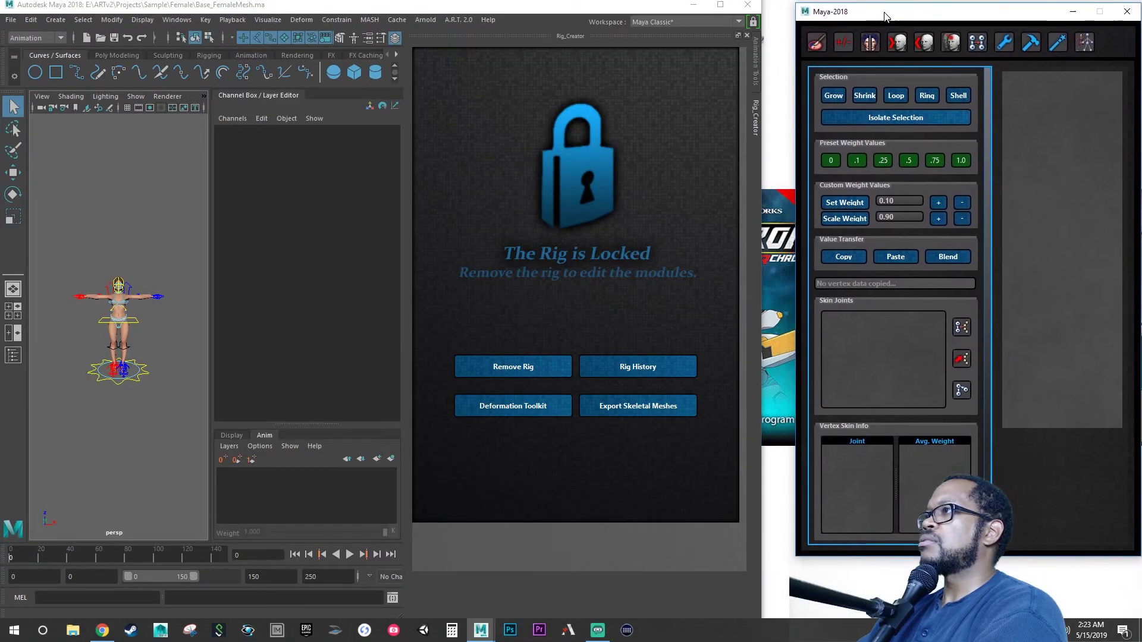
- Widen the main window up to the Deformation Toolkit's edge and hide the Channel Box to enlarge the viewport
{"action": "left_click_drag", "start_coordinate": [761, 63], "coordinate": [795, 64]}
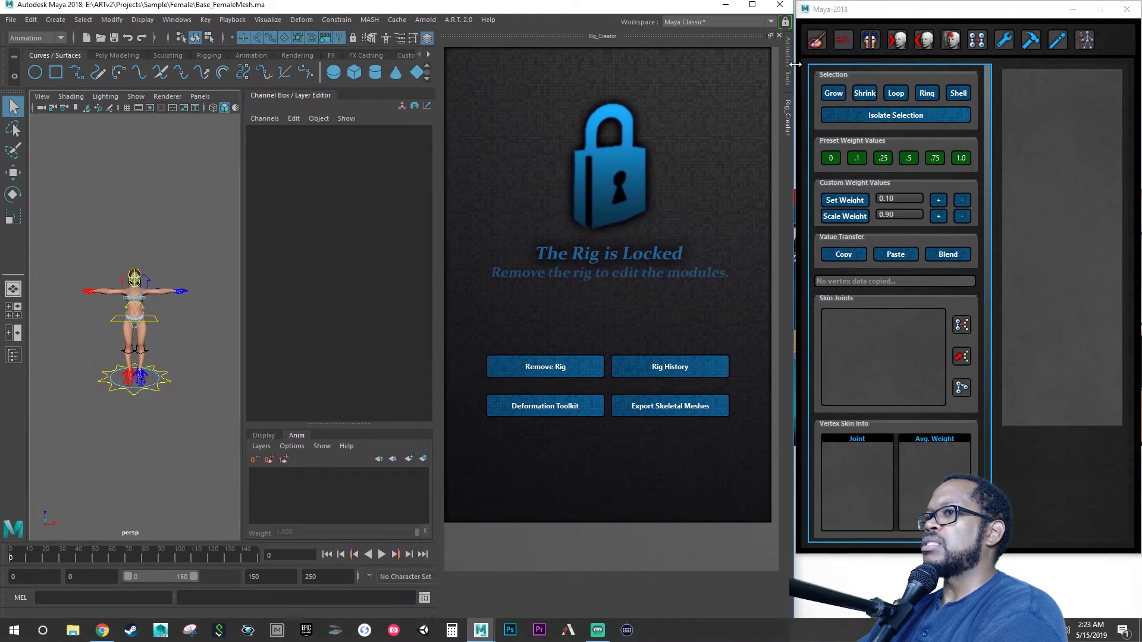
{"action": "left_click", "coordinate": [429, 43]}
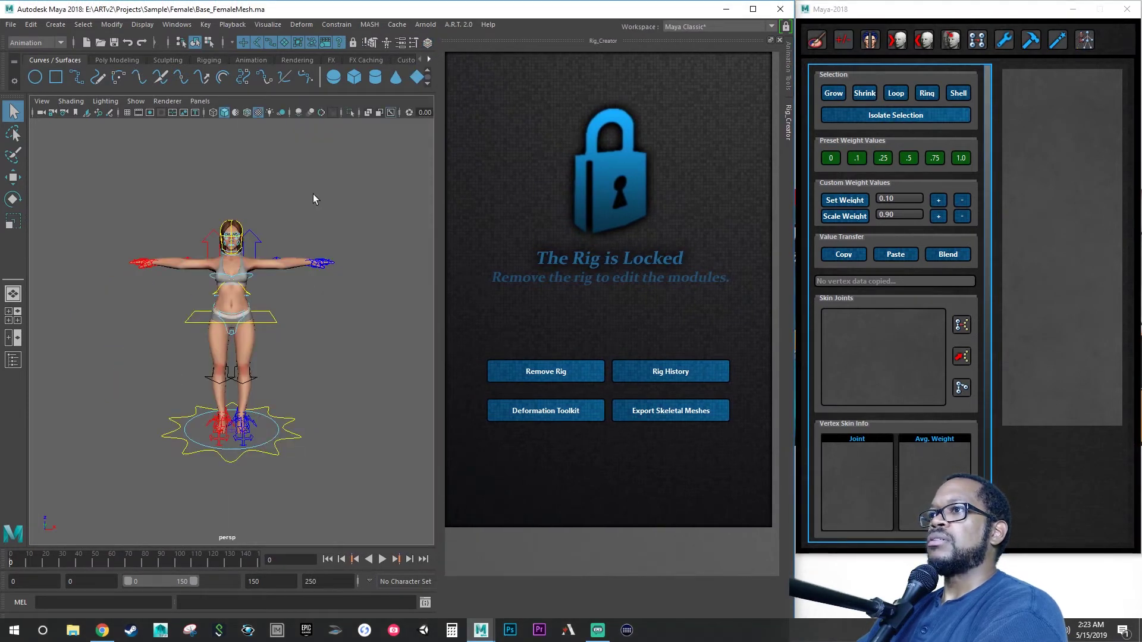
- Select the female body mesh and switch it to vertex component mode
{"action": "right_click_drag", "start_coordinate": [220, 352], "coordinate": [298, 331], "text": "alt"}
{"action": "left_click_drag", "start_coordinate": [298, 331], "coordinate": [267, 338], "text": "alt"}
{"action": "left_click", "coordinate": [262, 341]}
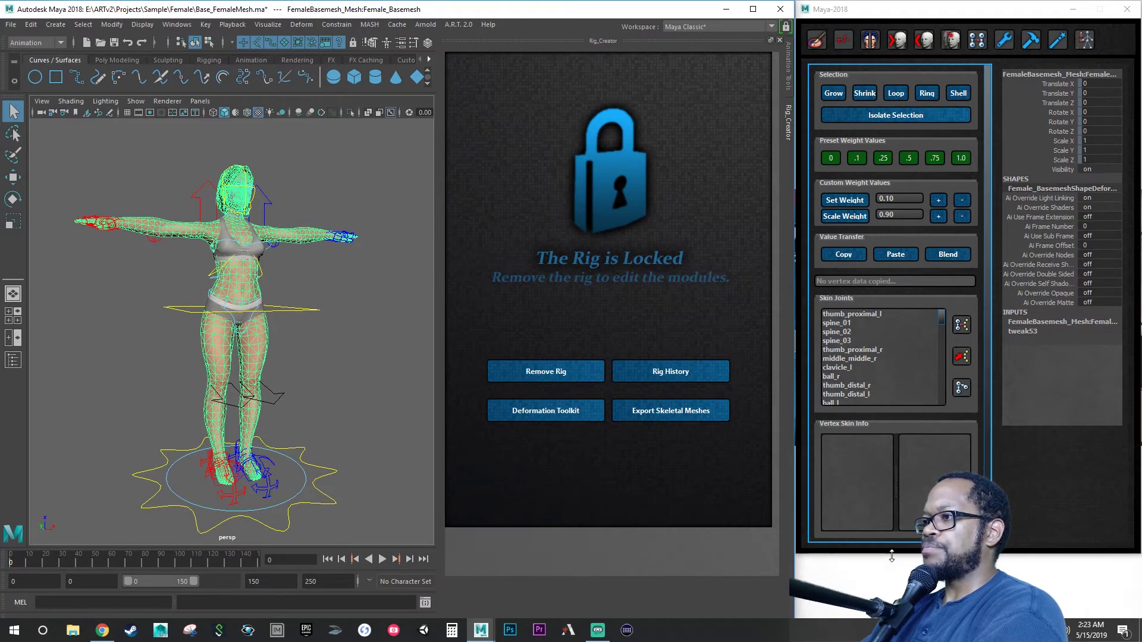
{"action": "left_click", "coordinate": [888, 592]}
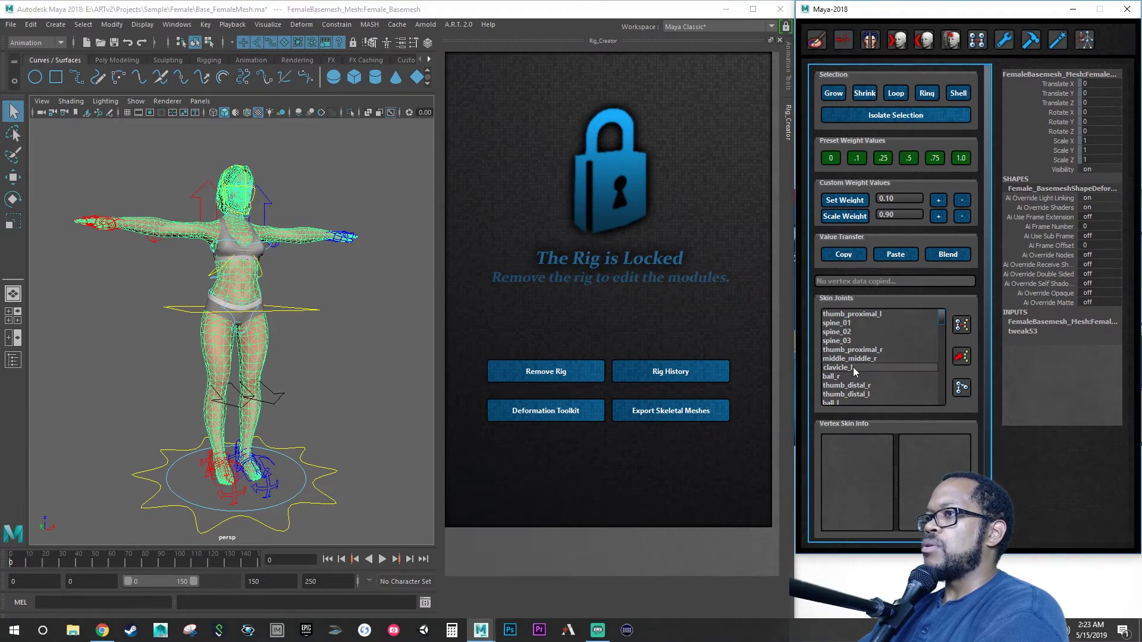
{"action": "right_click", "coordinate": [258, 335]}
{"action": "left_click", "coordinate": [206, 295]}
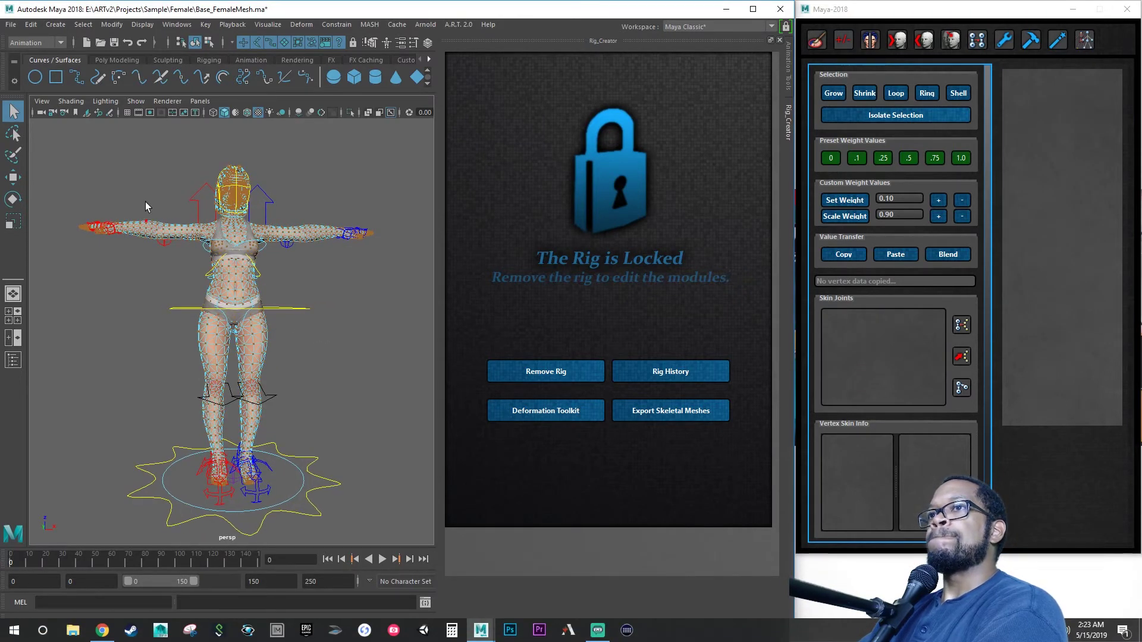
- Hide NURBS curves in the viewport and select the body's vertices from the lower abdomen to the upper thighs
{"action": "left_click", "coordinate": [136, 102]}
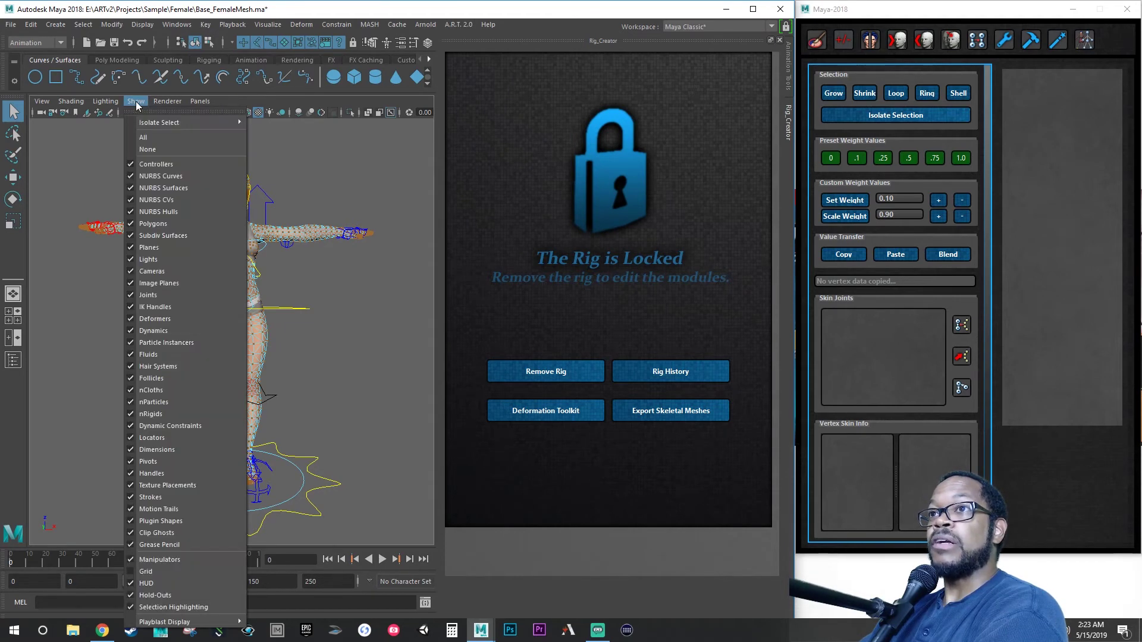
{"action": "left_click", "coordinate": [148, 176]}
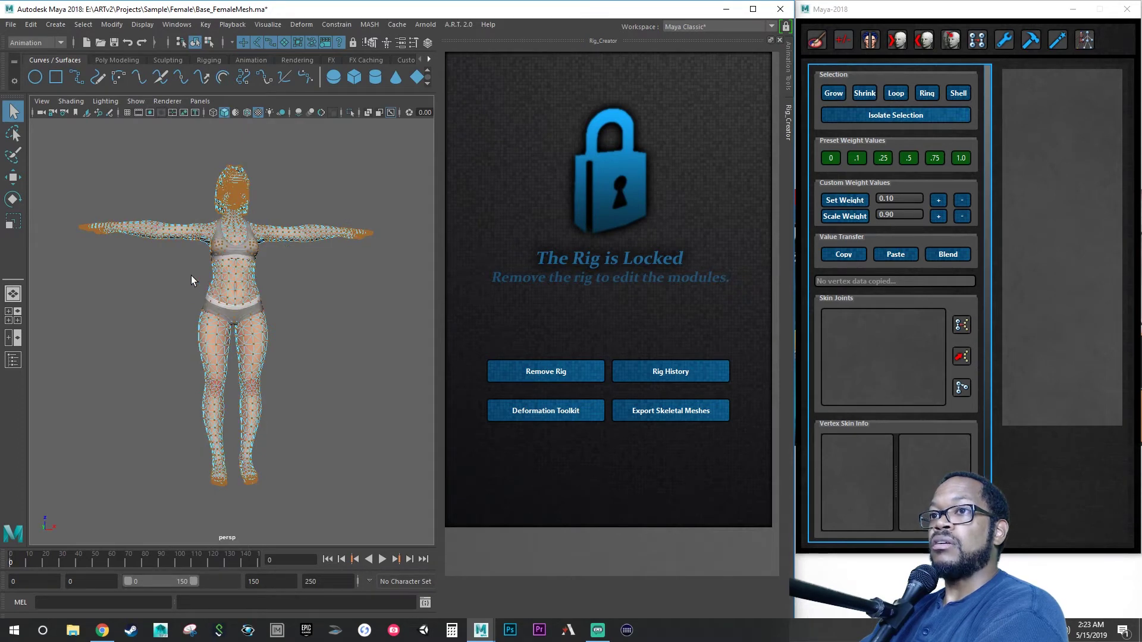
{"action": "right_click_drag", "start_coordinate": [166, 284], "coordinate": [302, 298], "text": "alt"}
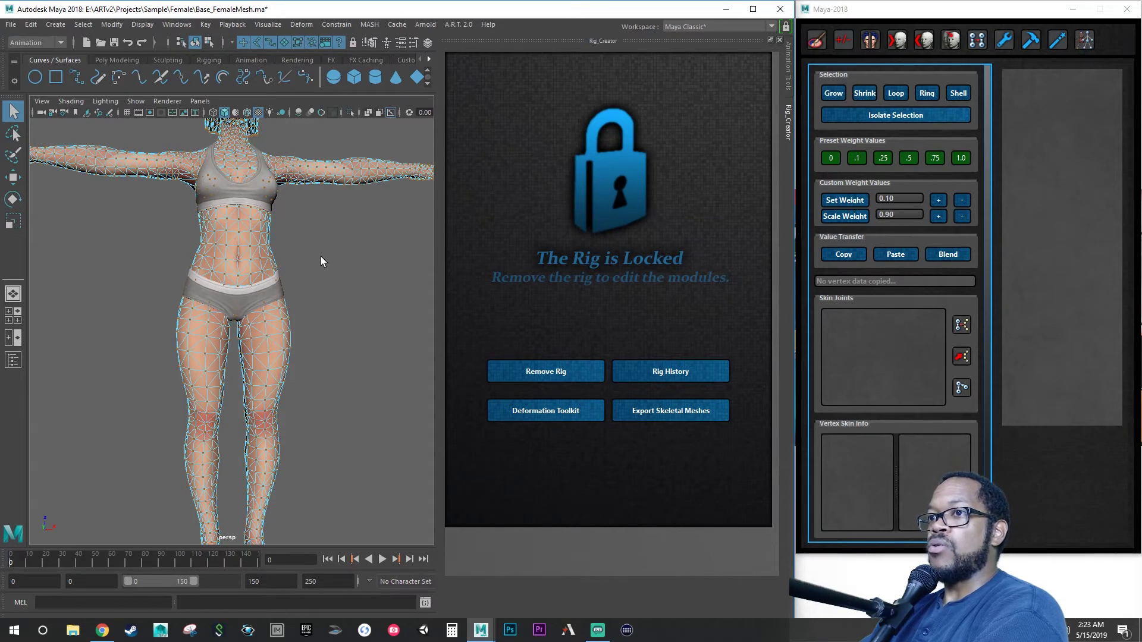
{"action": "left_click_drag", "start_coordinate": [227, 284], "coordinate": [127, 380]}
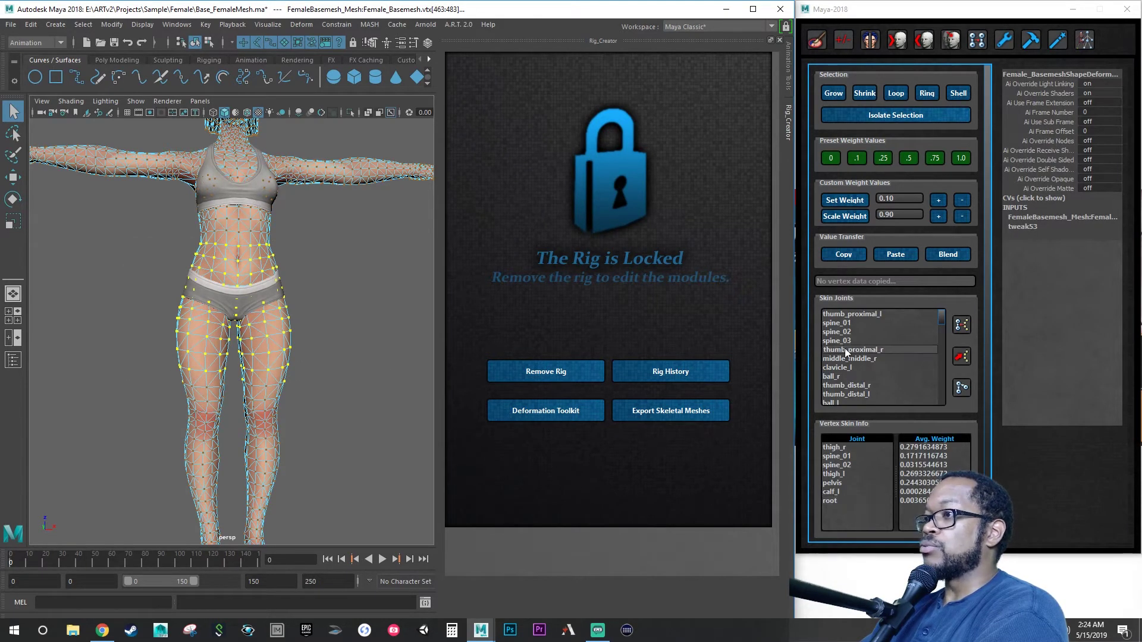
- Find the root joint among the skin joints and set its weight on the selected vertices to 0
{"action": "scroll", "coordinate": [862, 358], "scroll_direction": "down", "scroll_amount": 5}
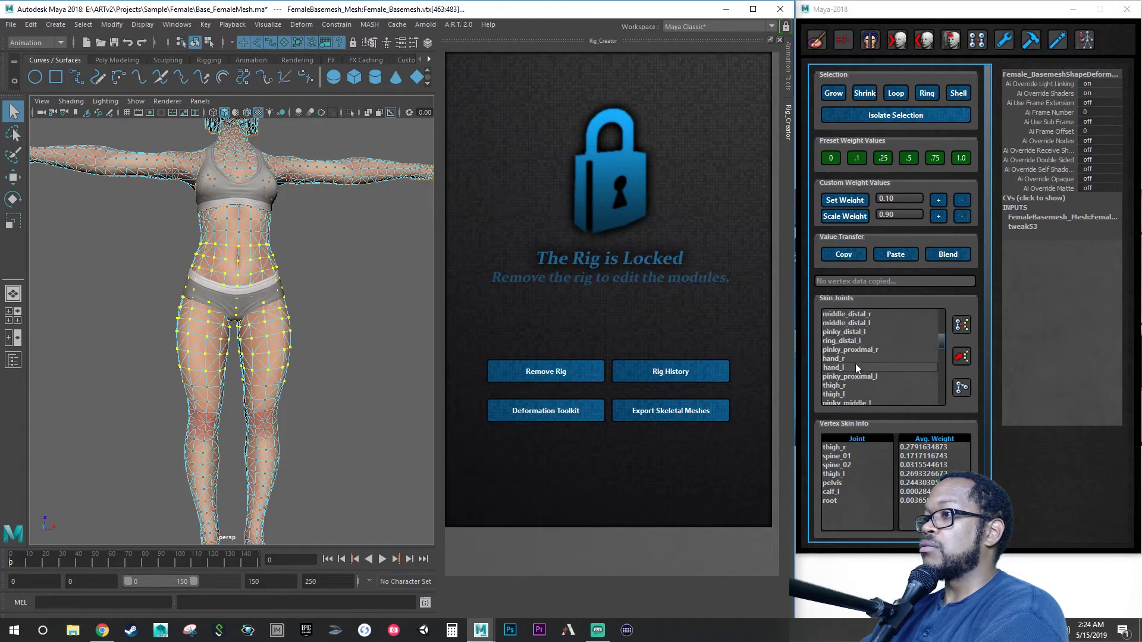
{"action": "scroll", "coordinate": [855, 361], "scroll_direction": "down", "scroll_amount": 5}
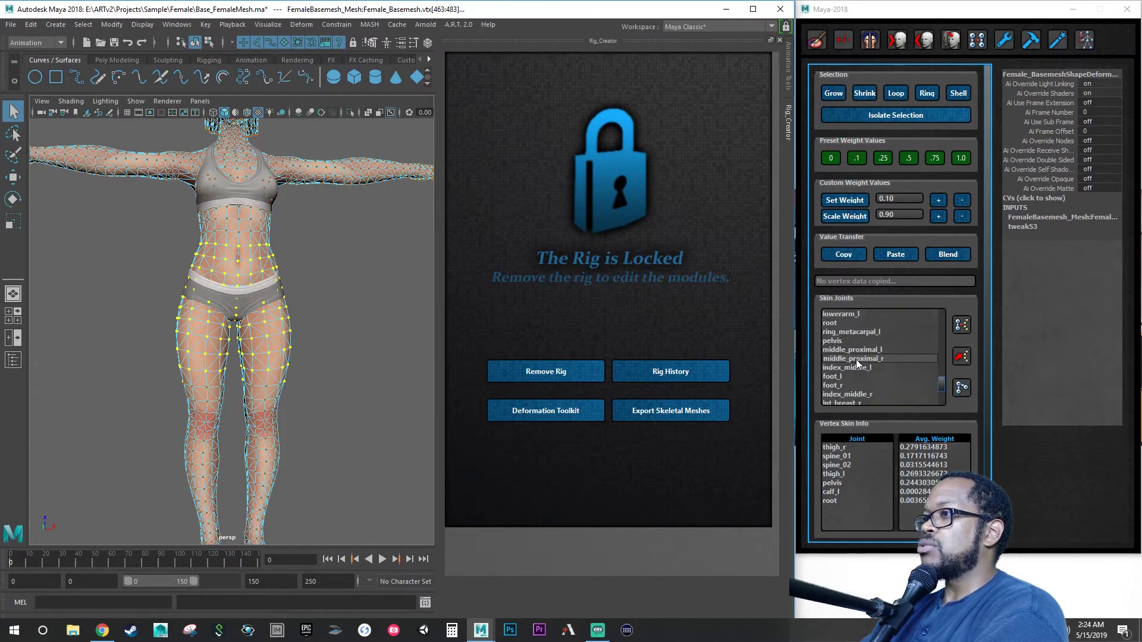
{"action": "scroll", "coordinate": [856, 359], "scroll_direction": "down", "scroll_amount": 2}
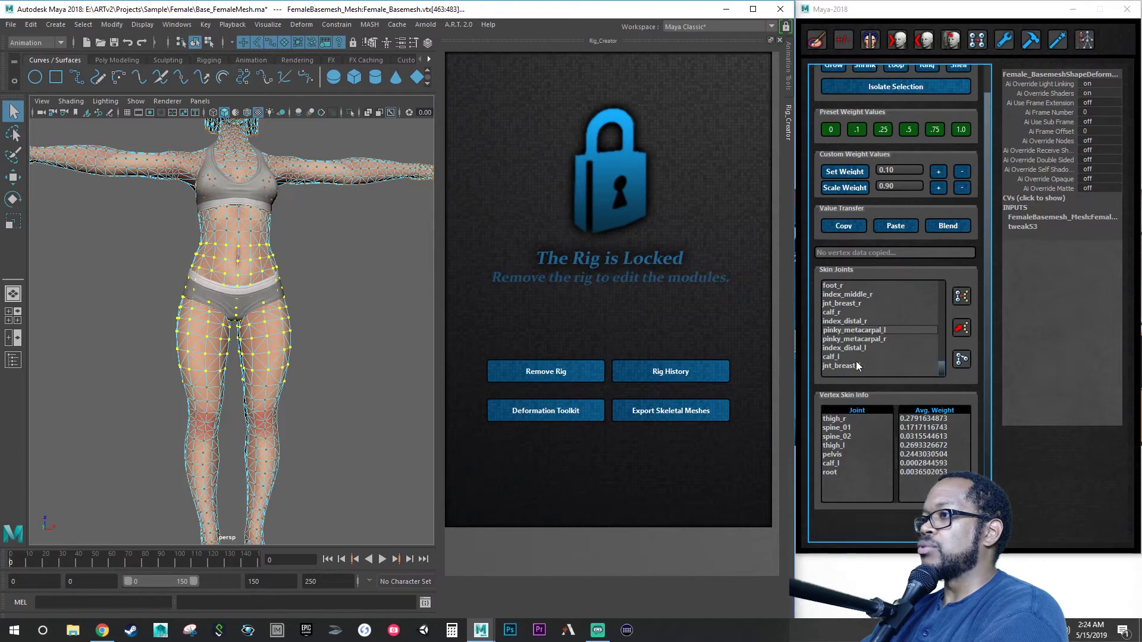
{"action": "scroll", "coordinate": [862, 355], "scroll_direction": "up", "scroll_amount": 1}
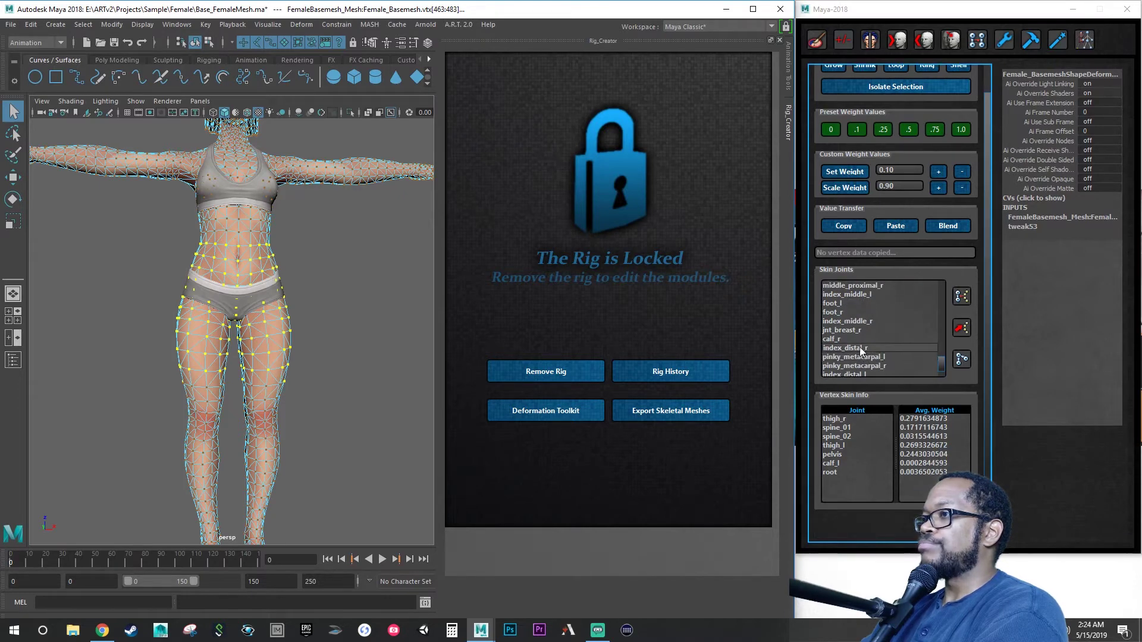
{"action": "scroll", "coordinate": [862, 351], "scroll_direction": "up", "scroll_amount": 4}
{"action": "scroll", "coordinate": [859, 344], "scroll_direction": "up", "scroll_amount": 4}
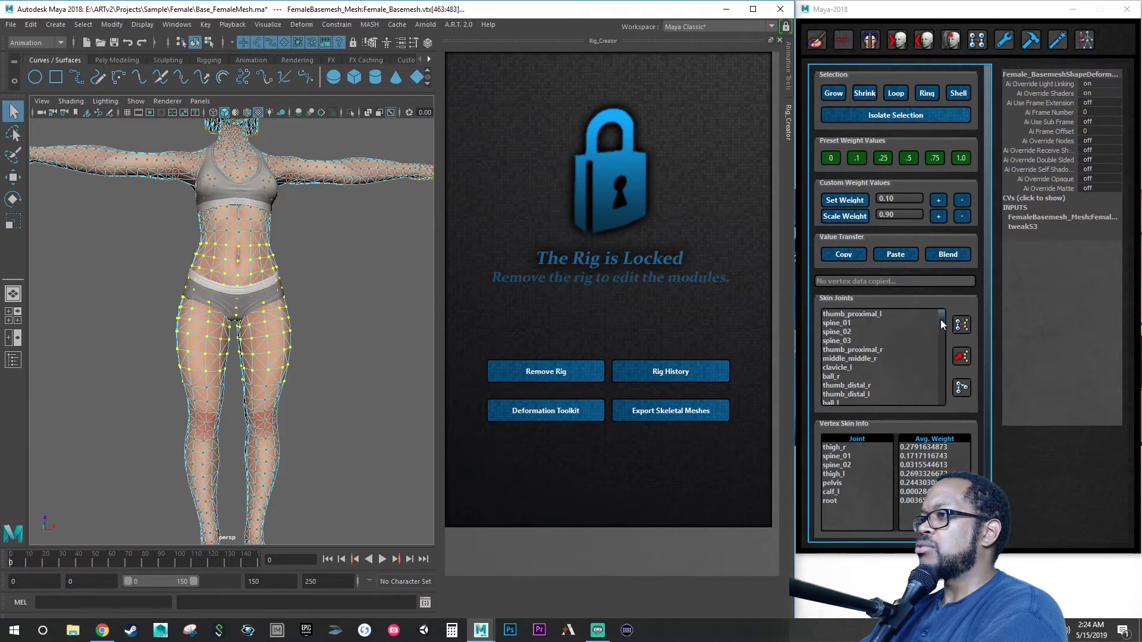
{"action": "left_click_drag", "start_coordinate": [941, 320], "coordinate": [940, 374]}
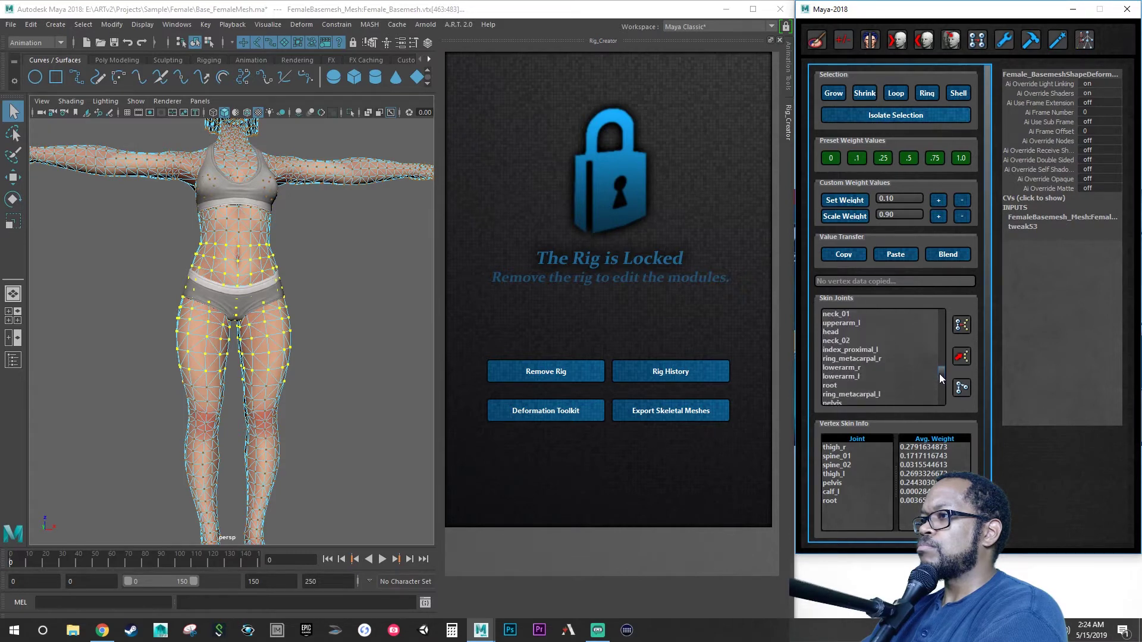
{"action": "left_click", "coordinate": [847, 384]}
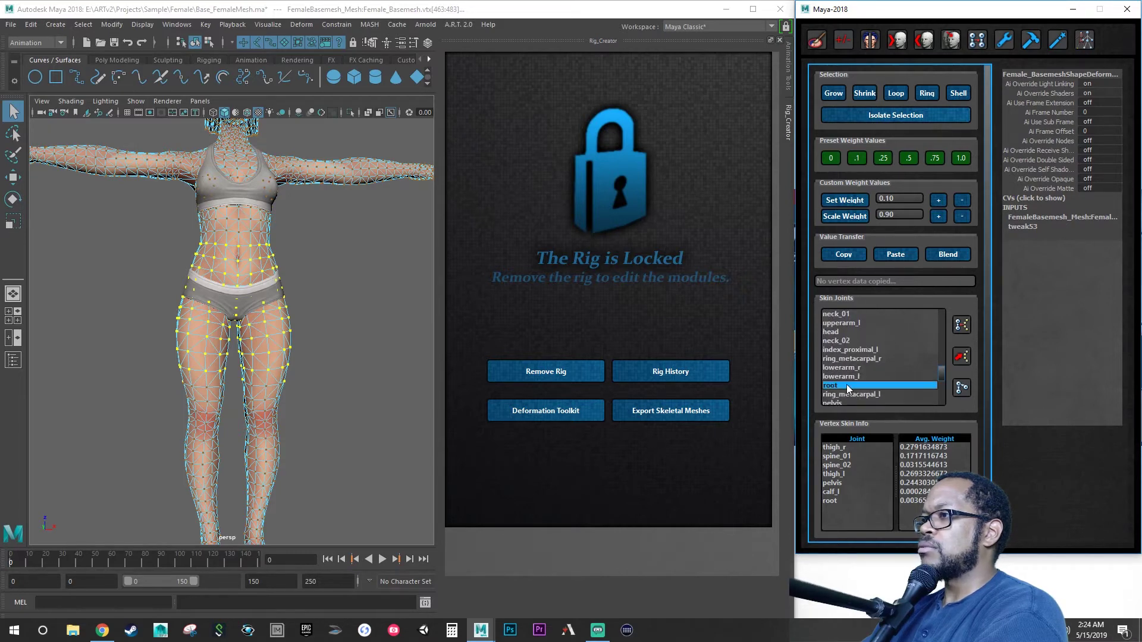
{"action": "left_click", "coordinate": [830, 161]}
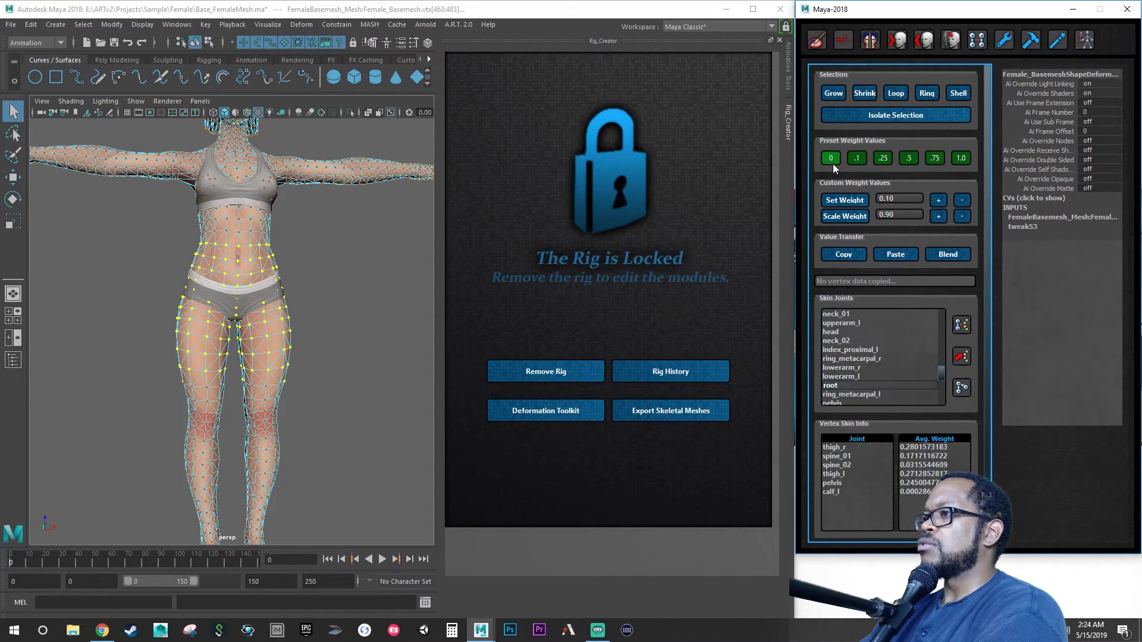
- Deselect the vertices, return the body mesh to object mode, and show NURBS curves in the viewport again
{"action": "left_click", "coordinate": [361, 289]}
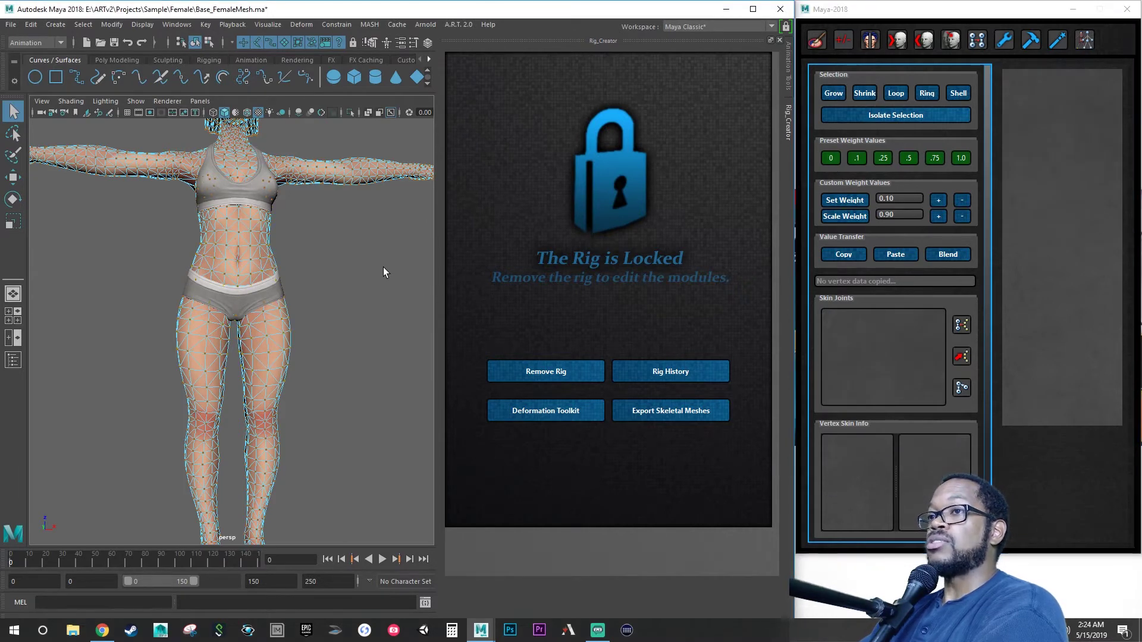
{"action": "key", "text": "f"}
{"action": "right_click_drag", "start_coordinate": [240, 269], "coordinate": [280, 255]}
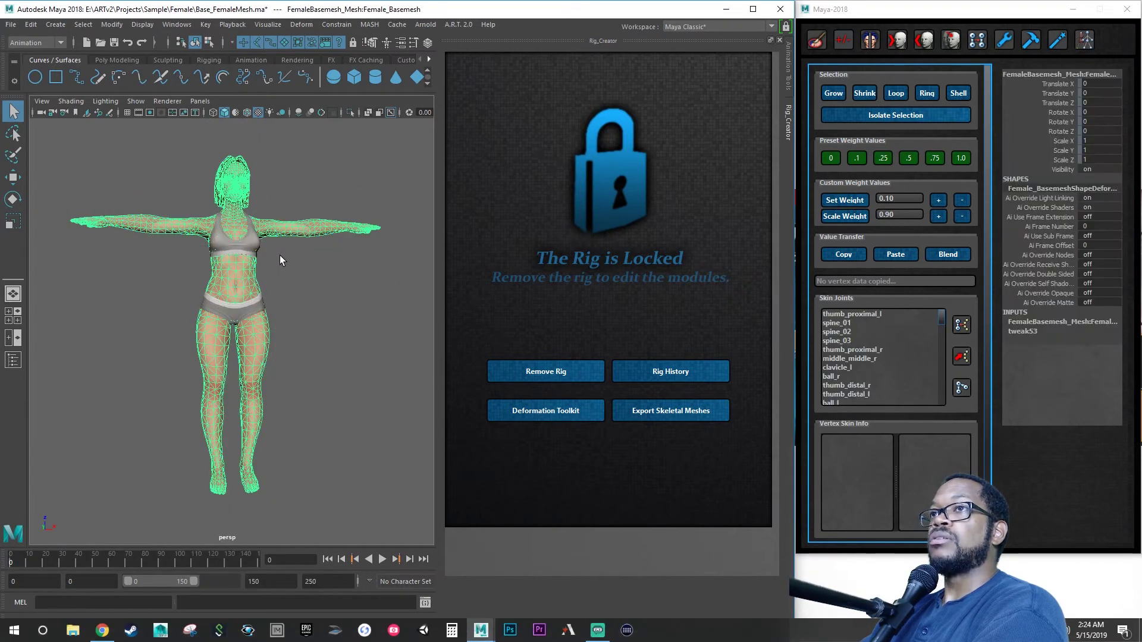
{"action": "left_click", "coordinate": [136, 101]}
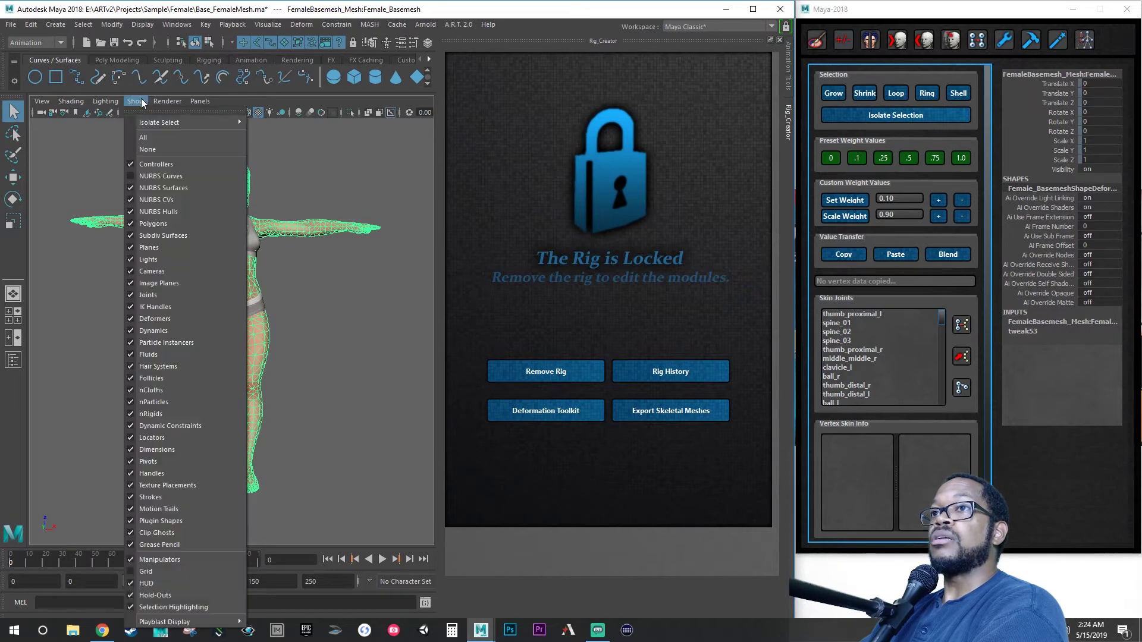
{"action": "left_click", "coordinate": [159, 173]}
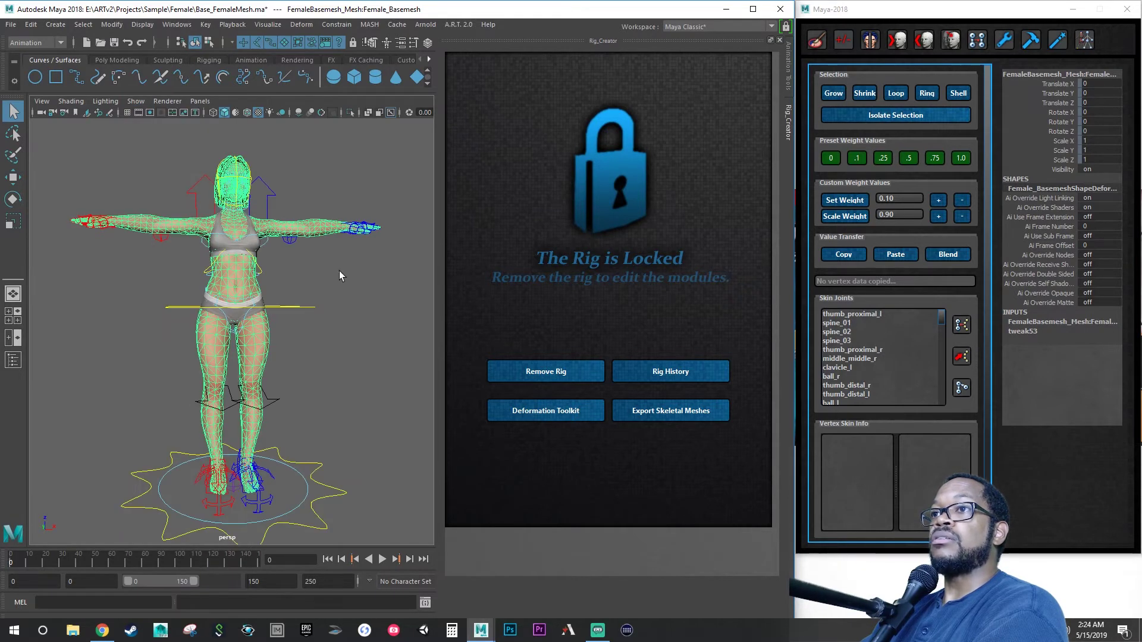
- Save the rig scene and close the Deformation Toolkit
{"action": "left_click_drag", "start_coordinate": [339, 271], "coordinate": [309, 280], "text": "alt"}
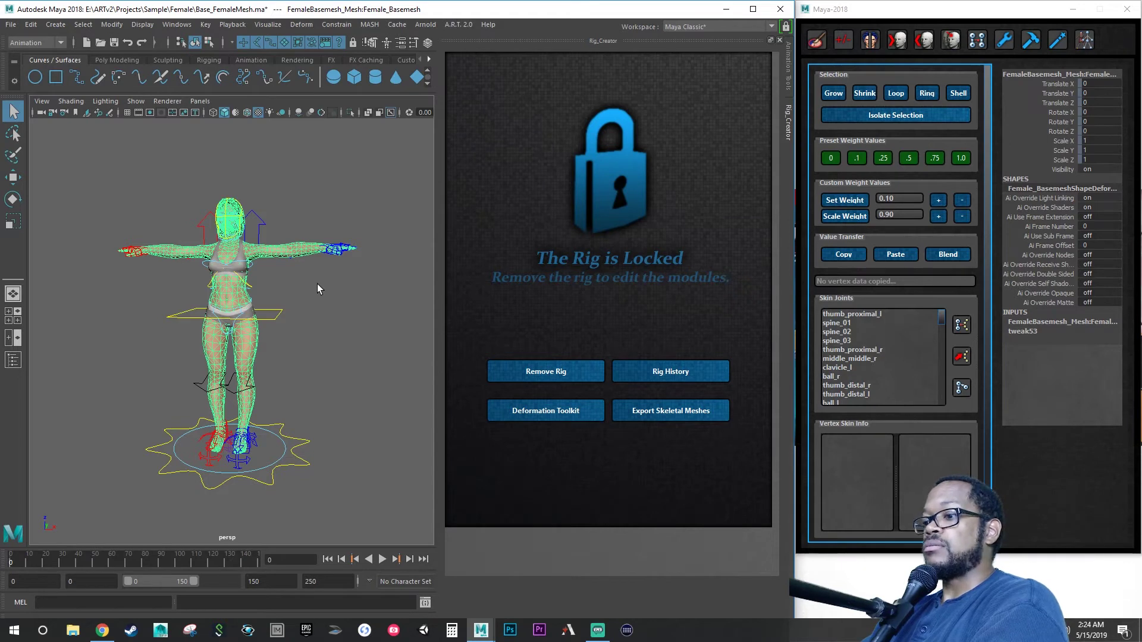
{"action": "key", "text": "ctrl+s"}
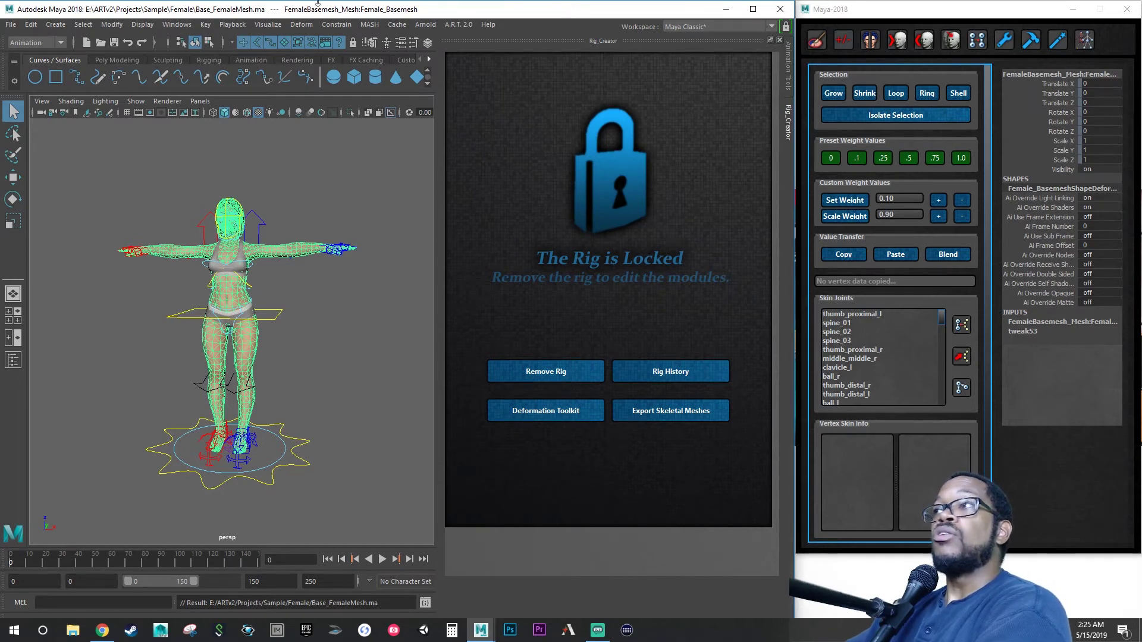
{"action": "left_click", "coordinate": [1127, 9]}
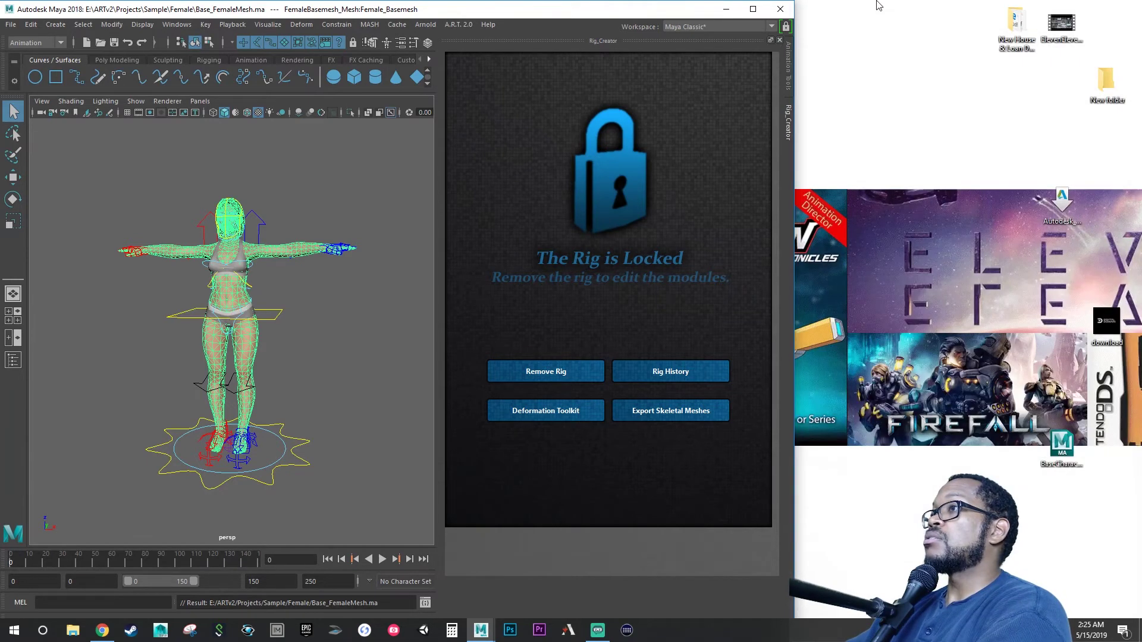
- Maximize the main window and open Female_BaseMesh_MocapTest.ma from the MocapTest folder
{"action": "left_click", "coordinate": [752, 8]}
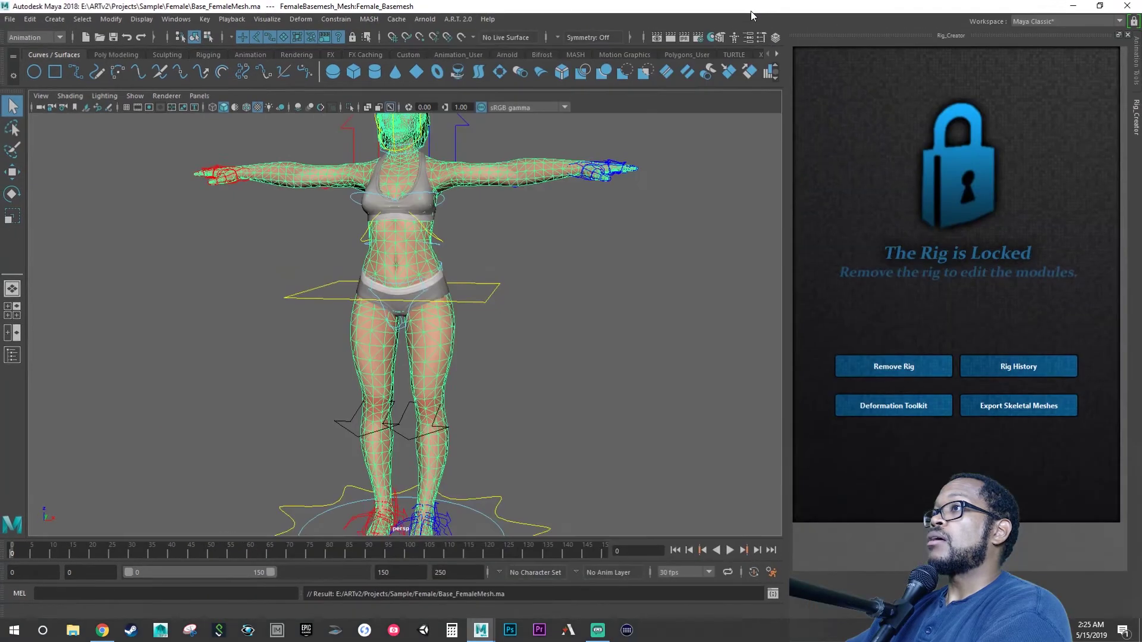
{"action": "left_click", "coordinate": [12, 19]}
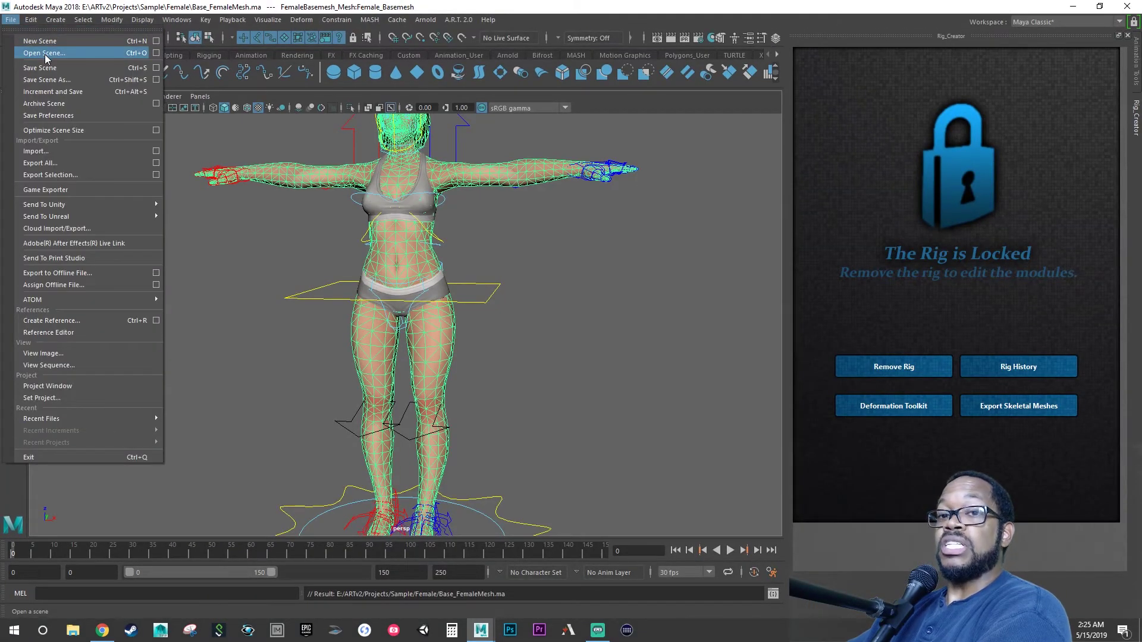
{"action": "left_click", "coordinate": [44, 53]}
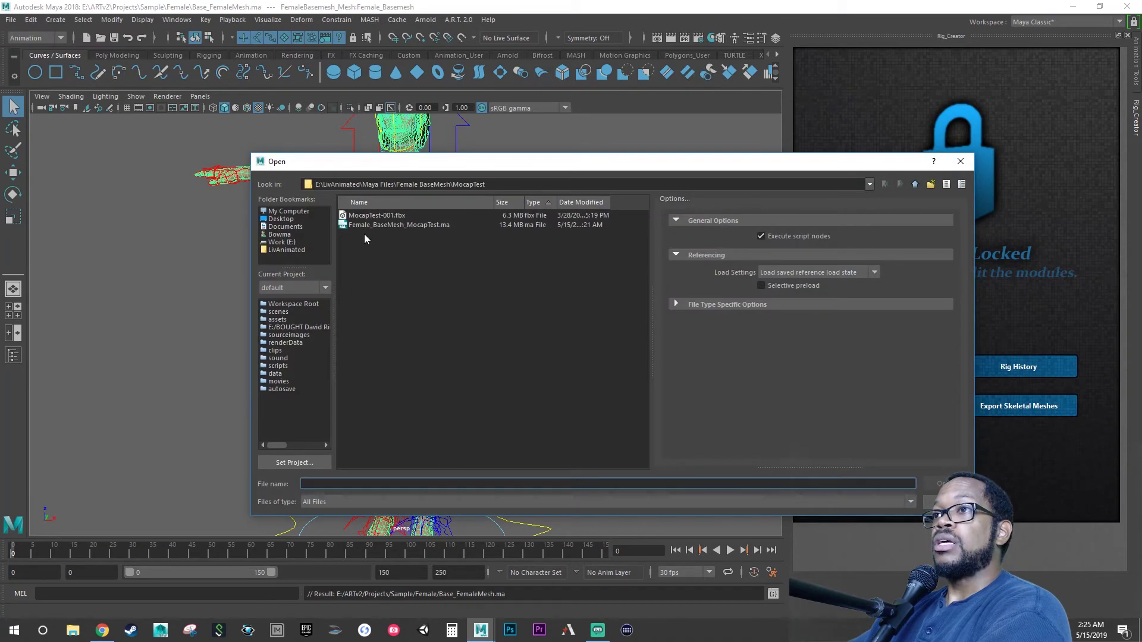
{"action": "left_click", "coordinate": [371, 226]}
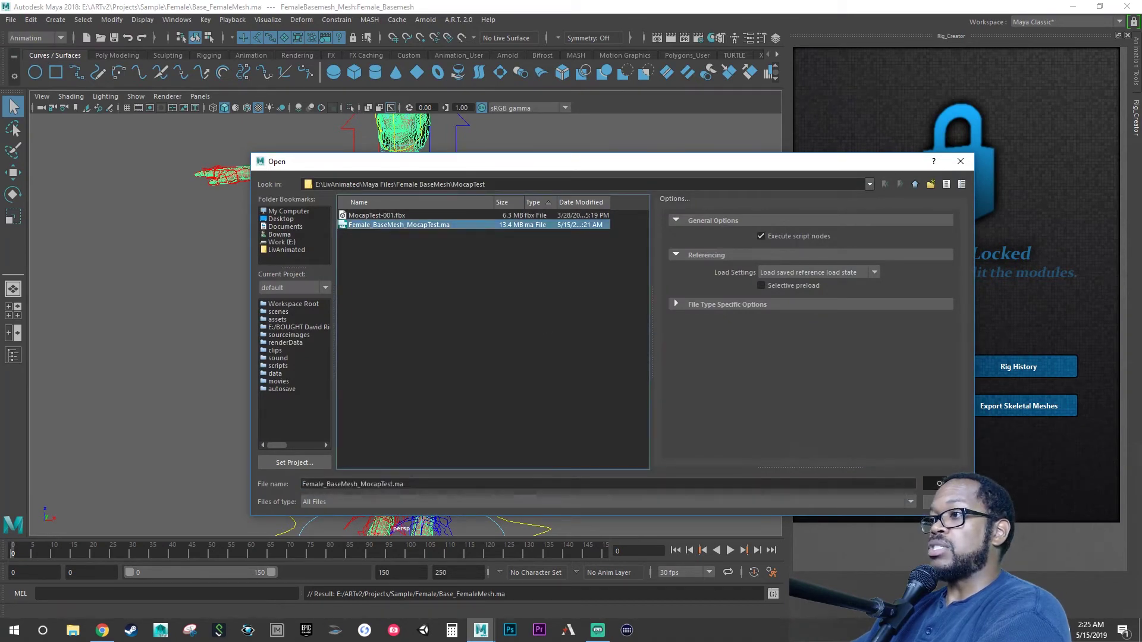
{"action": "key", "text": "Return"}
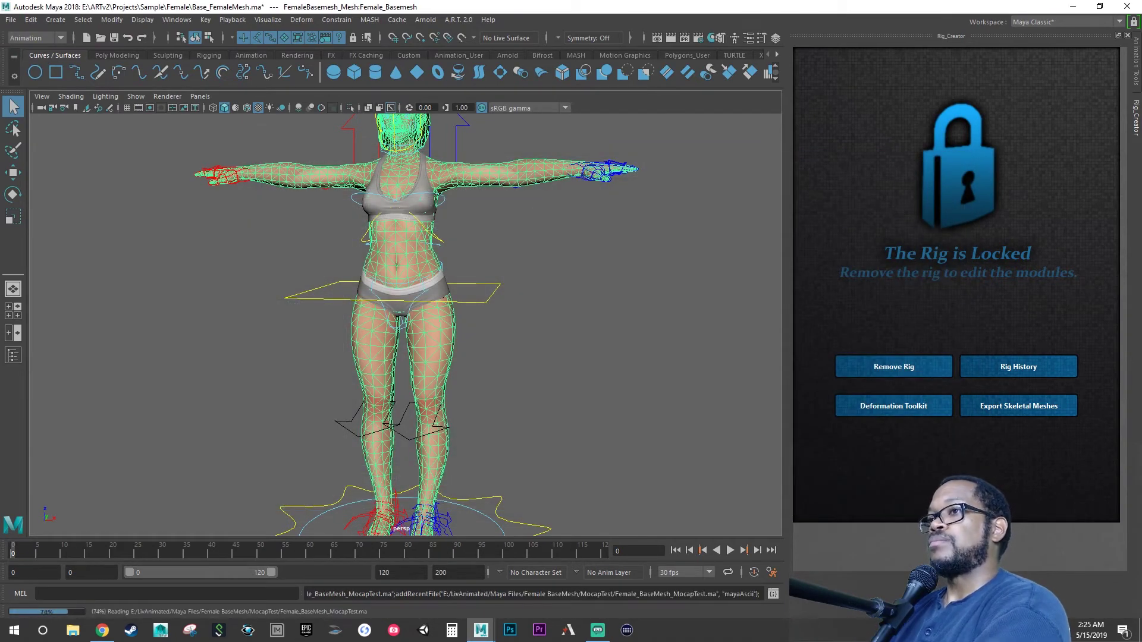
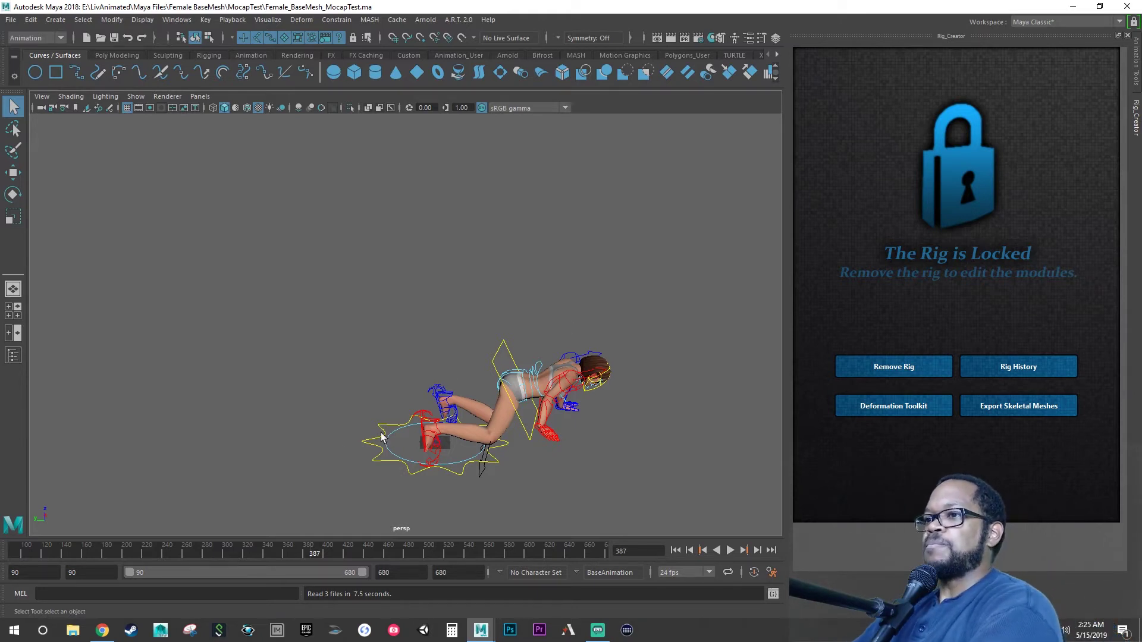
- Move the current time to frame 90 at the start of the range and close the Rig Creator panel
{"action": "left_click_drag", "start_coordinate": [259, 547], "coordinate": [9, 529]}
{"action": "left_click_drag", "start_coordinate": [332, 462], "coordinate": [399, 435], "text": "alt"}
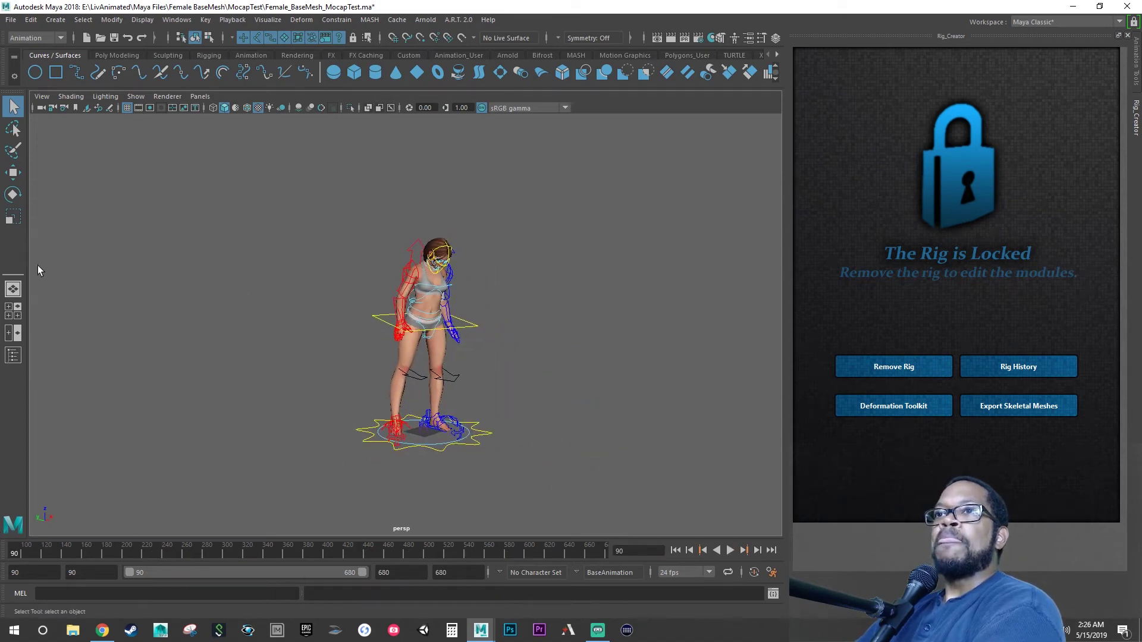
{"action": "left_click", "coordinate": [1128, 37]}
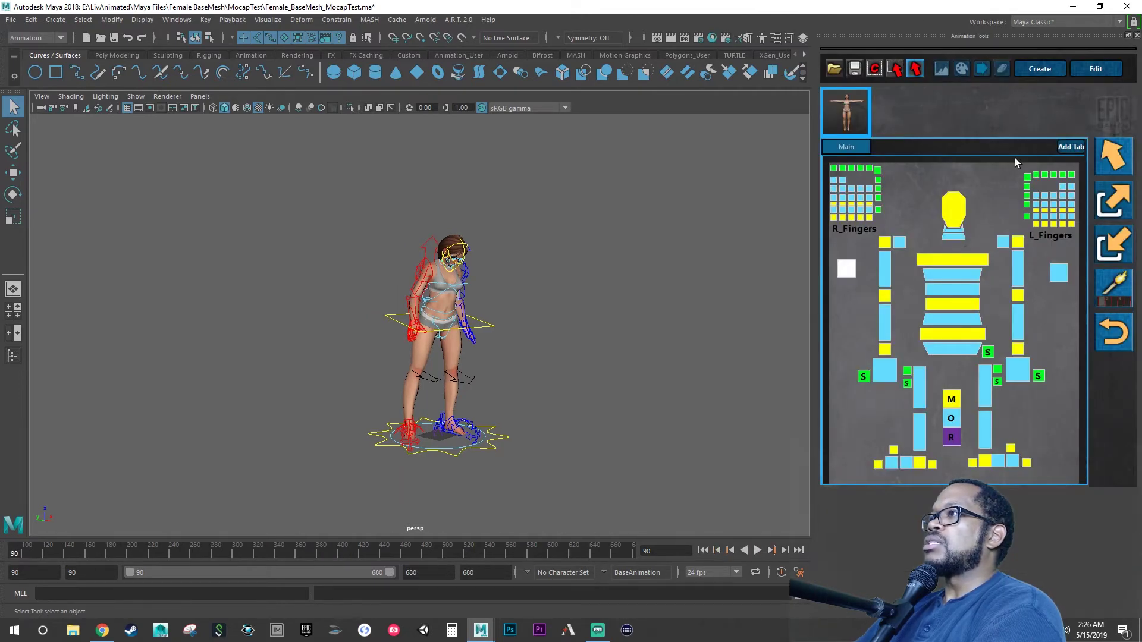
{"action": "left_click_drag", "start_coordinate": [497, 310], "coordinate": [559, 334], "text": "alt"}
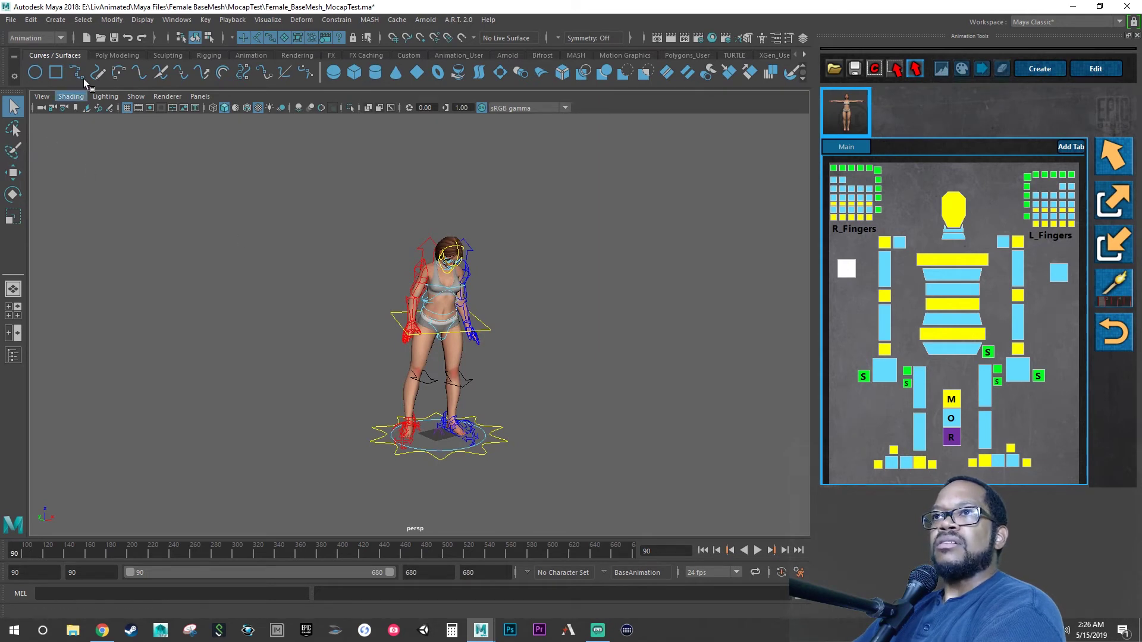
- Open the Graph Editor and select all Base_FemaleMesh rig controls, including FK, IK, special controls, settings and spaces
{"action": "left_click", "coordinate": [189, 21]}
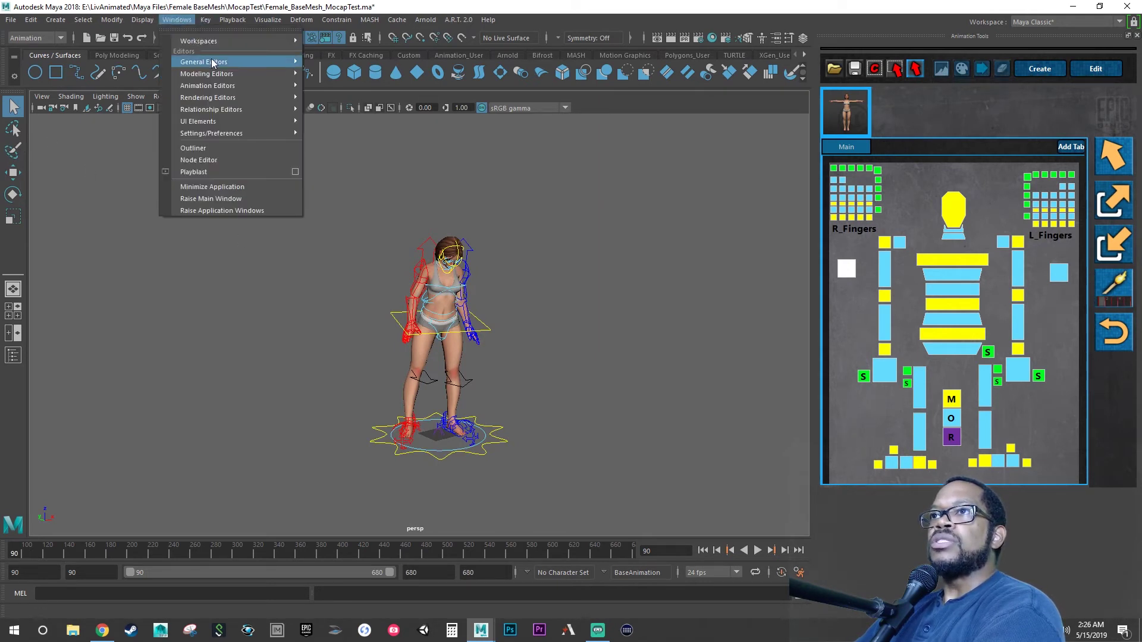
{"action": "mouse_move", "coordinate": [229, 88]}
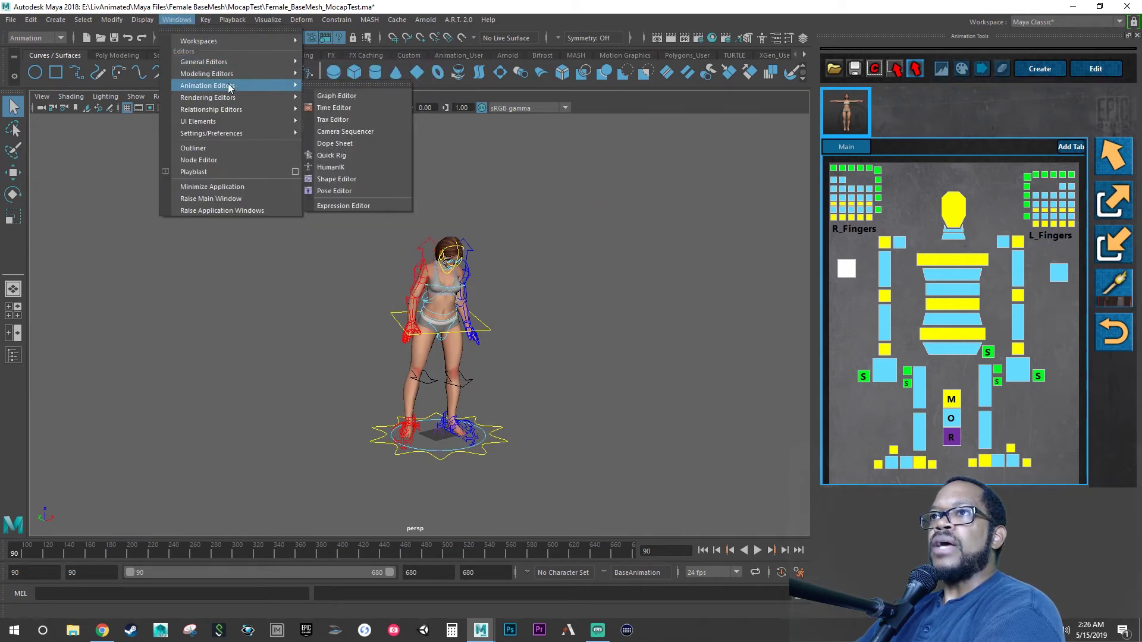
{"action": "left_click", "coordinate": [326, 96]}
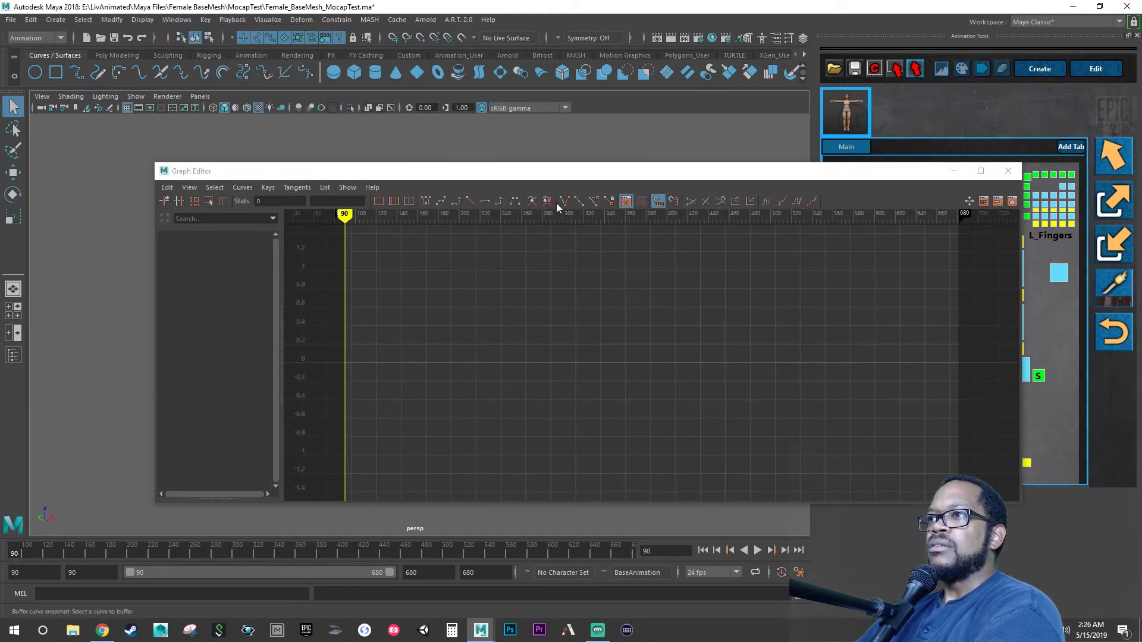
{"action": "left_click", "coordinate": [1112, 159]}
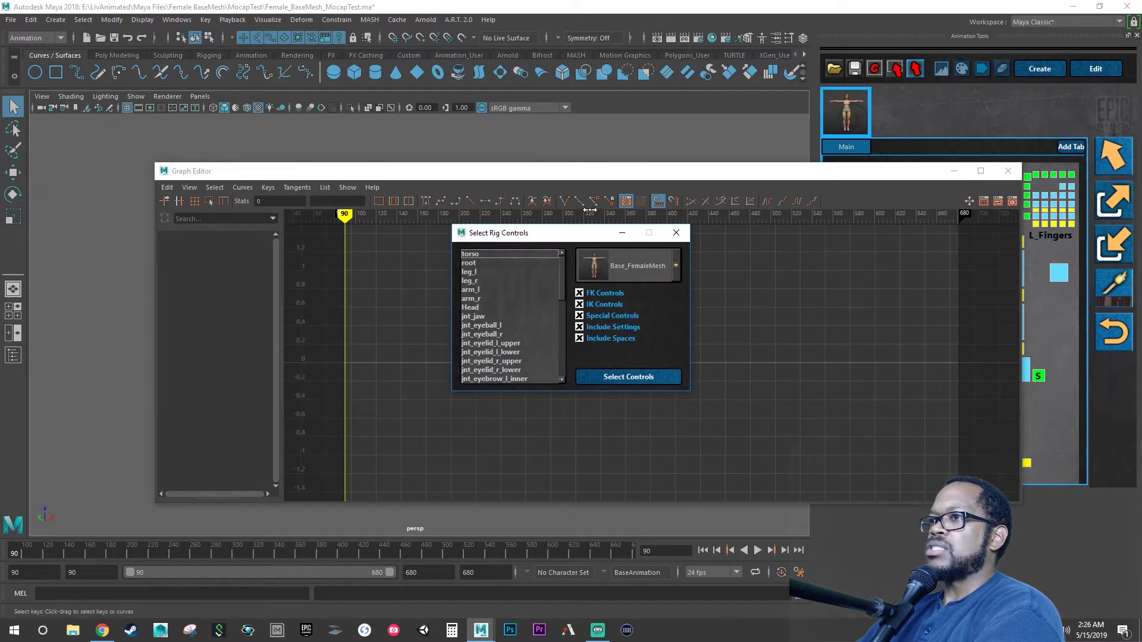
{"action": "left_click_drag", "start_coordinate": [499, 254], "coordinate": [481, 407]}
{"action": "left_click", "coordinate": [616, 376]}
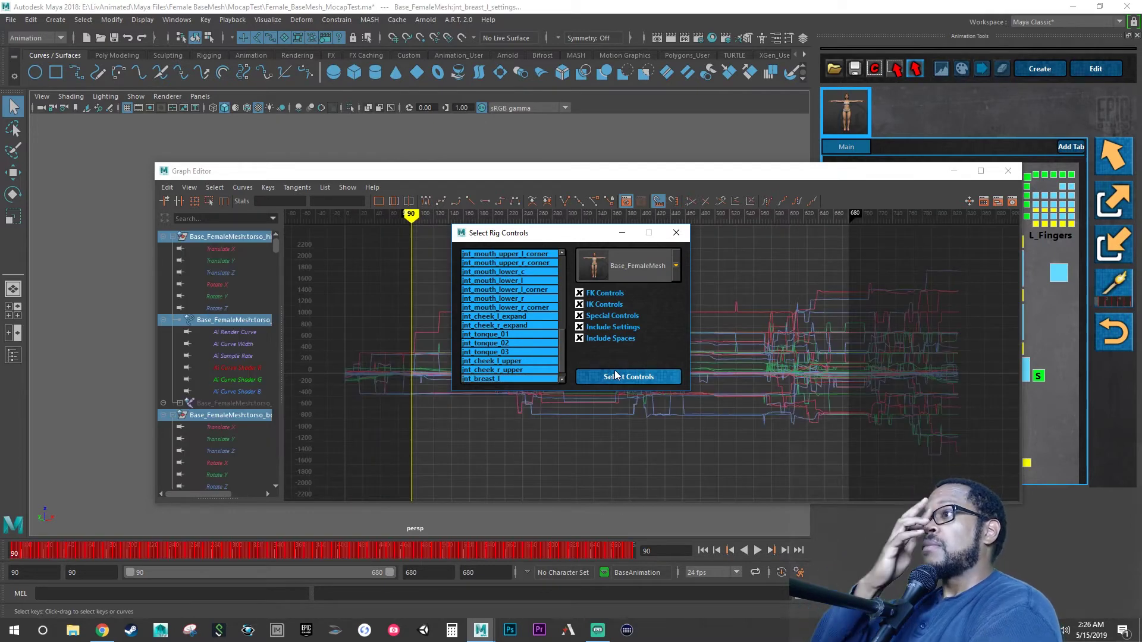
- Delete all animation keys before frame 90 and after frame 680 from the control curves
{"action": "left_click", "coordinate": [327, 333]}
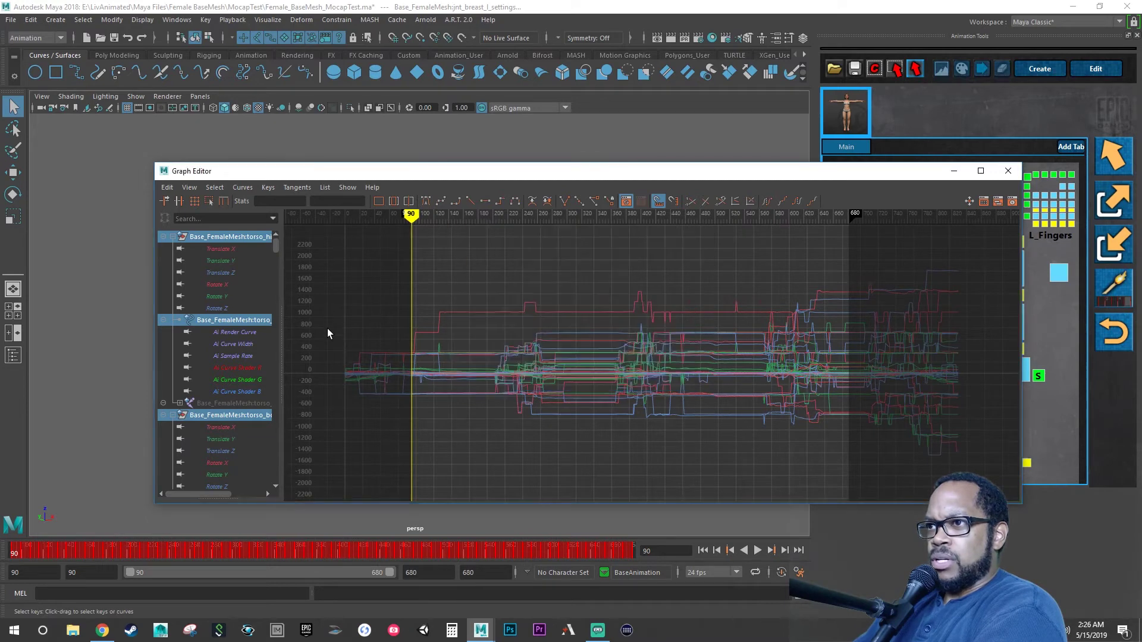
{"action": "left_click_drag", "start_coordinate": [375, 417], "coordinate": [410, 420]}
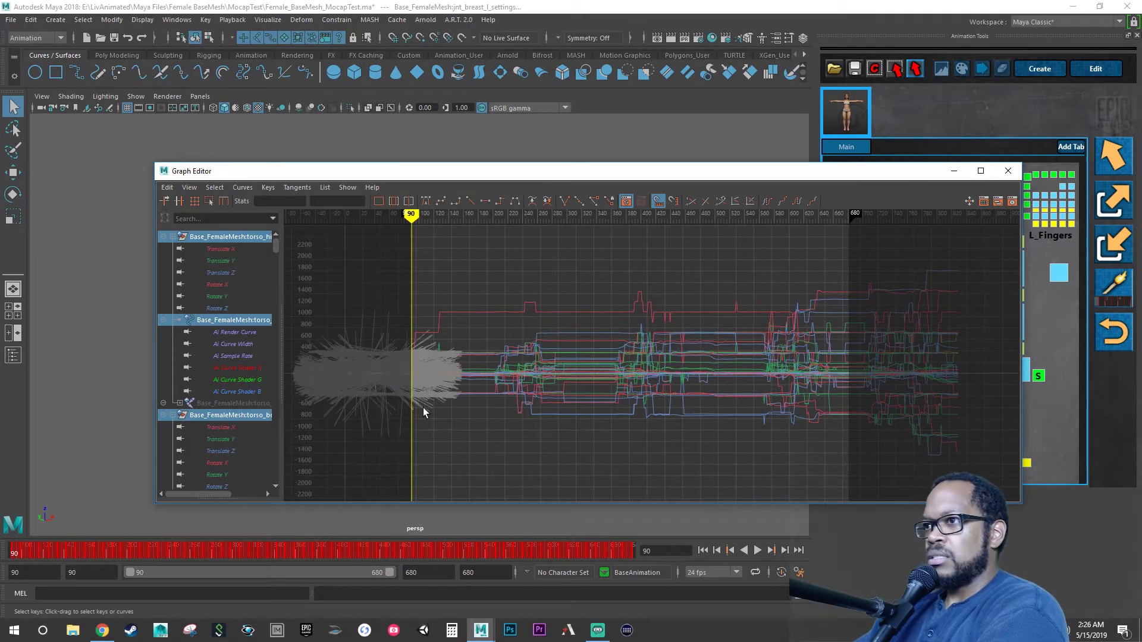
{"action": "key", "text": "Delete"}
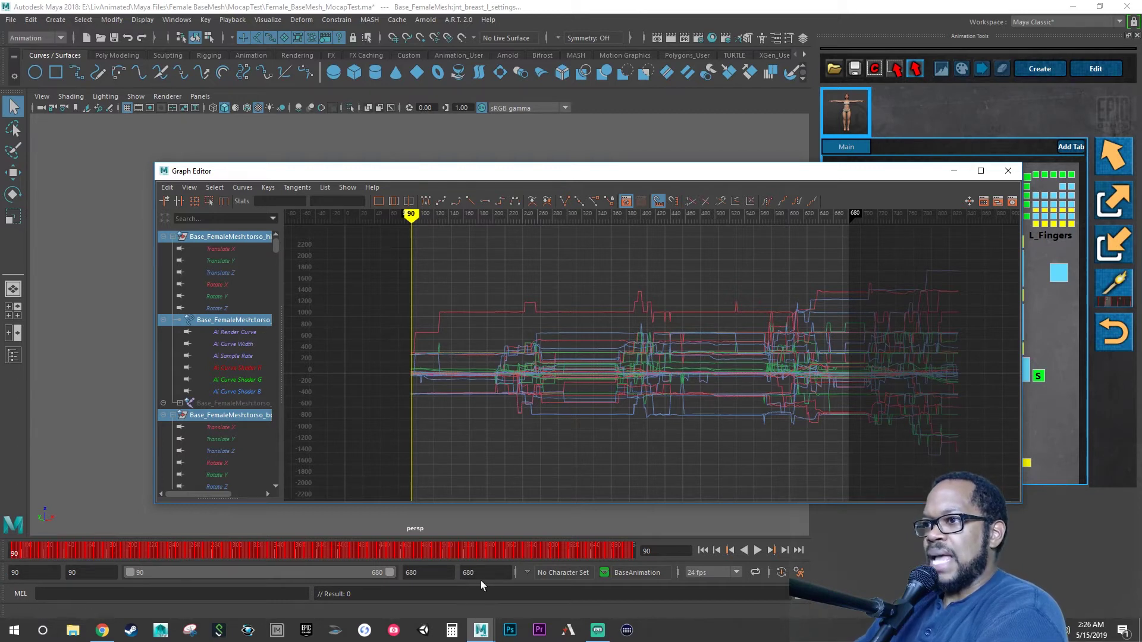
{"action": "mouse_move", "coordinate": [1000, 240]}
{"action": "left_mouse_down"}
{"action": "mouse_move", "coordinate": [964, 351]}
{"action": "mouse_move", "coordinate": [888, 464]}
{"action": "mouse_move", "coordinate": [851, 481]}
{"action": "left_mouse_up"}
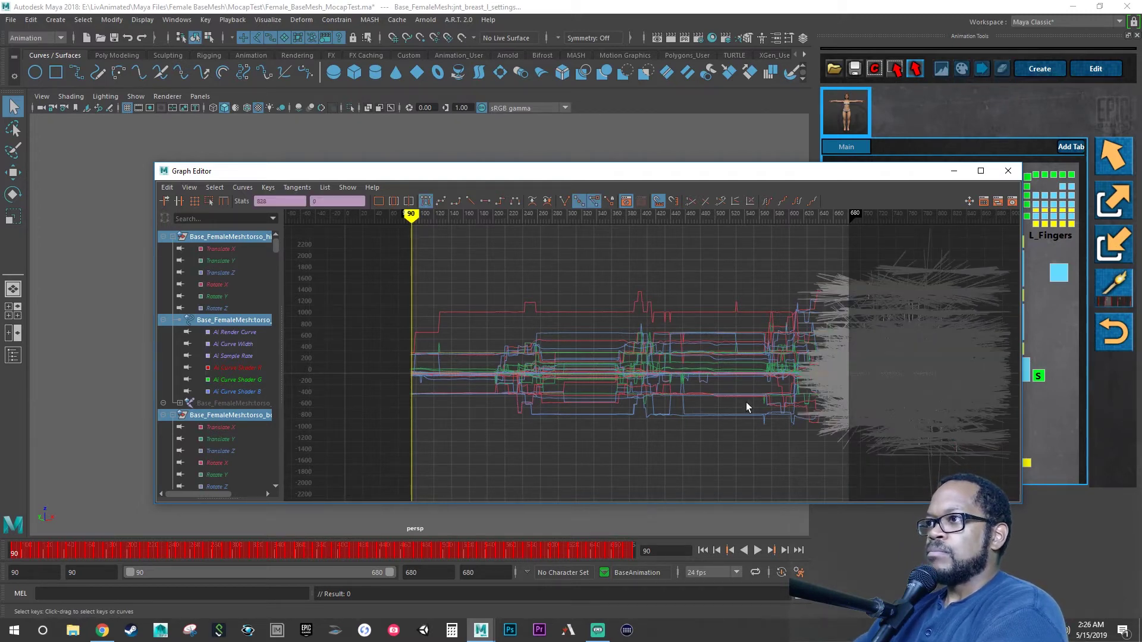
{"action": "key", "text": "Delete"}
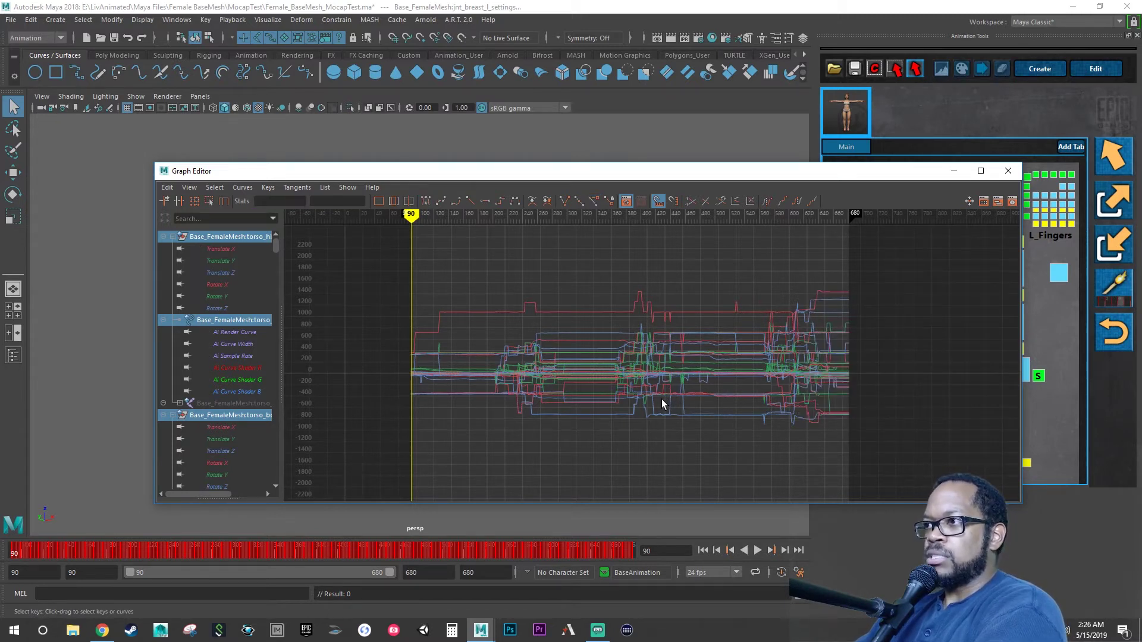
- Apply the Euler Filter to the curves, close the graph and control-selection windows, and save the scene
{"action": "left_click", "coordinate": [243, 188]}
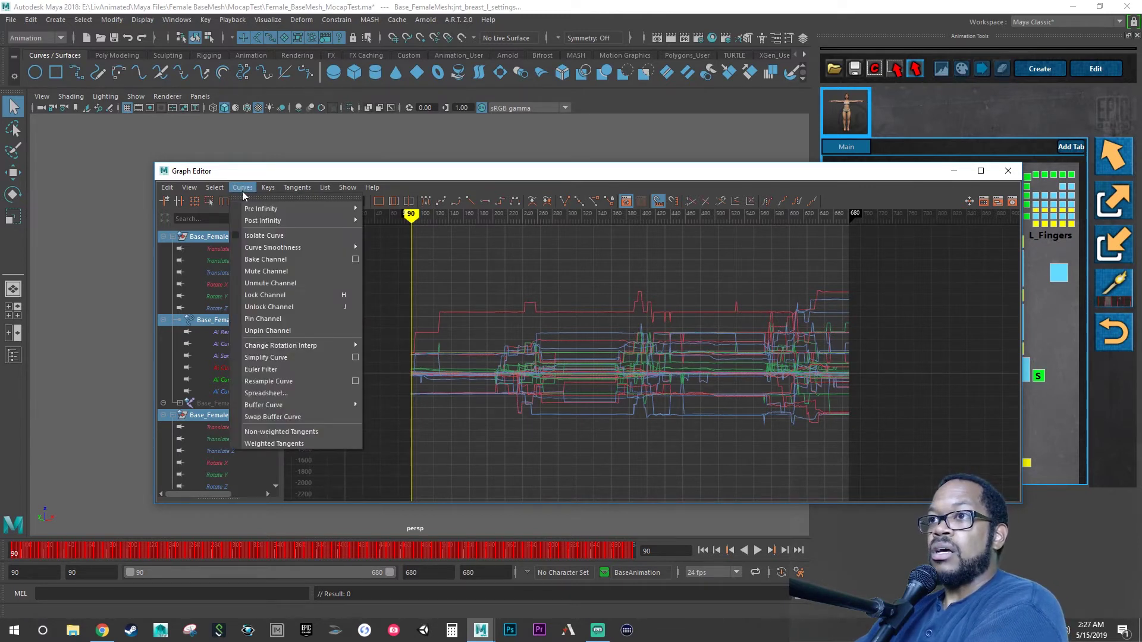
{"action": "left_click", "coordinate": [282, 369]}
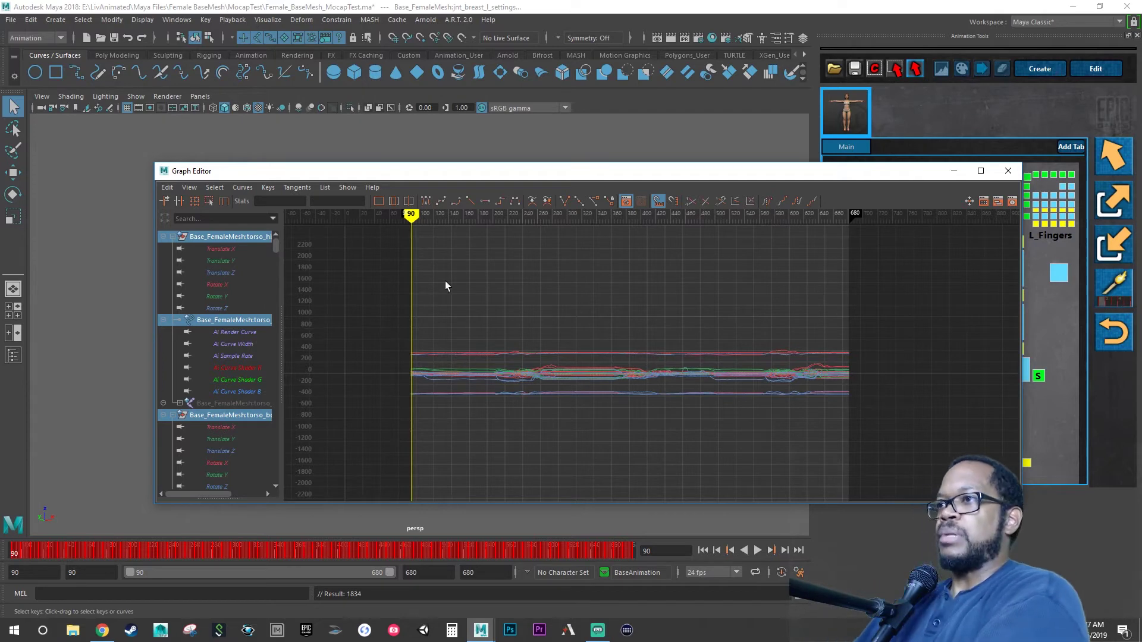
{"action": "left_click", "coordinate": [1009, 171]}
{"action": "left_click", "coordinate": [676, 232]}
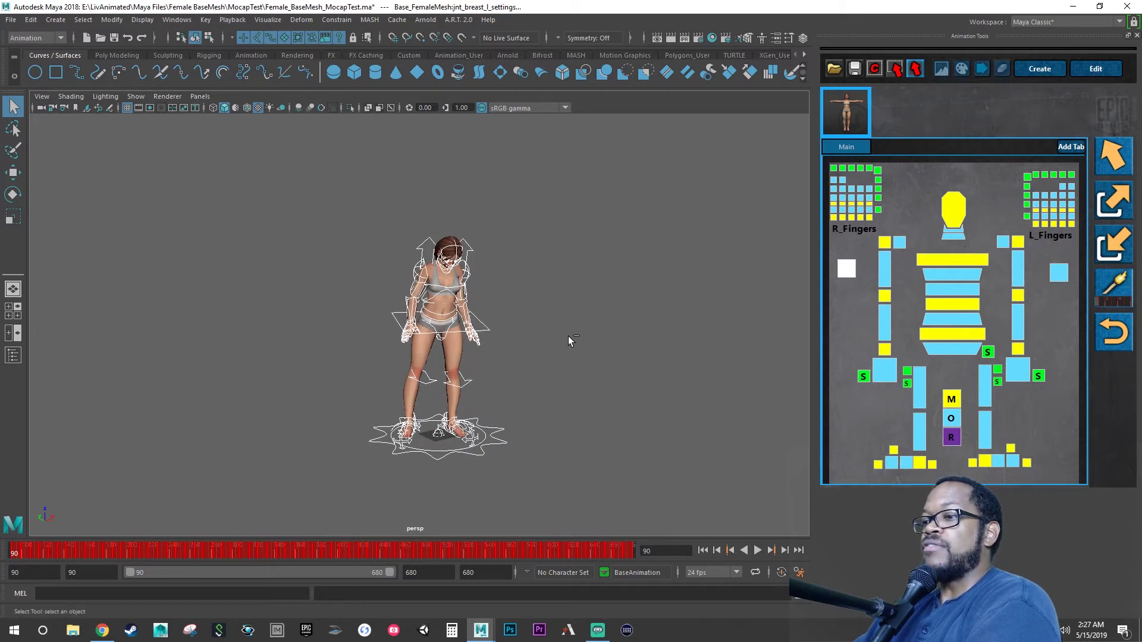
{"action": "key", "text": "ctrl+s"}
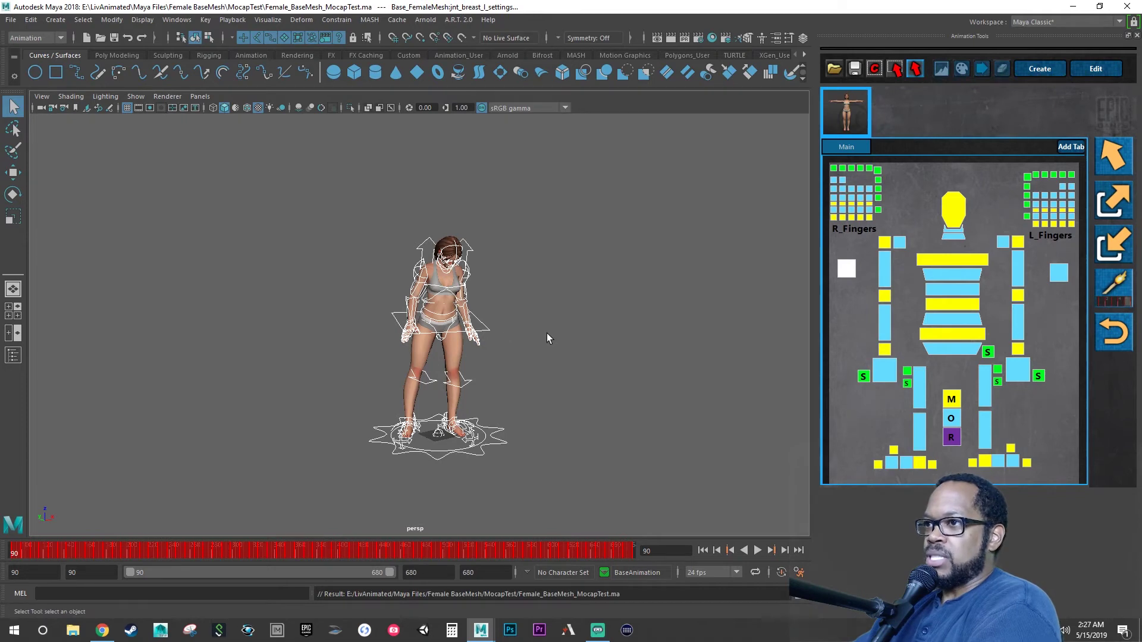
- Add an FBX motion export sequence for Base_FemaleMesh and turn off Export Custom Attribute Curves
{"action": "left_click_drag", "start_coordinate": [547, 338], "coordinate": [534, 343], "text": "alt"}
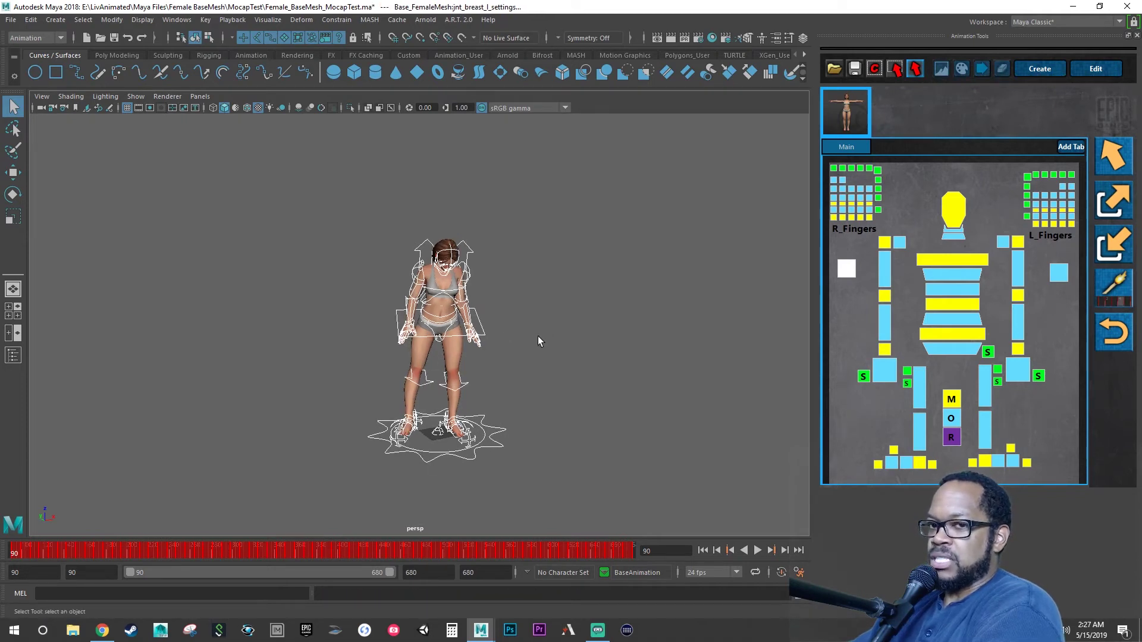
{"action": "left_click", "coordinate": [1114, 200]}
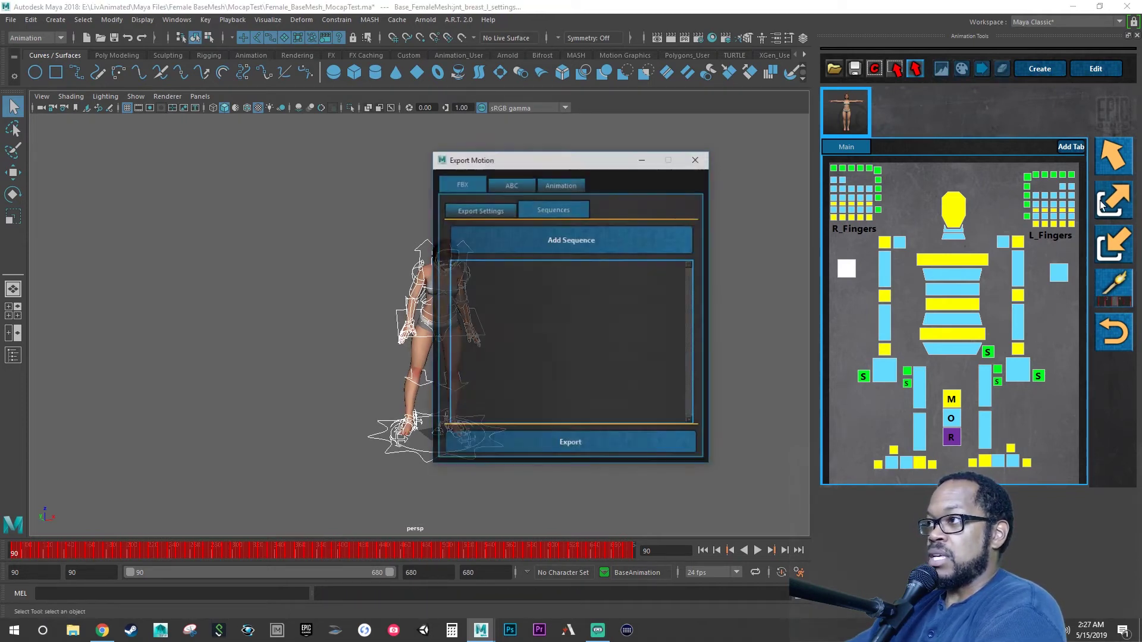
{"action": "left_click", "coordinate": [639, 234]}
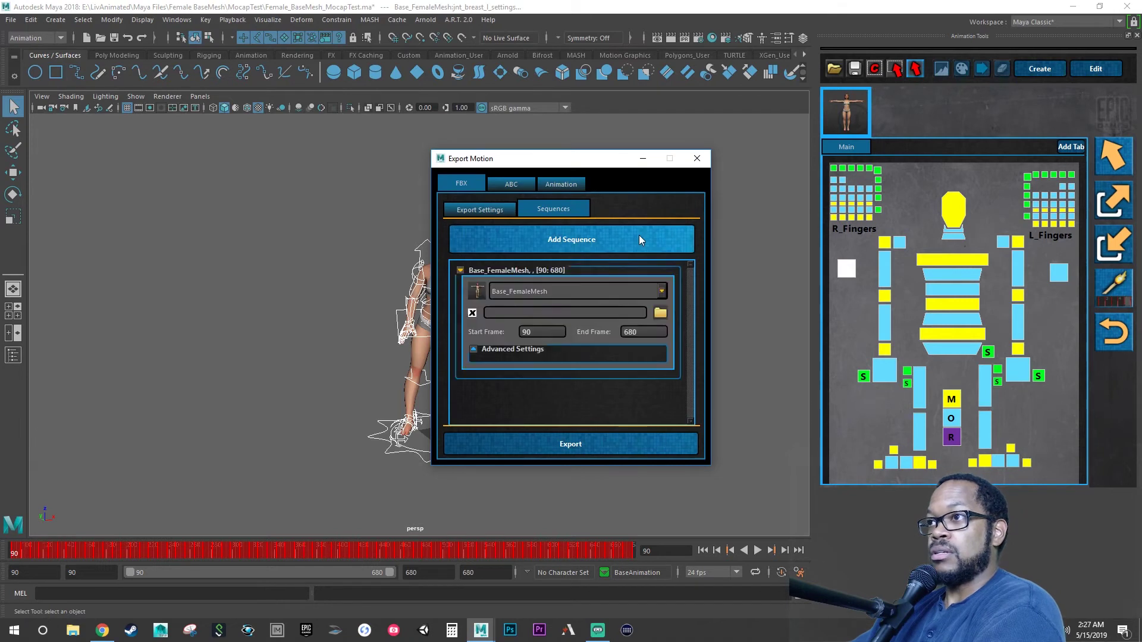
{"action": "left_click", "coordinate": [489, 209]}
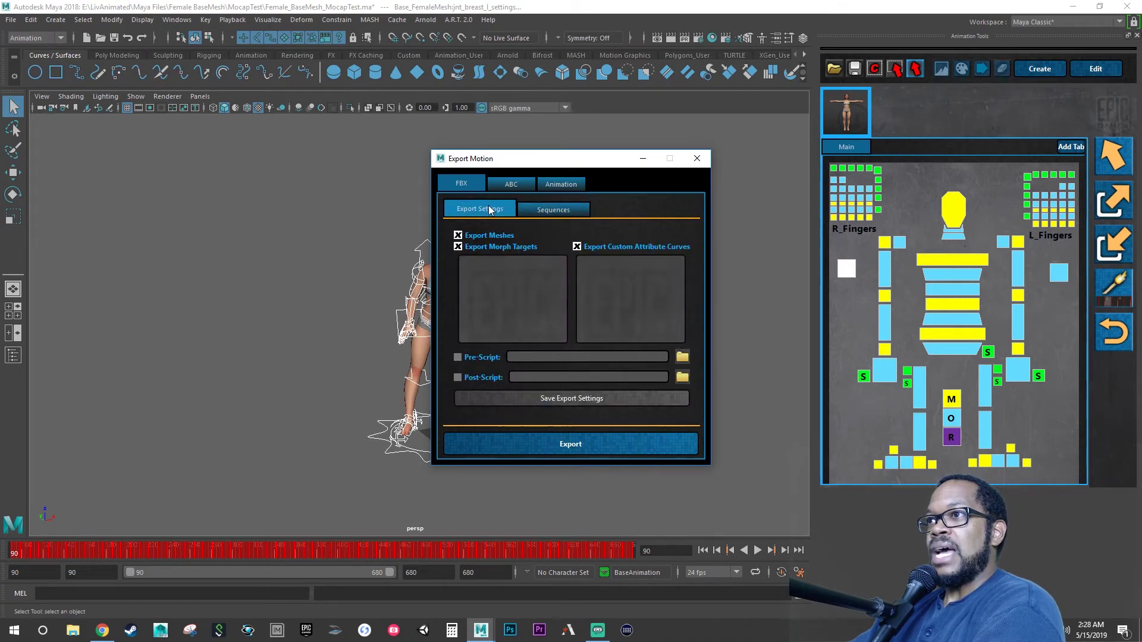
{"action": "left_click", "coordinate": [593, 245]}
{"action": "left_click_drag", "start_coordinate": [589, 159], "coordinate": [680, 158]}
{"action": "left_click", "coordinate": [640, 208]}
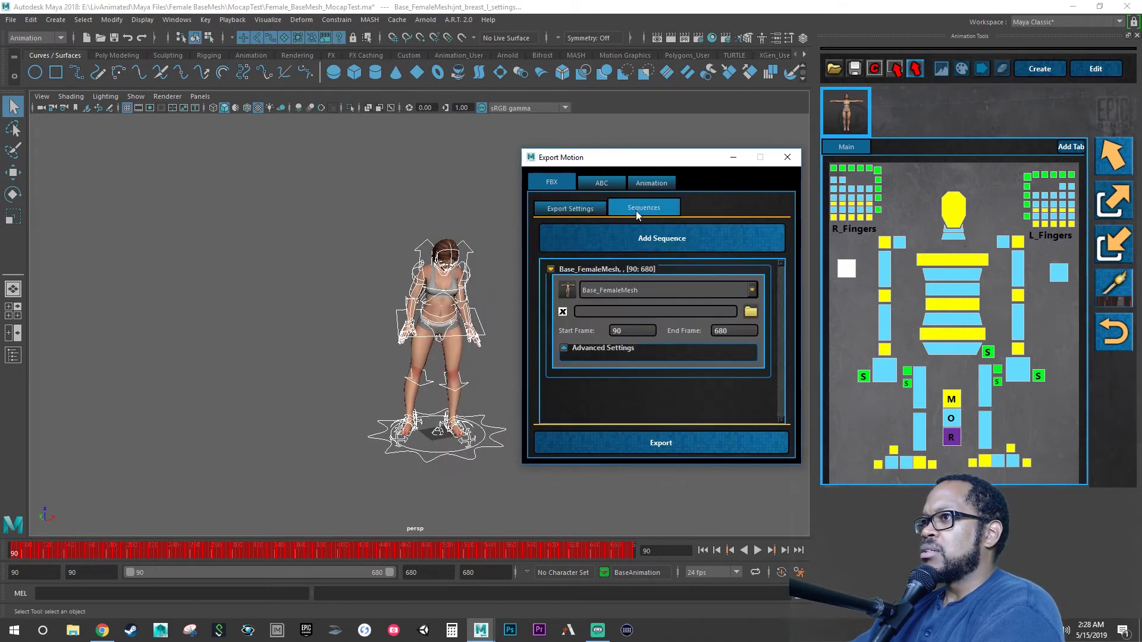
- Browse to the LivAnimated folder Maya Files\Female BaseMesh\_EXPORT as the sequence's output location
{"action": "left_click", "coordinate": [751, 310]}
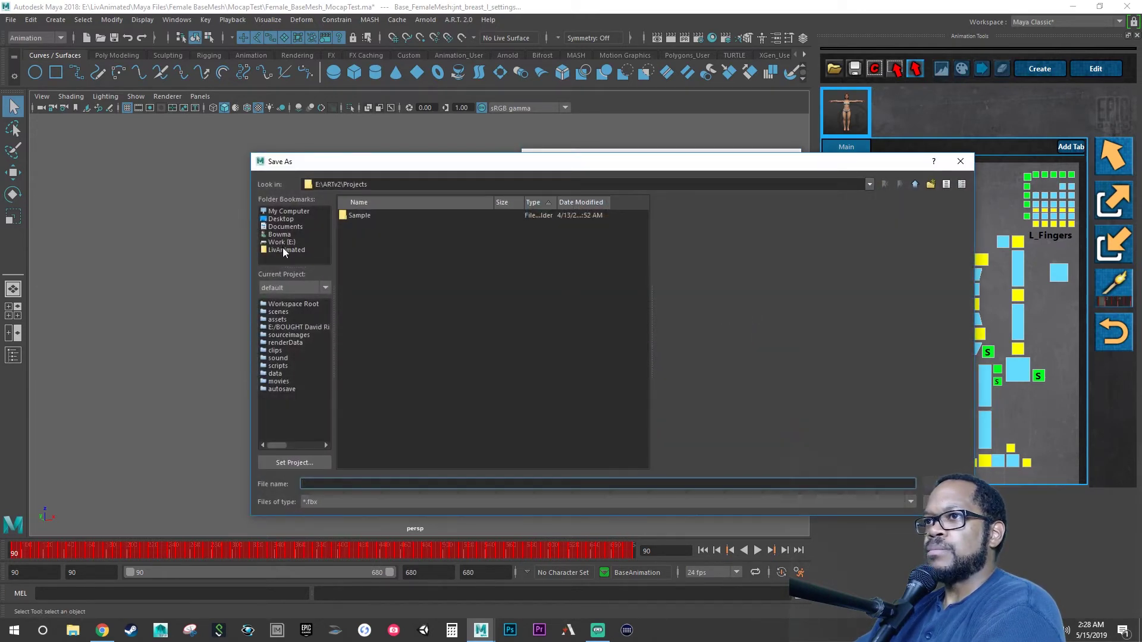
{"action": "left_click", "coordinate": [284, 249]}
{"action": "double_click", "coordinate": [366, 224]}
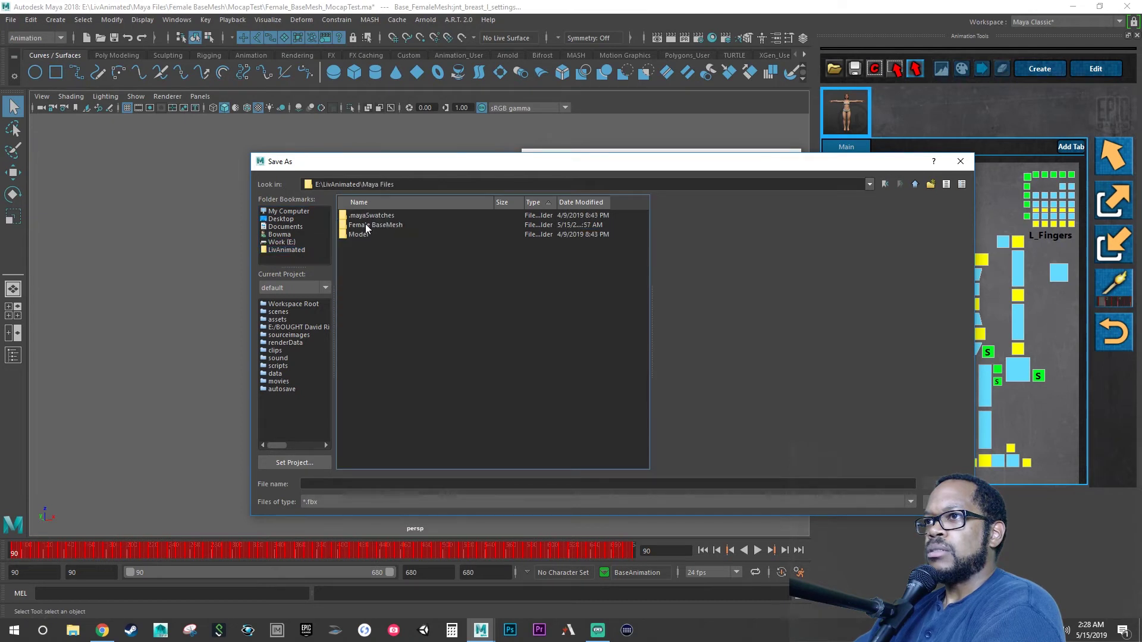
{"action": "double_click", "coordinate": [383, 225]}
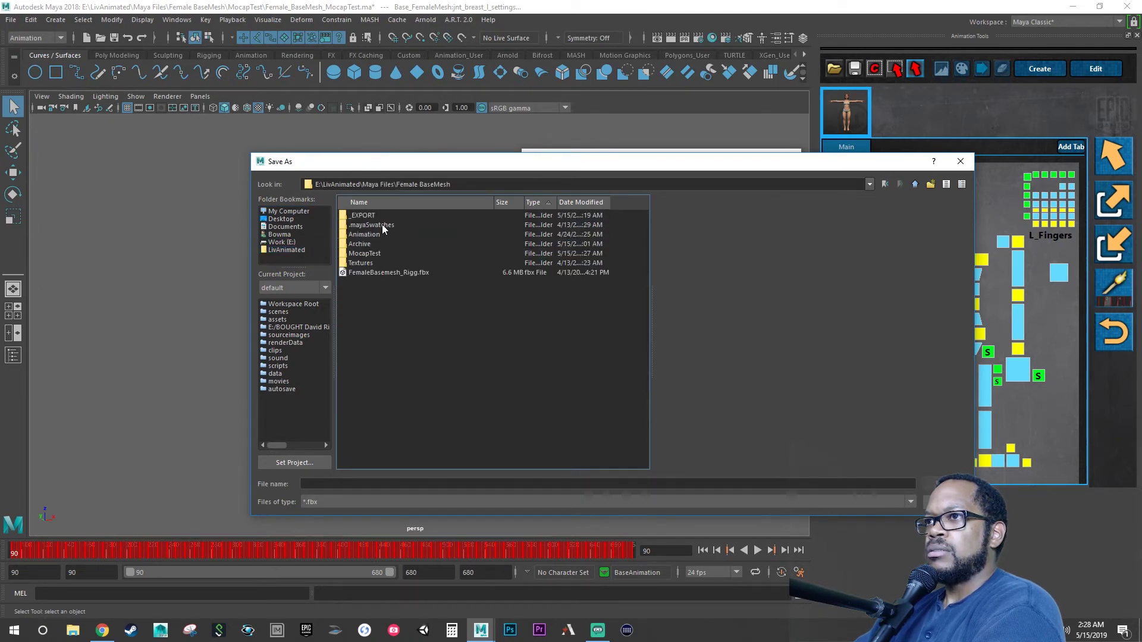
{"action": "double_click", "coordinate": [369, 215]}
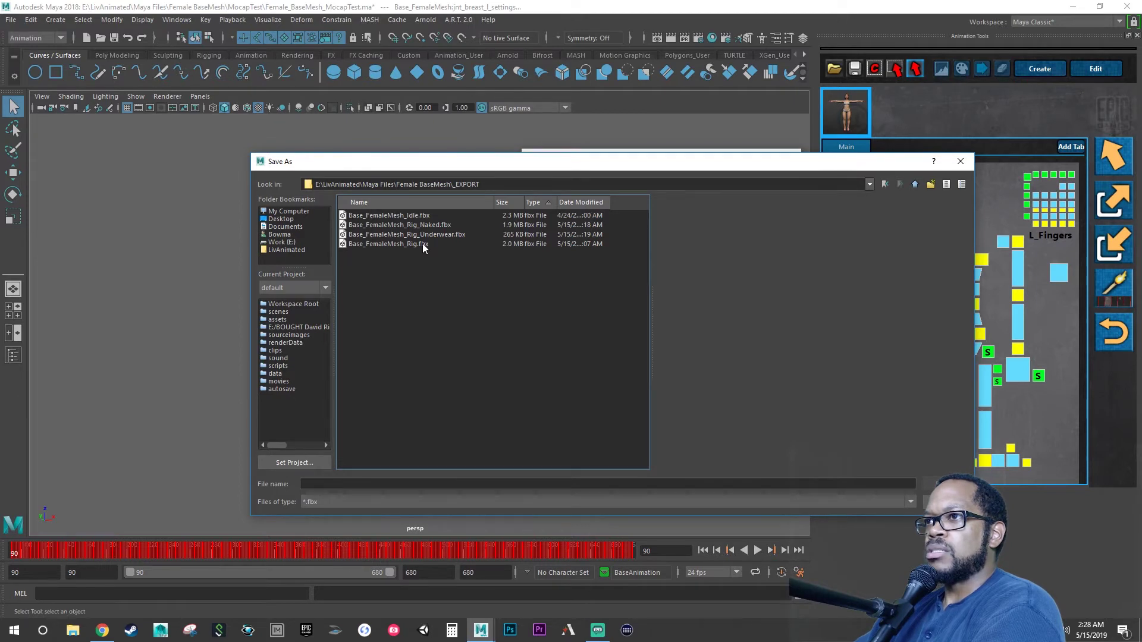
- Set the sequence's output file to Base_FemaleMesh_MocapTest.fbx, adapting the name of the existing idle export
{"action": "left_click", "coordinate": [419, 215]}
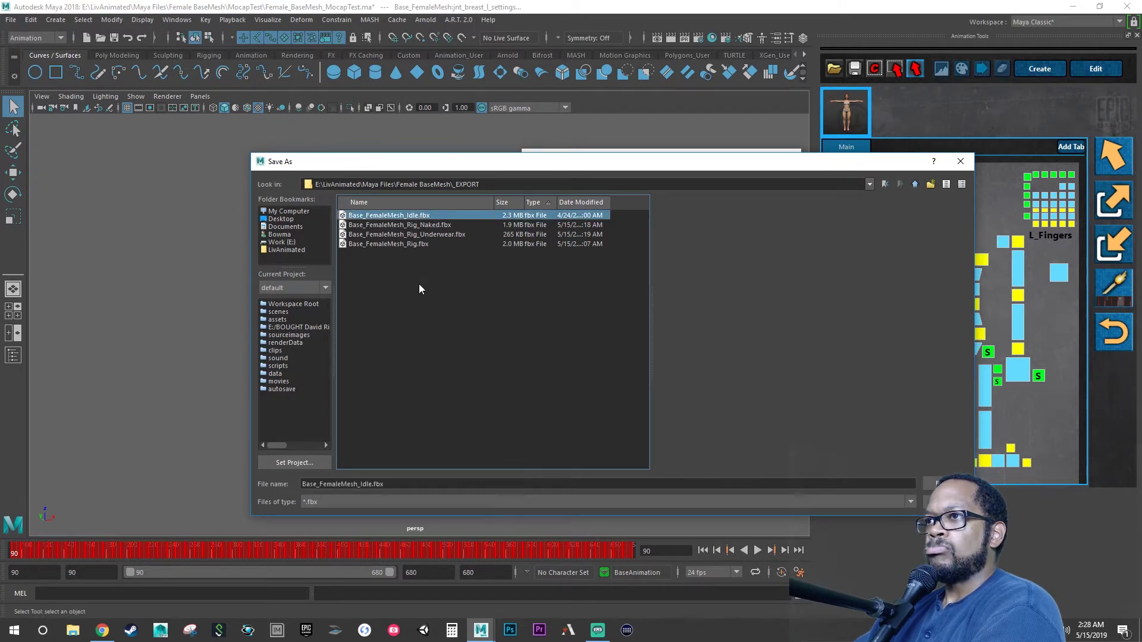
{"action": "left_click", "coordinate": [373, 483]}
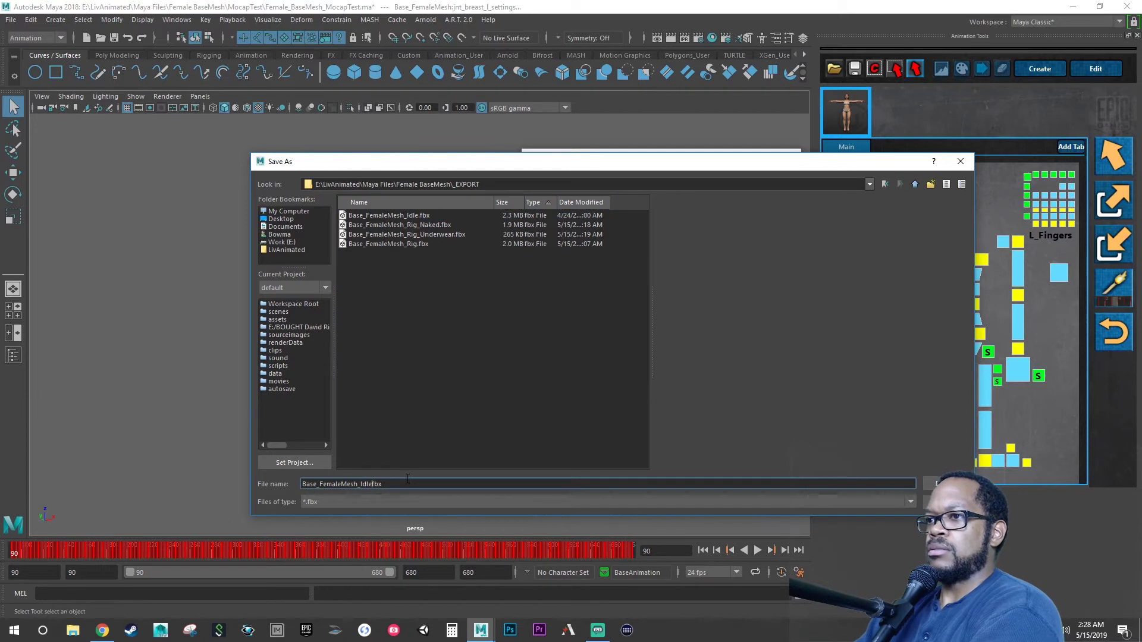
{"action": "key", "text": "BackSpace"}
{"action": "key", "text": "BackSpace"}
{"action": "key", "text": "BackSpace"}
{"action": "key", "text": "BackSpace"}
{"action": "type", "text": "Mo"}
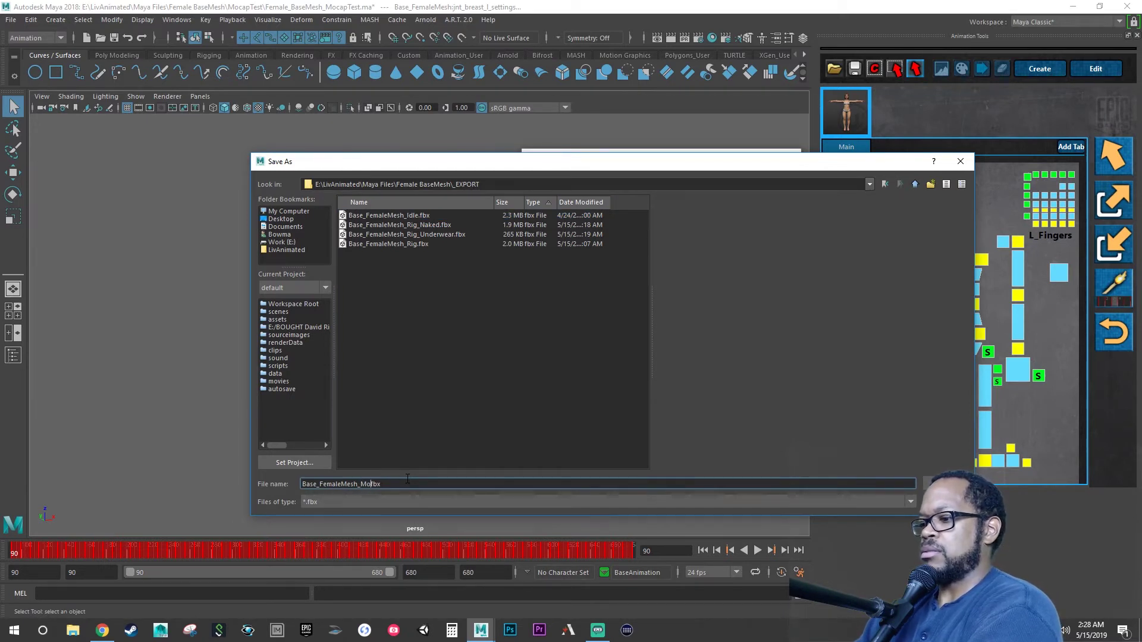
{"action": "type", "text": "capTest"}
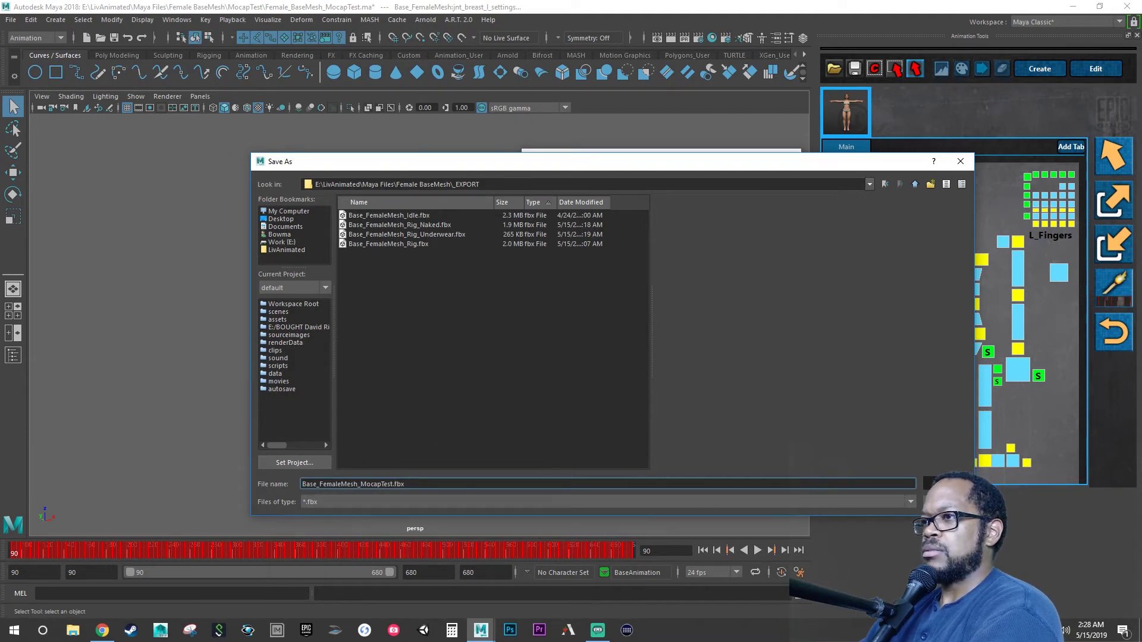
{"action": "left_click", "coordinate": [937, 483]}
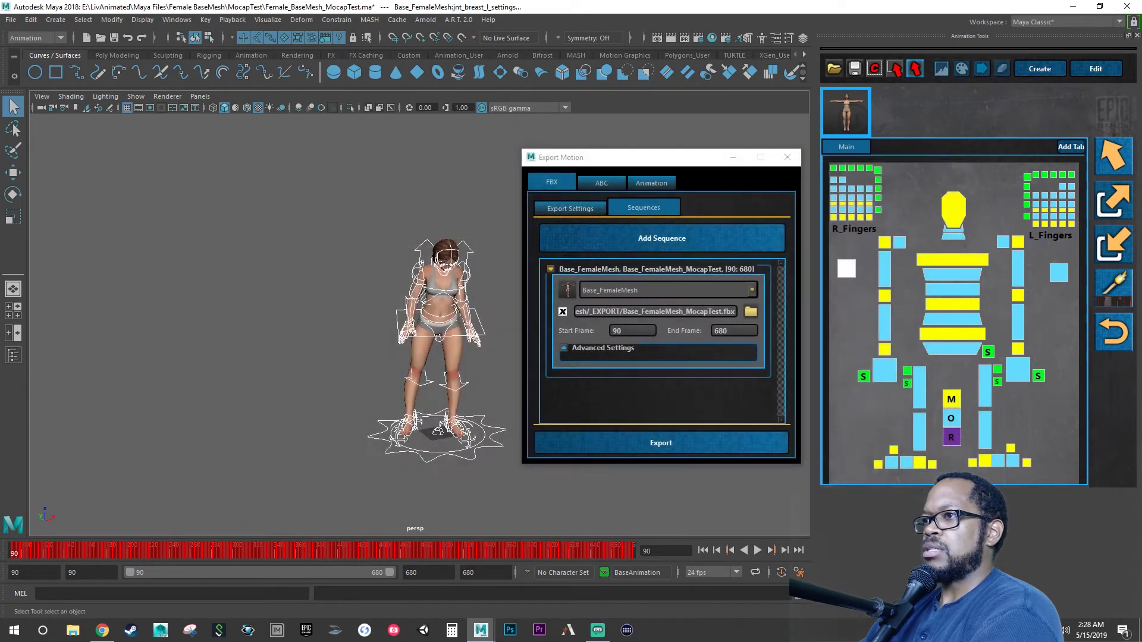
- Save the scene and run the motion export of the Base_FemaleMesh sequence, accepting the temporary-file warning
{"action": "left_click", "coordinate": [721, 443]}
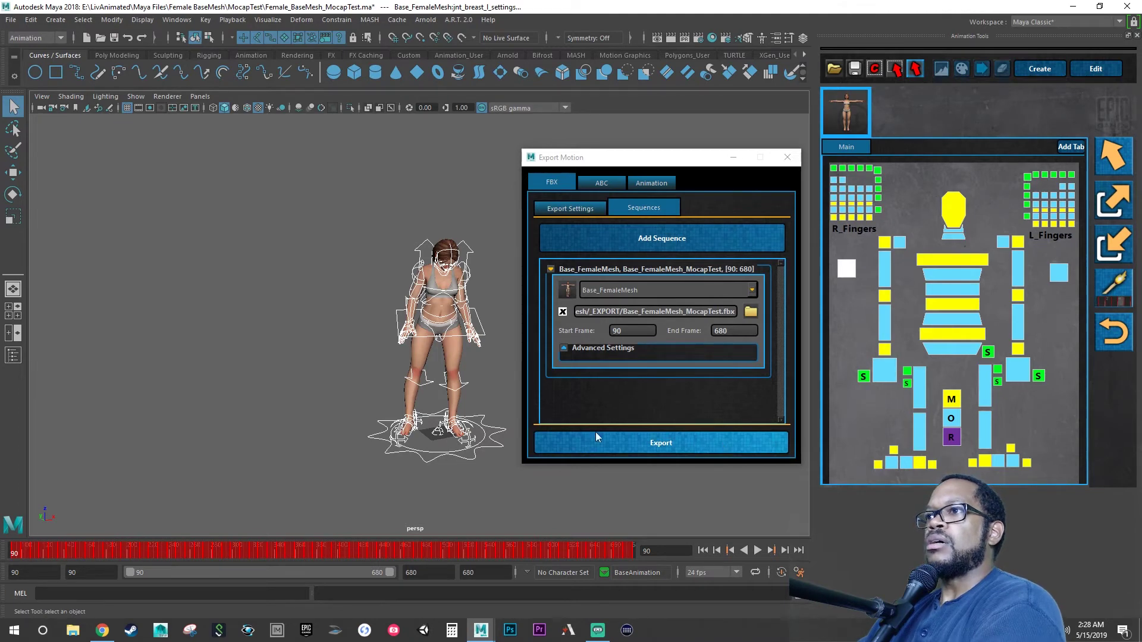
{"action": "middle_click_drag", "start_coordinate": [370, 402], "coordinate": [343, 401], "text": "alt"}
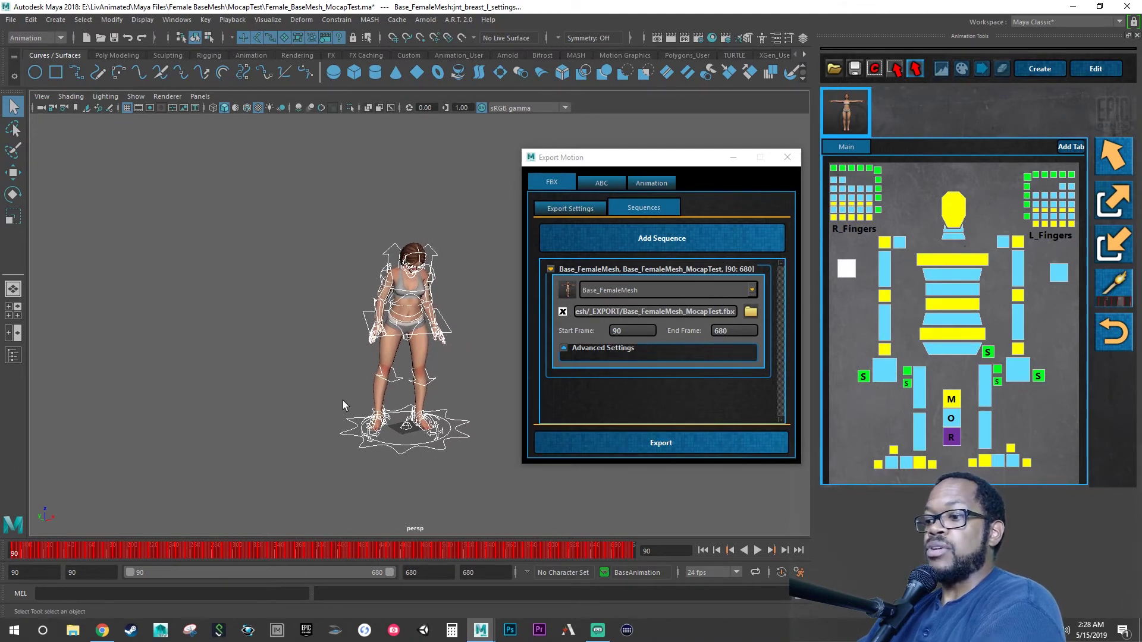
{"action": "key", "text": "ctrl+s"}
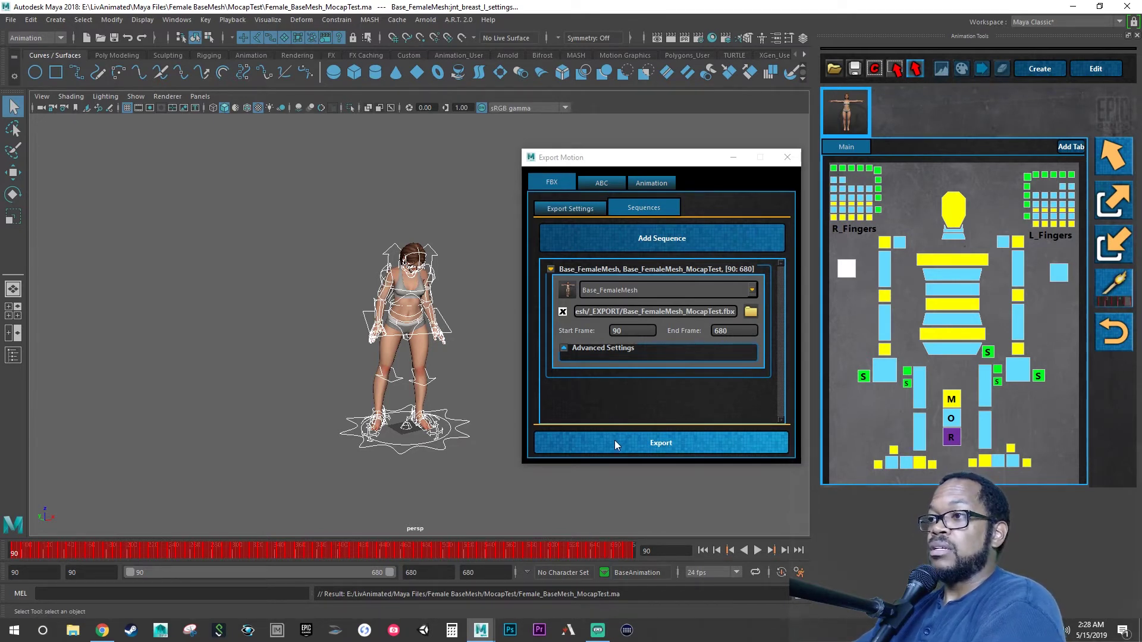
{"action": "left_click", "coordinate": [651, 442]}
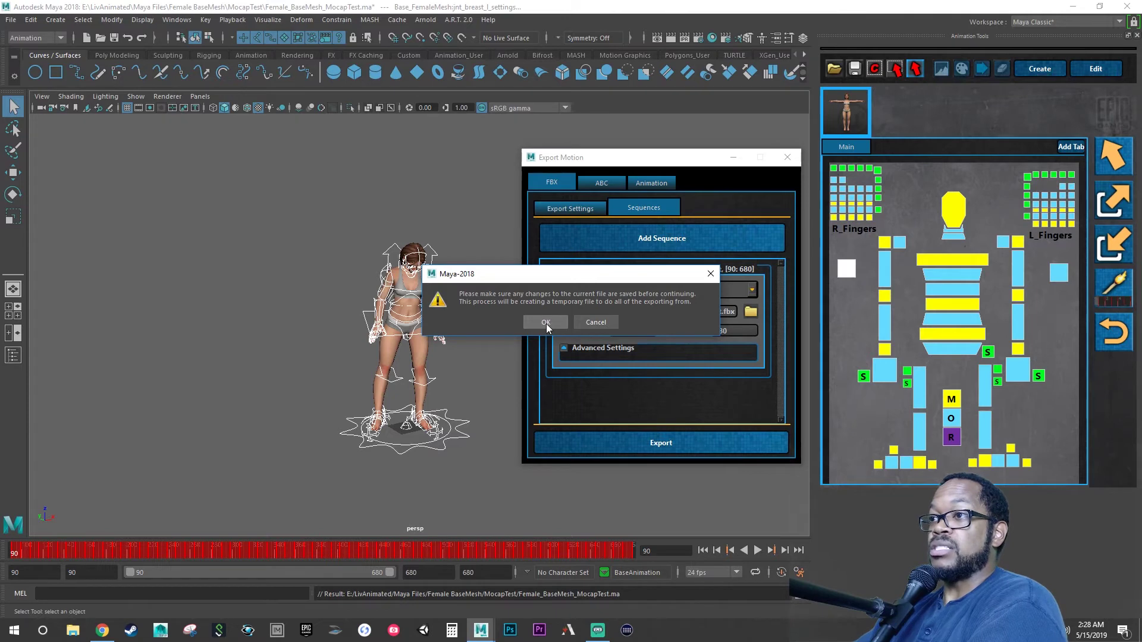
{"action": "left_click", "coordinate": [546, 324]}
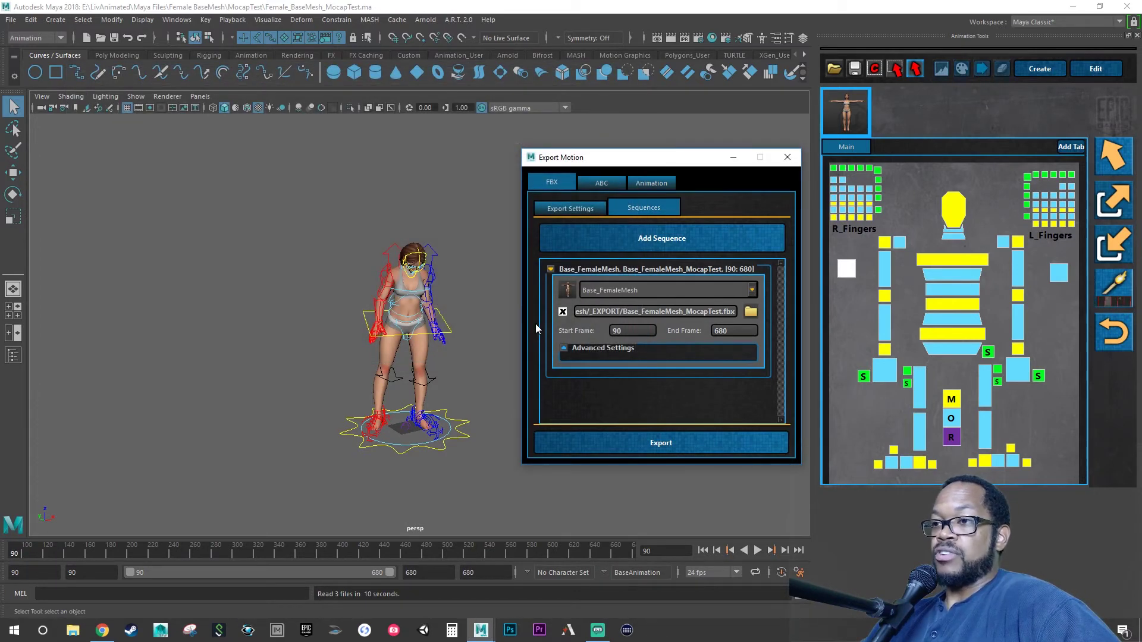
- Switch to File Explorer and check E:\LivAnimated\Maya Files\Female BaseMesh\_EXPORT for the exported mocap file
{"action": "left_click", "coordinate": [72, 630]}
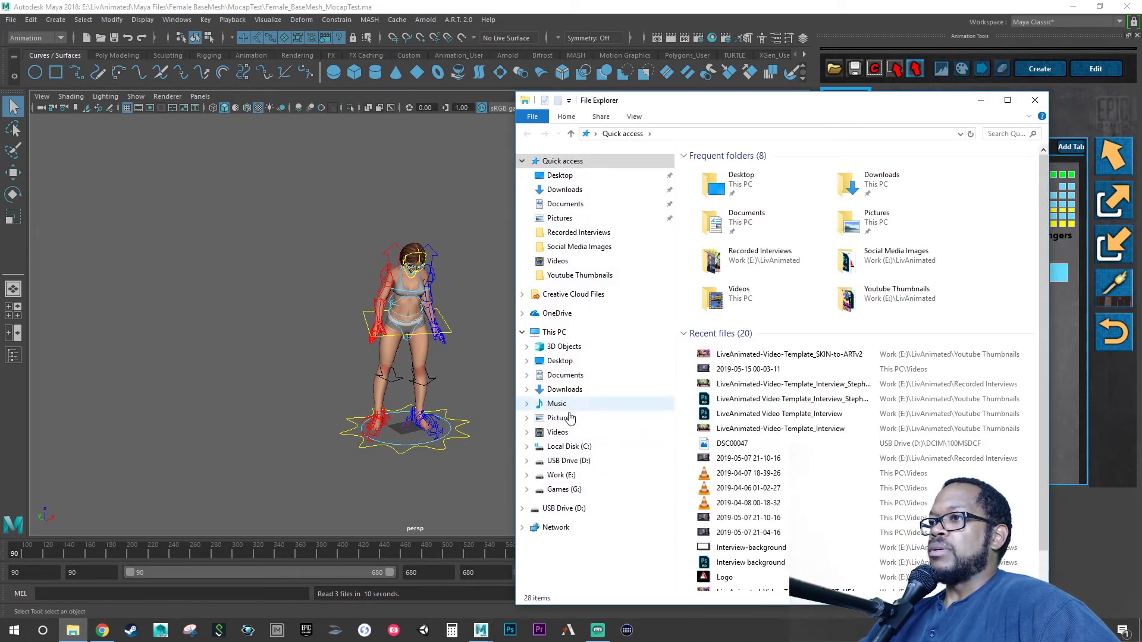
{"action": "left_click", "coordinate": [558, 432]}
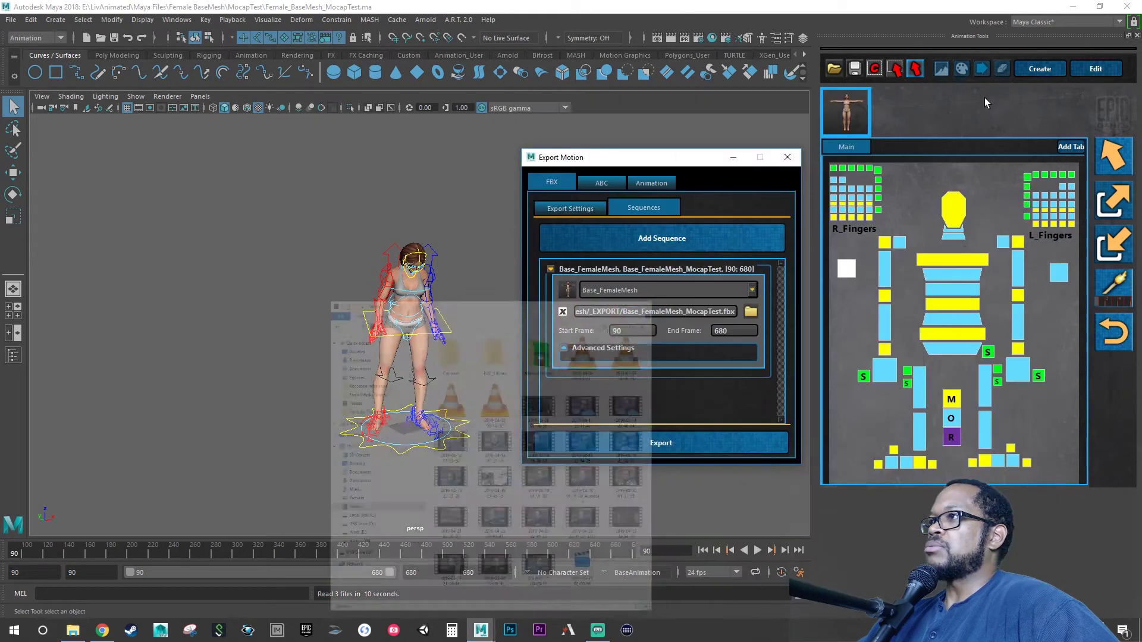
{"action": "left_click", "coordinate": [981, 100]}
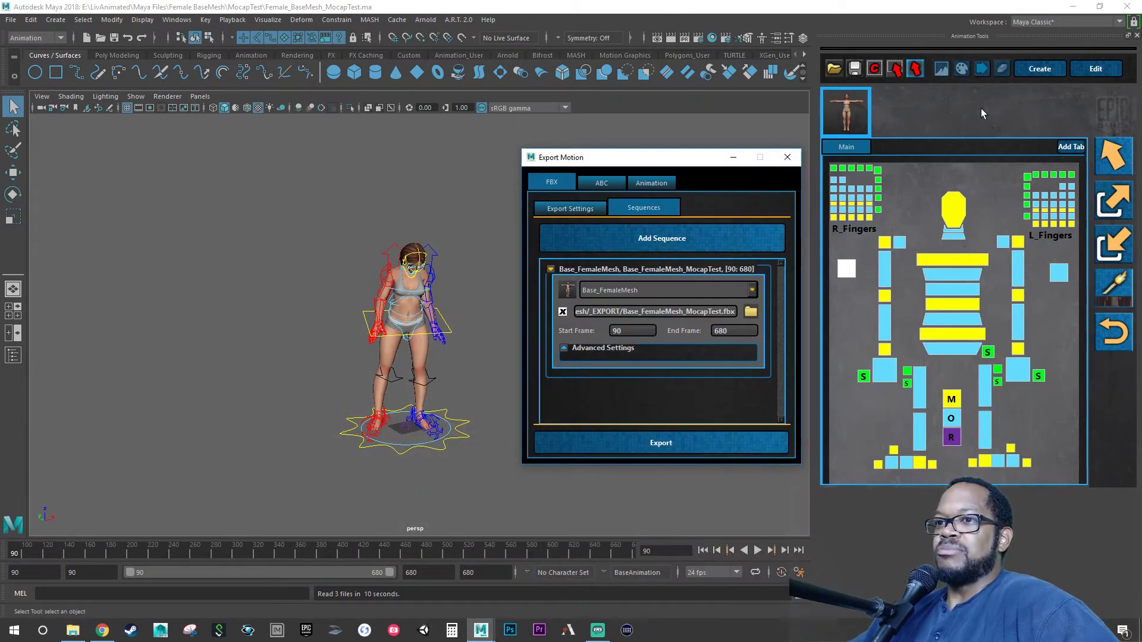
{"action": "mouse_move", "coordinate": [74, 637]}
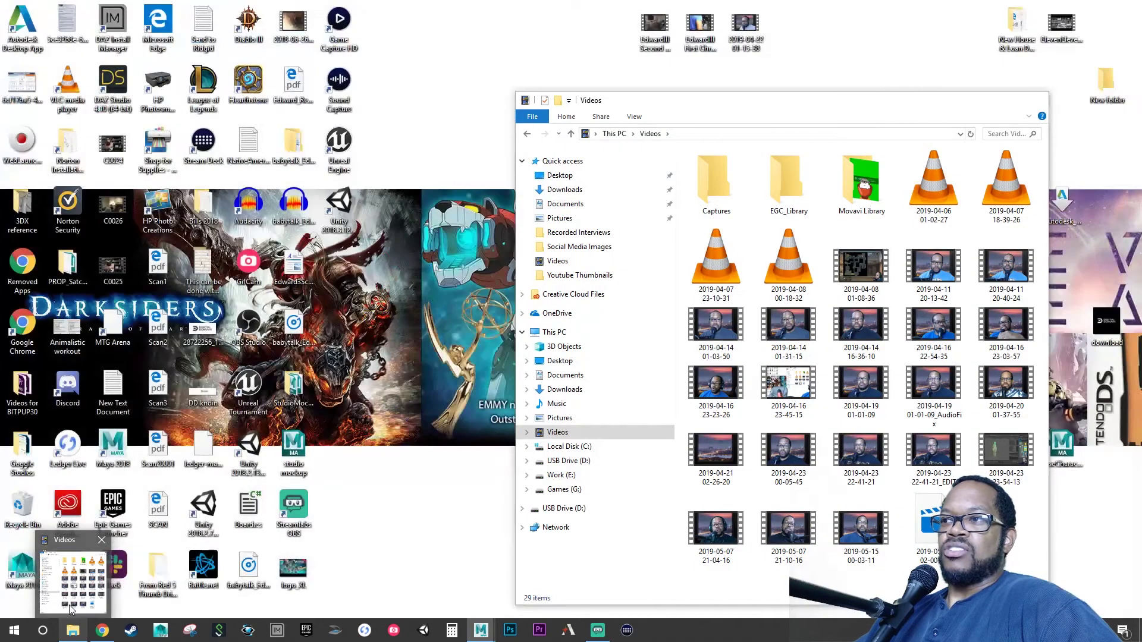
{"action": "left_click", "coordinate": [69, 605]}
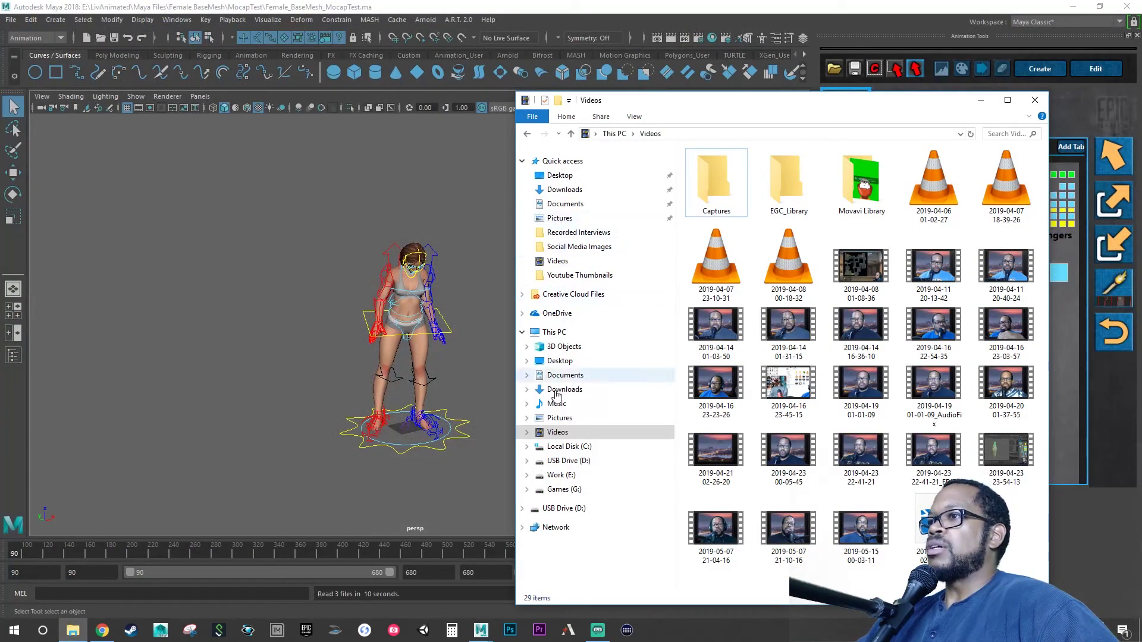
{"action": "left_click", "coordinate": [556, 476]}
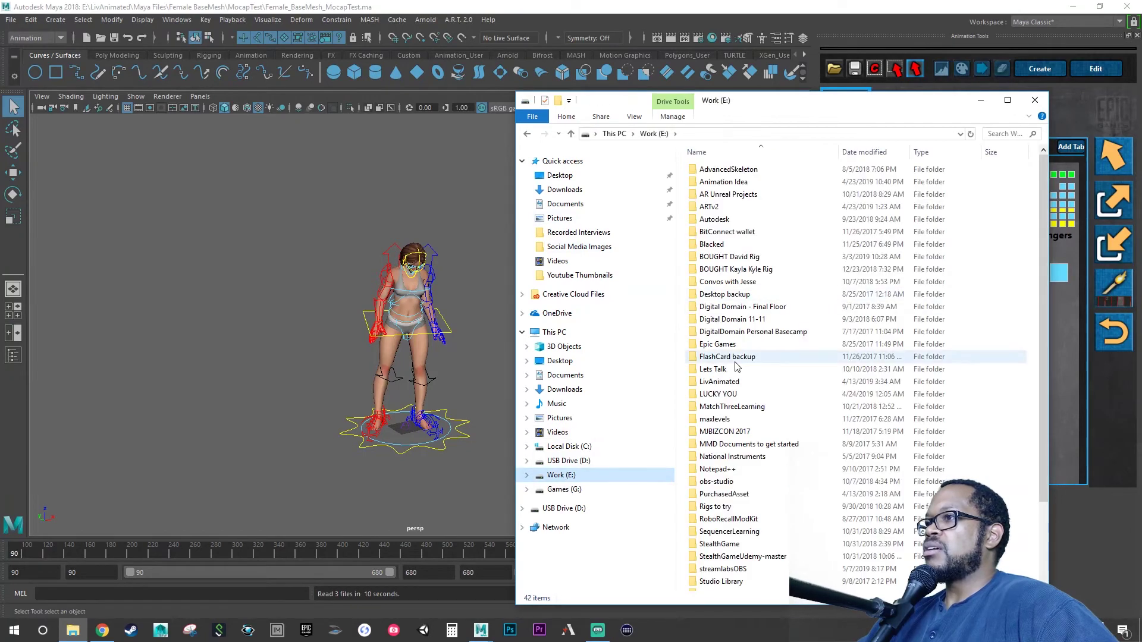
{"action": "double_click", "coordinate": [719, 381]}
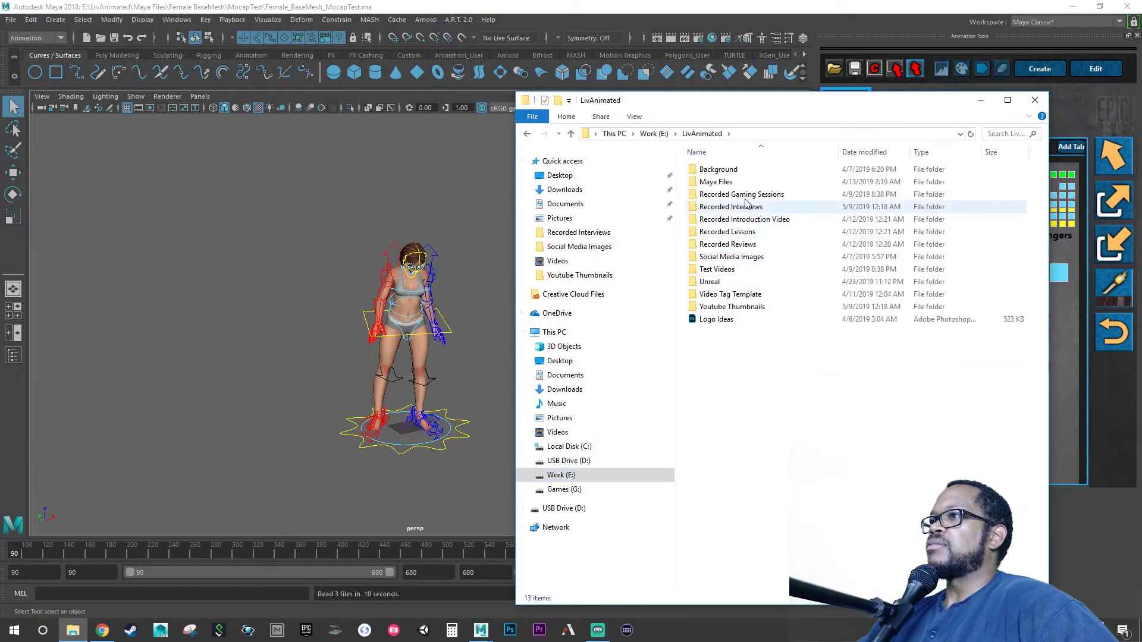
{"action": "left_click", "coordinate": [722, 185]}
{"action": "double_click", "coordinate": [723, 184]}
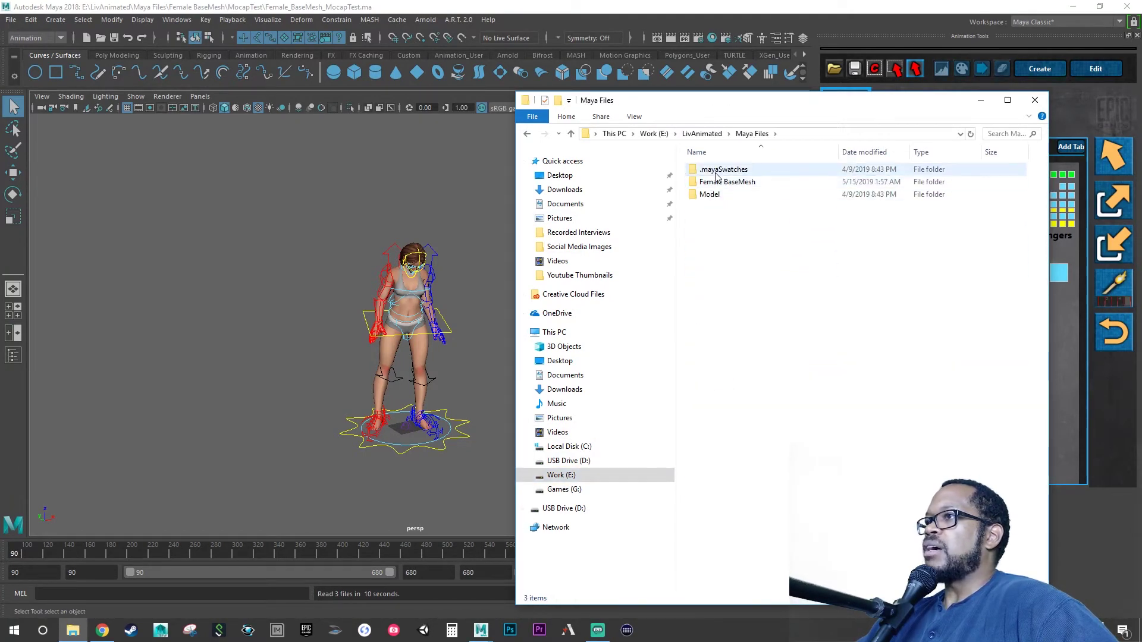
{"action": "double_click", "coordinate": [716, 183]}
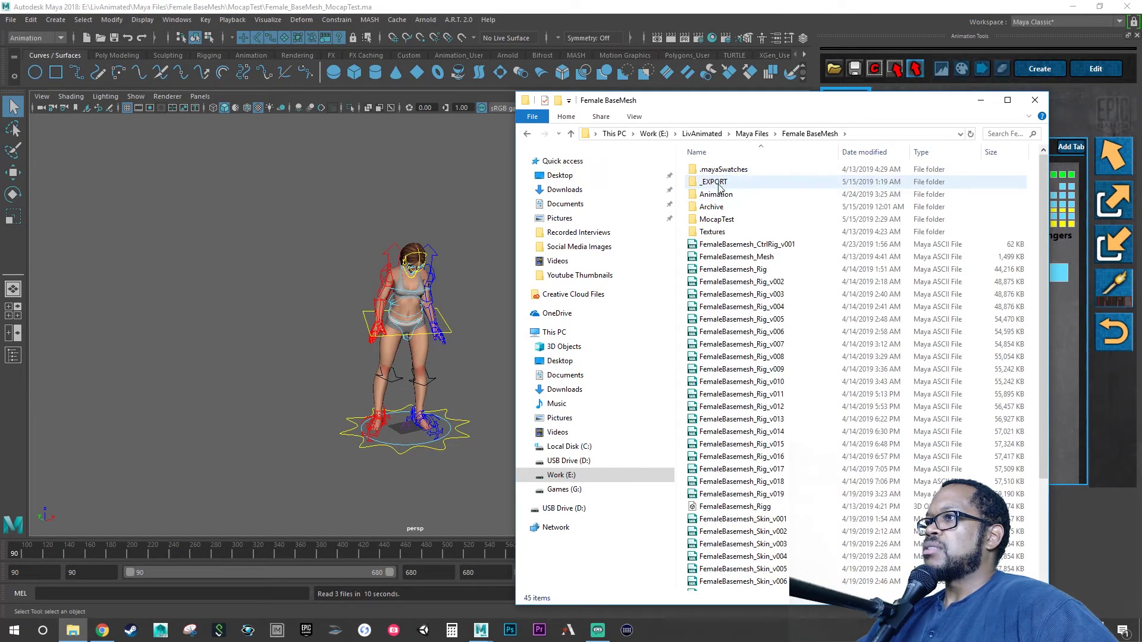
{"action": "double_click", "coordinate": [714, 184]}
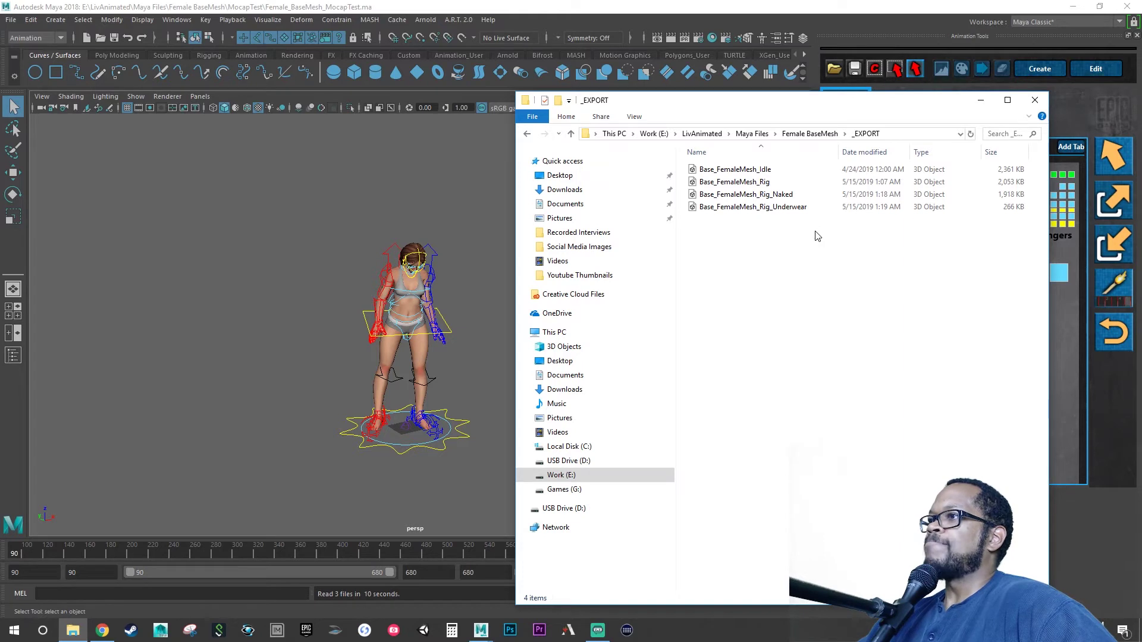
{"action": "left_click", "coordinate": [1034, 101]}
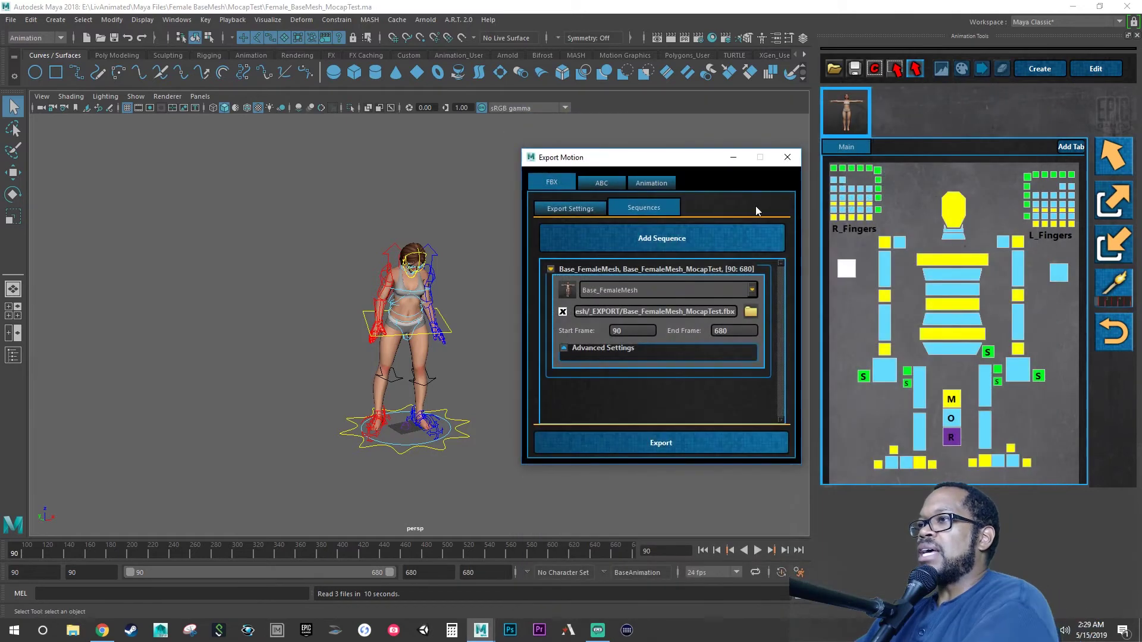
- Close the Export Motion window and inspect the root joints and female base meshes in the Outliner
{"action": "left_click", "coordinate": [787, 157]}
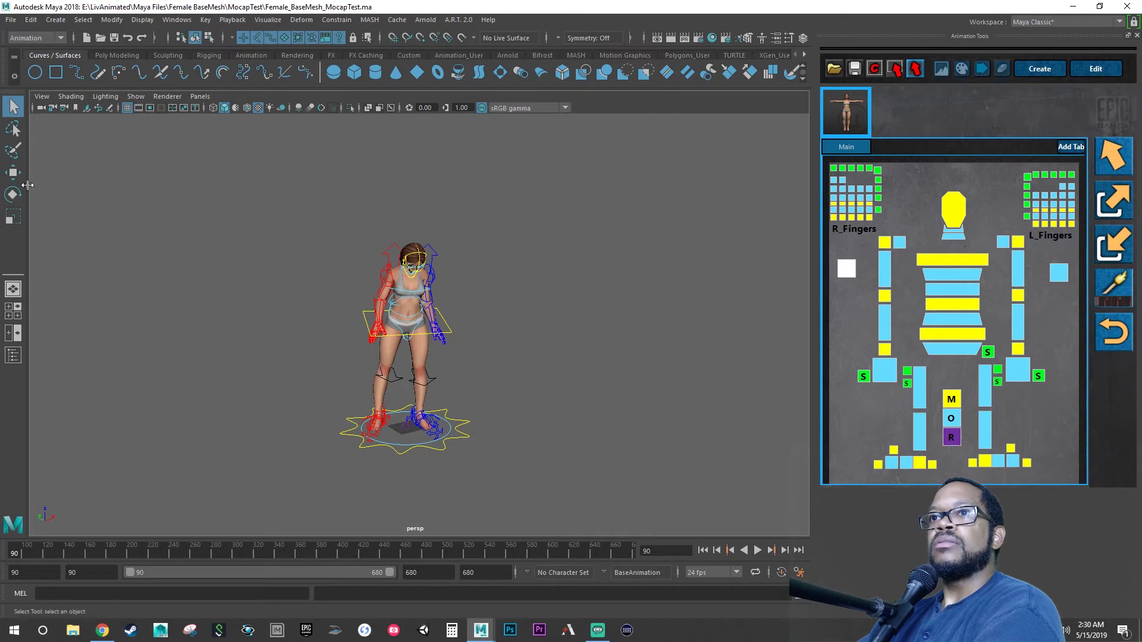
{"action": "left_click", "coordinate": [13, 355]}
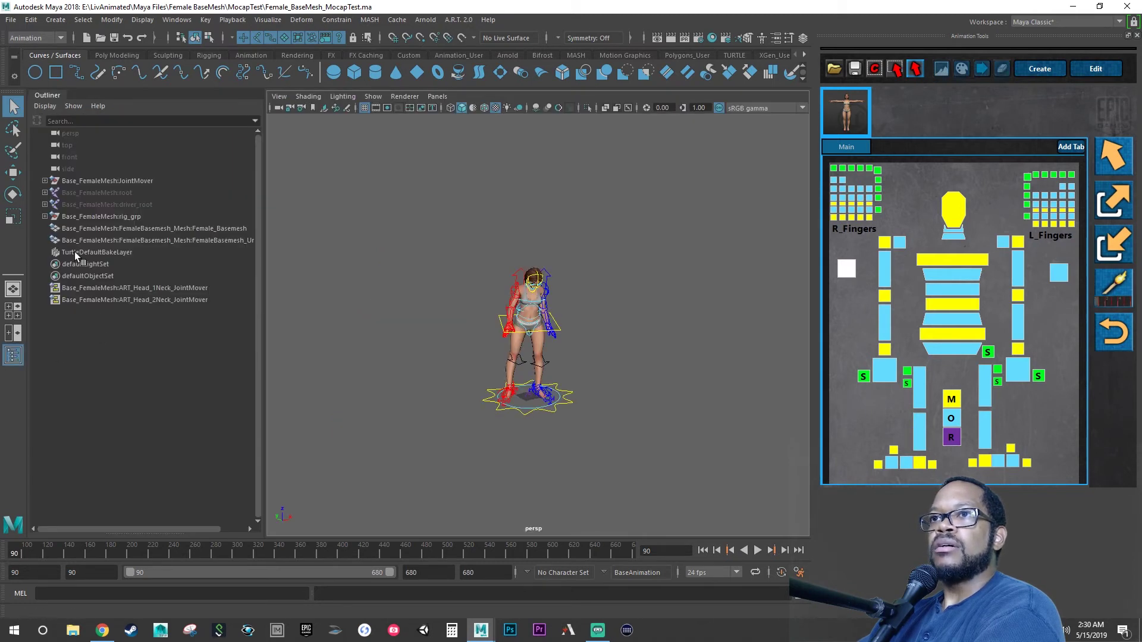
{"action": "left_click", "coordinate": [62, 205]}
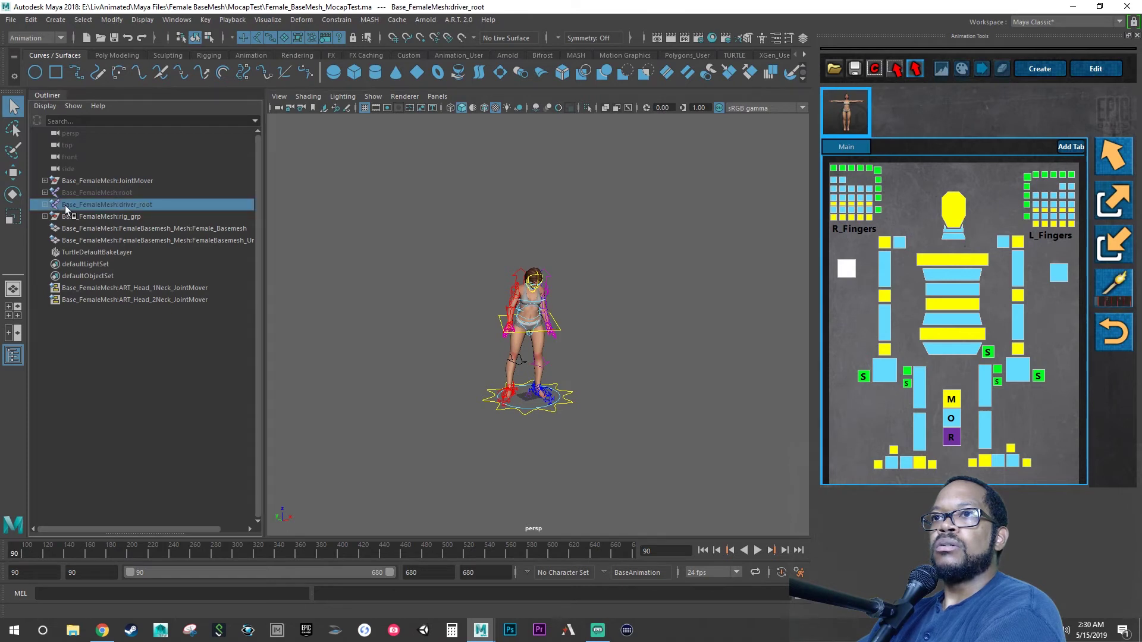
{"action": "left_click", "coordinate": [66, 193]}
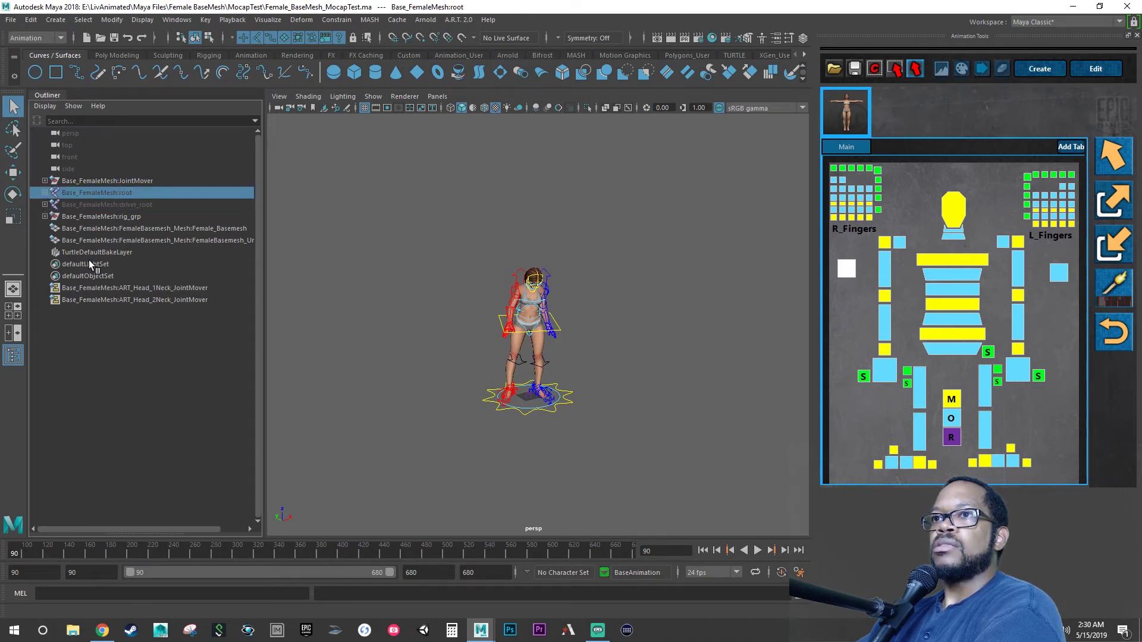
{"action": "left_click", "coordinate": [82, 241]}
{"action": "left_click", "coordinate": [83, 230]}
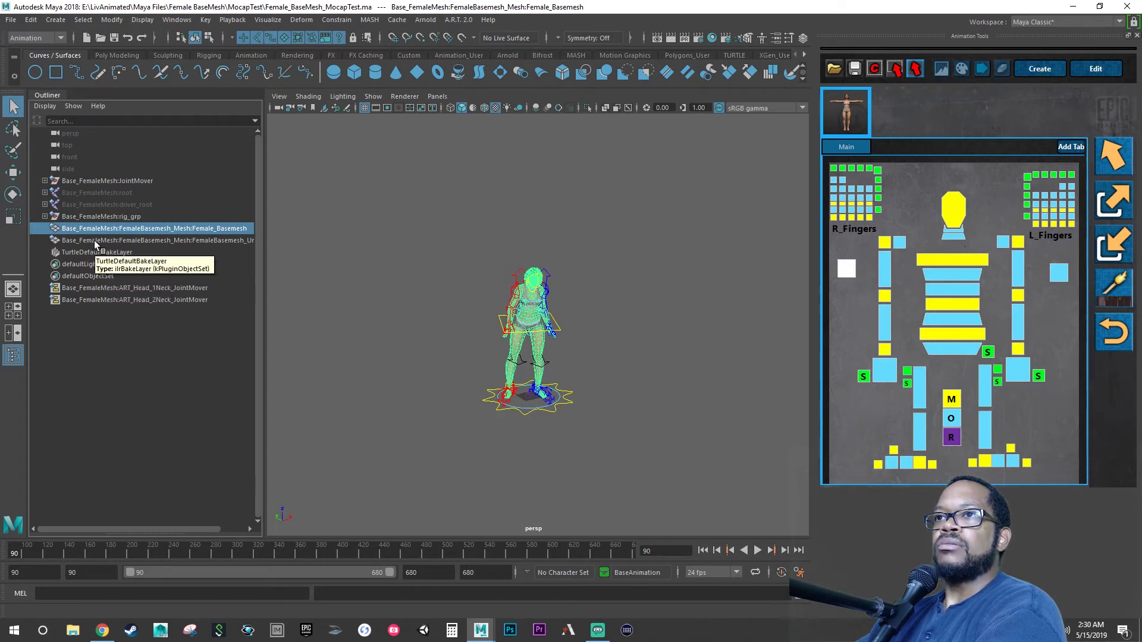
{"action": "left_click", "coordinate": [342, 297]}
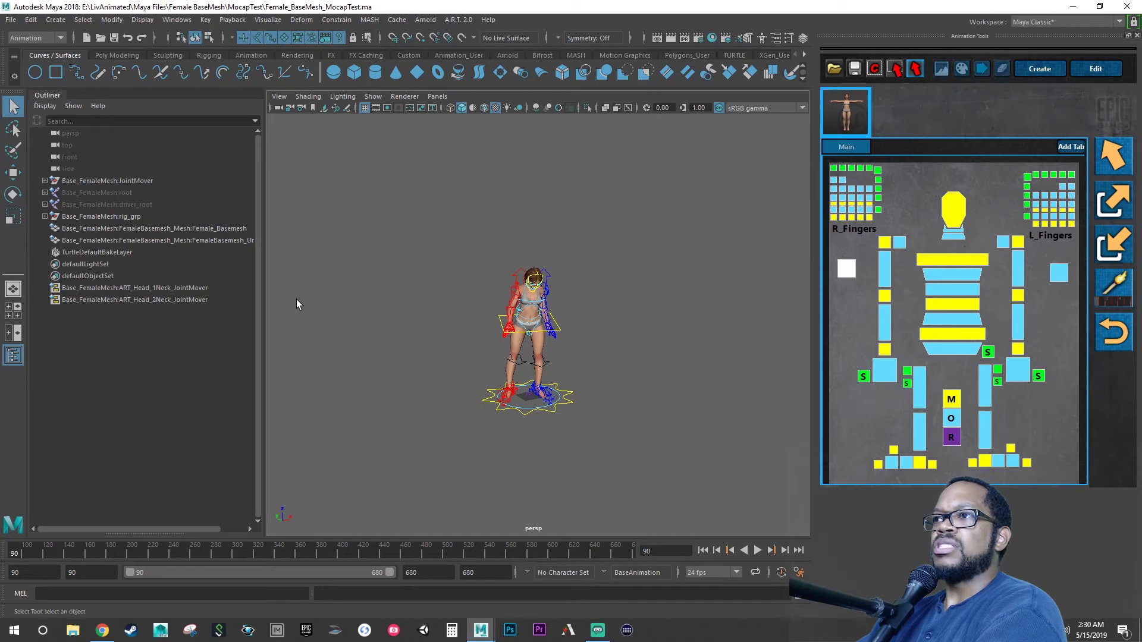
- Start an Export All as FBX and browse to E:\LivAnimated\Maya Files\Female BaseMesh\_EXPORT as the destination
{"action": "left_click", "coordinate": [11, 19]}
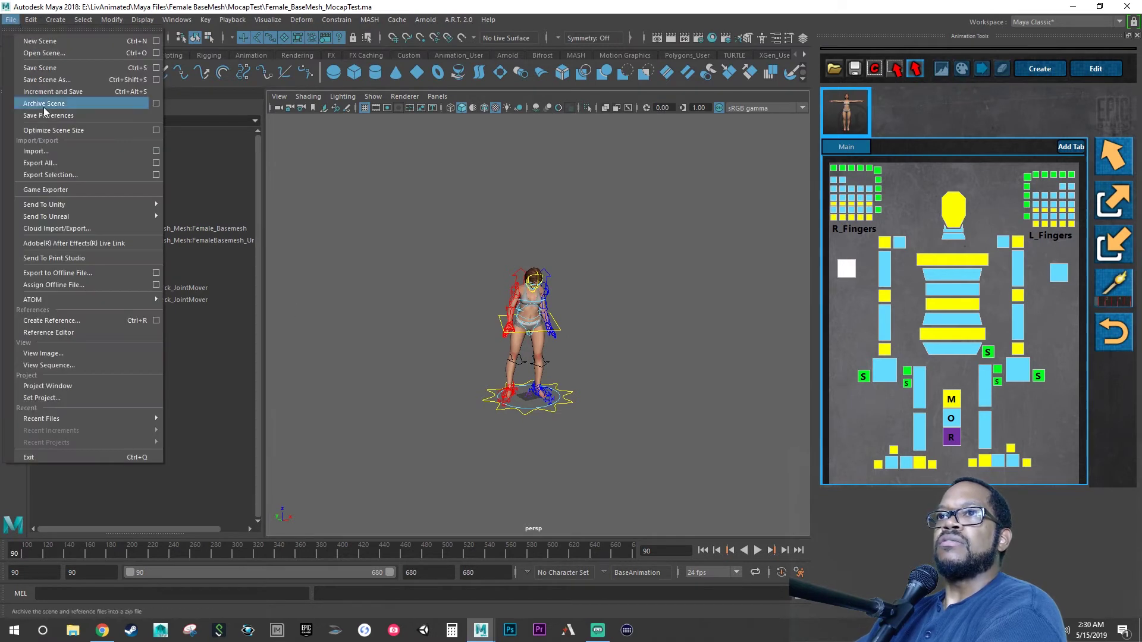
{"action": "left_click", "coordinate": [77, 161]}
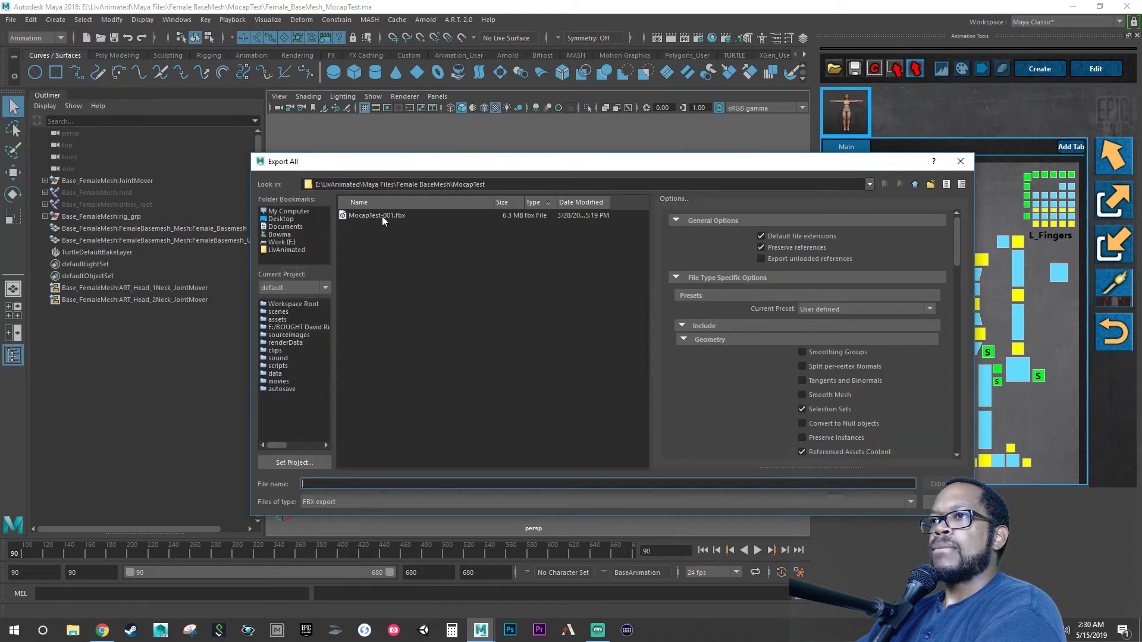
{"action": "left_click", "coordinate": [284, 242]}
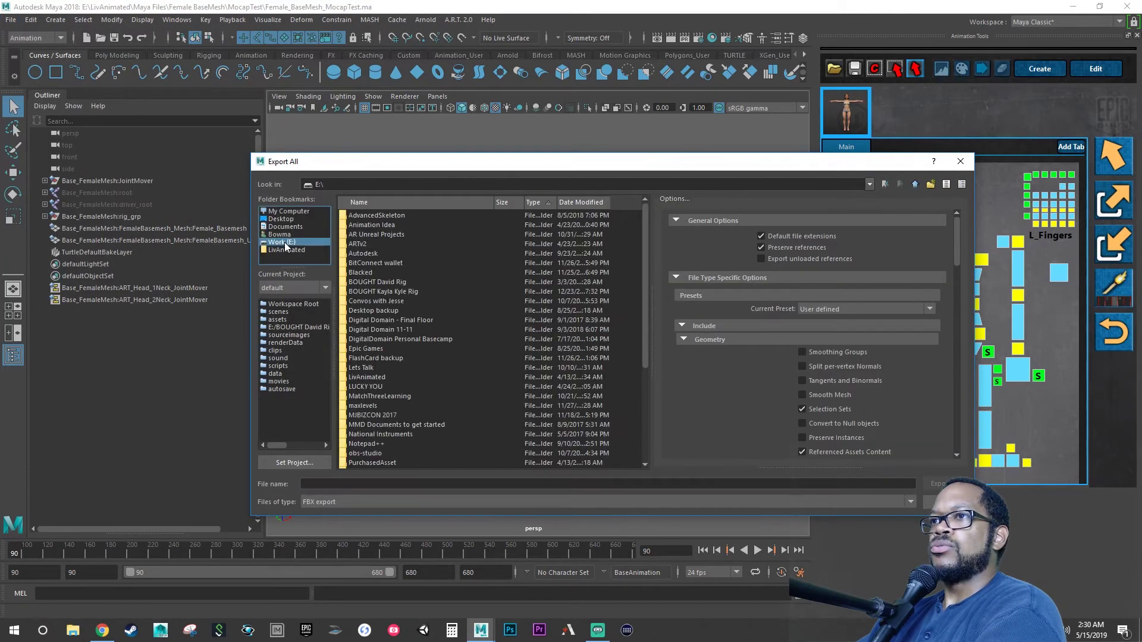
{"action": "left_click", "coordinate": [286, 250]}
{"action": "double_click", "coordinate": [362, 225]}
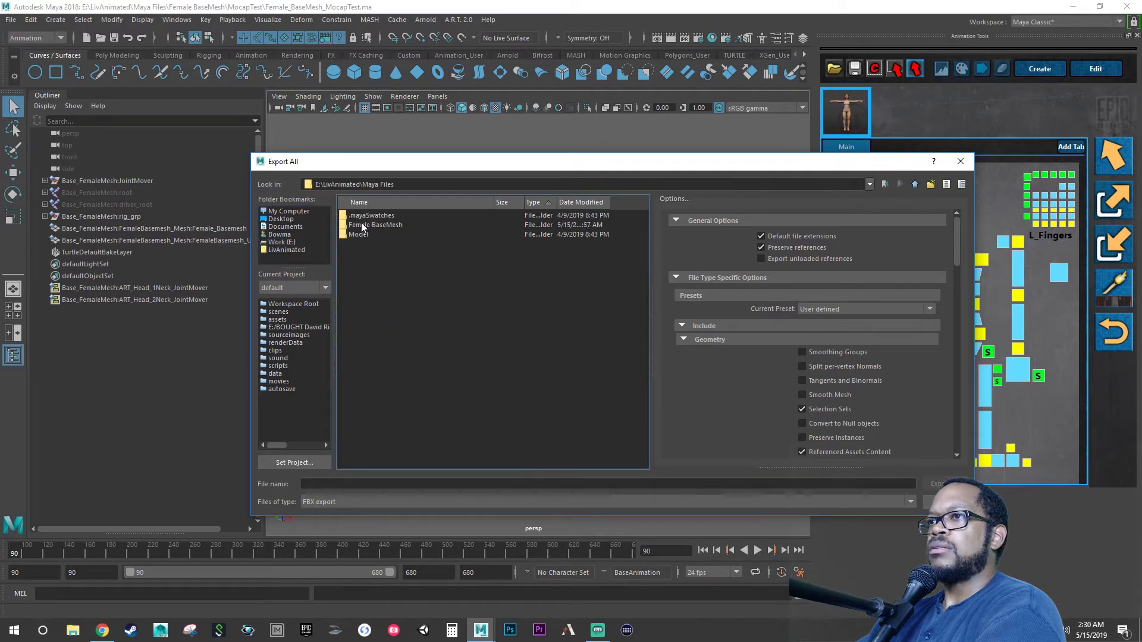
{"action": "double_click", "coordinate": [375, 224]}
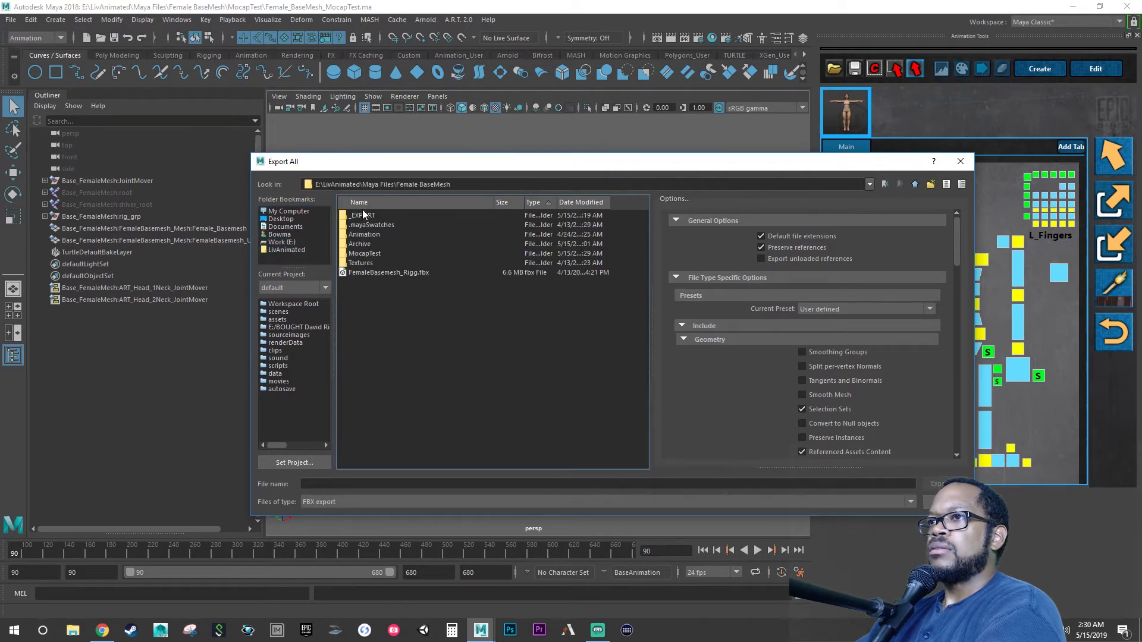
{"action": "left_click", "coordinate": [362, 213]}
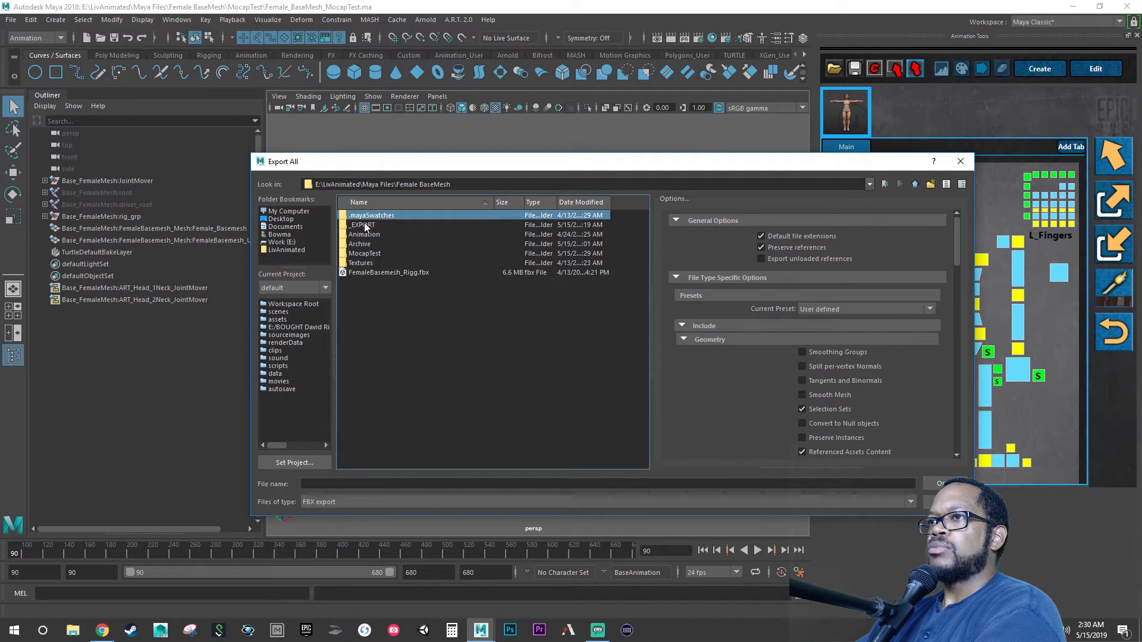
{"action": "double_click", "coordinate": [370, 256]}
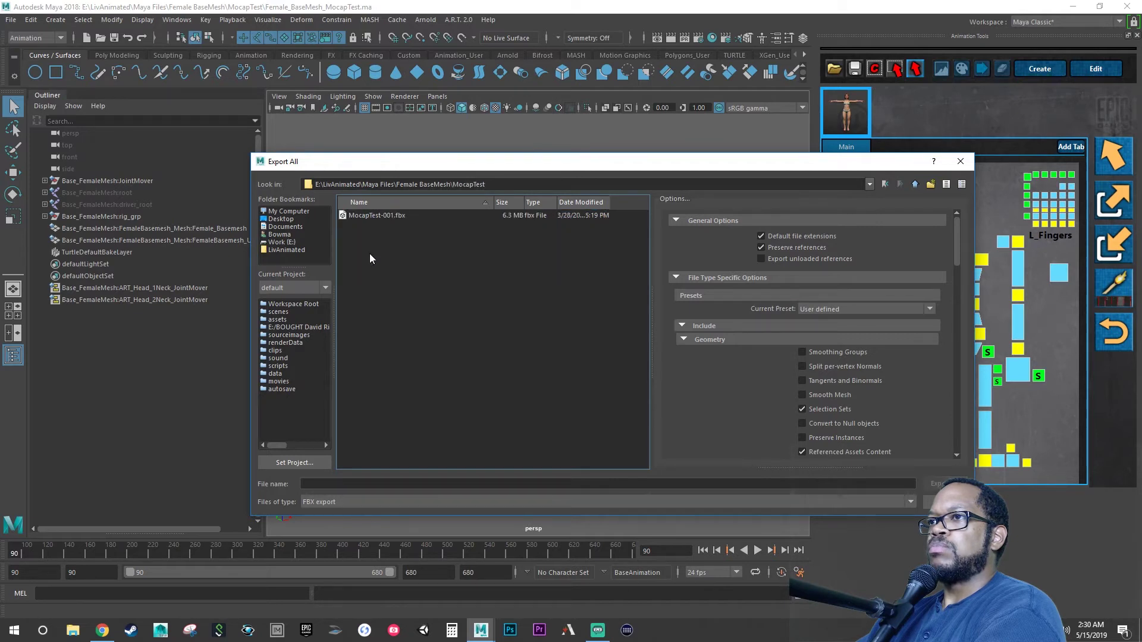
{"action": "left_click", "coordinate": [915, 184]}
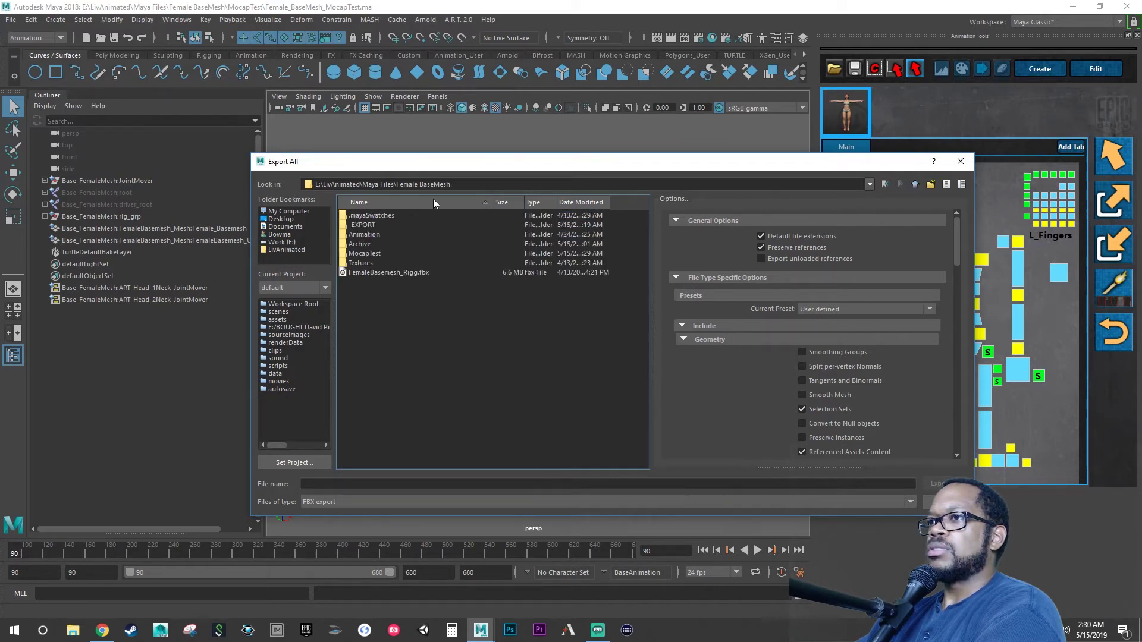
{"action": "double_click", "coordinate": [370, 224]}
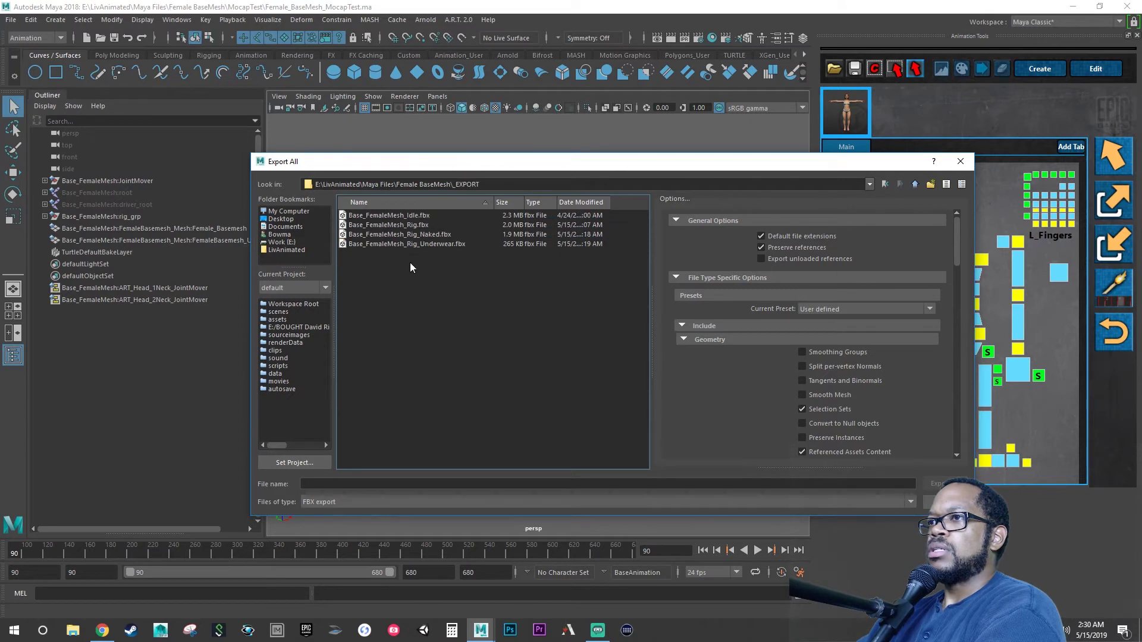
- Name the export file Base_FemaleMesh_MocapTest.fbx by adapting the existing Base_FemaleMesh_Idle.fbx name
{"action": "left_click", "coordinate": [394, 214]}
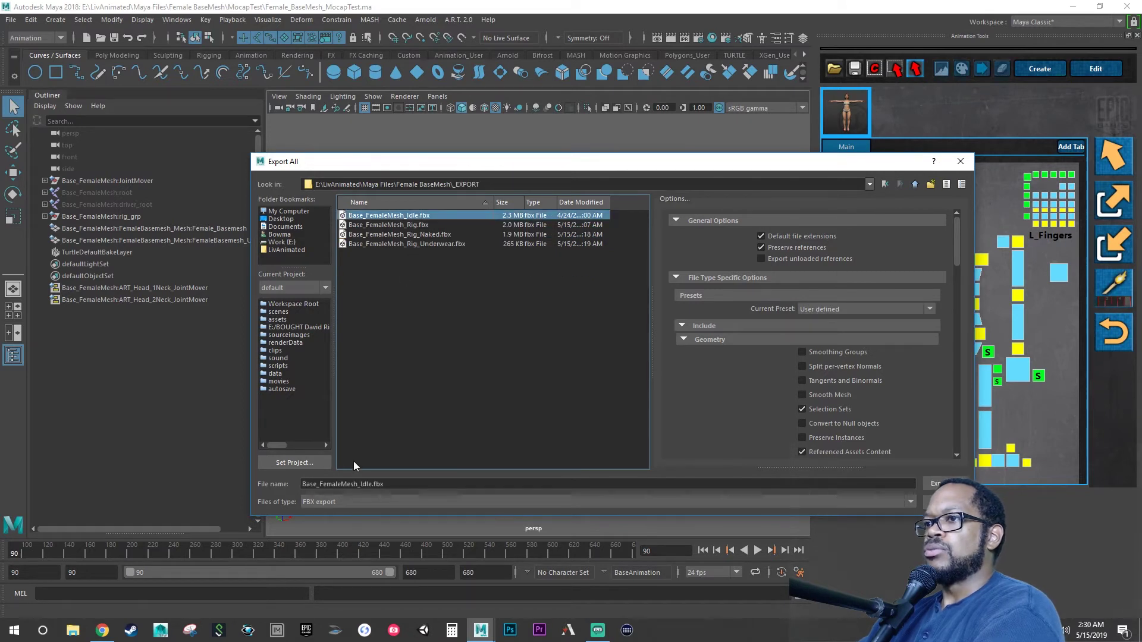
{"action": "left_click", "coordinate": [372, 482]}
{"action": "key", "text": "BackSpace"}
{"action": "key", "text": "BackSpace"}
{"action": "key", "text": "BackSpace"}
{"action": "key", "text": "BackSpace"}
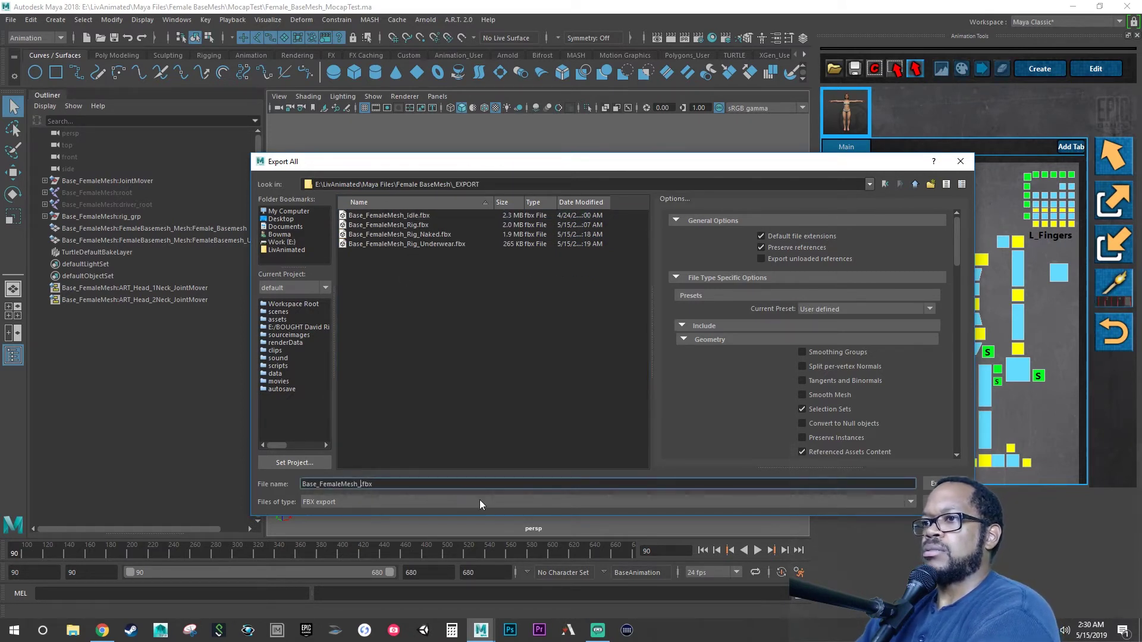
{"action": "type", "text": "MocapT"}
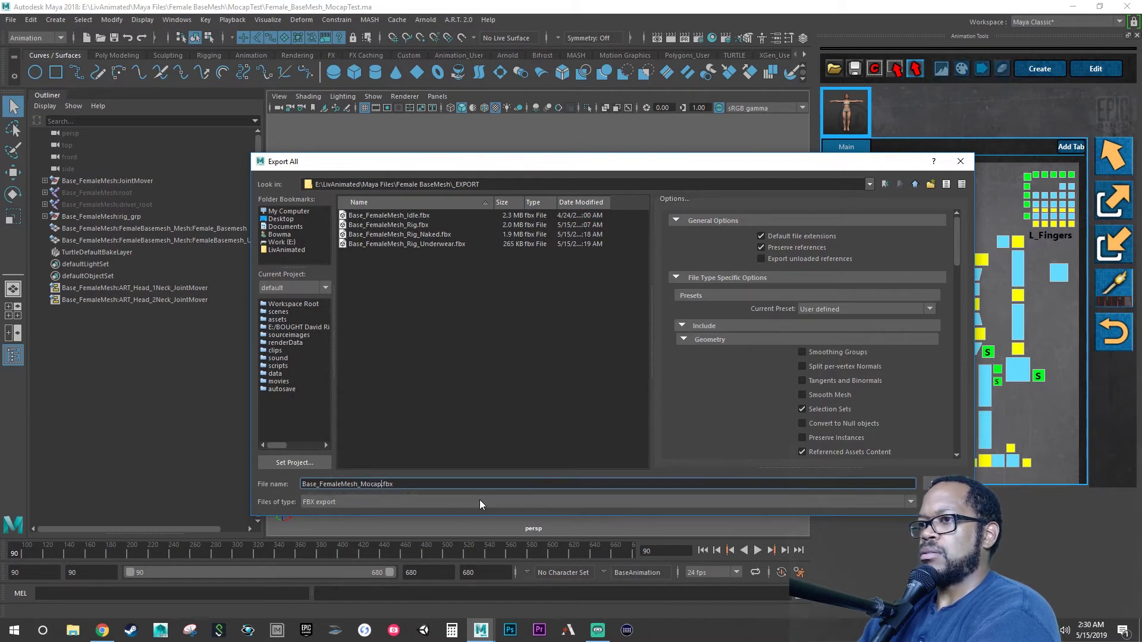
{"action": "type", "text": "est"}
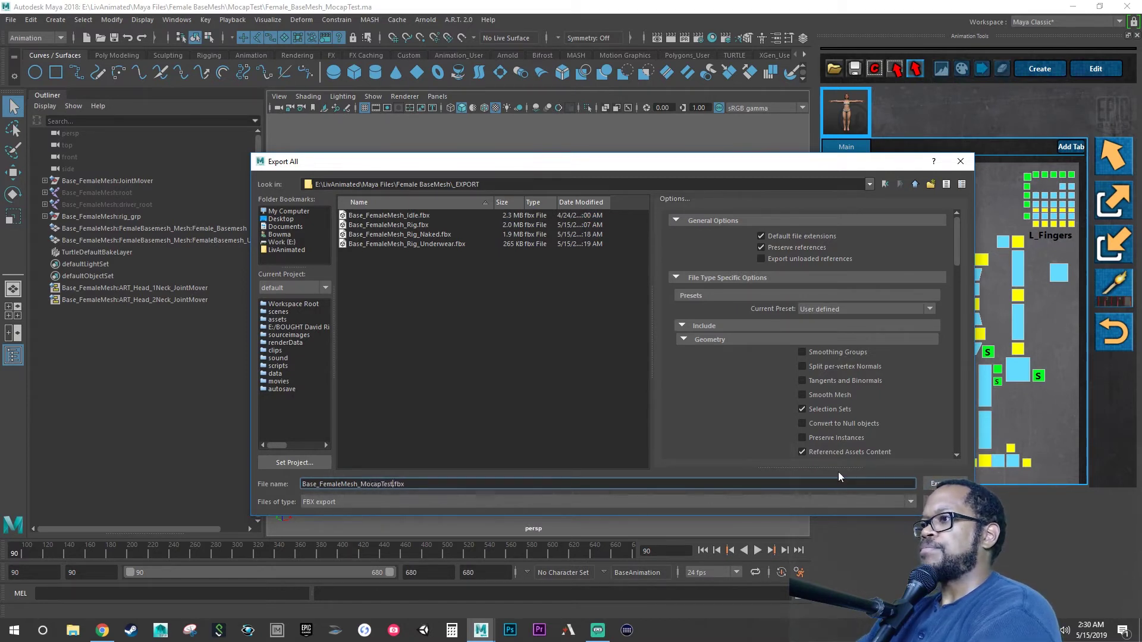
- Review the FBX export options, export the whole scene with them, and close the Warnings and Errors report
{"action": "scroll", "coordinate": [762, 418], "scroll_direction": "down", "scroll_amount": 3}
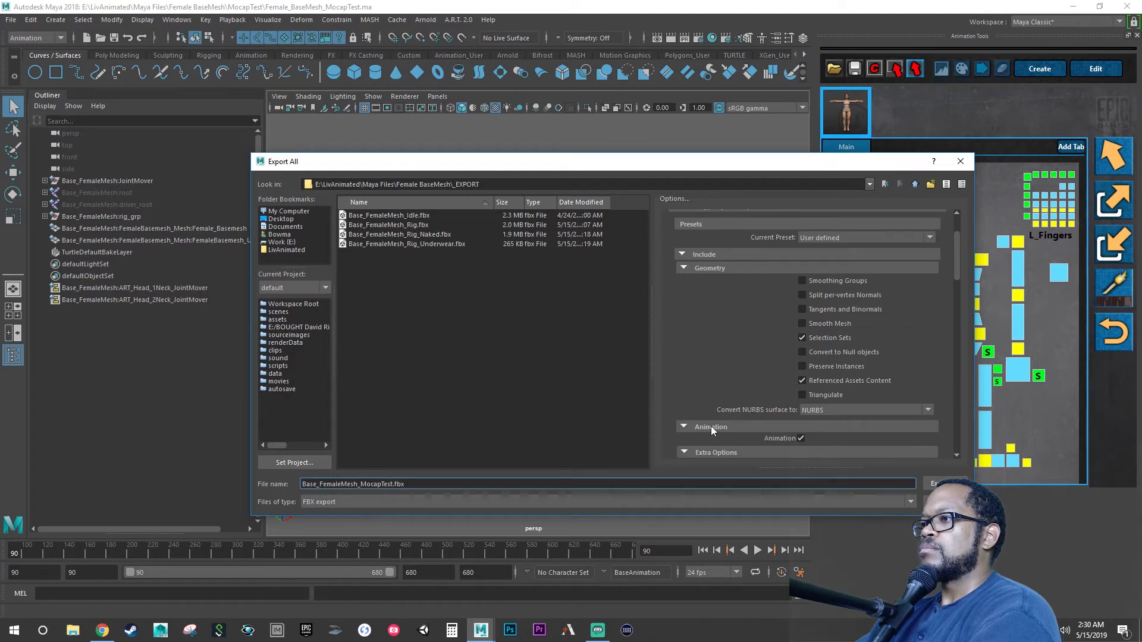
{"action": "scroll", "coordinate": [711, 425], "scroll_direction": "up", "scroll_amount": 2}
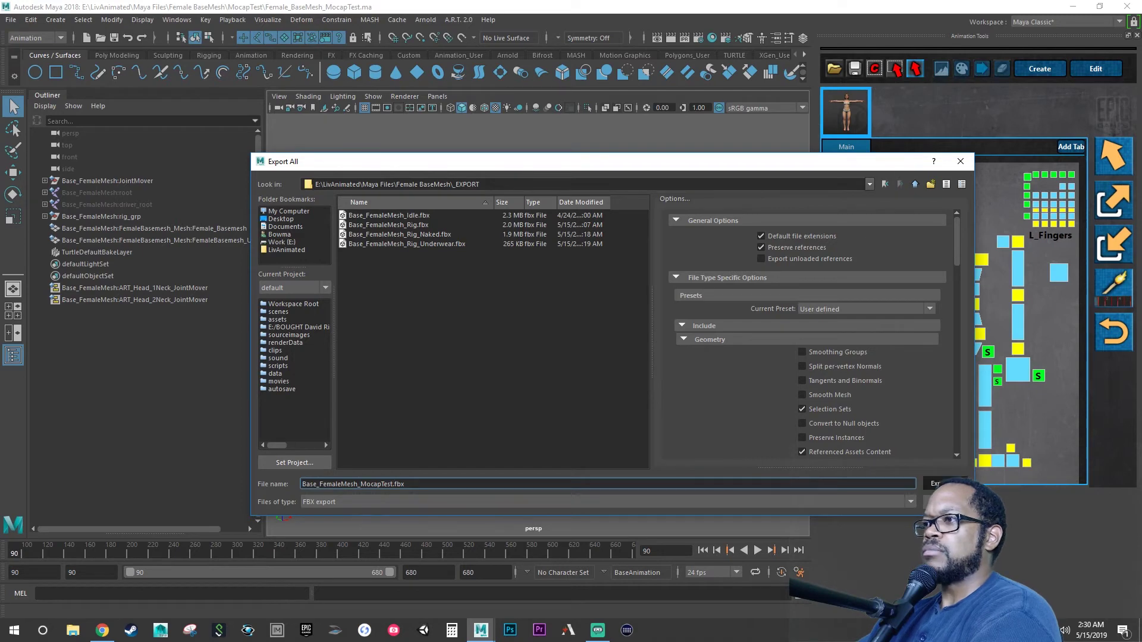
{"action": "left_click", "coordinate": [946, 483]}
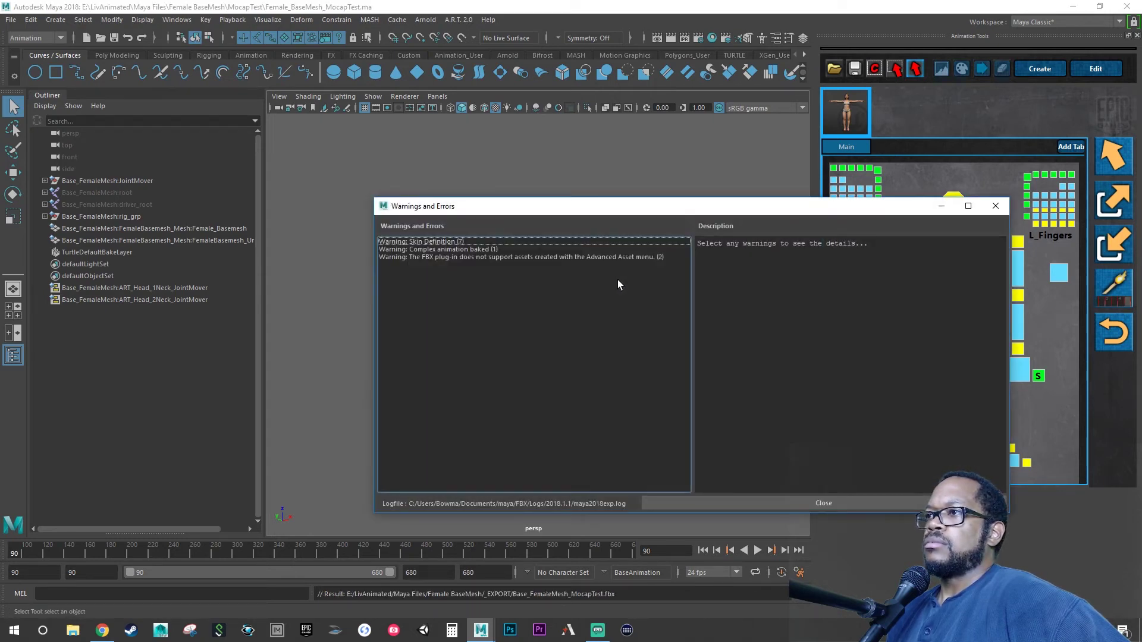
{"action": "left_click", "coordinate": [995, 206]}
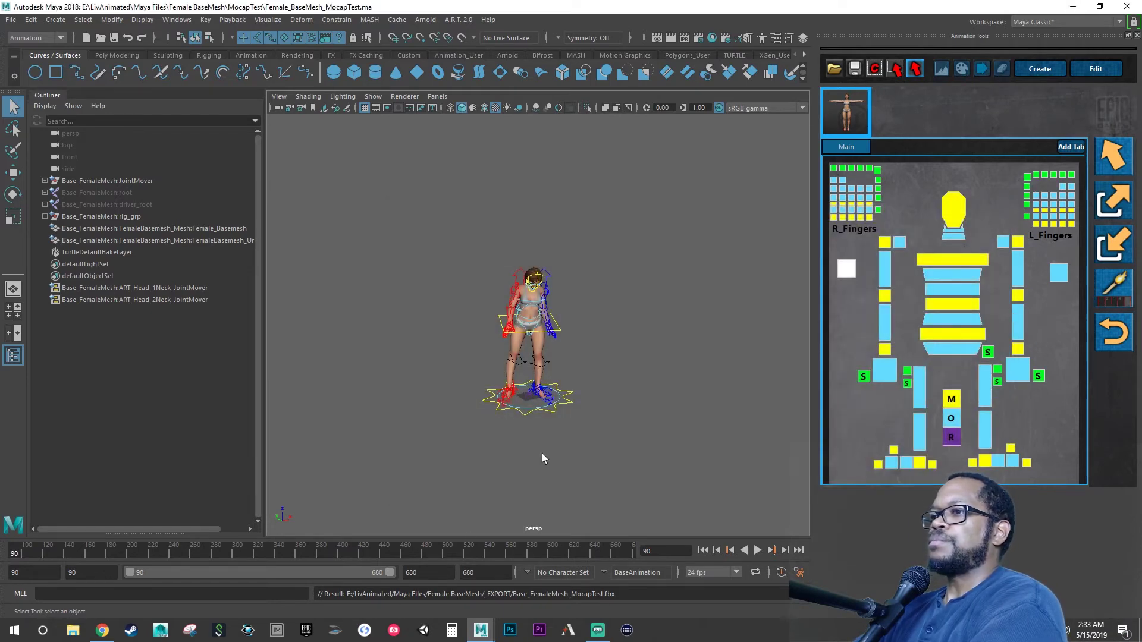
- Switch to the Epic Games Launcher and open the BaseFemaleMesh project from the Unreal Engine library
{"action": "left_click", "coordinate": [306, 630]}
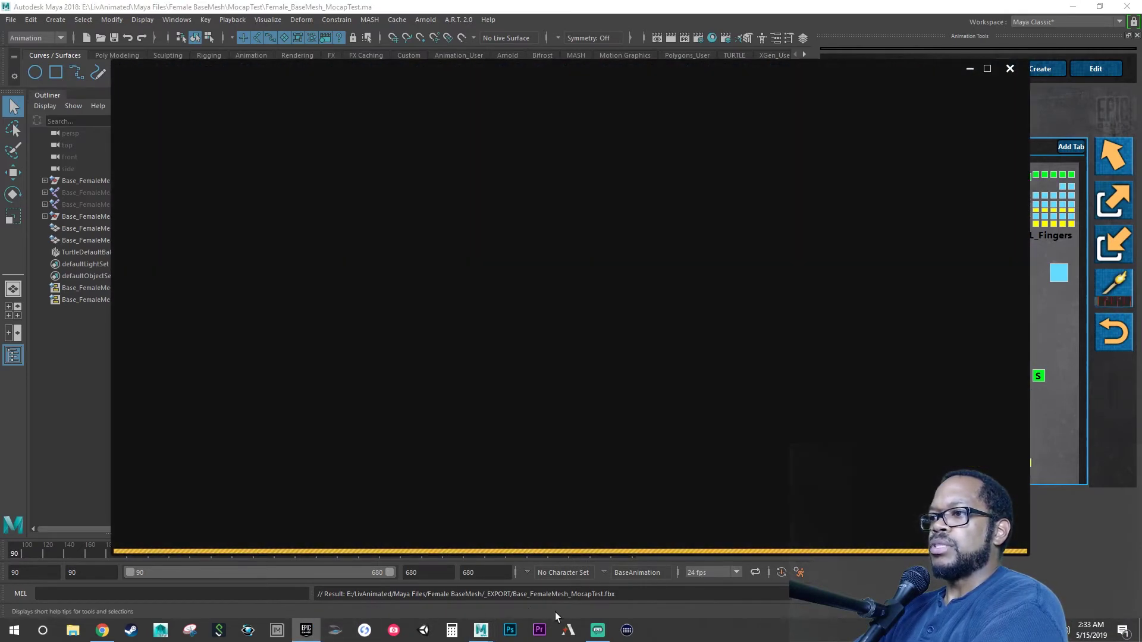
{"action": "left_click", "coordinate": [496, 95]}
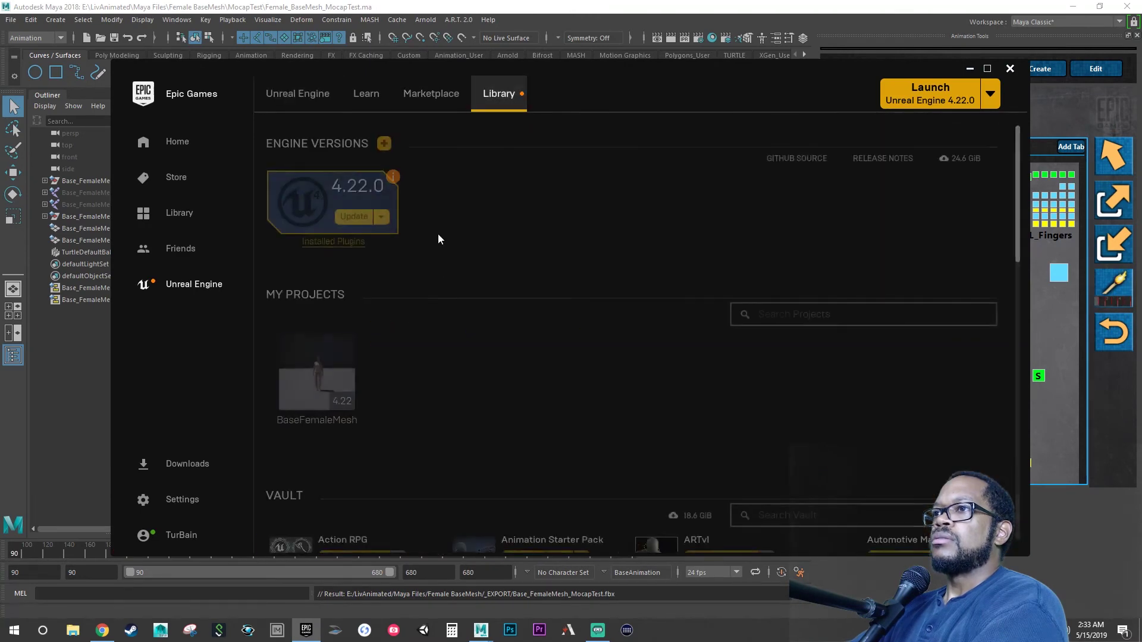
{"action": "double_click", "coordinate": [312, 384]}
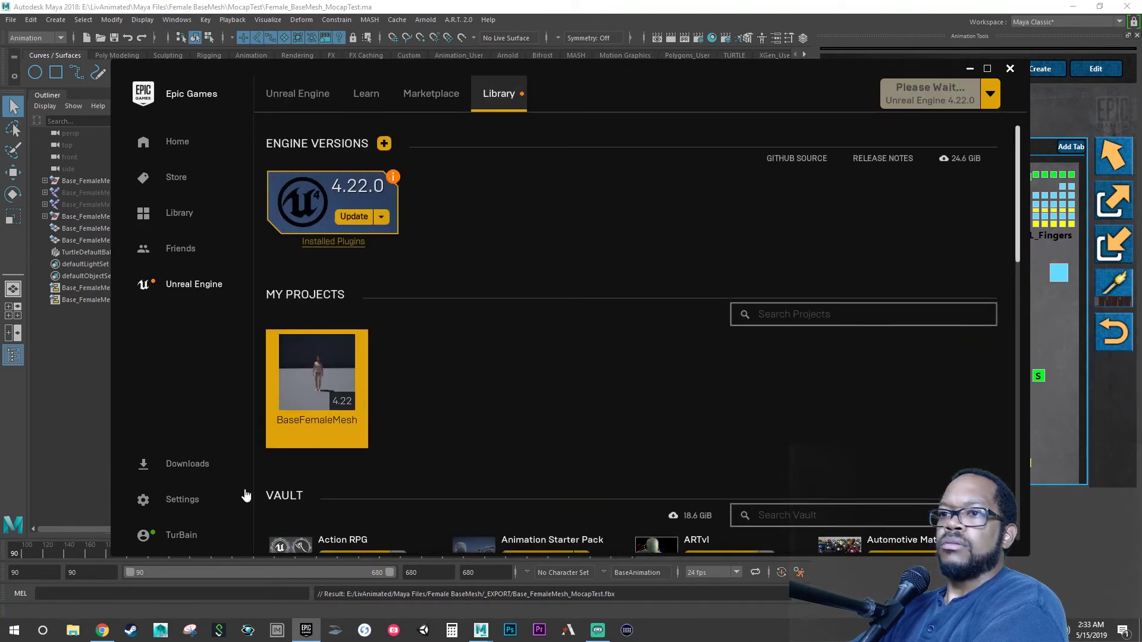
- In File Explorer, browse to E:\LivAnimated\Maya Files\Female BaseMesh\_EXPORT and move the window aside to uncover the Unreal Editor
{"action": "left_click", "coordinate": [73, 631]}
{"action": "left_click", "coordinate": [562, 475]}
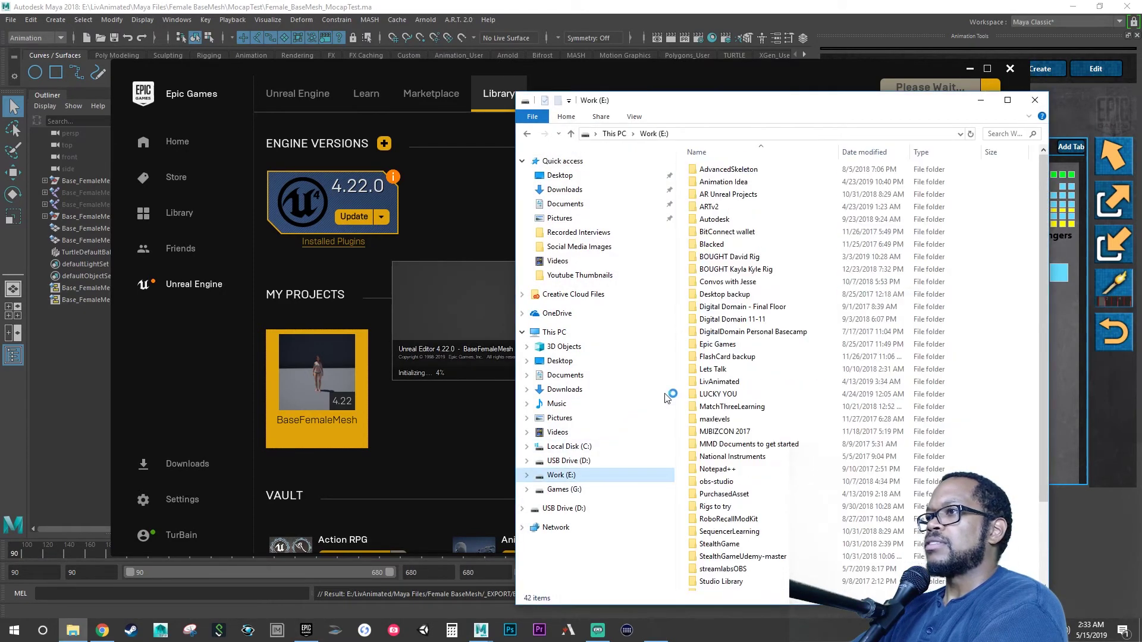
{"action": "double_click", "coordinate": [721, 381]}
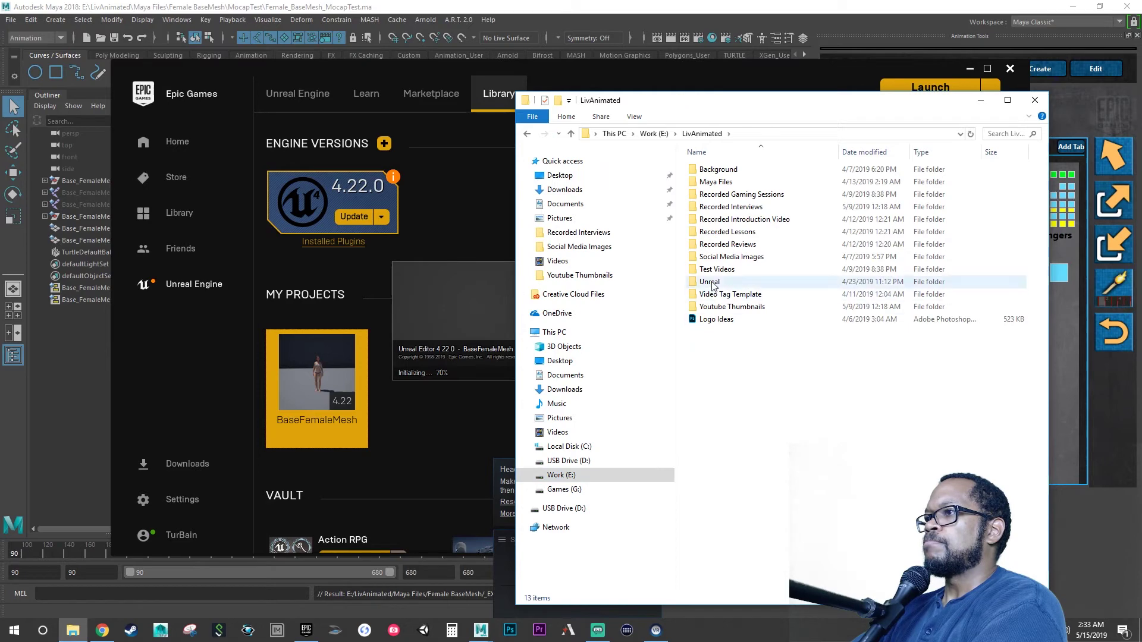
{"action": "double_click", "coordinate": [718, 182]}
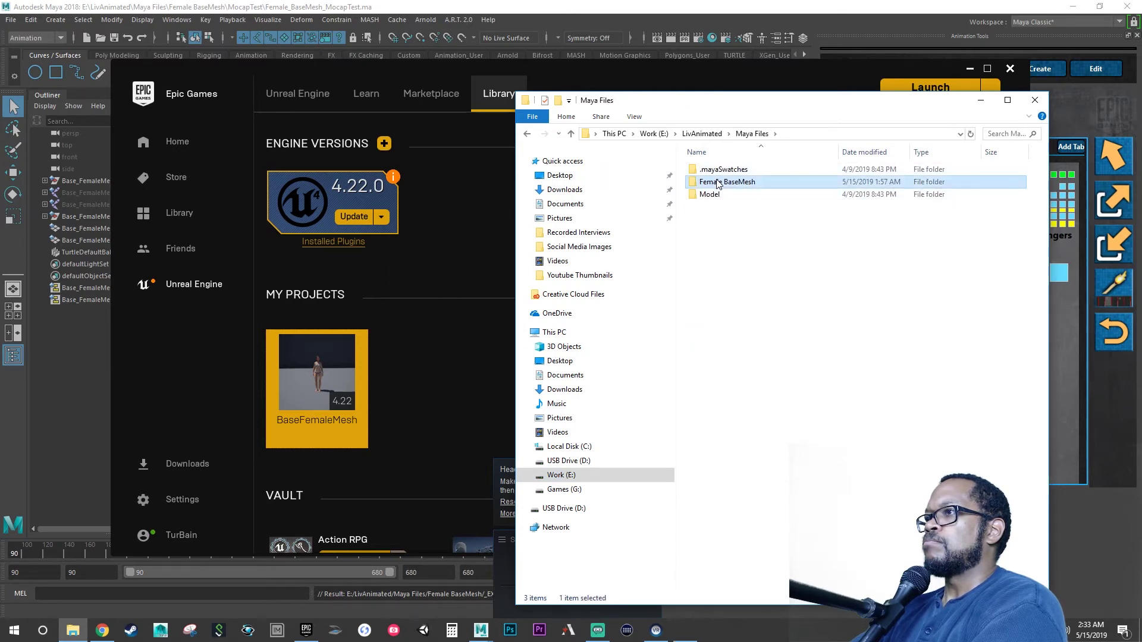
{"action": "double_click", "coordinate": [718, 182]}
{"action": "double_click", "coordinate": [717, 182]}
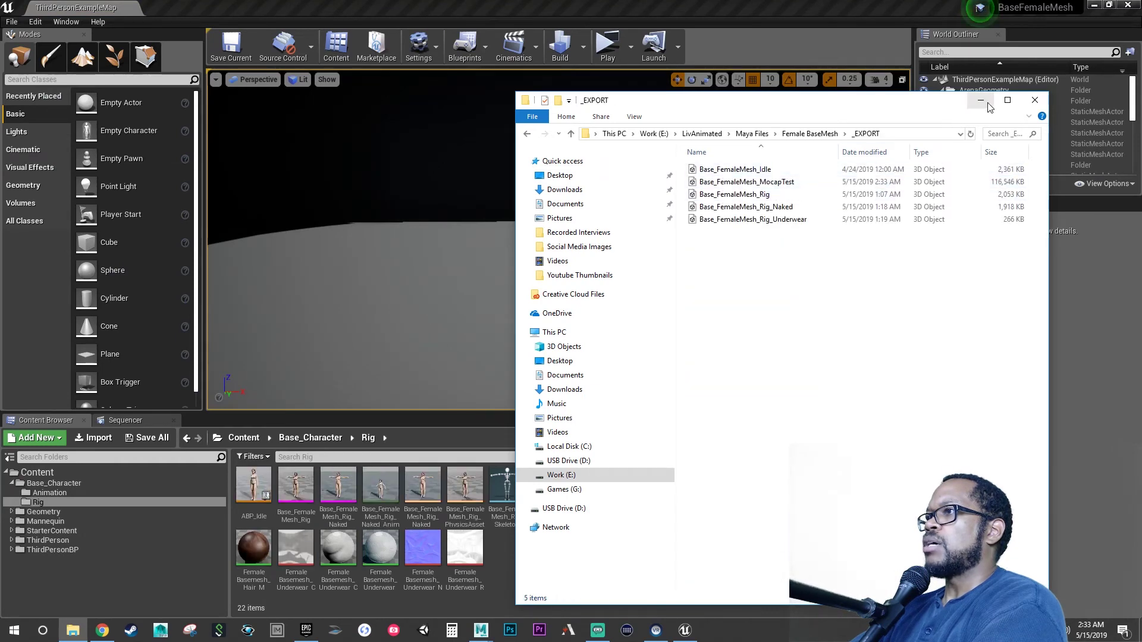
{"action": "left_click_drag", "start_coordinate": [642, 100], "coordinate": [742, 97]}
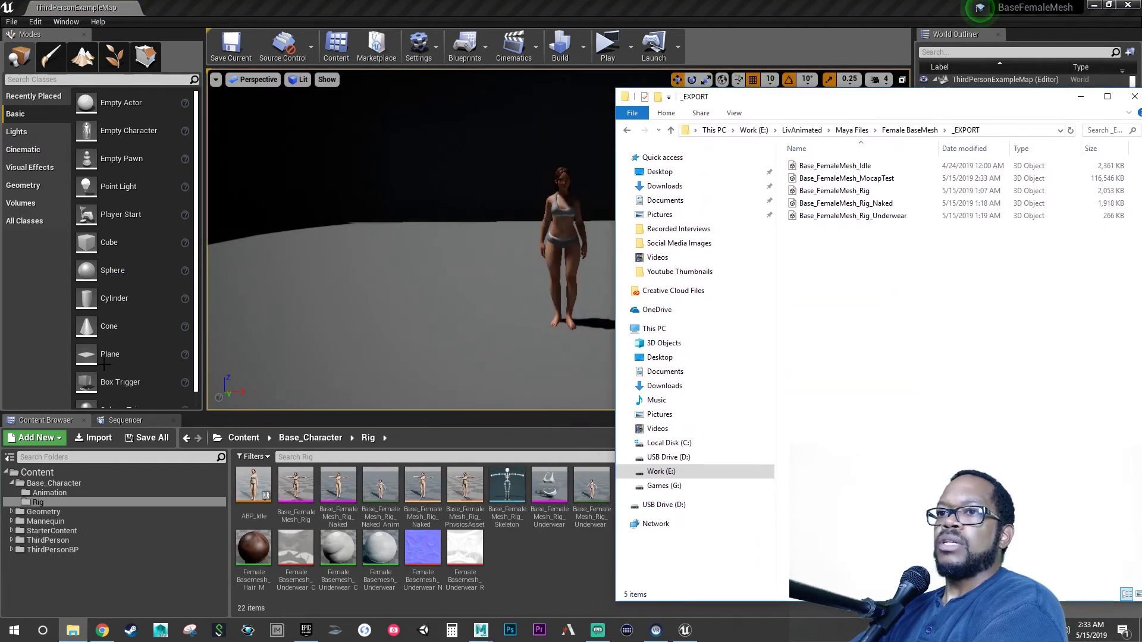
- Start importing Base_FemaleMesh_MocapTest from the _EXPORT folder into Unreal's Base_Character/Animation folder
{"action": "left_click", "coordinate": [60, 494]}
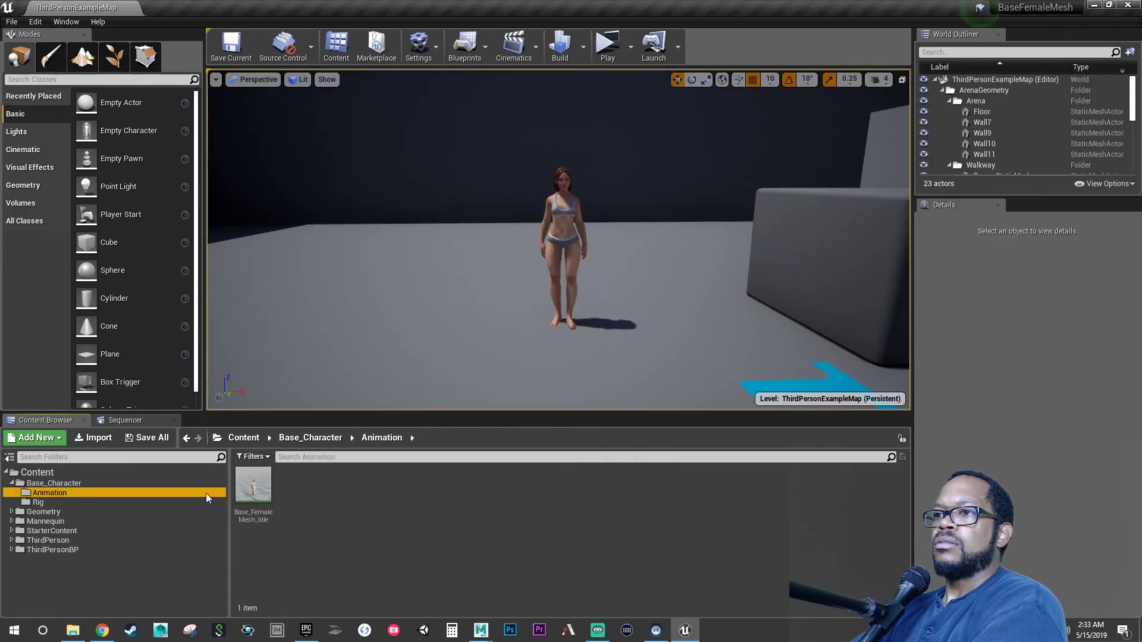
{"action": "left_click", "coordinate": [72, 631]}
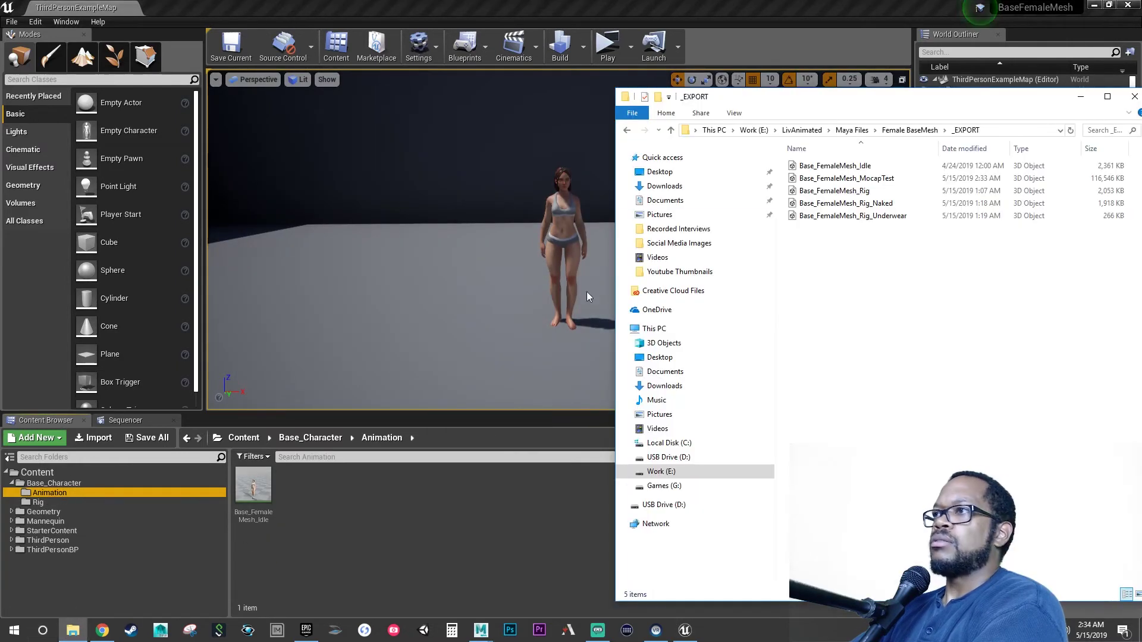
{"action": "left_click_drag", "start_coordinate": [838, 180], "coordinate": [423, 519]}
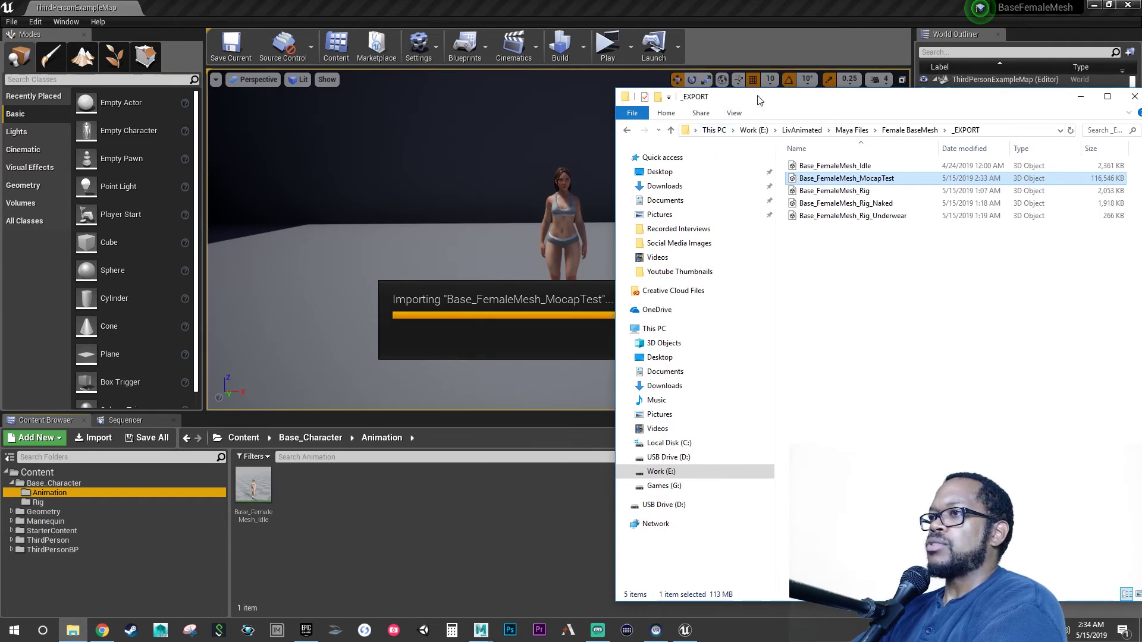
{"action": "left_click", "coordinate": [1081, 97]}
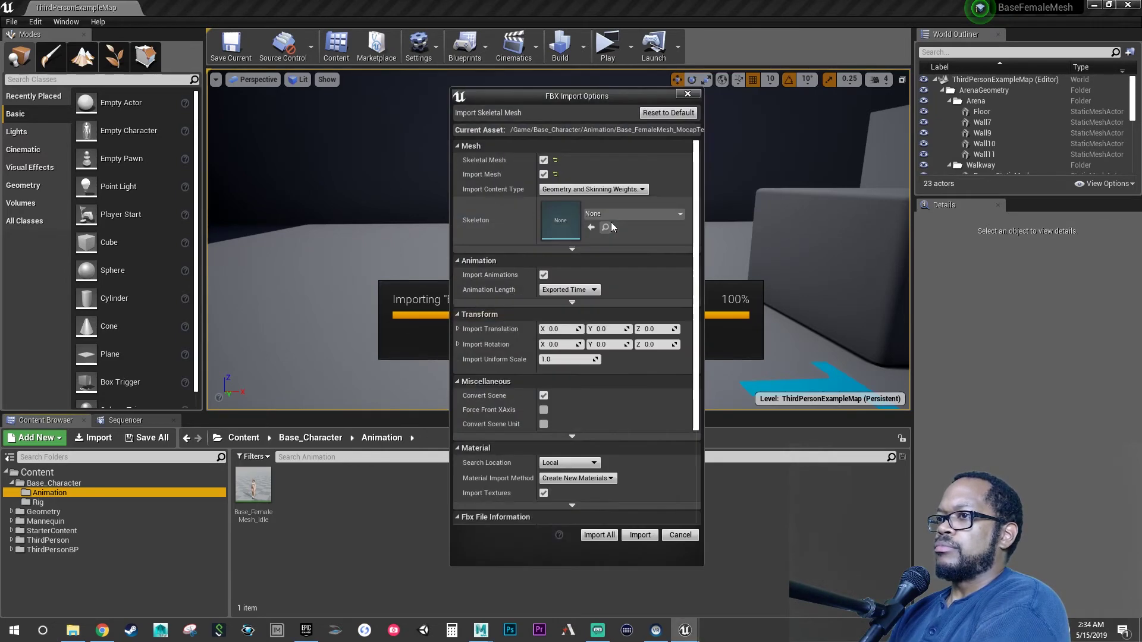
- Assign Base_FemaleMesh_Rig_Skeleton as the import skeleton and import all with these FBX settings
{"action": "left_click", "coordinate": [625, 214]}
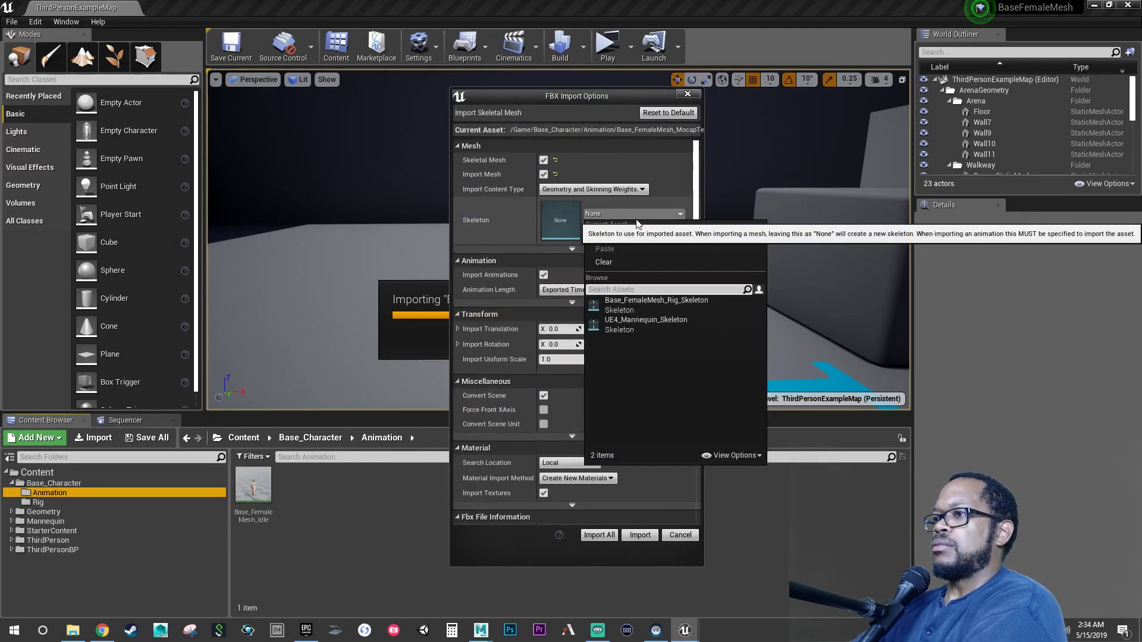
{"action": "left_click", "coordinate": [620, 302]}
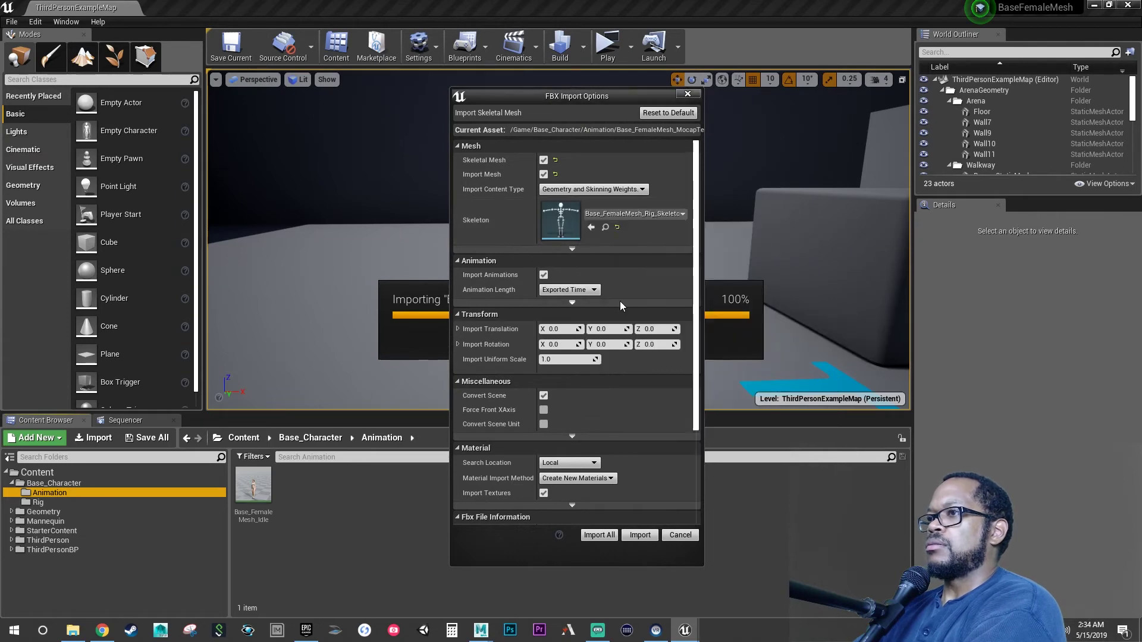
{"action": "left_click", "coordinate": [611, 536]}
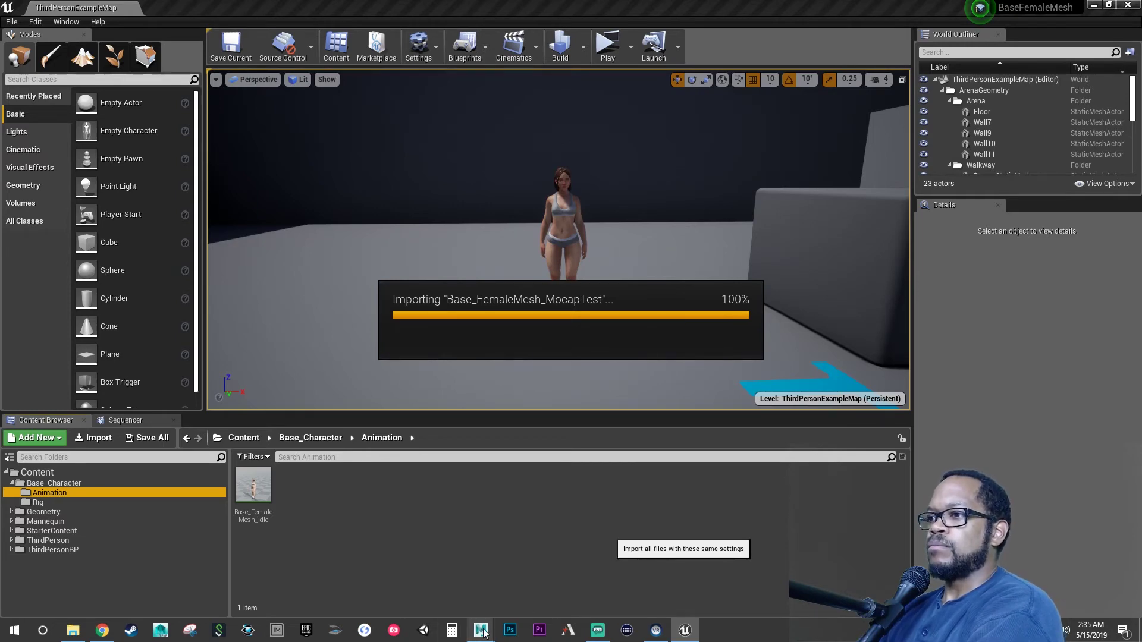
- Switch to Maya and create a new empty scene
{"action": "mouse_move", "coordinate": [481, 629]}
{"action": "left_click", "coordinate": [527, 589]}
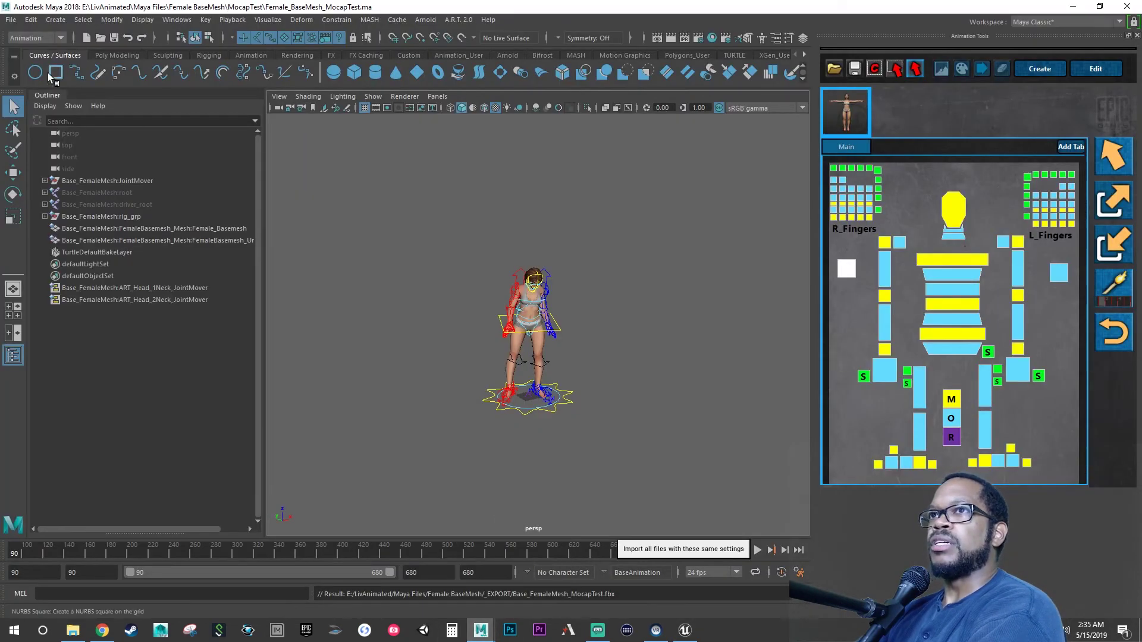
{"action": "left_click", "coordinate": [11, 20]}
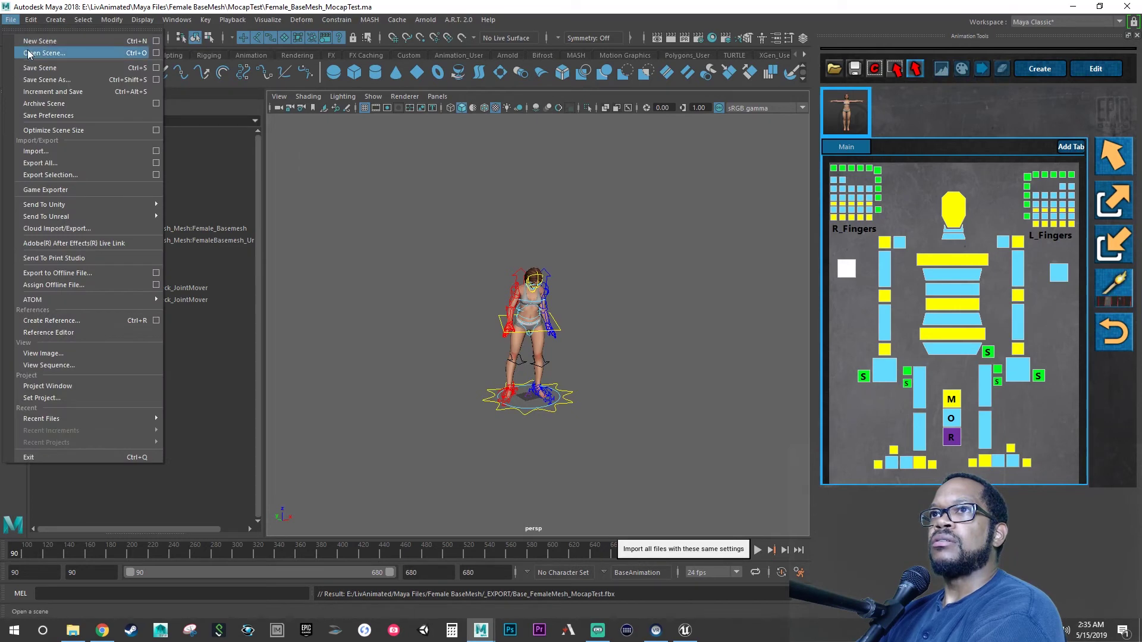
{"action": "left_click", "coordinate": [30, 43]}
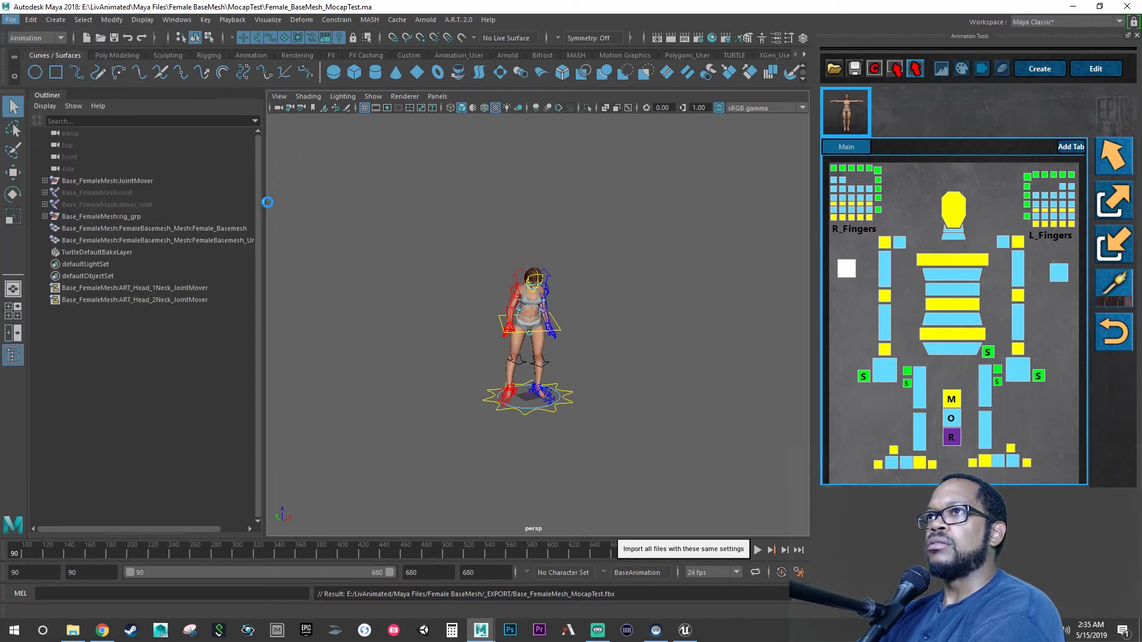
- Import Base_FemaleMesh_MocapTest.fbx from the _EXPORT folder into the empty scene
{"action": "left_click", "coordinate": [10, 20]}
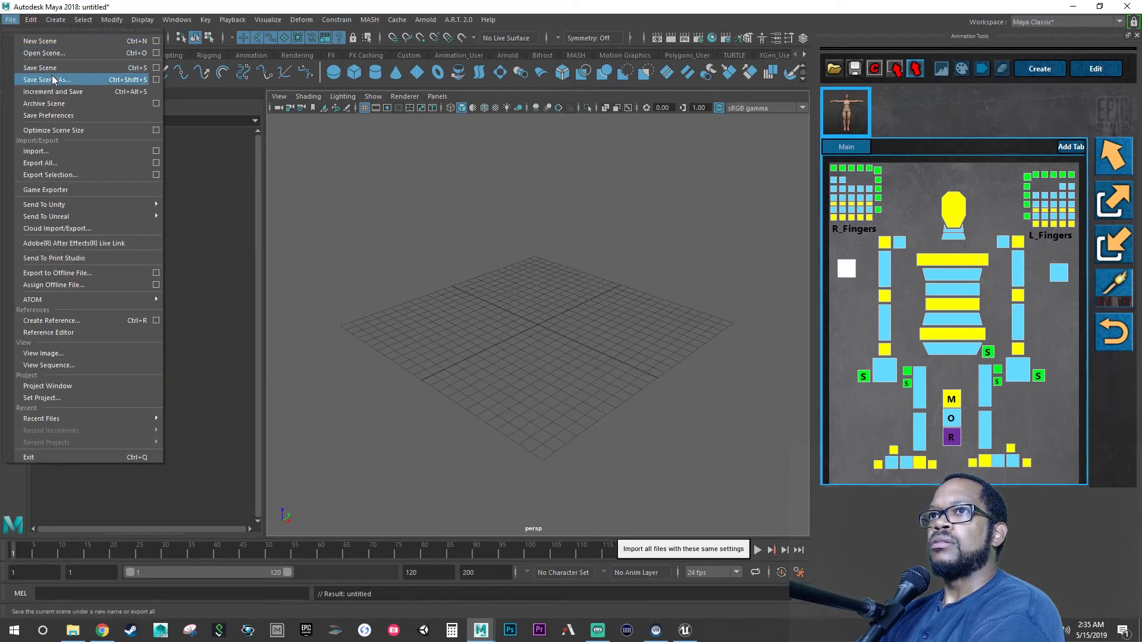
{"action": "left_click", "coordinate": [69, 151]}
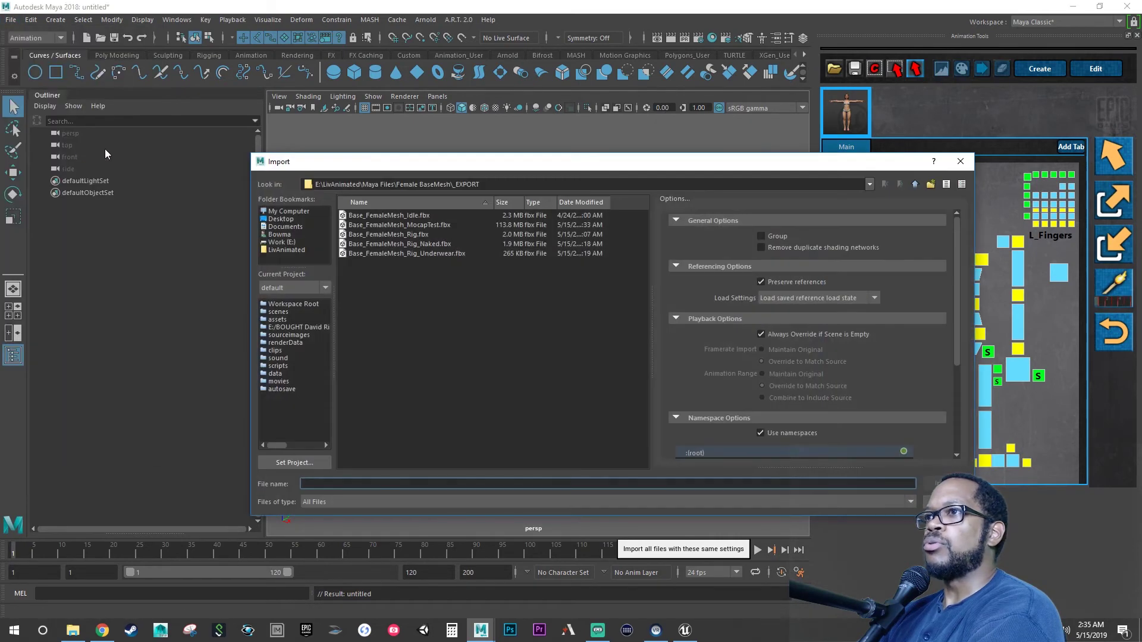
{"action": "left_click", "coordinate": [423, 224]}
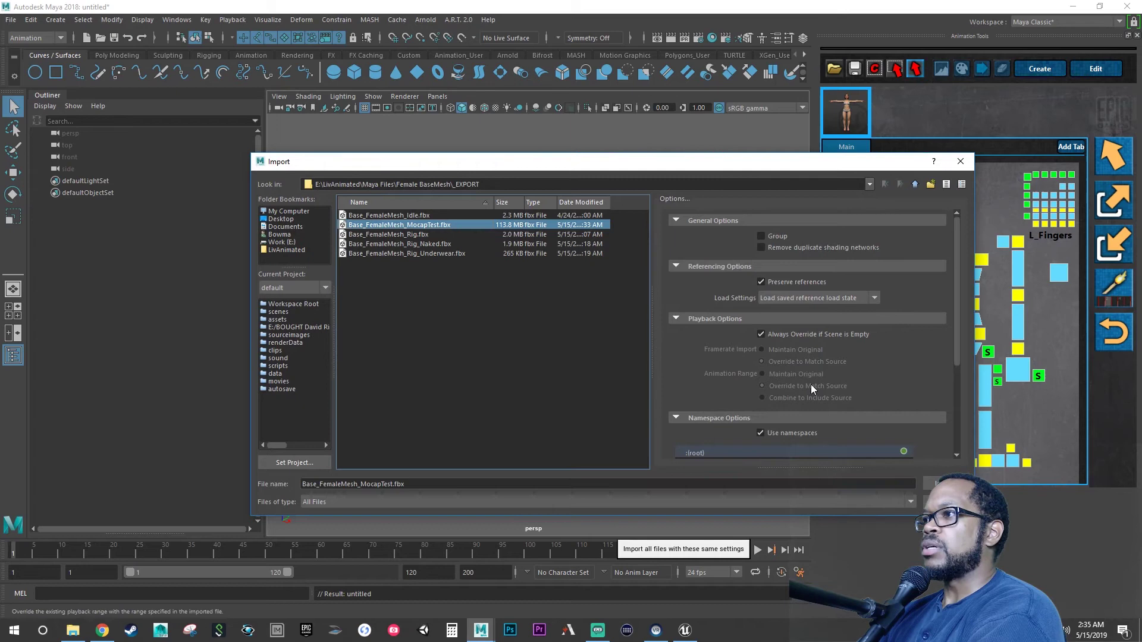
{"action": "left_click", "coordinate": [933, 483]}
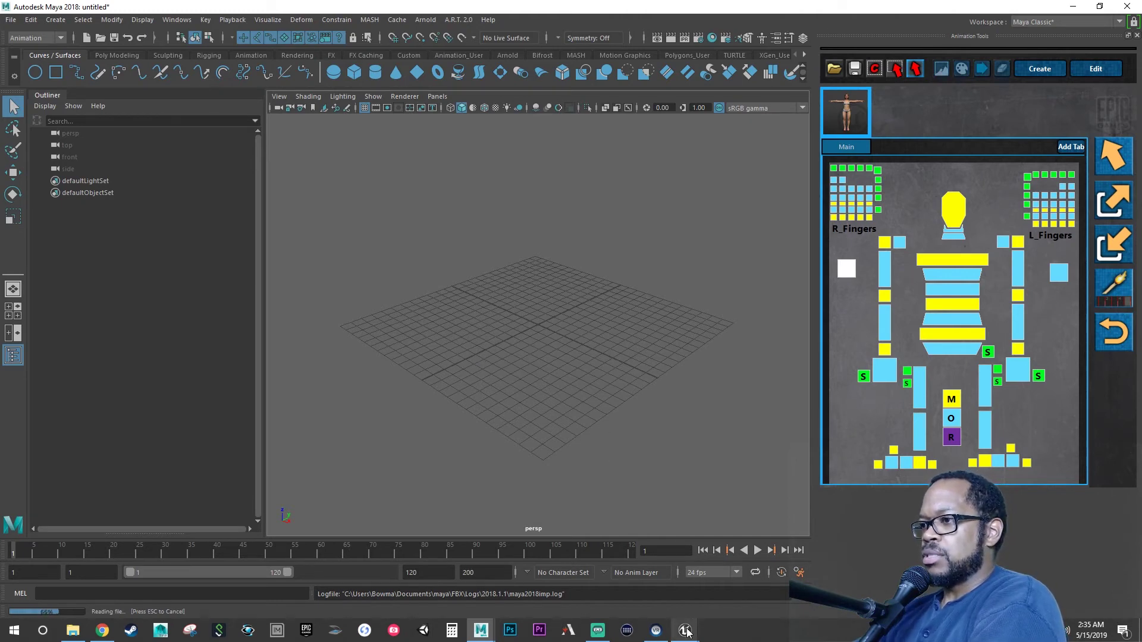
- Switch to the Unreal Editor and decline regenerating the skeleton for all meshes in the bone-merge message
{"action": "mouse_move", "coordinate": [686, 633]}
{"action": "left_click", "coordinate": [649, 583]}
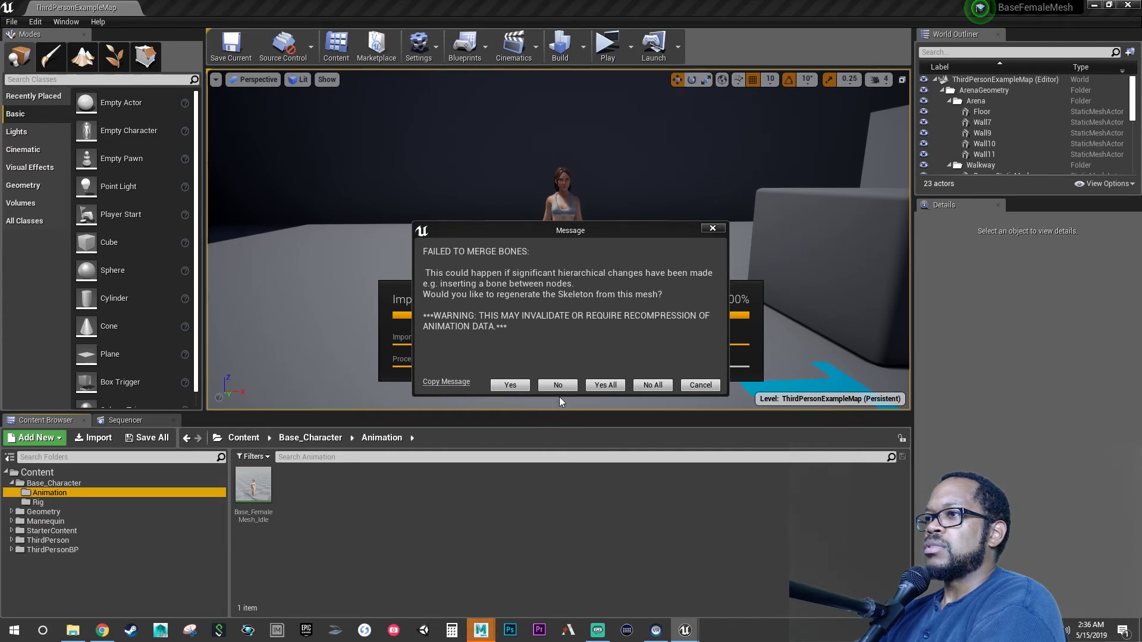
{"action": "left_click", "coordinate": [652, 385]}
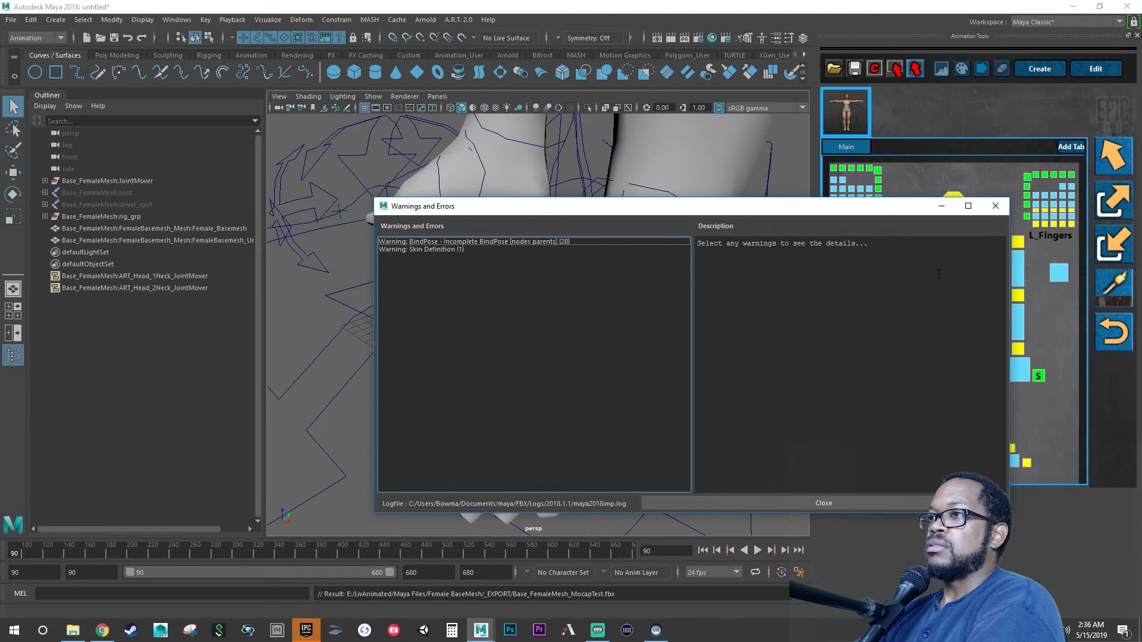
- Close the FBX import warnings in Maya and inspect the whole imported female character in the perspective view
{"action": "left_click", "coordinate": [995, 206]}
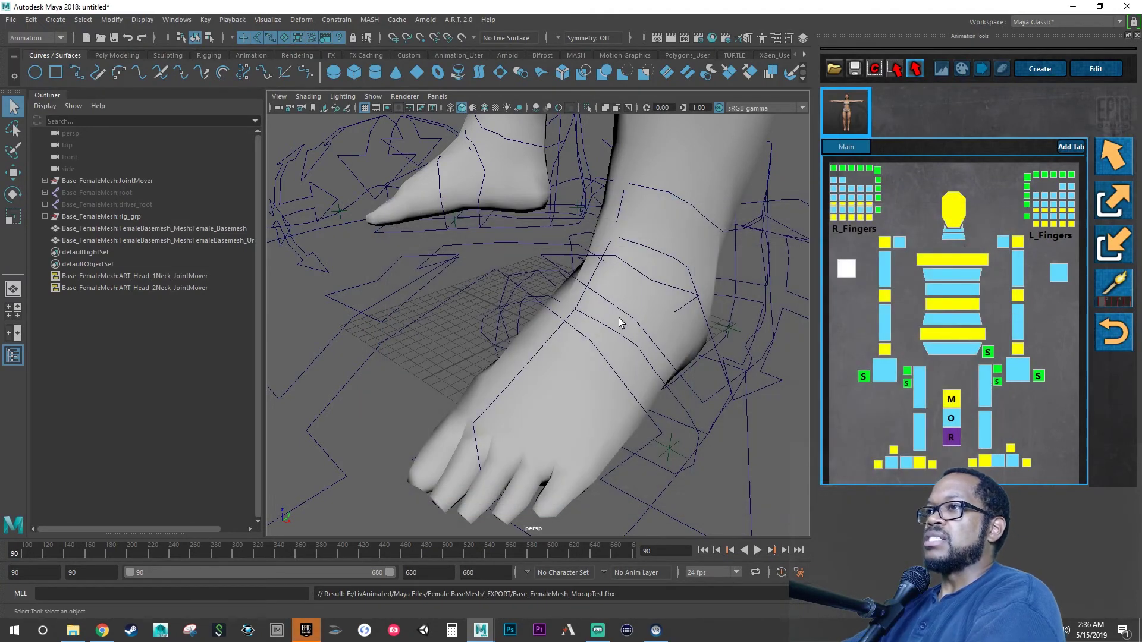
{"action": "scroll", "coordinate": [595, 315], "scroll_direction": "down", "scroll_amount": 4}
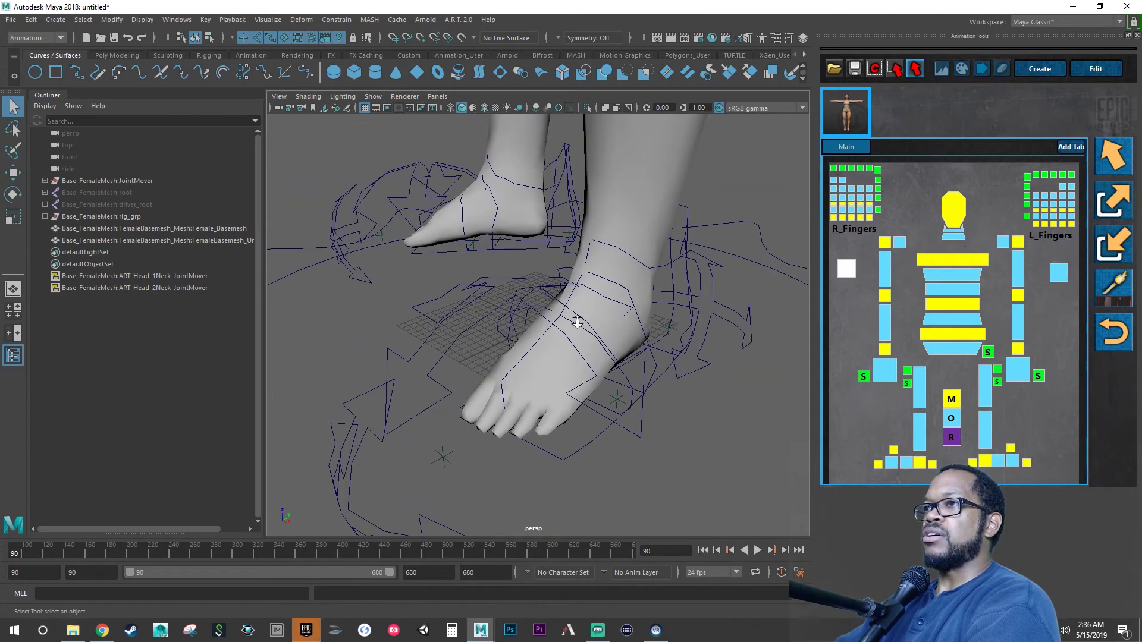
{"action": "left_click_drag", "start_coordinate": [577, 319], "coordinate": [652, 327], "text": "alt"}
{"action": "scroll", "coordinate": [651, 326], "scroll_direction": "down", "scroll_amount": 8}
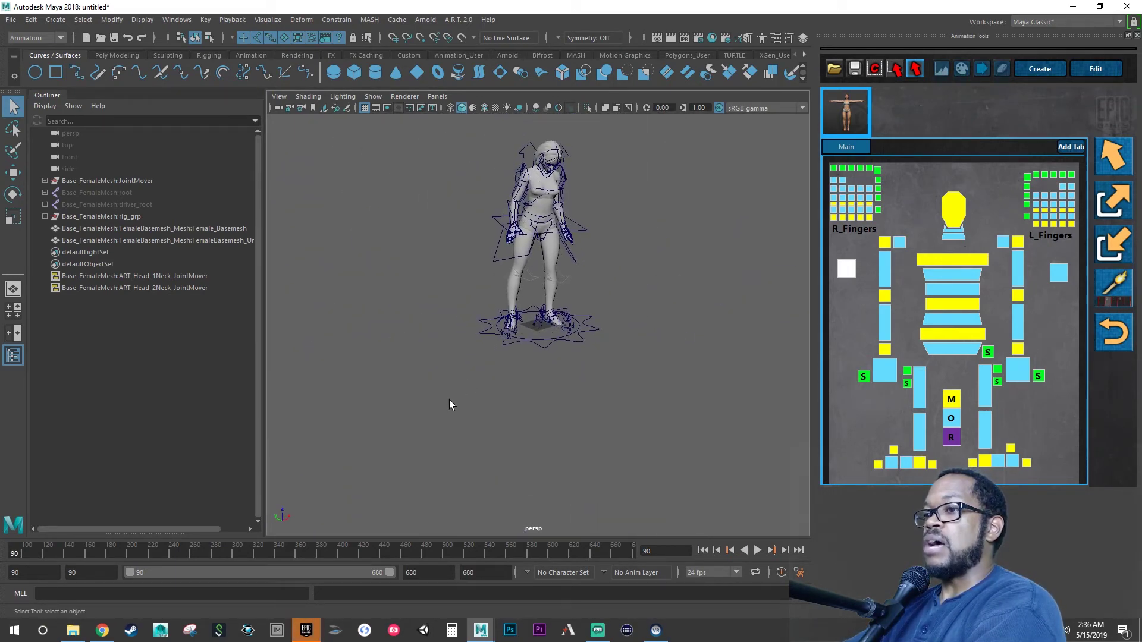
- Open Female_BaseMesh_MocapTest.ma from the MocapTest folder without saving the untitled scene
{"action": "left_click", "coordinate": [11, 20]}
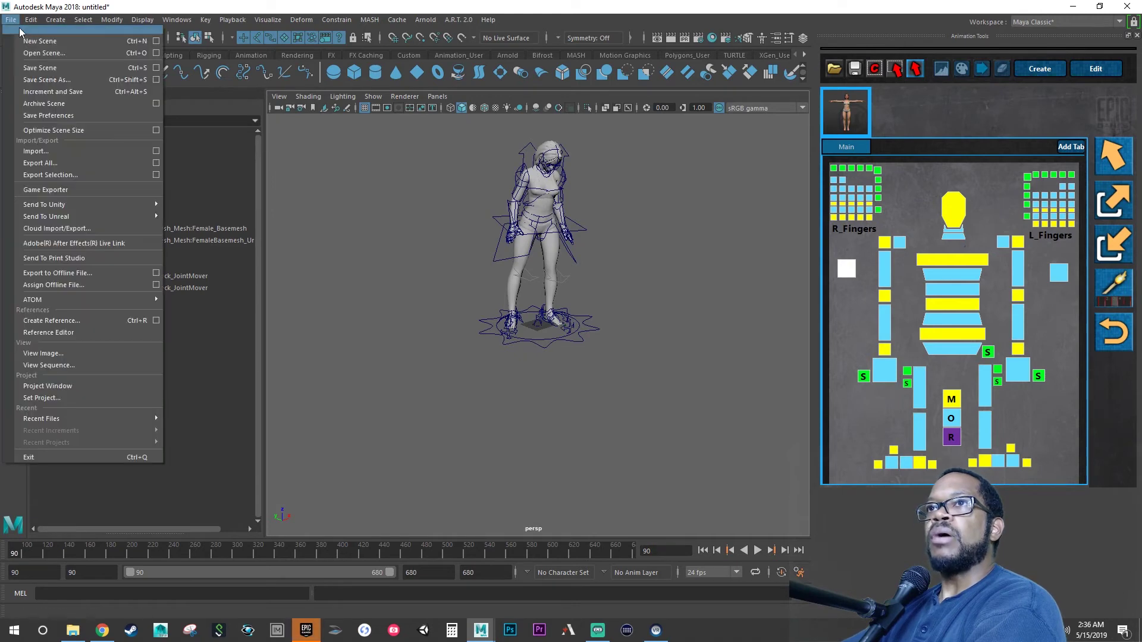
{"action": "left_click", "coordinate": [42, 48]}
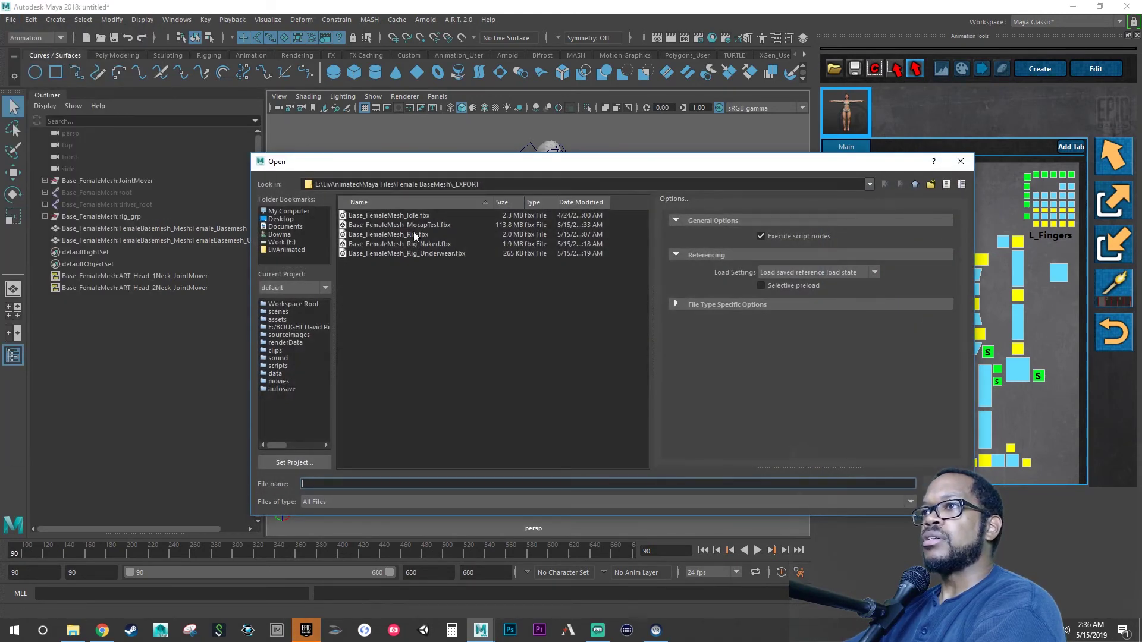
{"action": "left_click", "coordinate": [915, 184]}
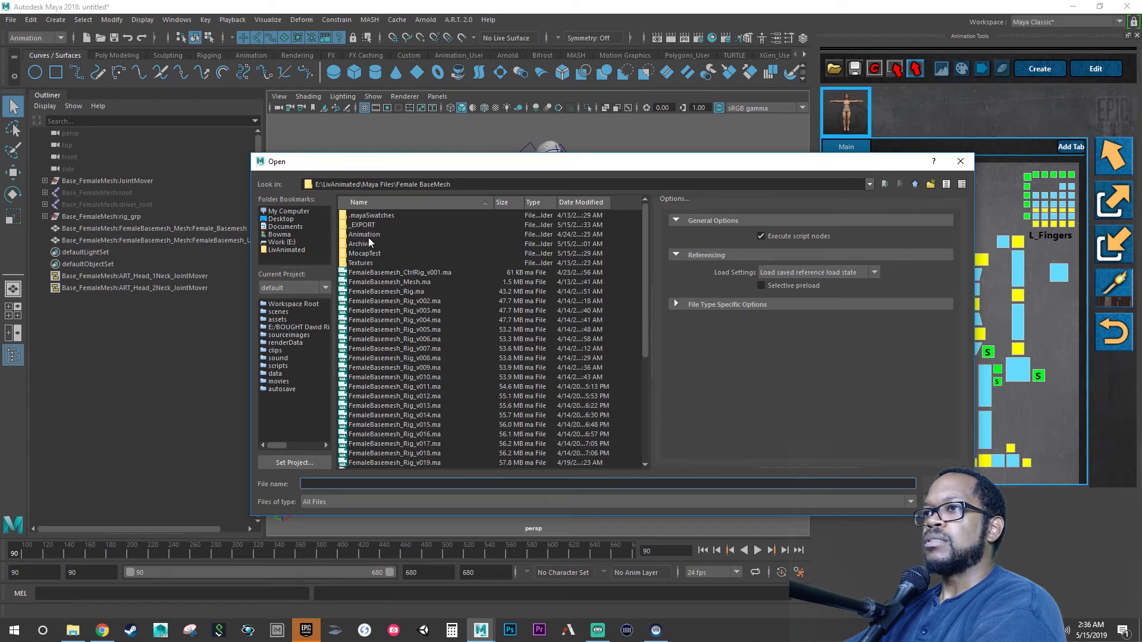
{"action": "double_click", "coordinate": [366, 253]}
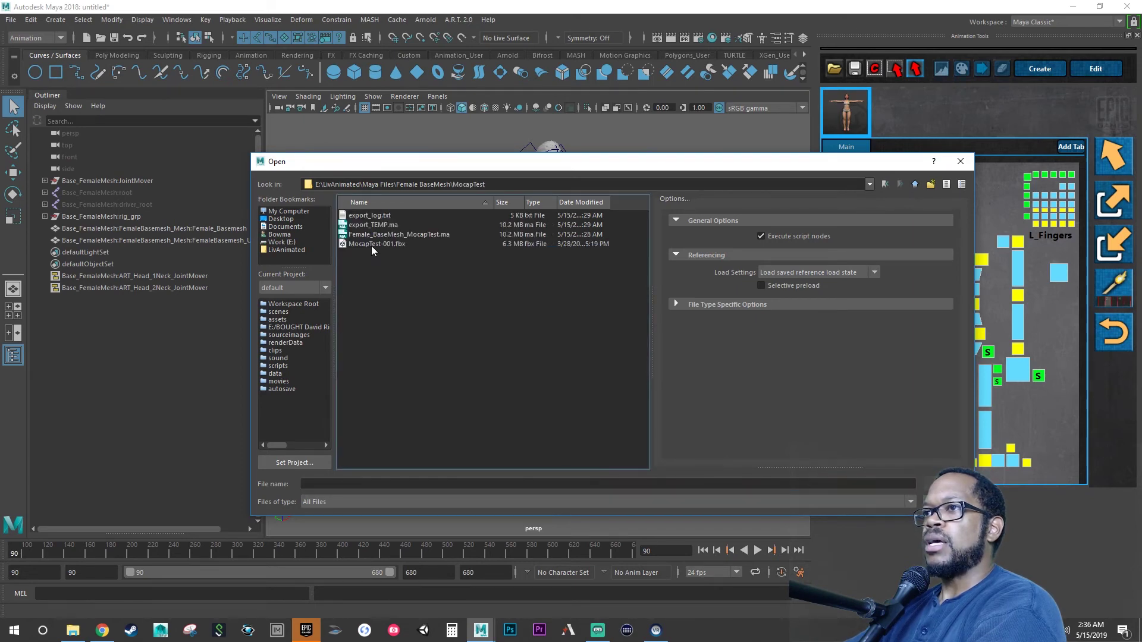
{"action": "left_click", "coordinate": [416, 235]}
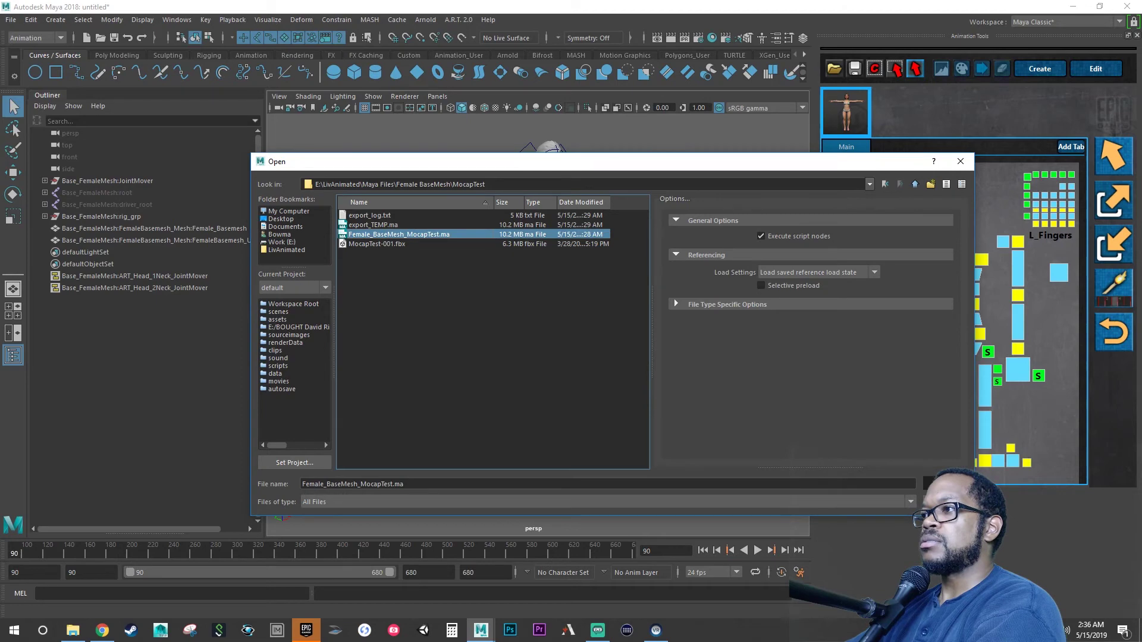
{"action": "left_click", "coordinate": [945, 484]}
{"action": "left_click", "coordinate": [571, 318]}
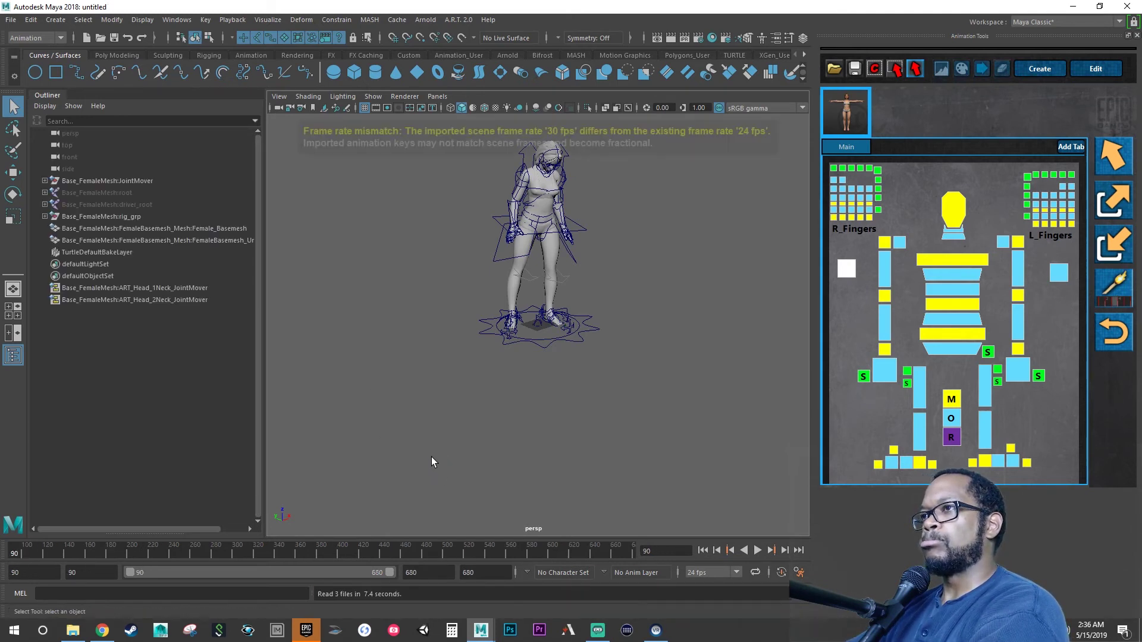
{"action": "left_click", "coordinate": [10, 20]}
{"action": "left_click", "coordinate": [11, 19]}
{"action": "left_click", "coordinate": [11, 20]}
{"action": "left_click", "coordinate": [19, 55]}
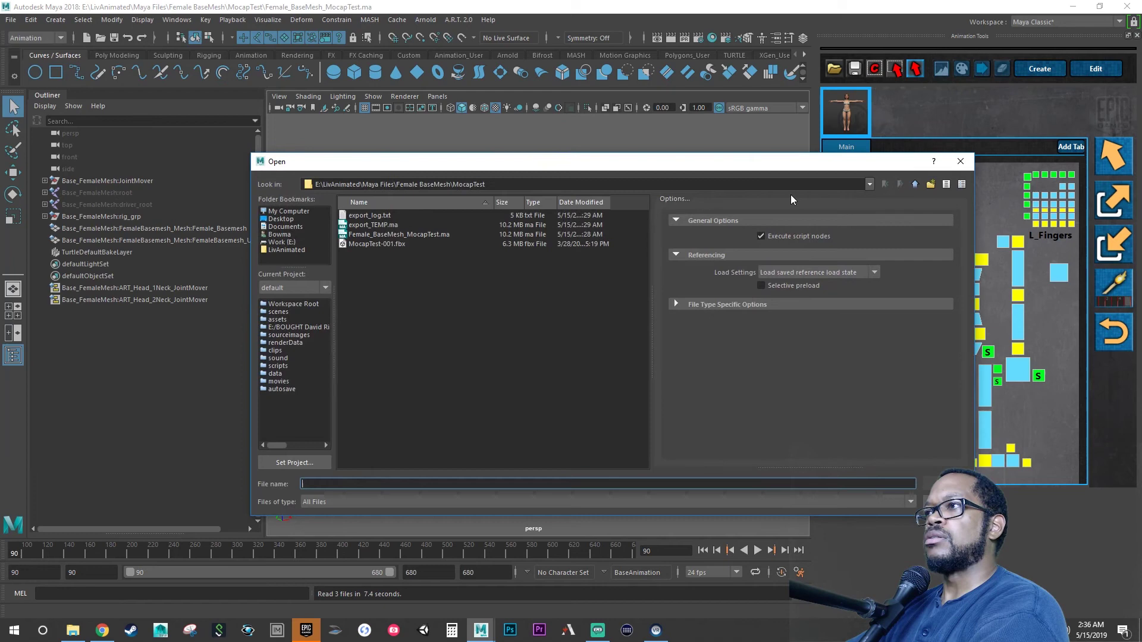
{"action": "left_click", "coordinate": [915, 184]}
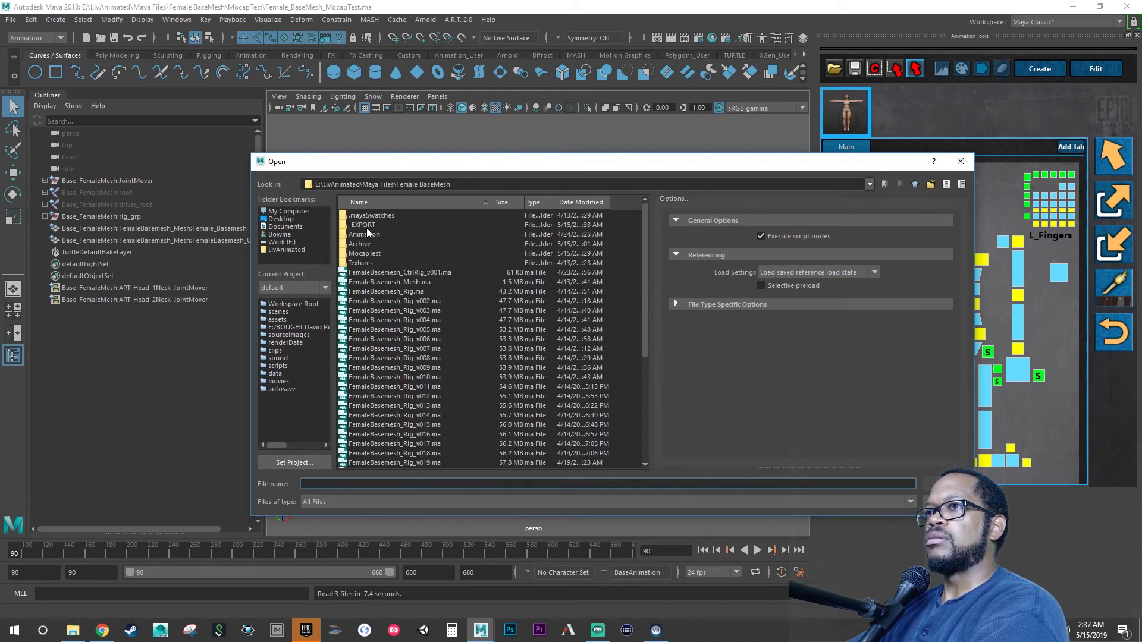
{"action": "left_click", "coordinate": [961, 161]}
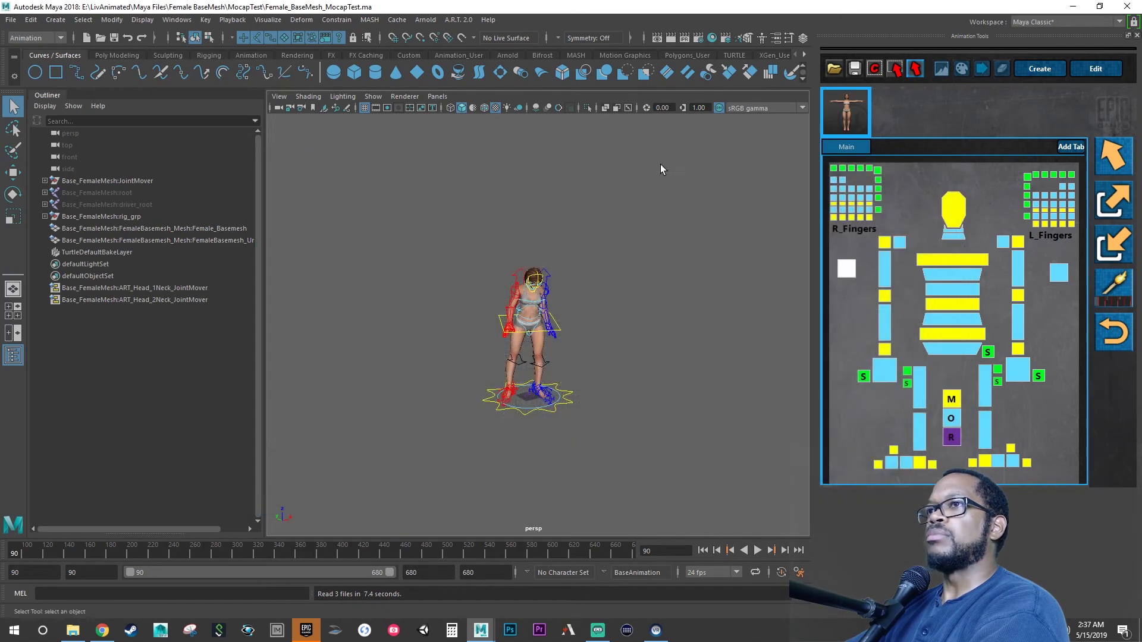
- Create a new empty scene and import Base_FemaleMesh_Idle.fbx from the _EXPORT folder for comparison
{"action": "left_click", "coordinate": [10, 20]}
{"action": "left_click", "coordinate": [36, 41]}
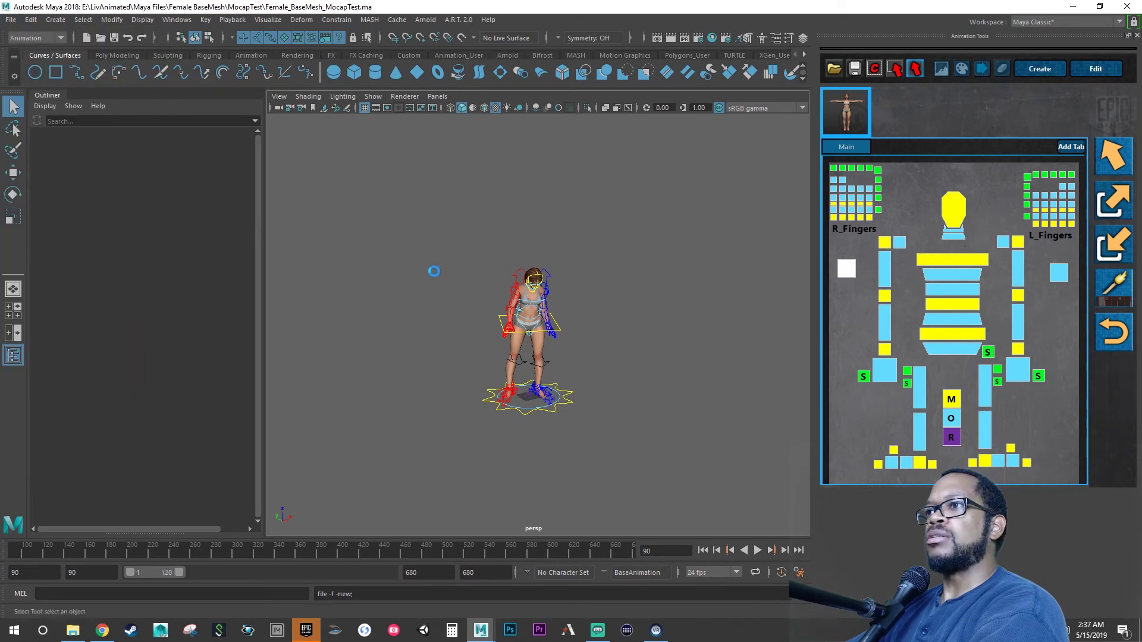
{"action": "left_click", "coordinate": [9, 20]}
{"action": "left_click", "coordinate": [35, 151]}
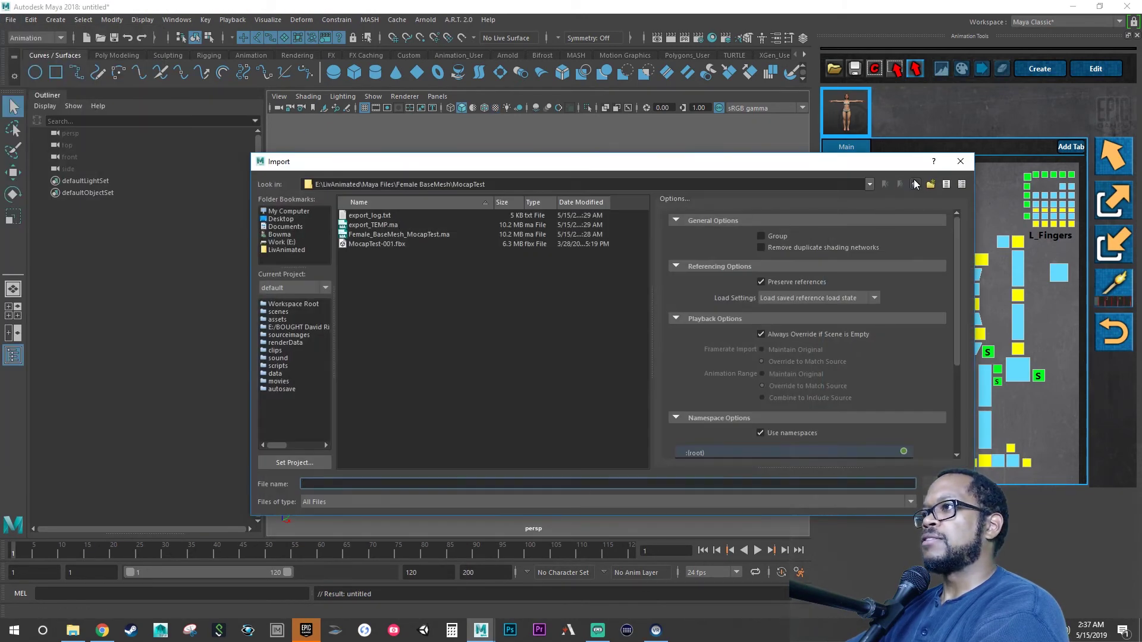
{"action": "left_click", "coordinate": [915, 185]}
{"action": "double_click", "coordinate": [352, 225]}
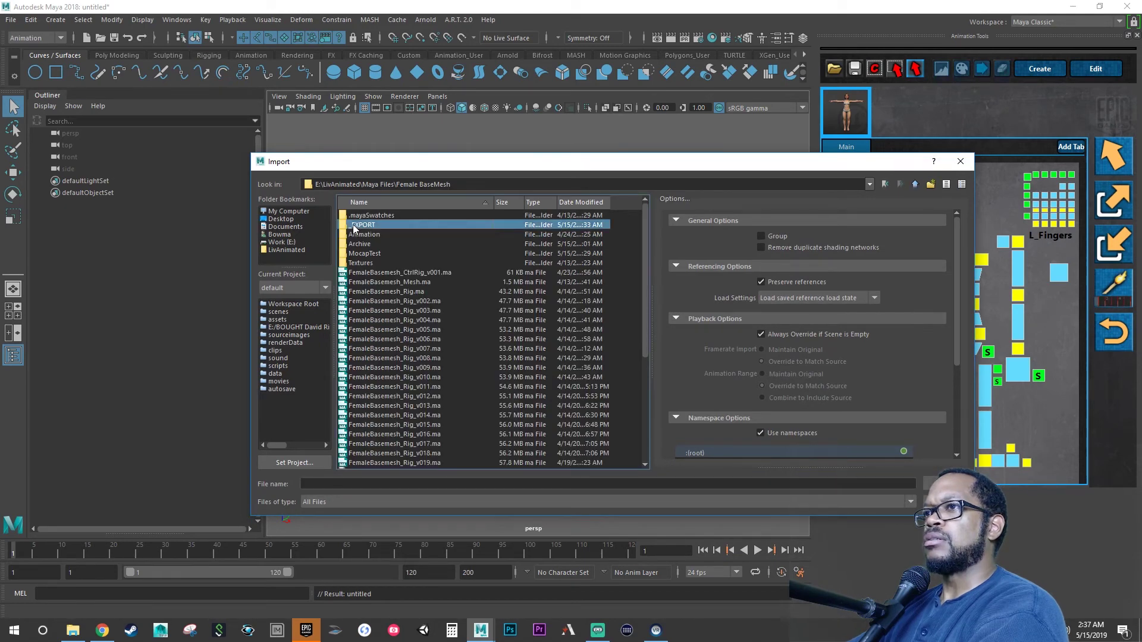
{"action": "left_click", "coordinate": [400, 216]}
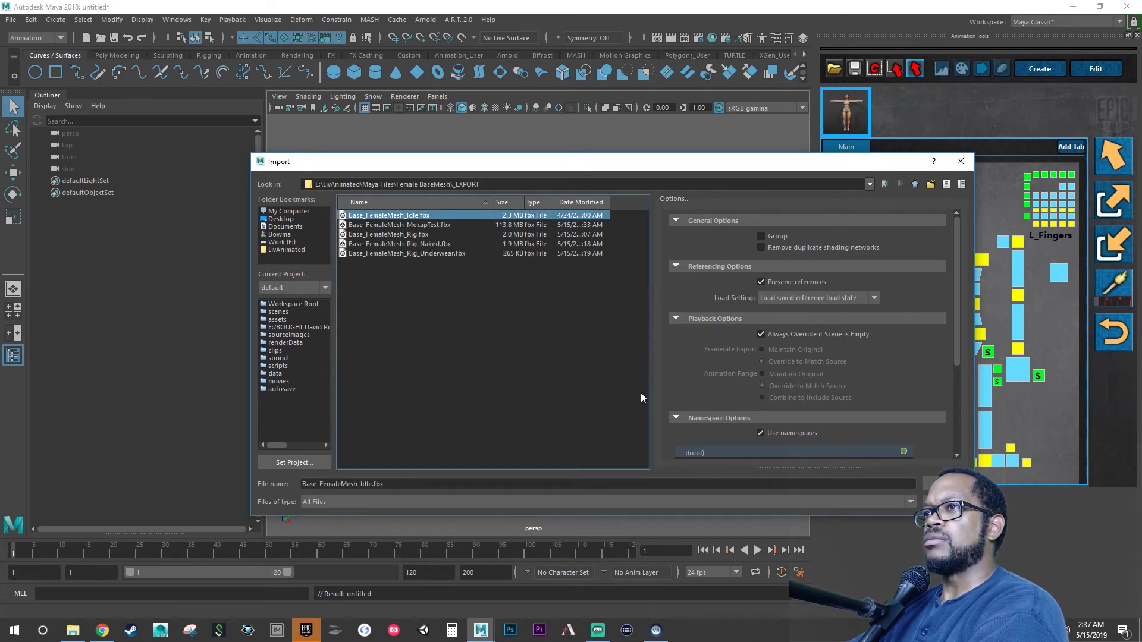
{"action": "key", "text": "Return"}
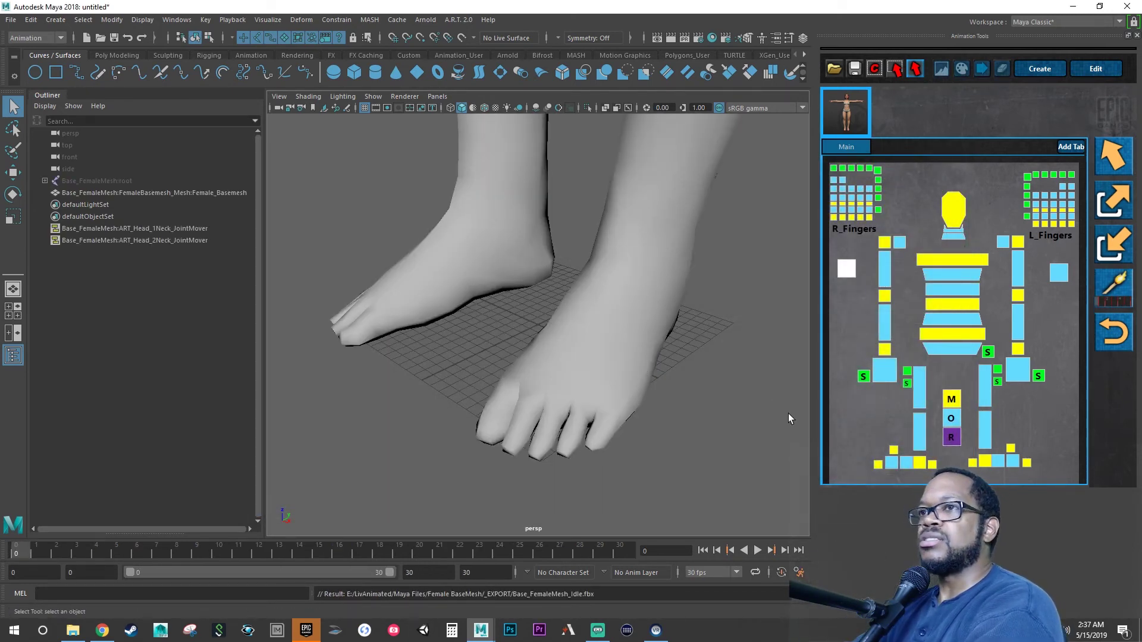
- Select the imported idle file's root joint and examine its keys, scene hierarchy and mesh
{"action": "scroll", "coordinate": [563, 327], "scroll_direction": "down", "scroll_amount": 4}
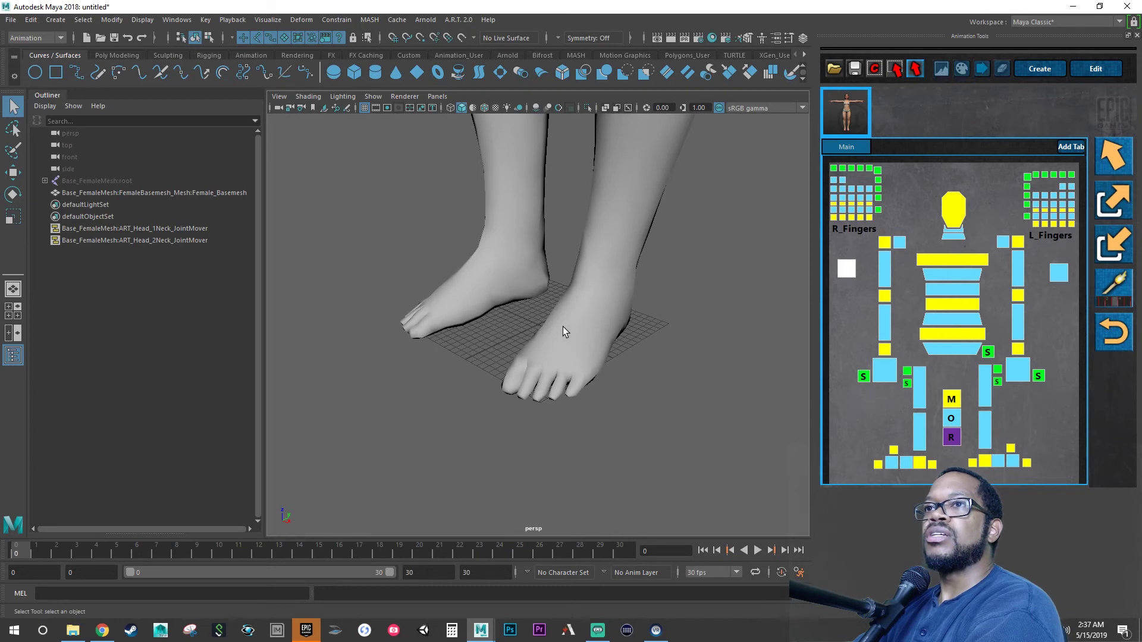
{"action": "left_click", "coordinate": [116, 184]}
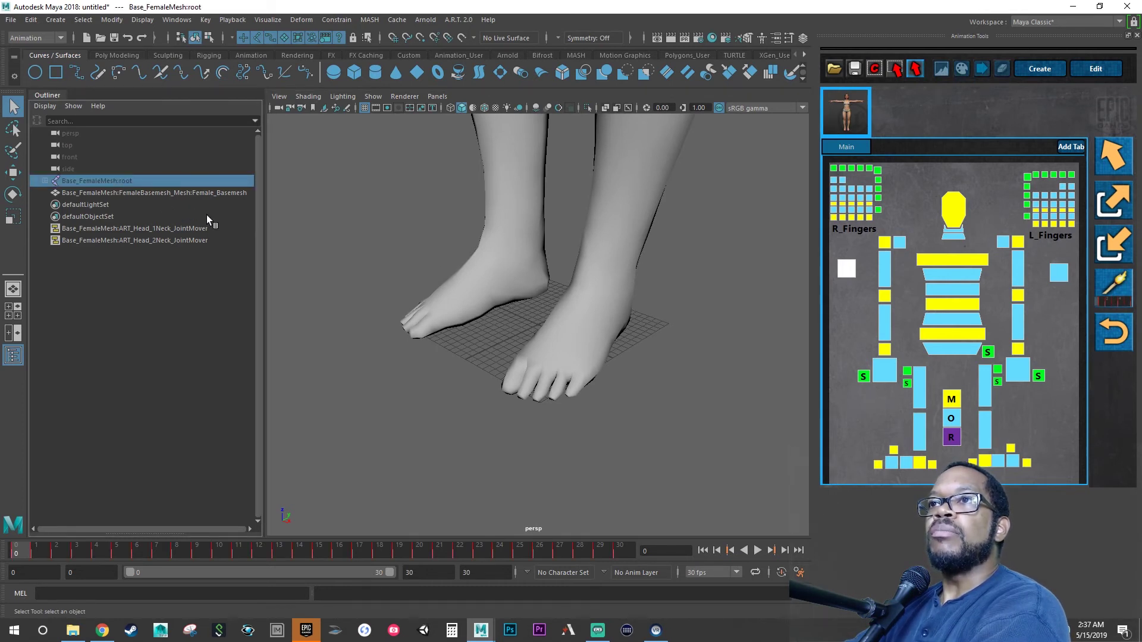
{"action": "scroll", "coordinate": [415, 216], "scroll_direction": "down", "scroll_amount": 3}
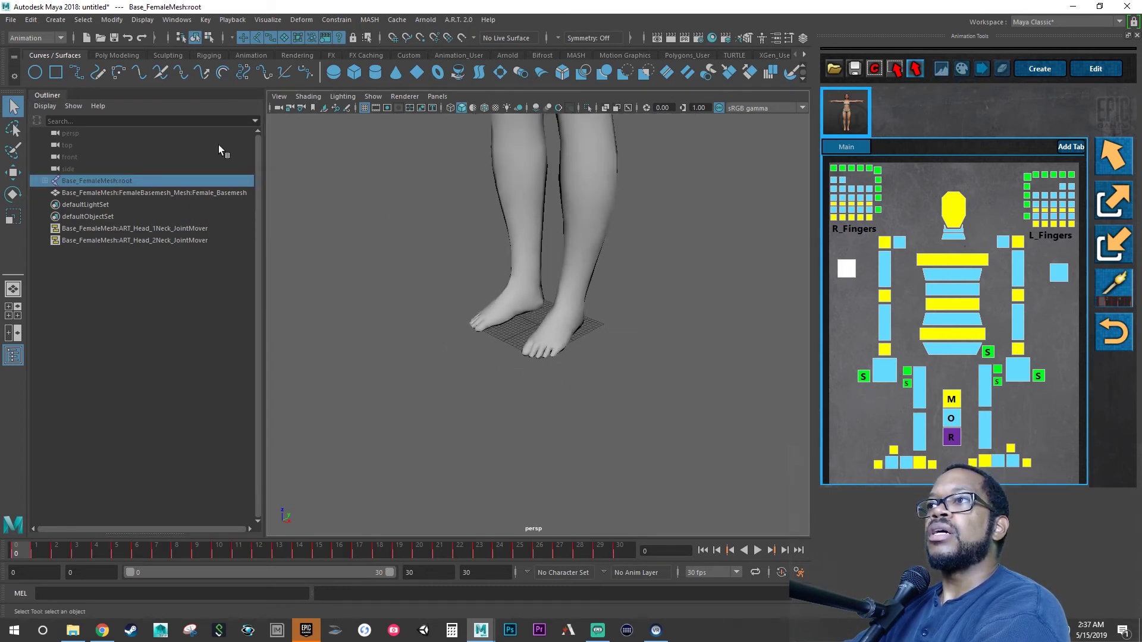
- Reopen Female_BaseMesh_MocapTest.ma from the MocapTest folder, discarding the scene with the imported idle animation
{"action": "left_click", "coordinate": [9, 19]}
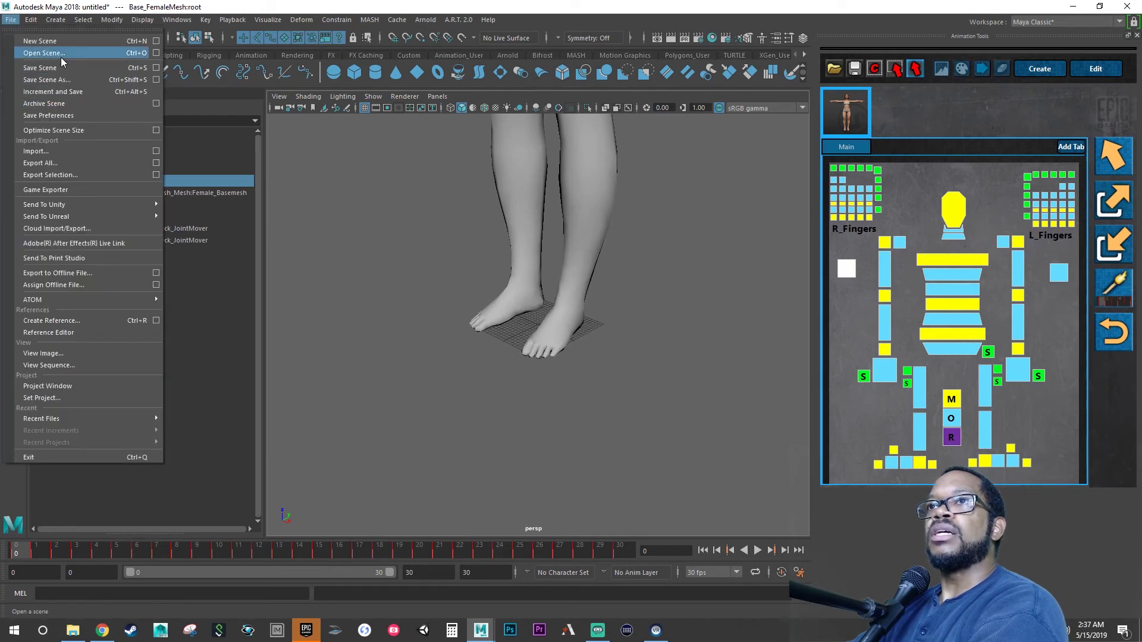
{"action": "left_click", "coordinate": [26, 40]}
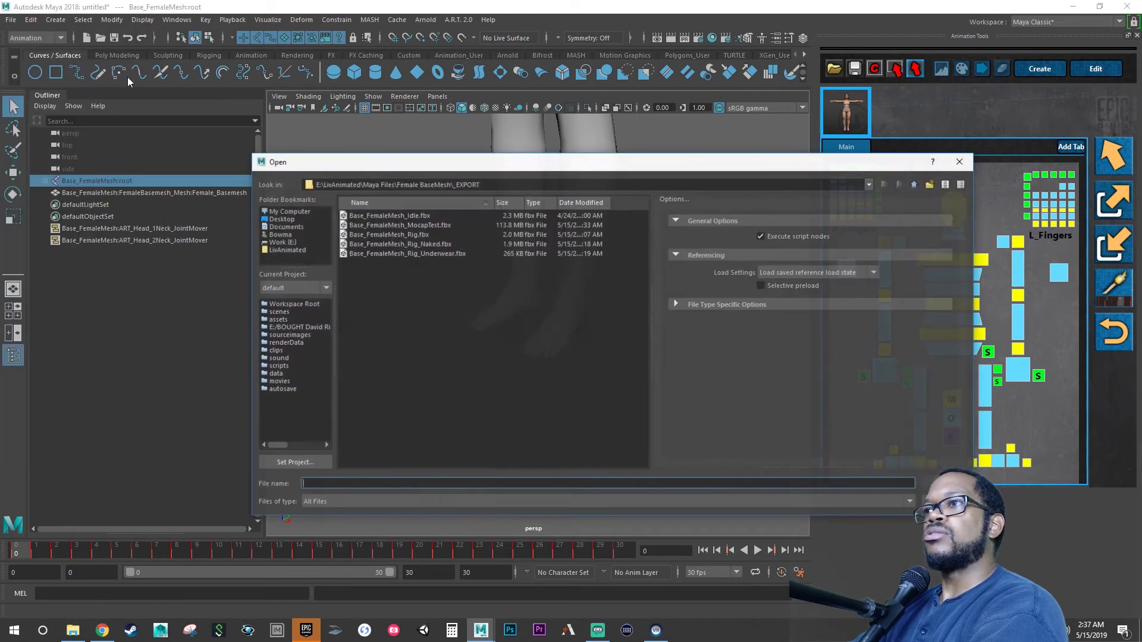
{"action": "left_click", "coordinate": [916, 185]}
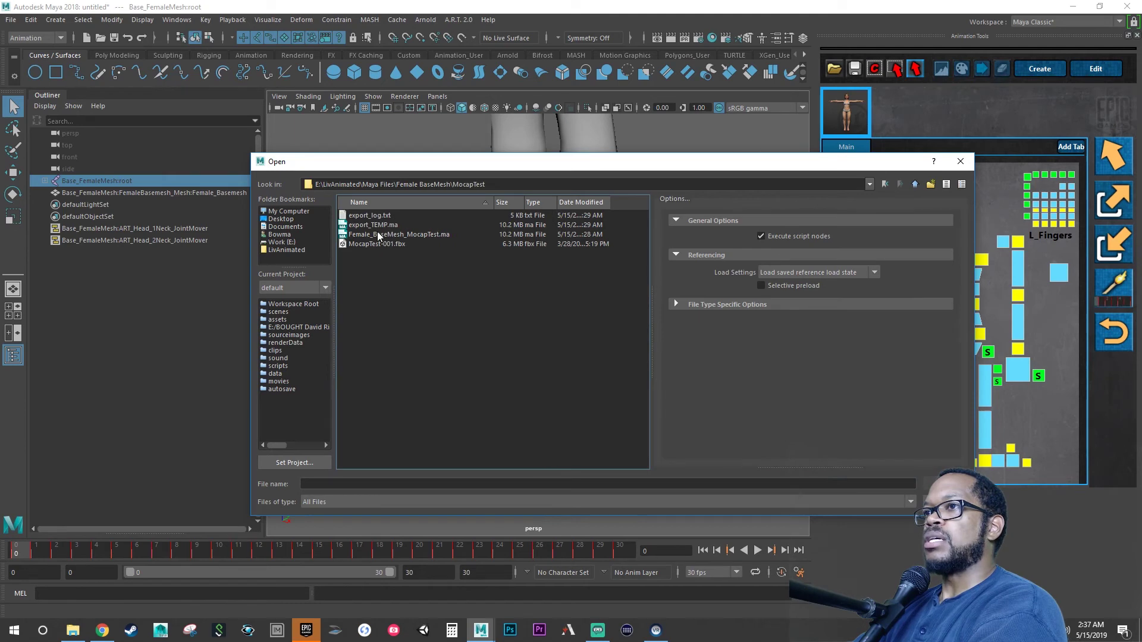
{"action": "left_click", "coordinate": [377, 234]}
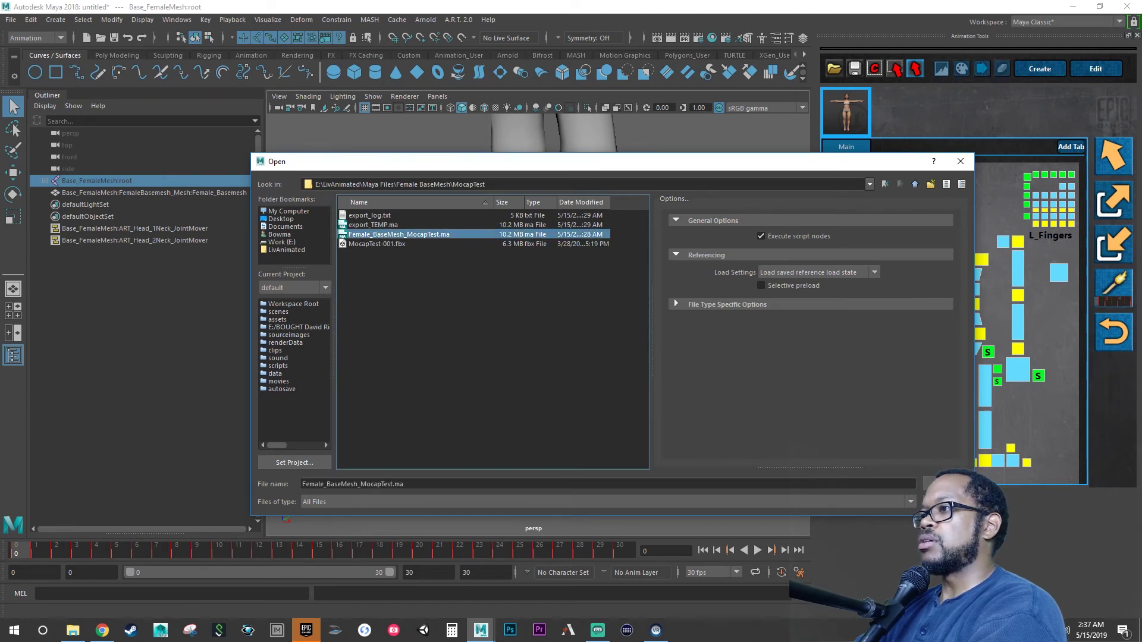
{"action": "left_click", "coordinate": [940, 483]}
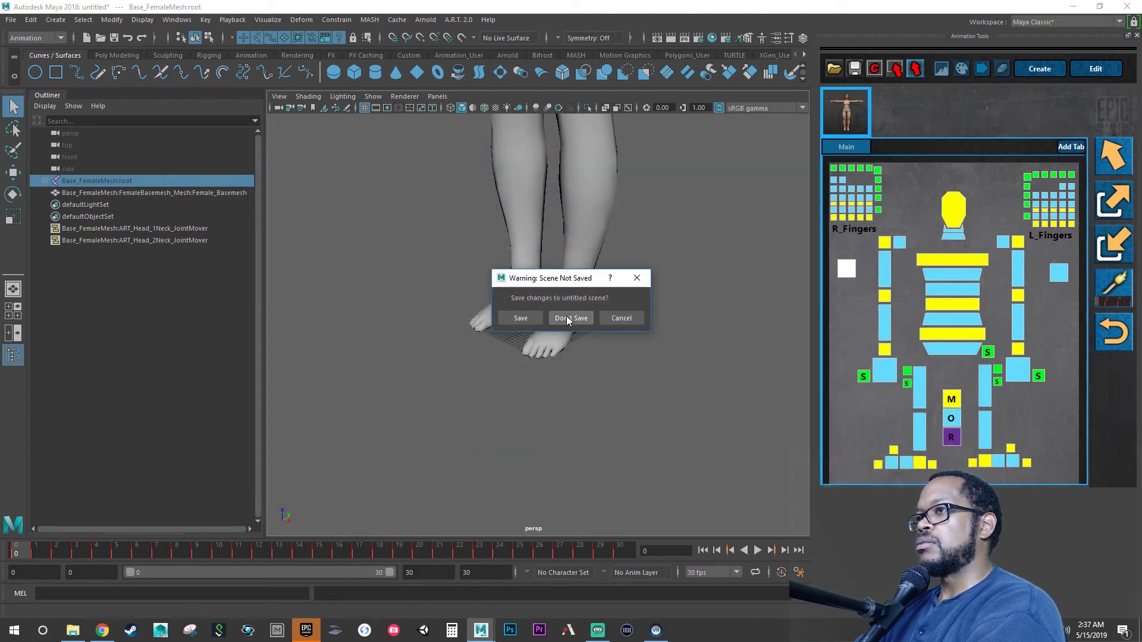
{"action": "left_click", "coordinate": [571, 318]}
- Launch the BaseFemaleMesh project from the Epic Games Launcher's library, then return to Maya
{"action": "left_click", "coordinate": [312, 635]}
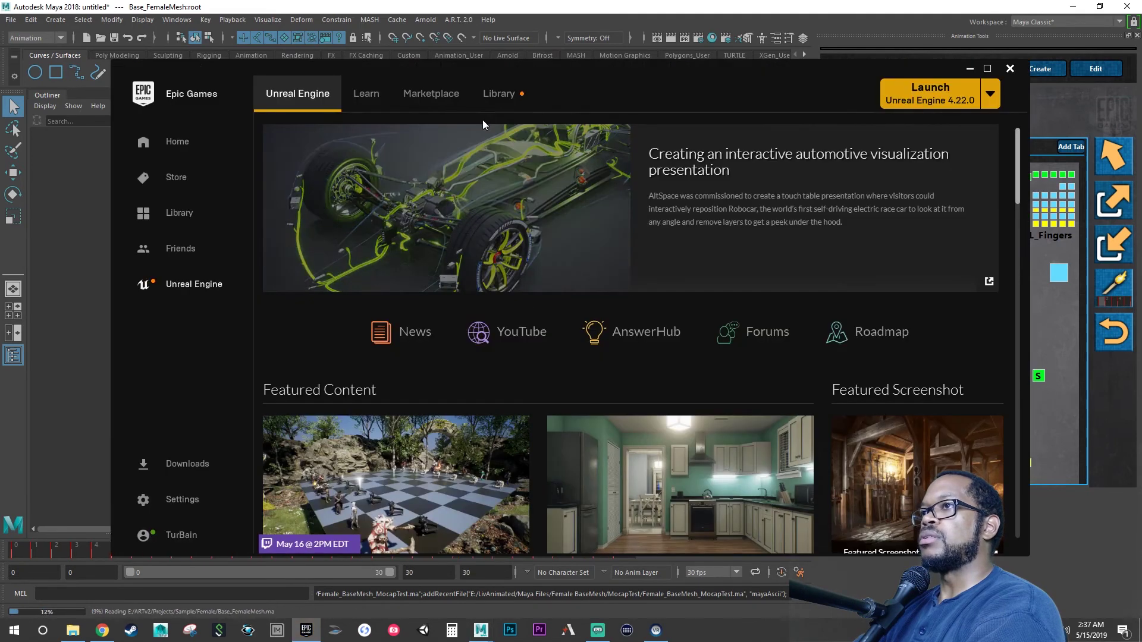
{"action": "left_click", "coordinate": [497, 98]}
{"action": "double_click", "coordinate": [333, 376]}
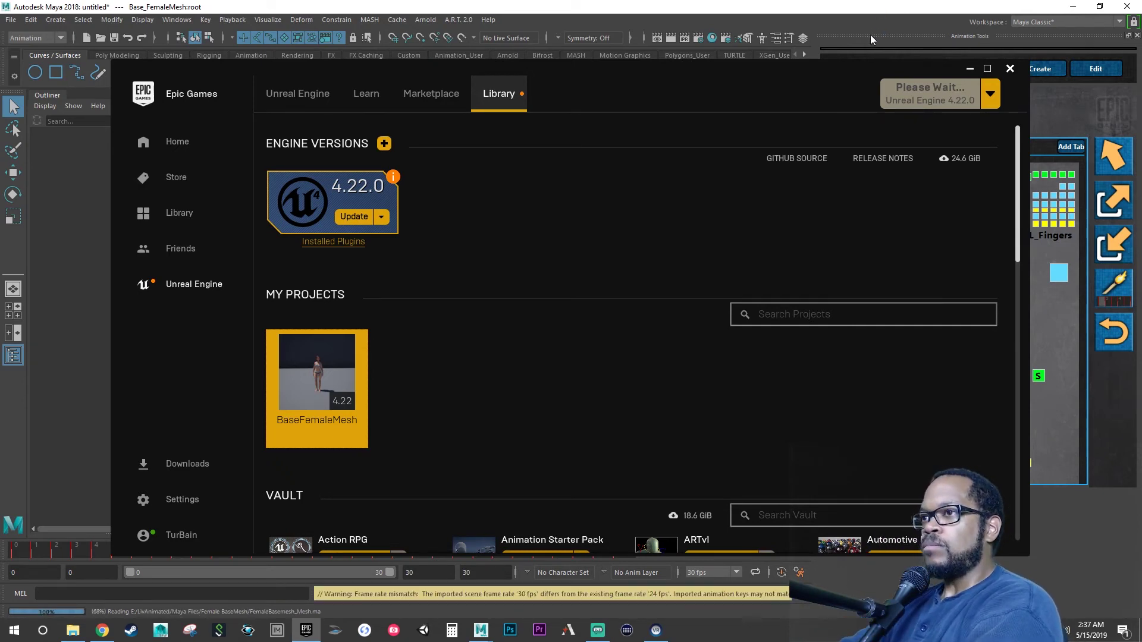
{"action": "left_click", "coordinate": [815, 40]}
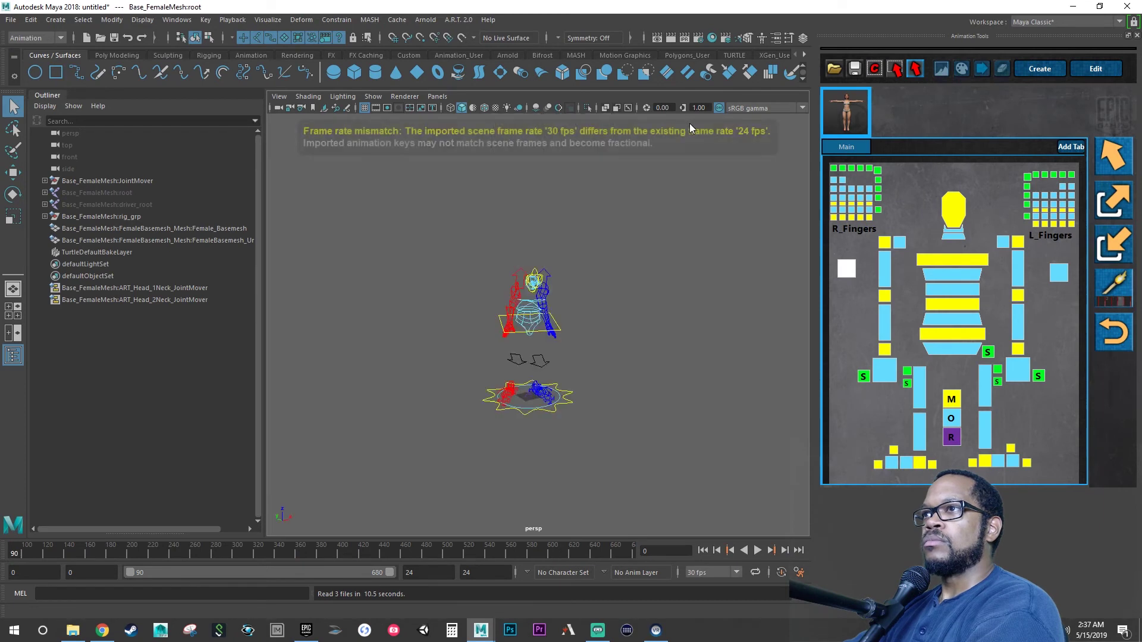
- Export the body mesh, underwear mesh and root joint as FBX, replacing Base_FemaleMesh_MocapTest.fbx in the _EXPORT folder, and dismiss the export warnings
{"action": "scroll", "coordinate": [381, 280], "scroll_direction": "up", "scroll_amount": 2}
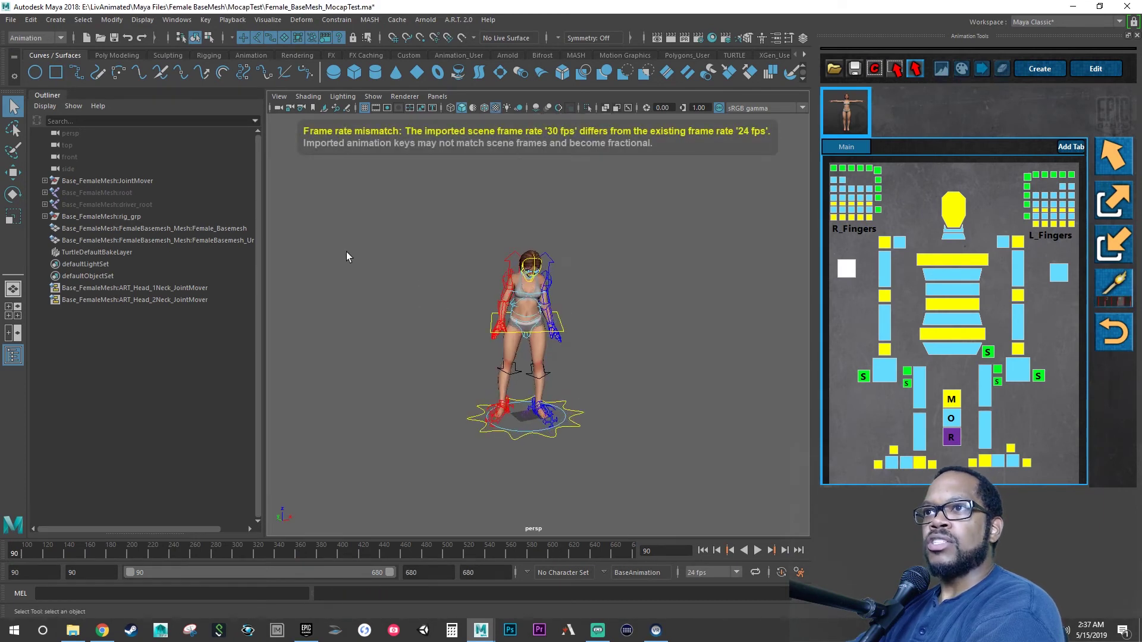
{"action": "left_click_drag", "start_coordinate": [233, 243], "coordinate": [230, 228]}
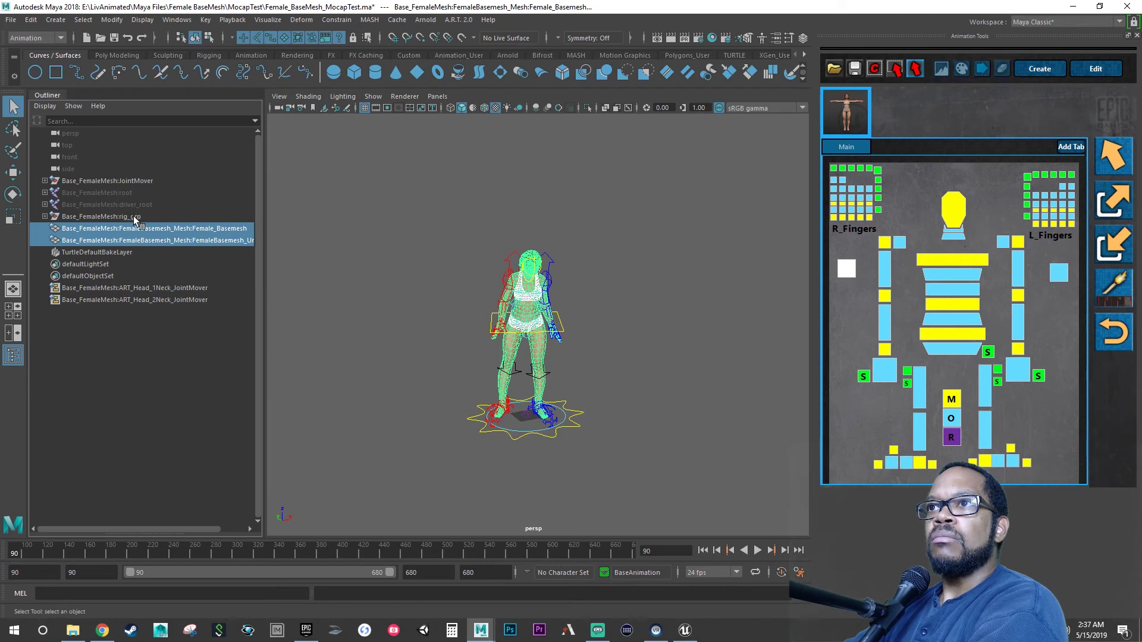
{"action": "left_click", "coordinate": [127, 193], "text": "ctrl"}
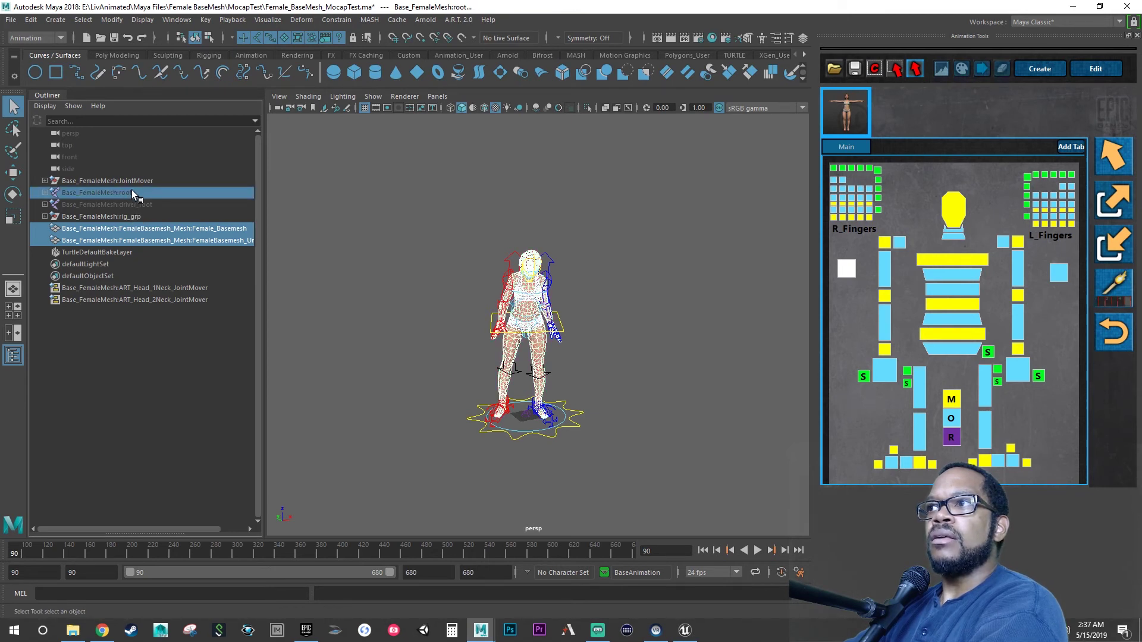
{"action": "left_click", "coordinate": [10, 20]}
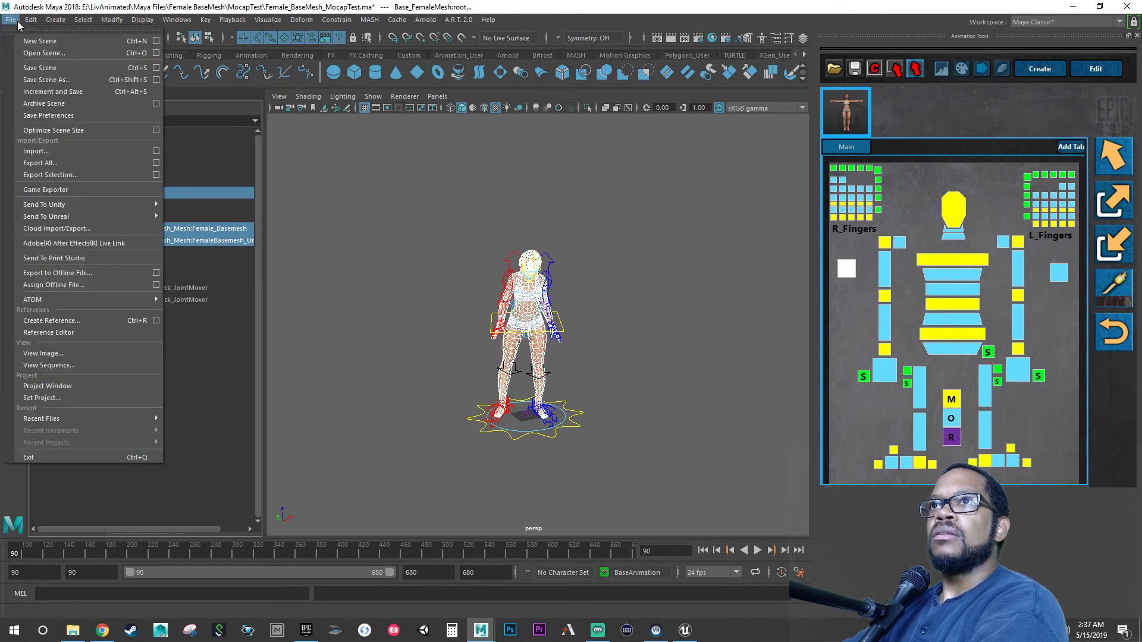
{"action": "left_click", "coordinate": [56, 176]}
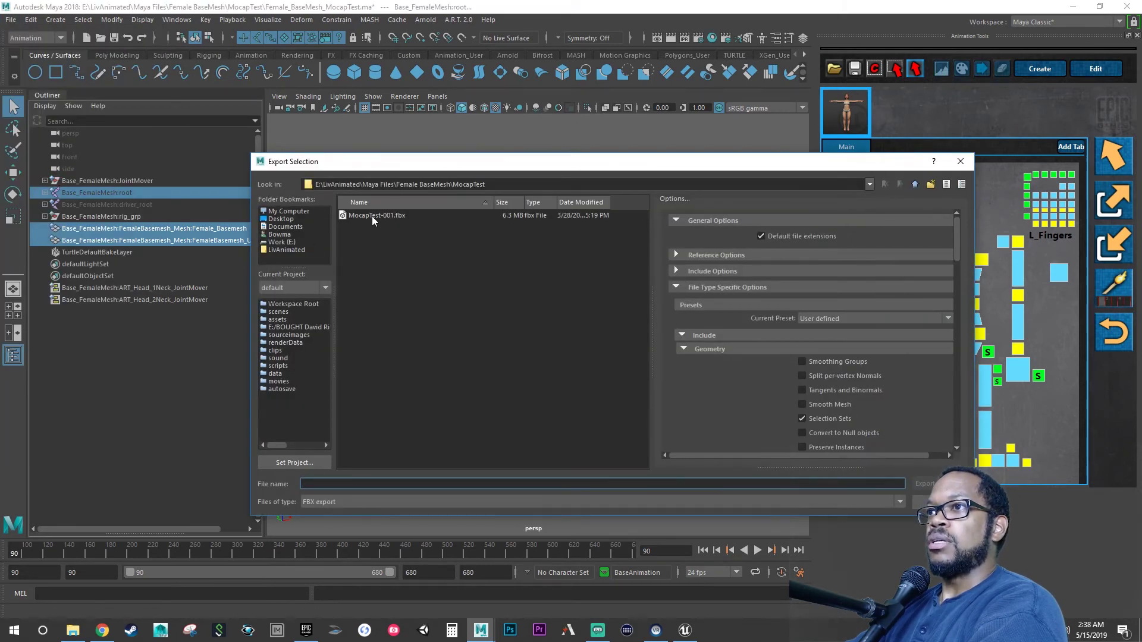
{"action": "left_click", "coordinate": [915, 184]}
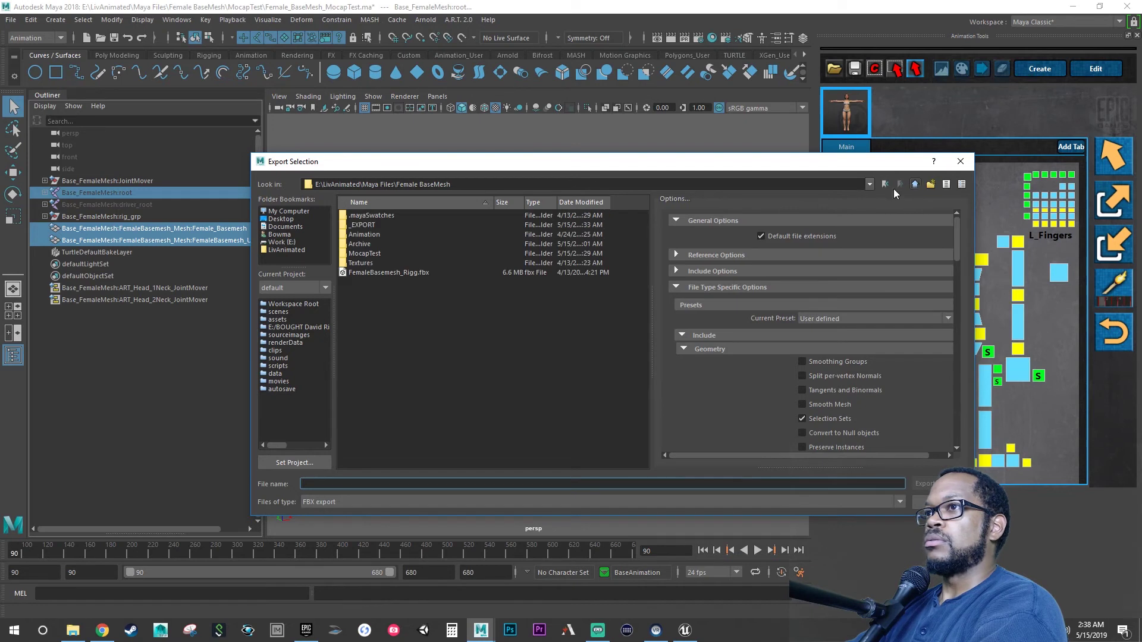
{"action": "double_click", "coordinate": [363, 225]}
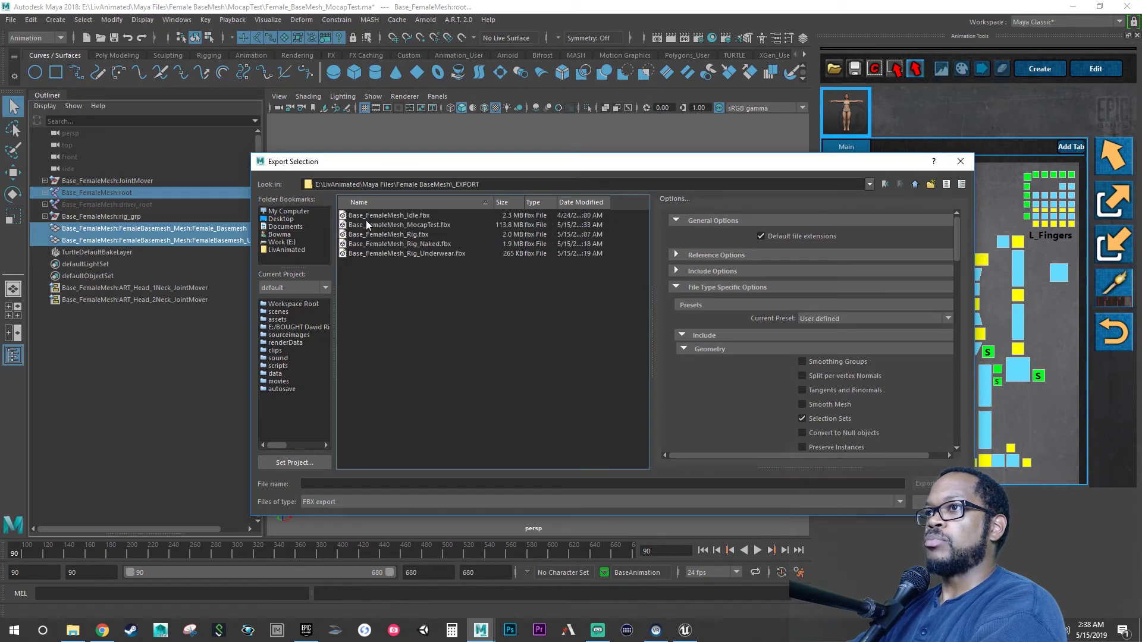
{"action": "left_click", "coordinate": [438, 226]}
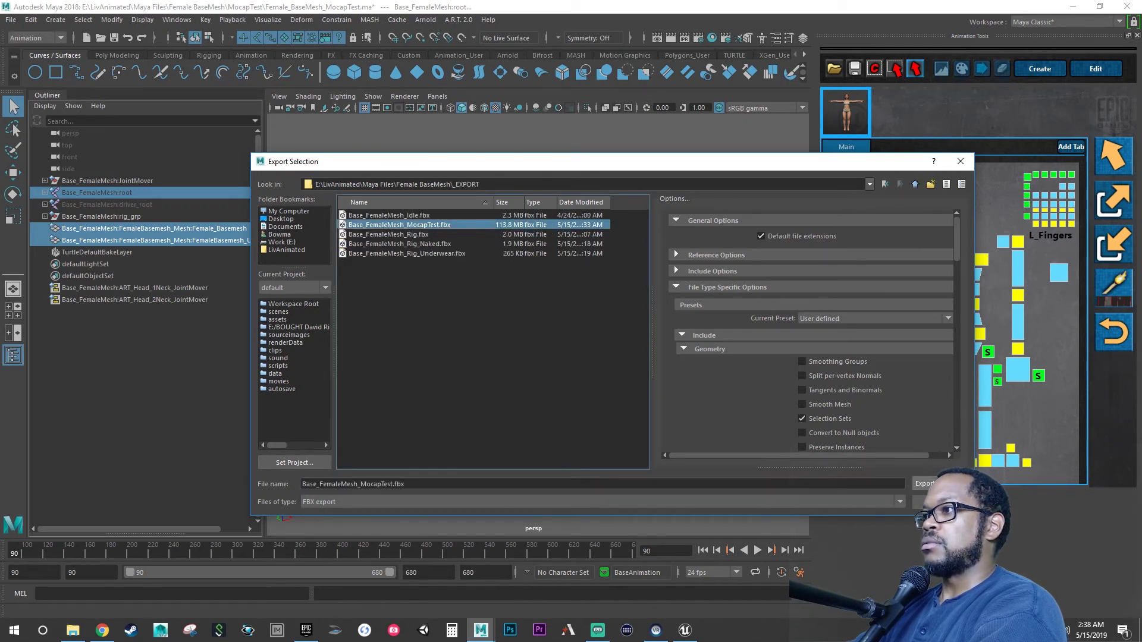
{"action": "left_click", "coordinate": [925, 484]}
{"action": "left_click", "coordinate": [601, 354]}
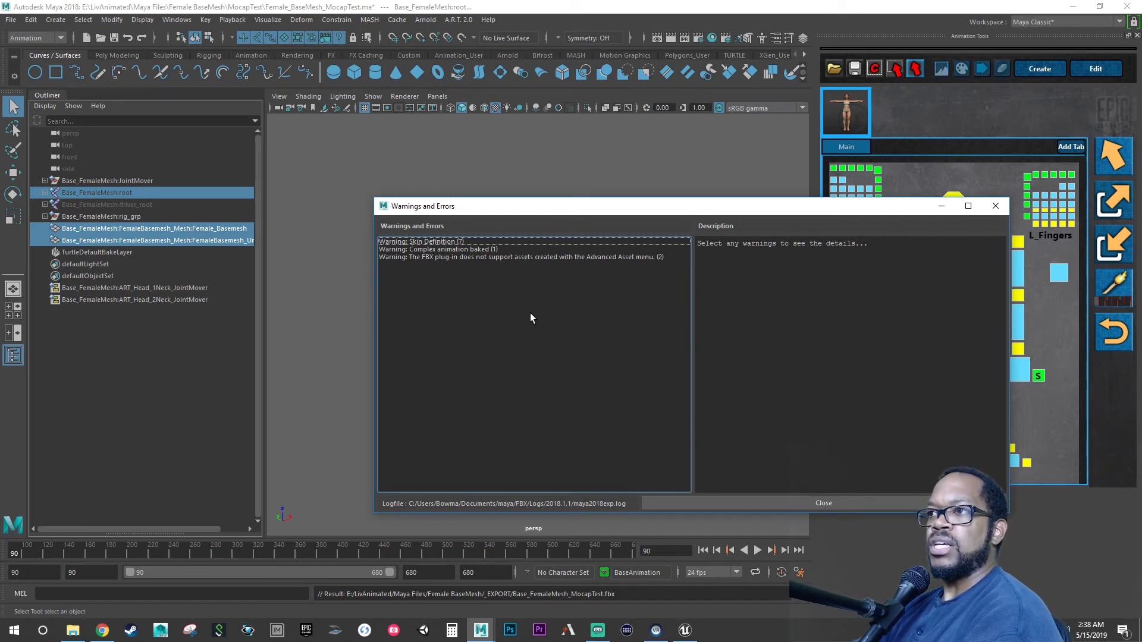
{"action": "left_click", "coordinate": [997, 207]}
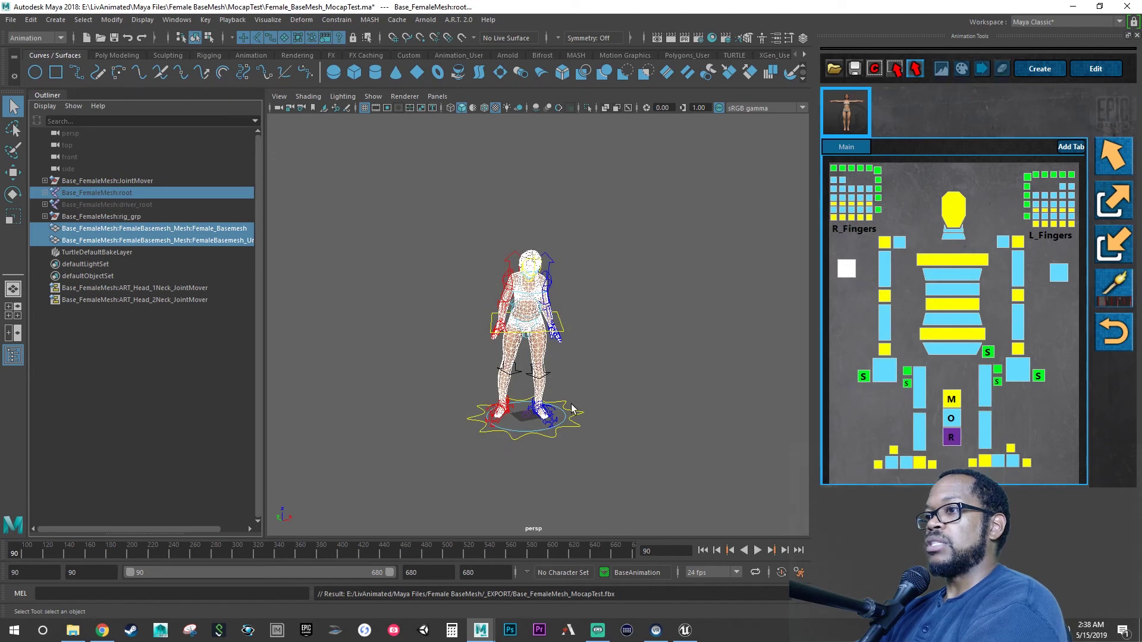
- Switch to the Unreal editor, open the Base_Character Animation folder, and bring up the _EXPORT folder window
{"action": "left_click", "coordinate": [688, 633]}
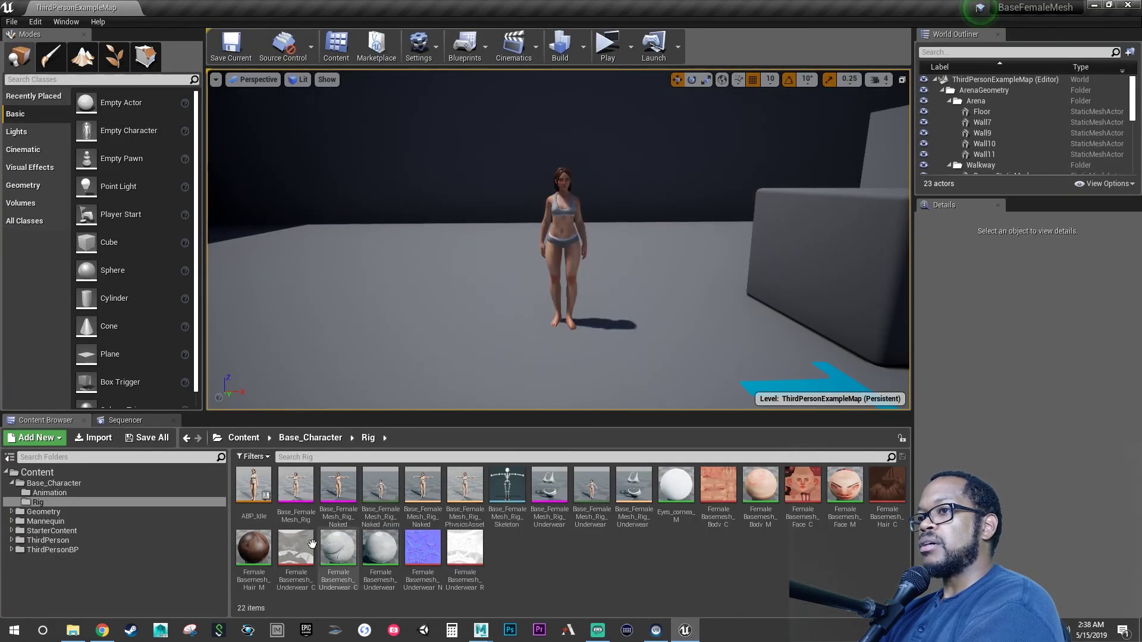
{"action": "left_click", "coordinate": [65, 493]}
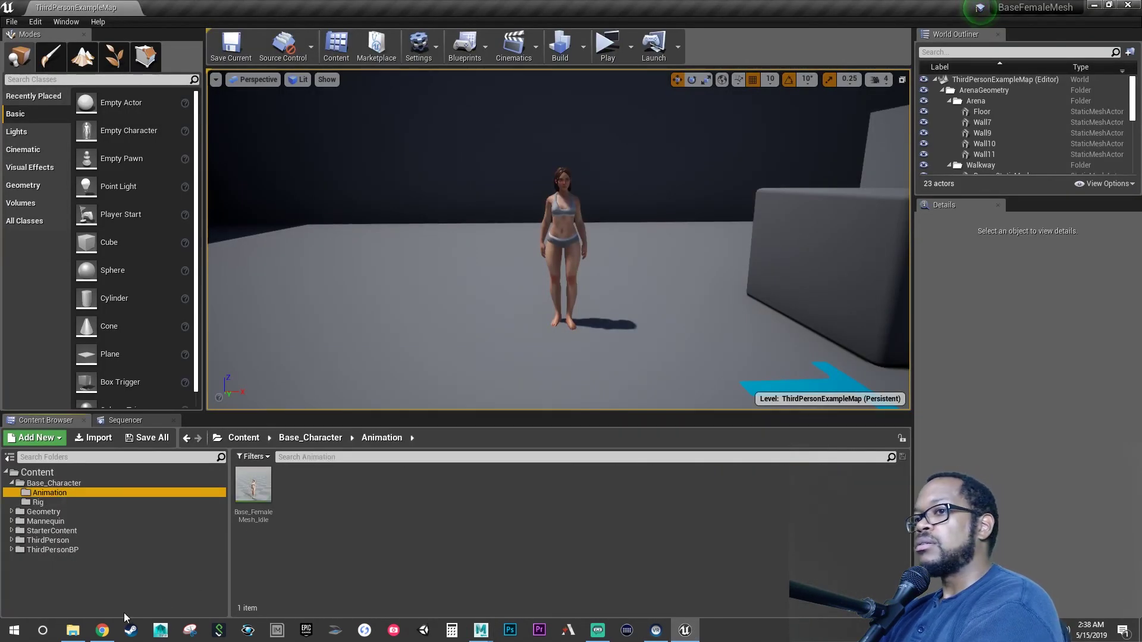
{"action": "left_click", "coordinate": [73, 631]}
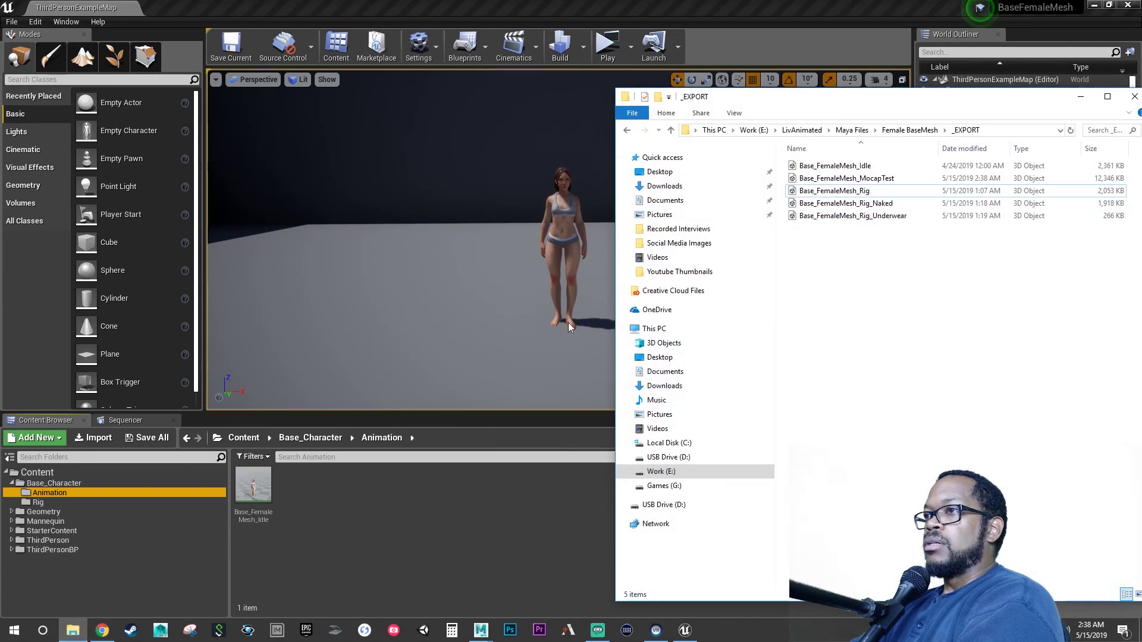
- Import Base_FemaleMesh_MocapTest with its mesh into the Animation folder using Base_FemaleMesh_Rig_Skeleton, and close the message log
{"action": "left_click", "coordinate": [860, 180]}
{"action": "left_click_drag", "start_coordinate": [861, 180], "coordinate": [445, 494]}
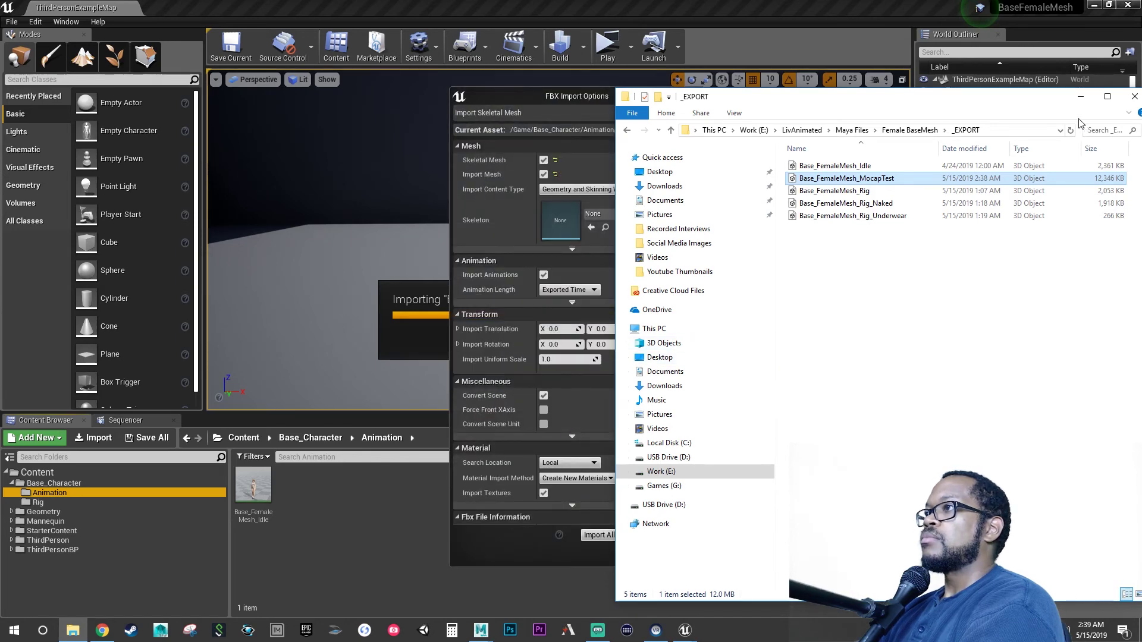
{"action": "left_click", "coordinate": [1082, 100]}
{"action": "left_click", "coordinate": [629, 215]}
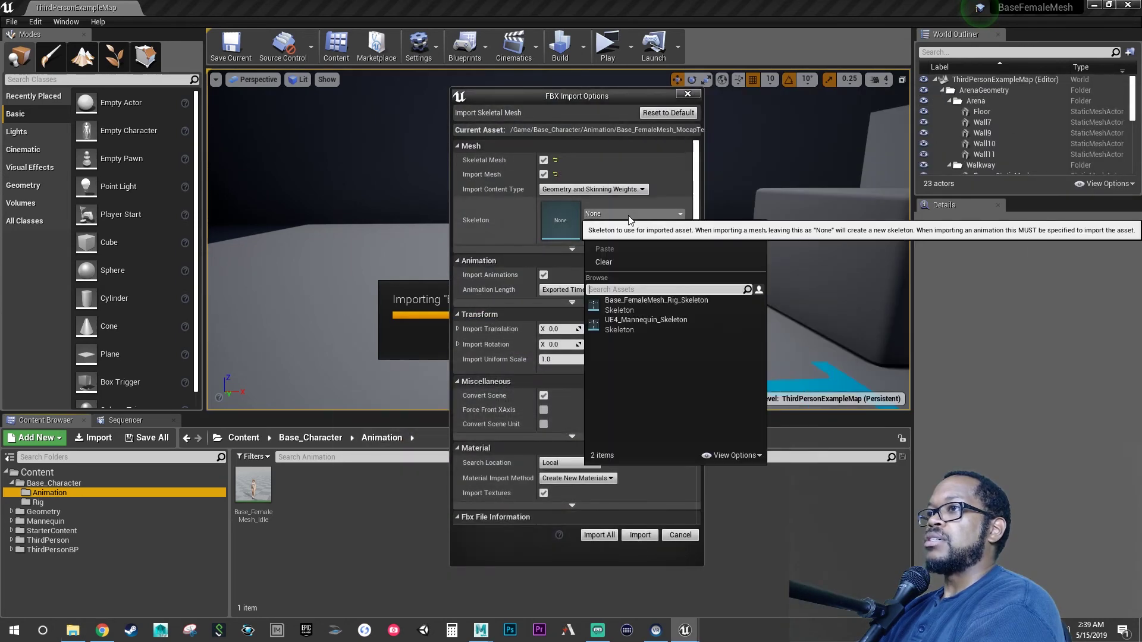
{"action": "left_click", "coordinate": [630, 305]}
{"action": "left_click", "coordinate": [603, 536]}
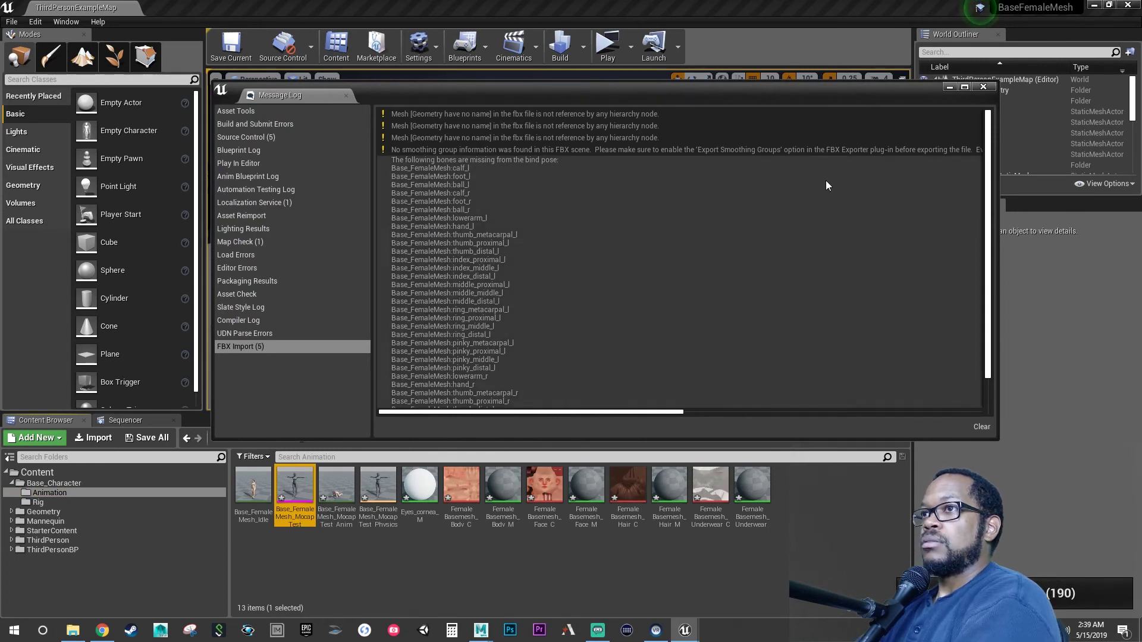
{"action": "left_click", "coordinate": [985, 87]}
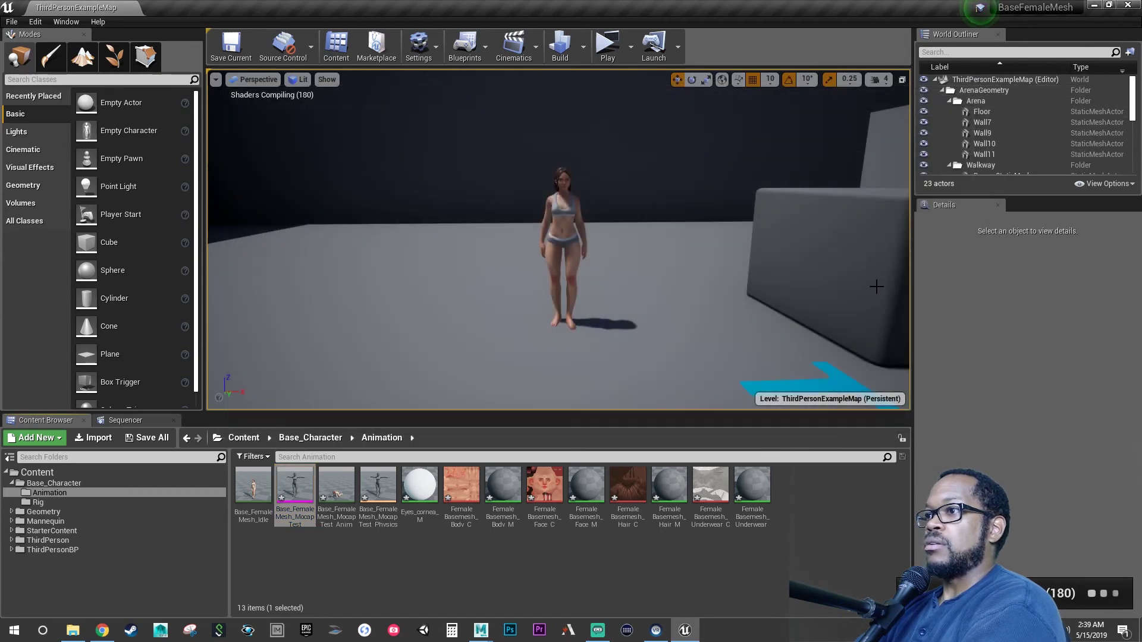
- Delete all the newly imported MocapTest, material and texture assets from the Animation folder, keeping Base_FemaleMesh_Idle
{"action": "left_click", "coordinate": [814, 535]}
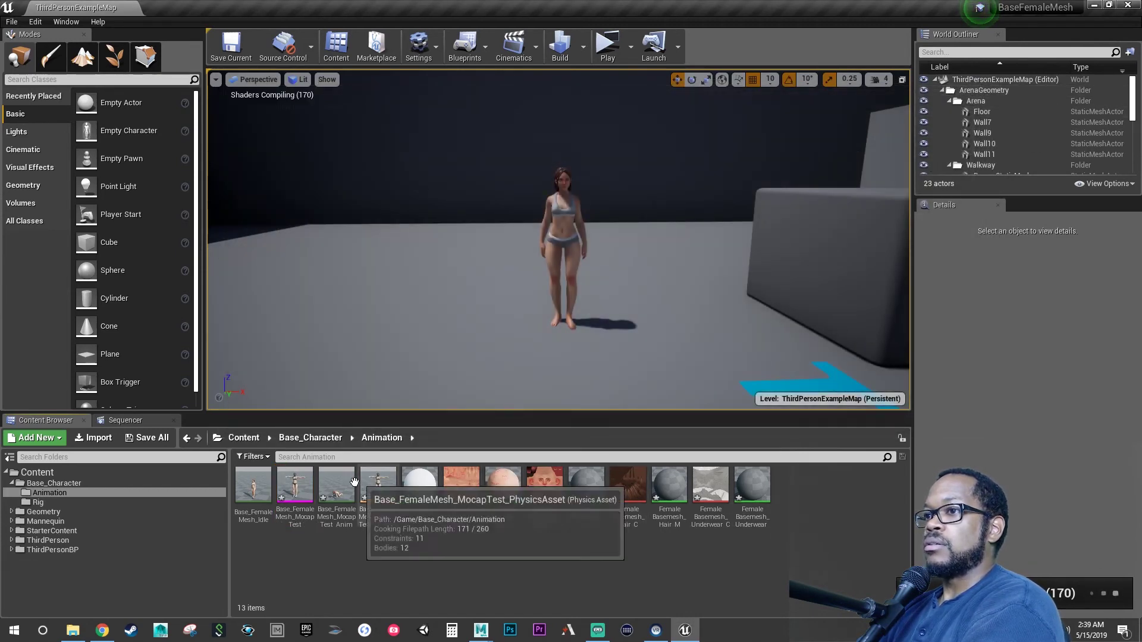
{"action": "left_click", "coordinate": [294, 485]}
{"action": "left_click", "coordinate": [753, 483], "text": "shift"}
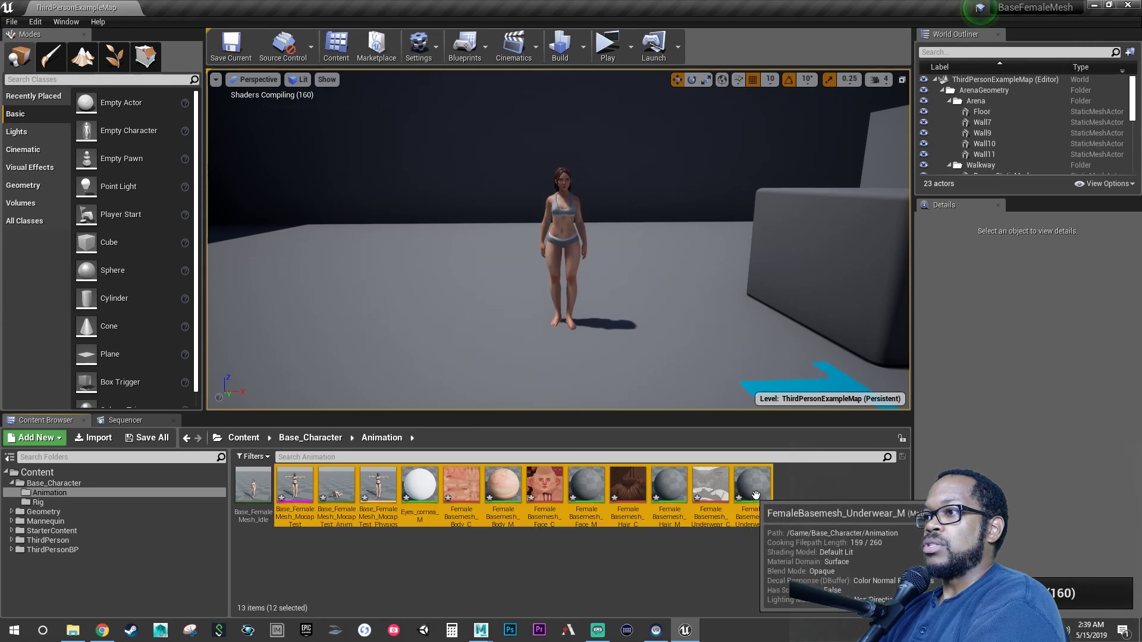
{"action": "key", "text": "Delete"}
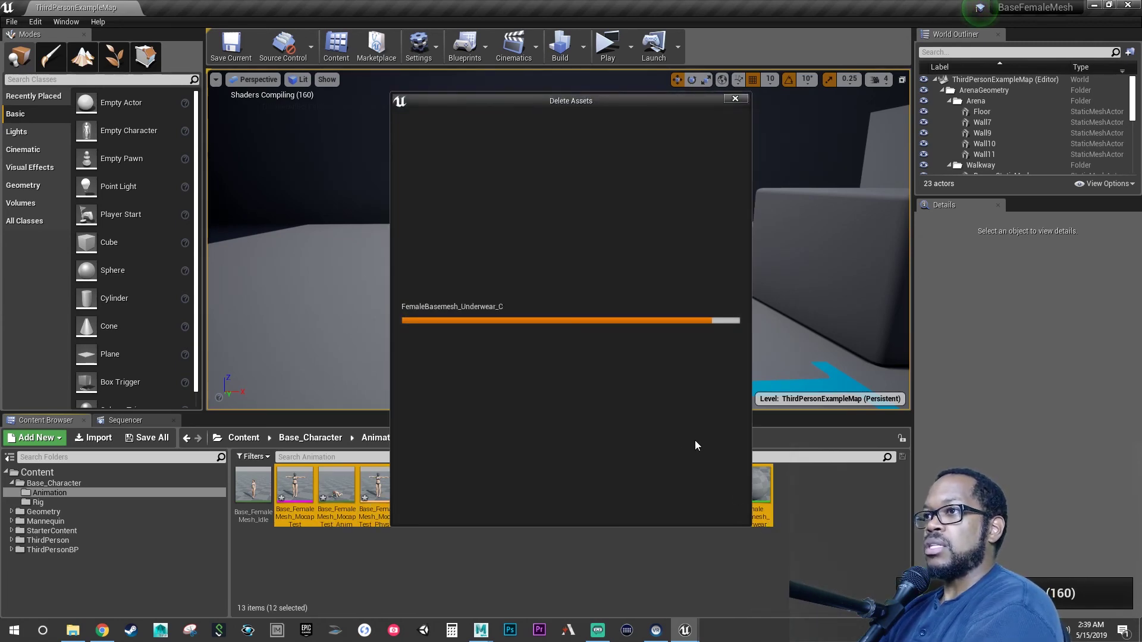
{"action": "left_click", "coordinate": [503, 503]}
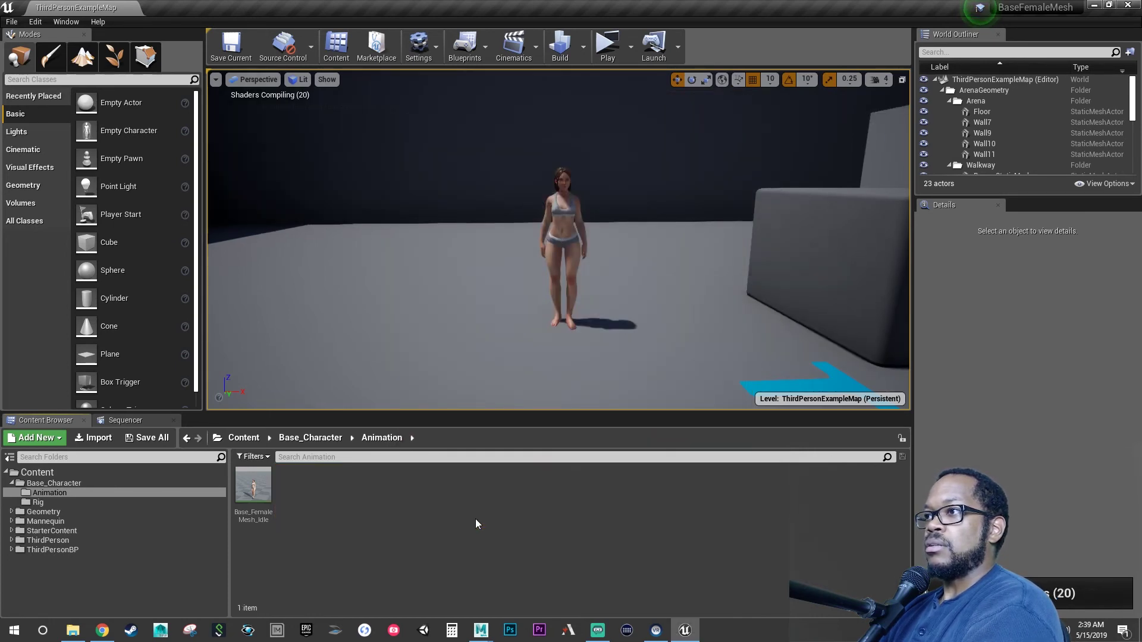
- Import Base_FemaleMesh_MocapTest from the _EXPORT folder without the mesh, using Base_FemaleMesh_Rig_Skeleton, and close the message log
{"action": "left_click", "coordinate": [72, 630]}
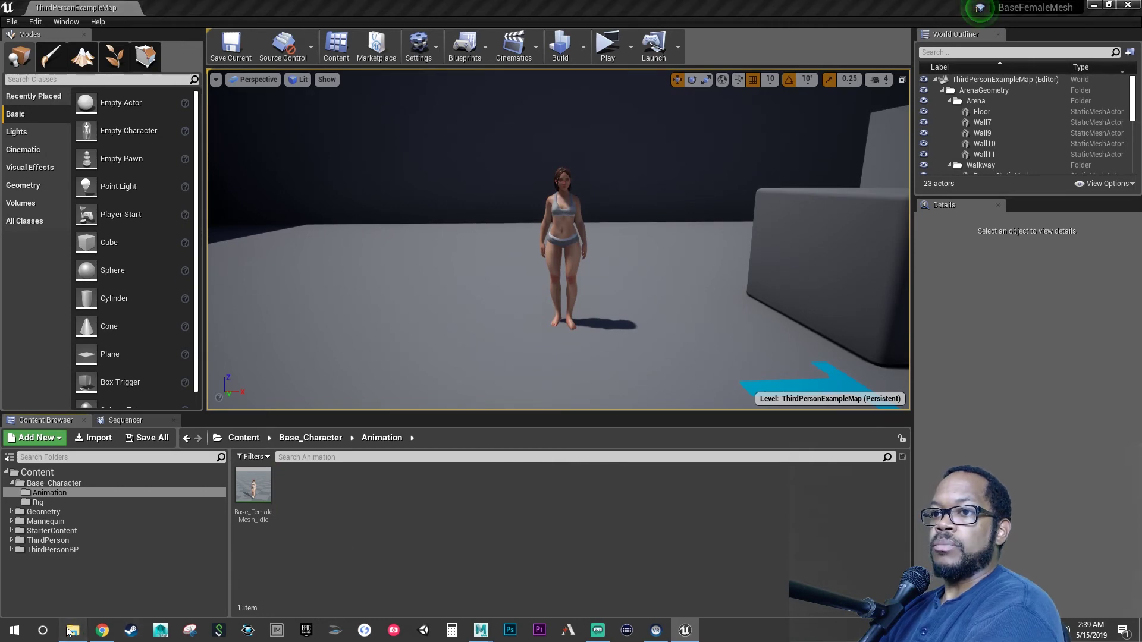
{"action": "left_click_drag", "start_coordinate": [795, 179], "coordinate": [421, 509]}
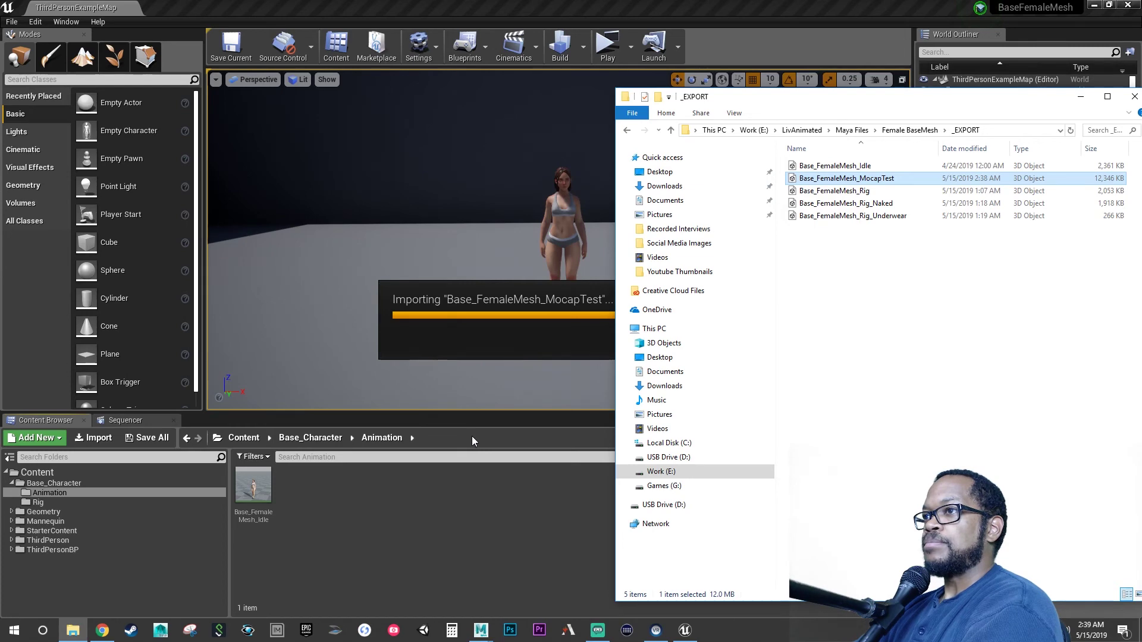
{"action": "left_click", "coordinate": [1081, 99]}
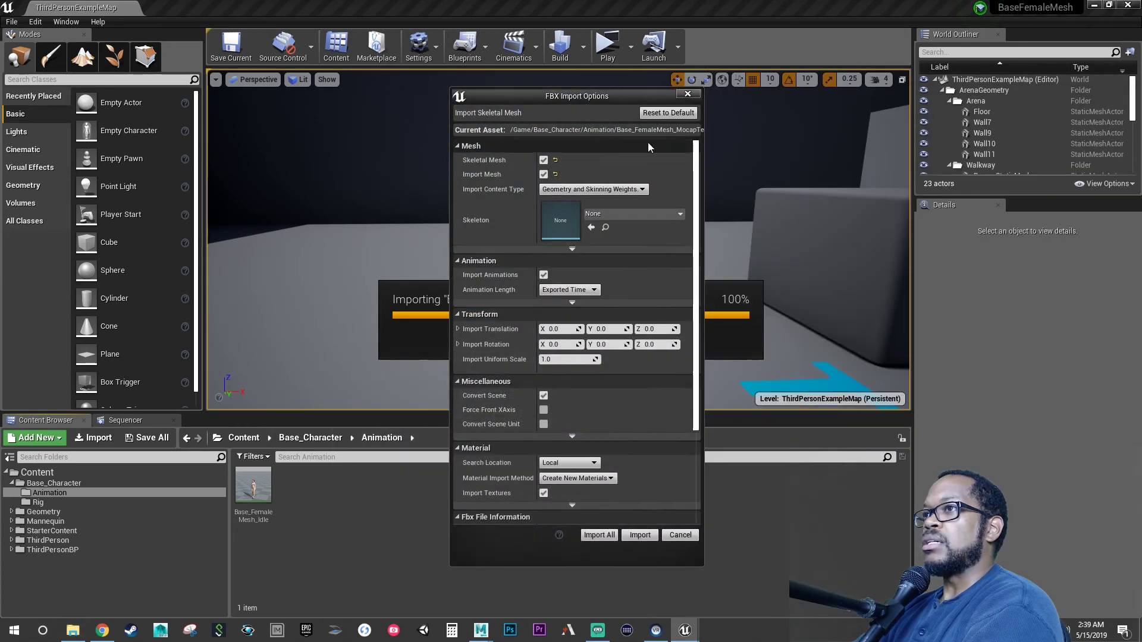
{"action": "left_click", "coordinate": [543, 175]}
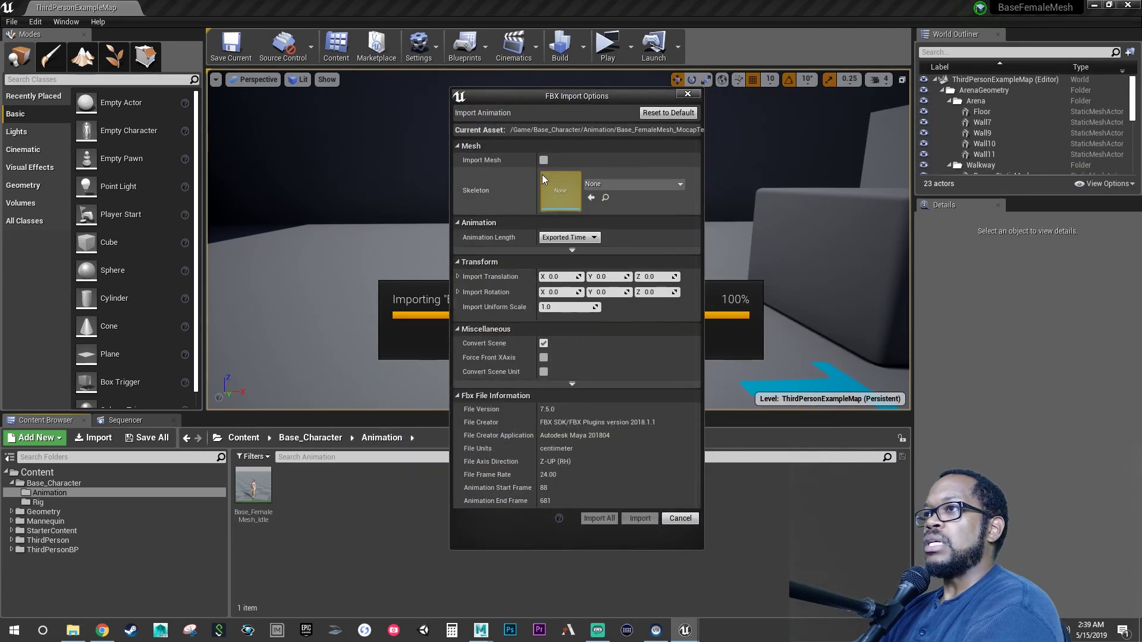
{"action": "left_click", "coordinate": [633, 188]}
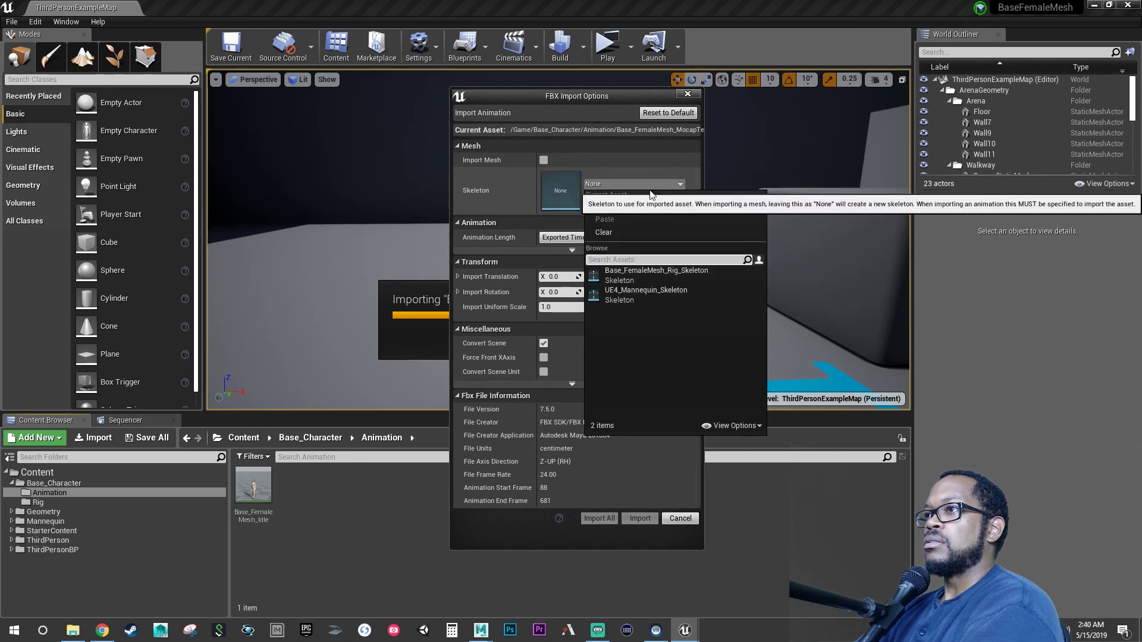
{"action": "left_click", "coordinate": [649, 274]}
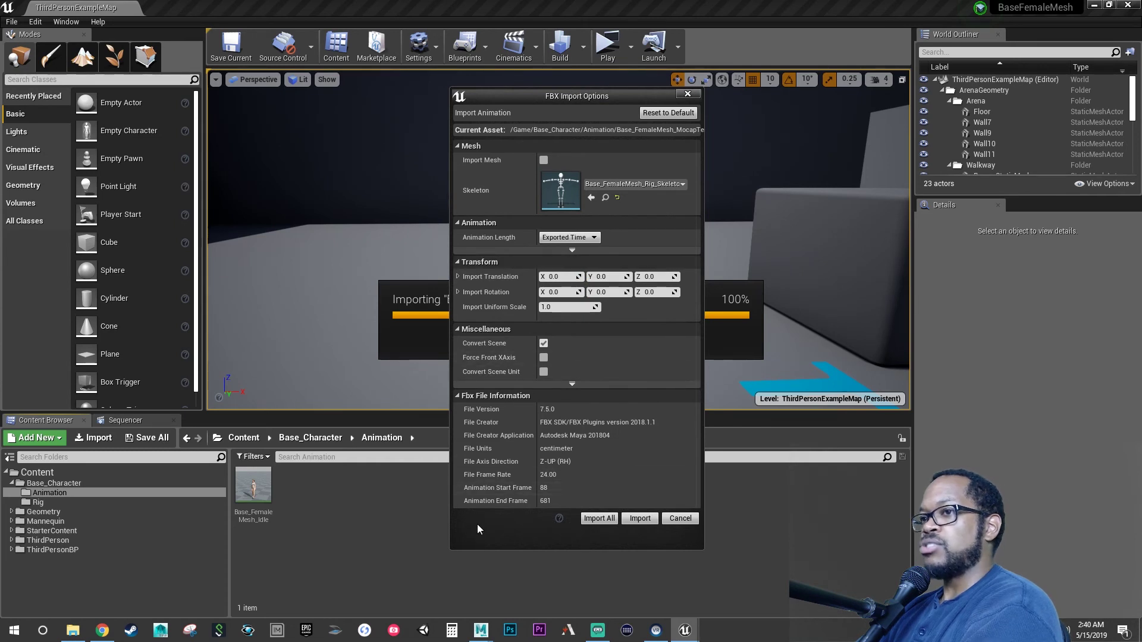
{"action": "left_click", "coordinate": [600, 520]}
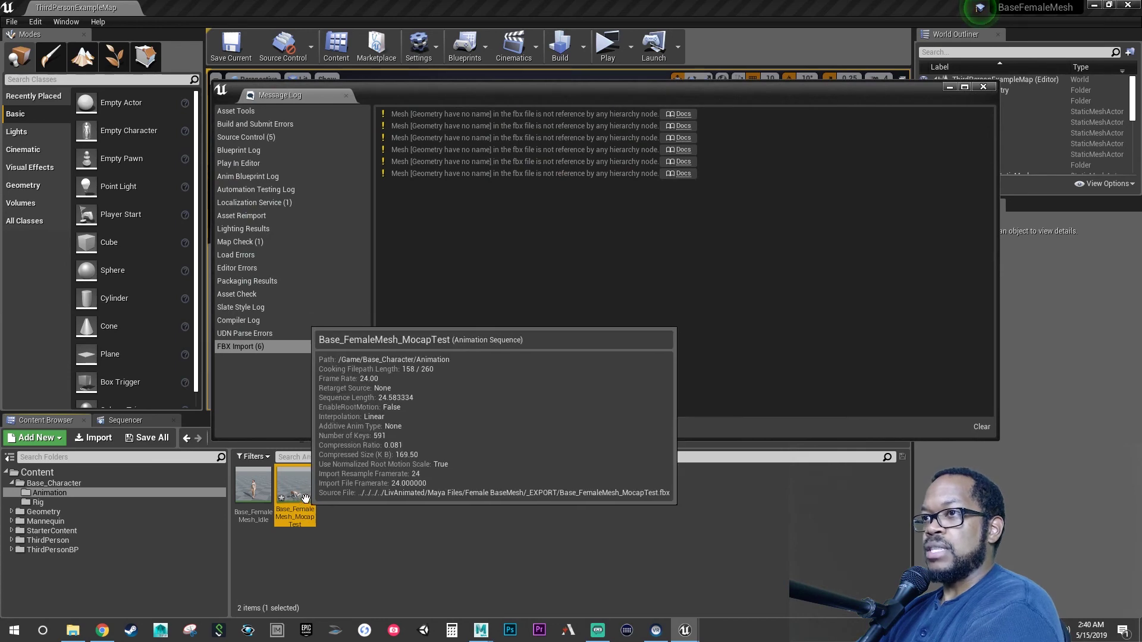
{"action": "left_click", "coordinate": [983, 87]}
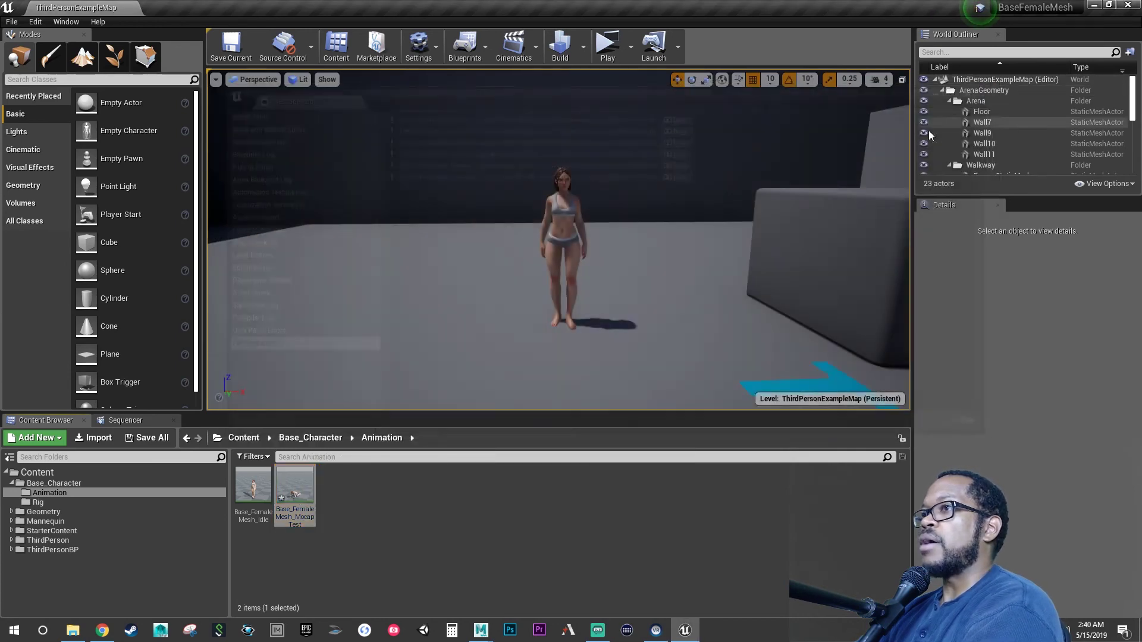
- Place the Base_FemaleMesh_MocapTest animation in the level beside the idle character and start a play preview
{"action": "left_click_drag", "start_coordinate": [297, 490], "coordinate": [403, 322]}
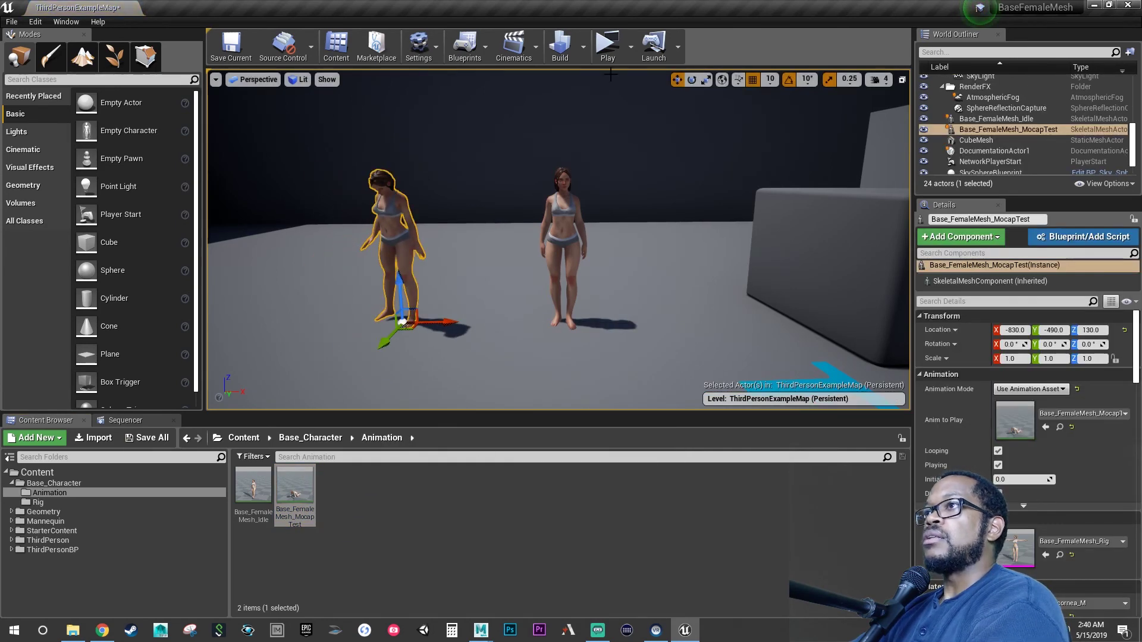
{"action": "left_click", "coordinate": [606, 48]}
- Run the mannequin around the two female characters to examine the mocap animation in the preview, and end the preview
{"action": "key", "text": "w"}
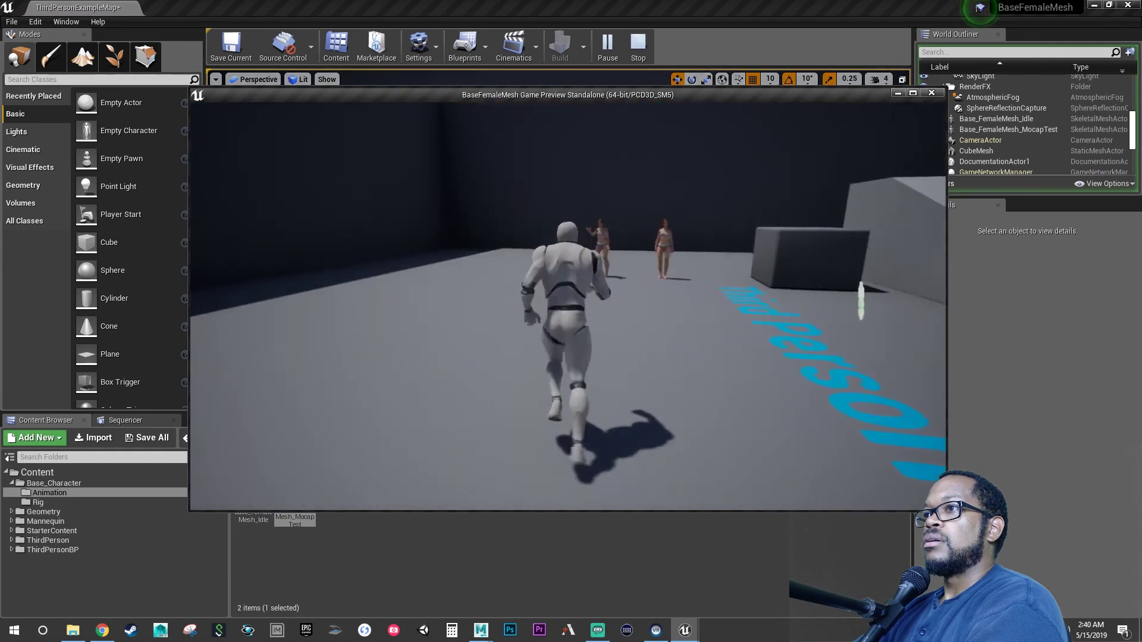
{"action": "key", "text": "a"}
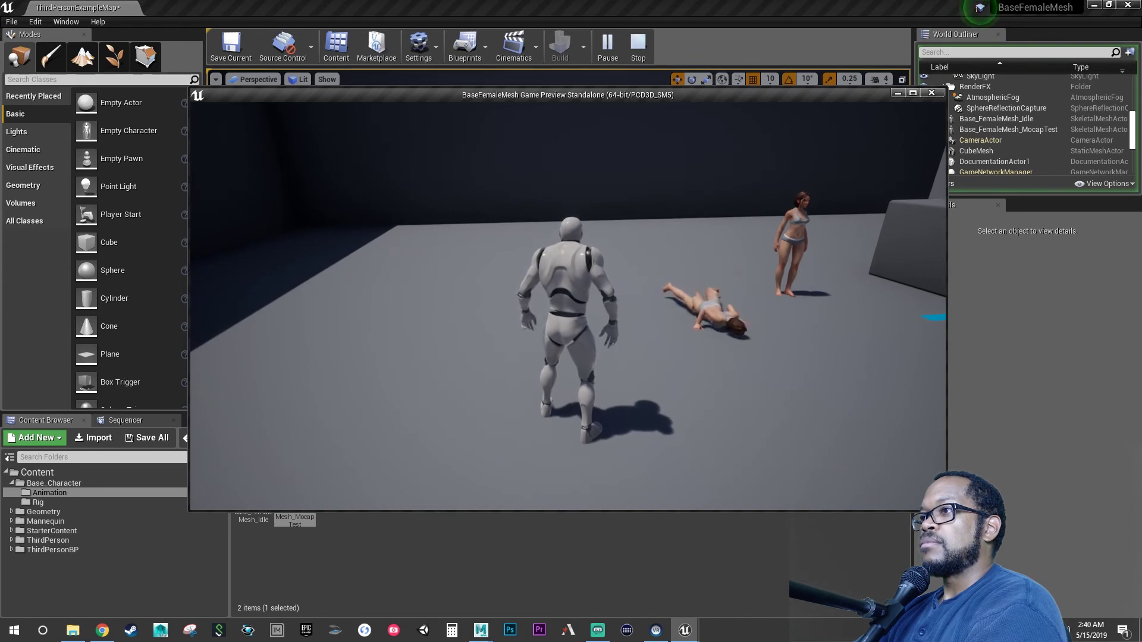
{"action": "key", "text": "w"}
{"action": "key", "text": "w"}
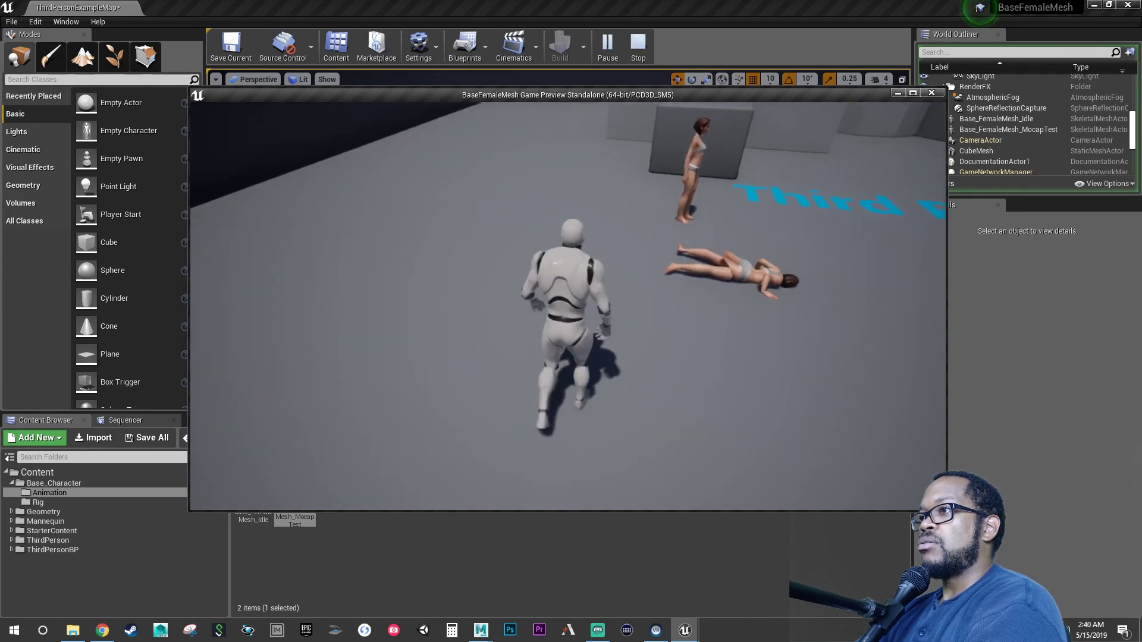
{"action": "key", "text": "w"}
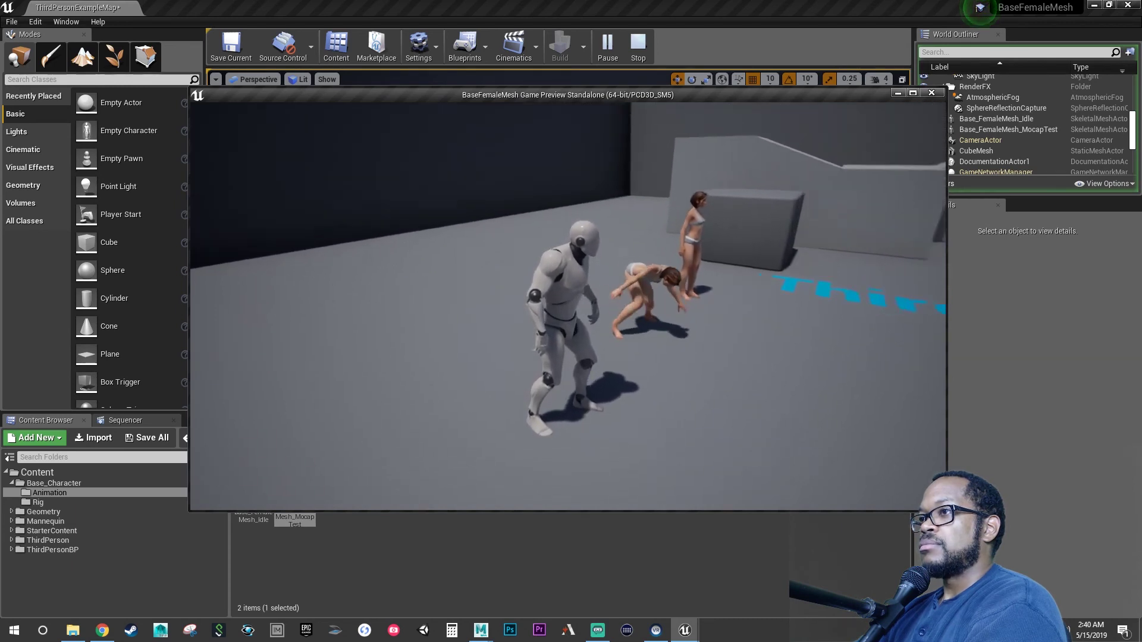
{"action": "key", "text": "w"}
{"action": "key", "text": "w"}
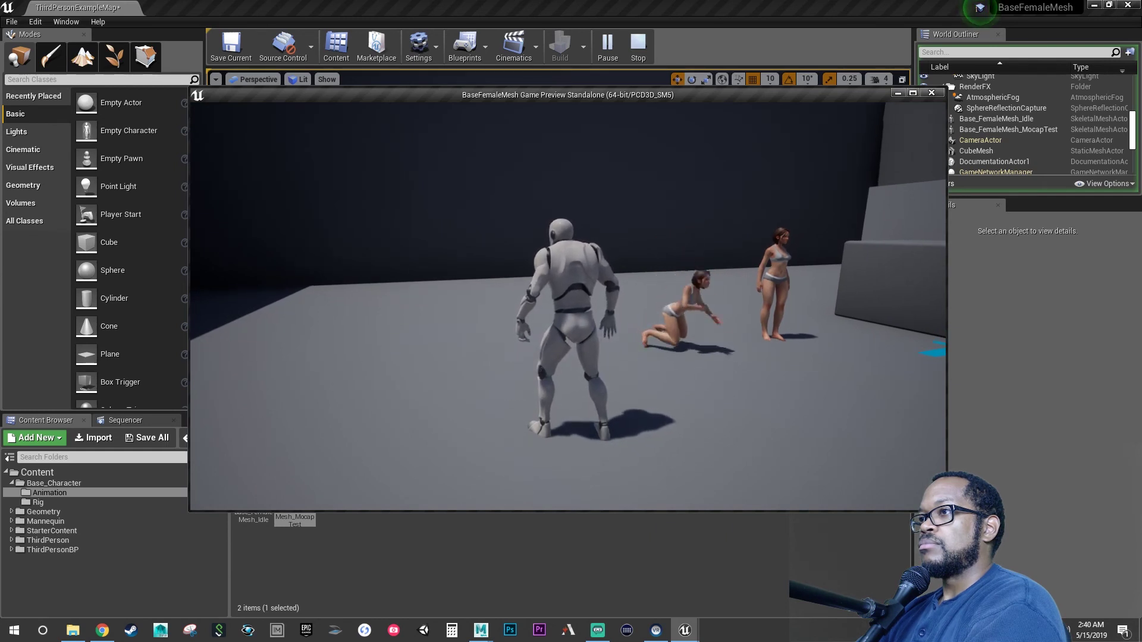
{"action": "key", "text": "w"}
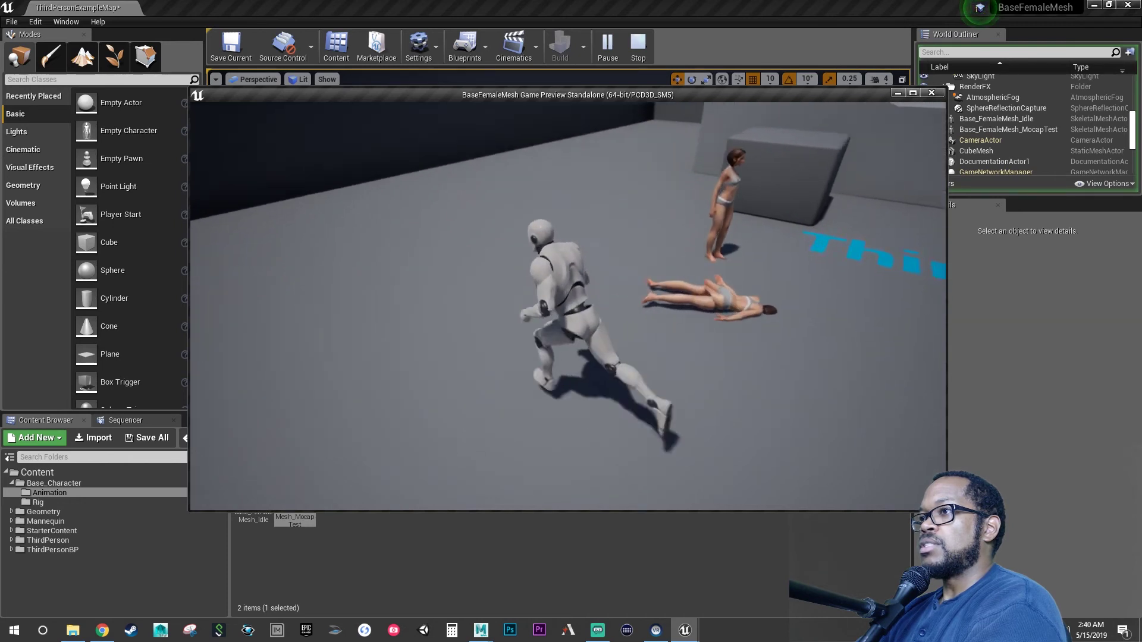
{"action": "key", "text": "a"}
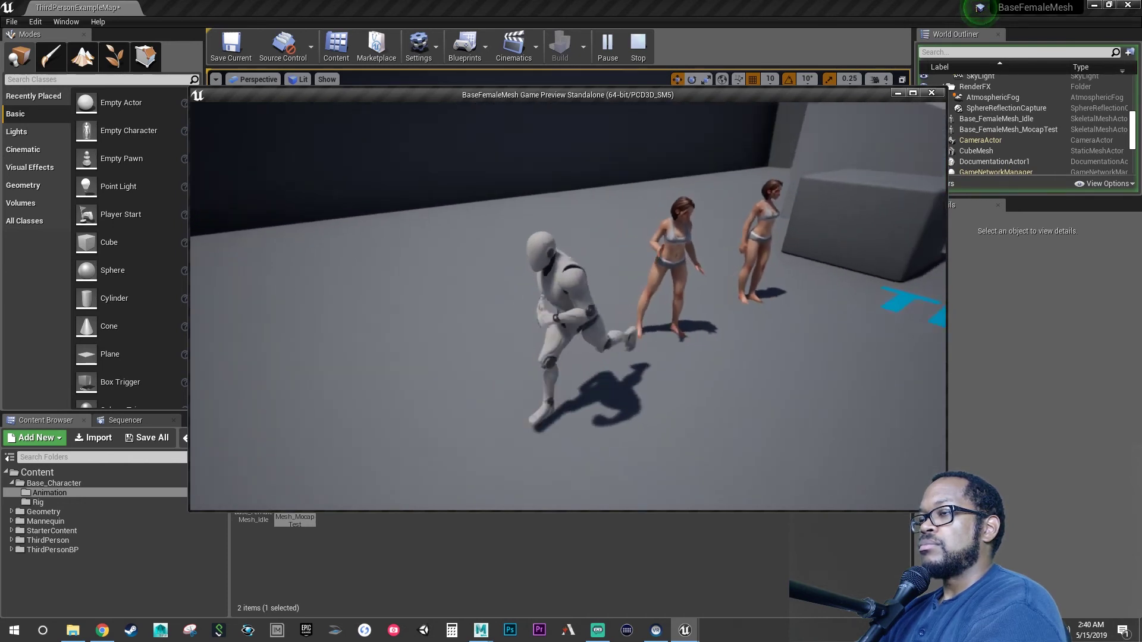
{"action": "key", "text": "d"}
{"action": "key", "text": "a"}
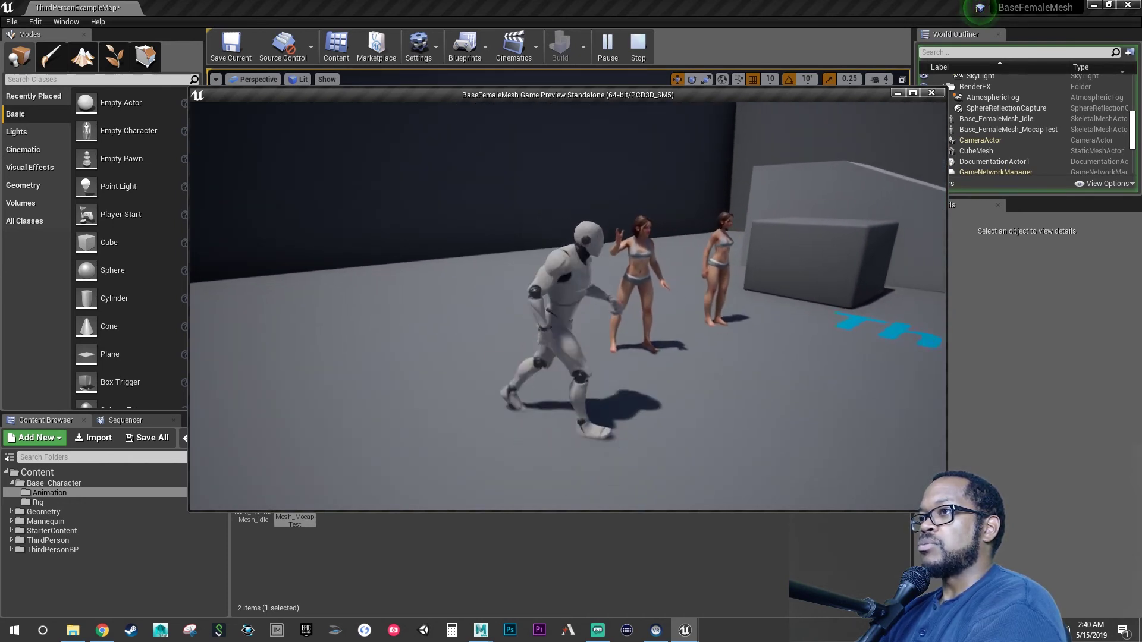
{"action": "key", "text": "s"}
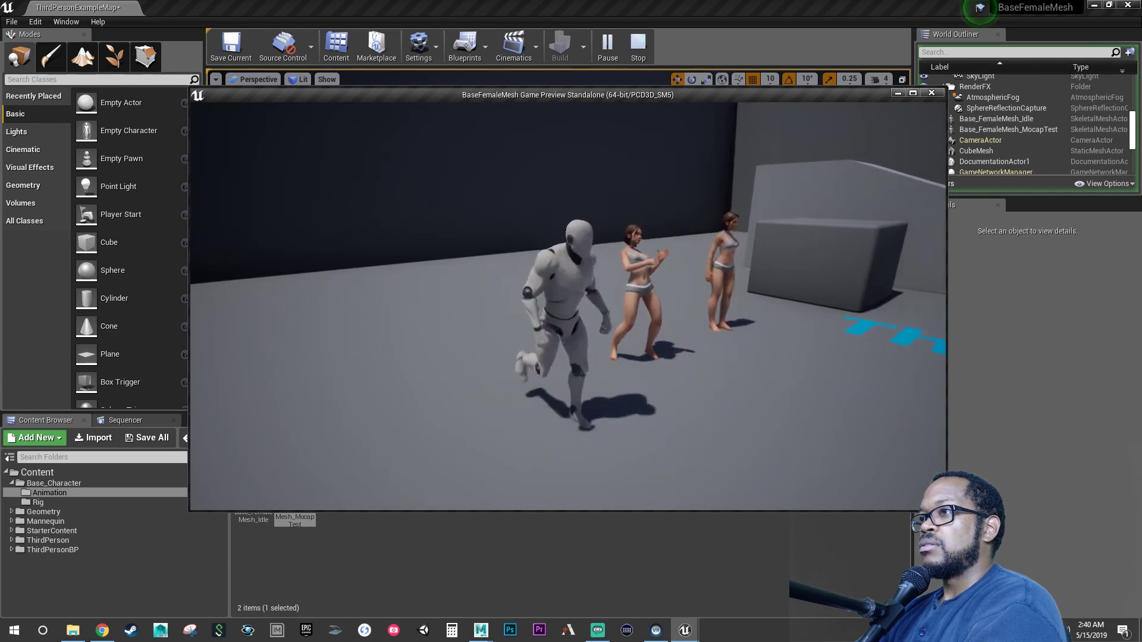
{"action": "key", "text": "a"}
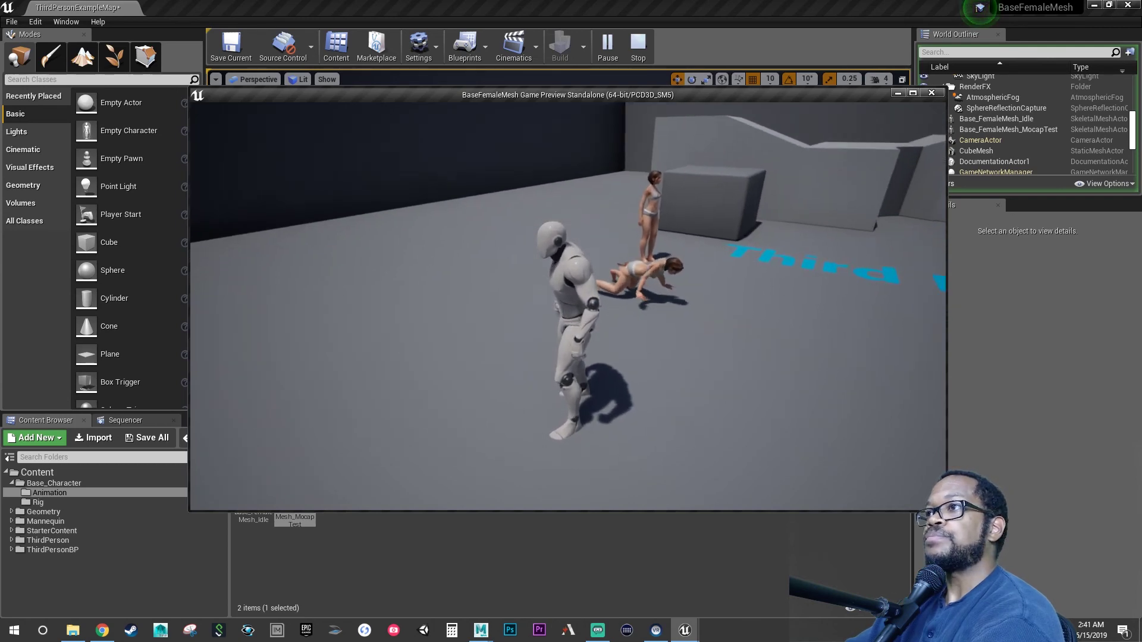
{"action": "key", "text": "Escape"}
- Save all levels and assets of the BaseFemaleMesh project and close the Unreal editor
{"action": "left_click", "coordinate": [12, 22]}
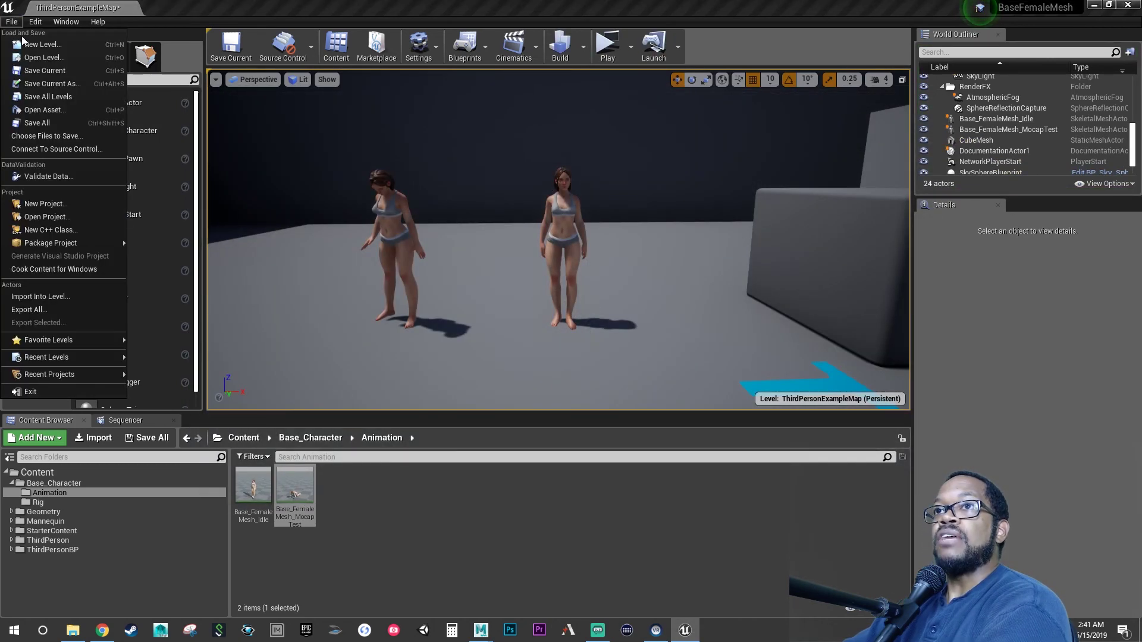
{"action": "left_click", "coordinate": [72, 125]}
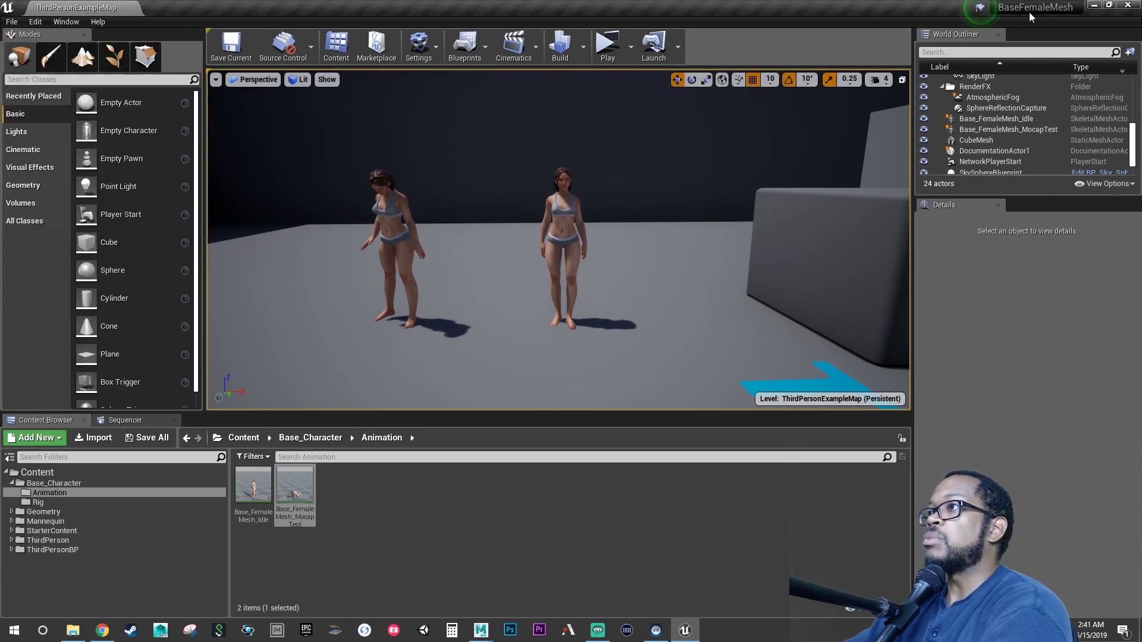
{"action": "left_click", "coordinate": [1126, 7]}
- Start a new empty scene in Maya without saving the changes to Female_BaseMesh_MocapTest.ma
{"action": "left_click", "coordinate": [633, 453]}
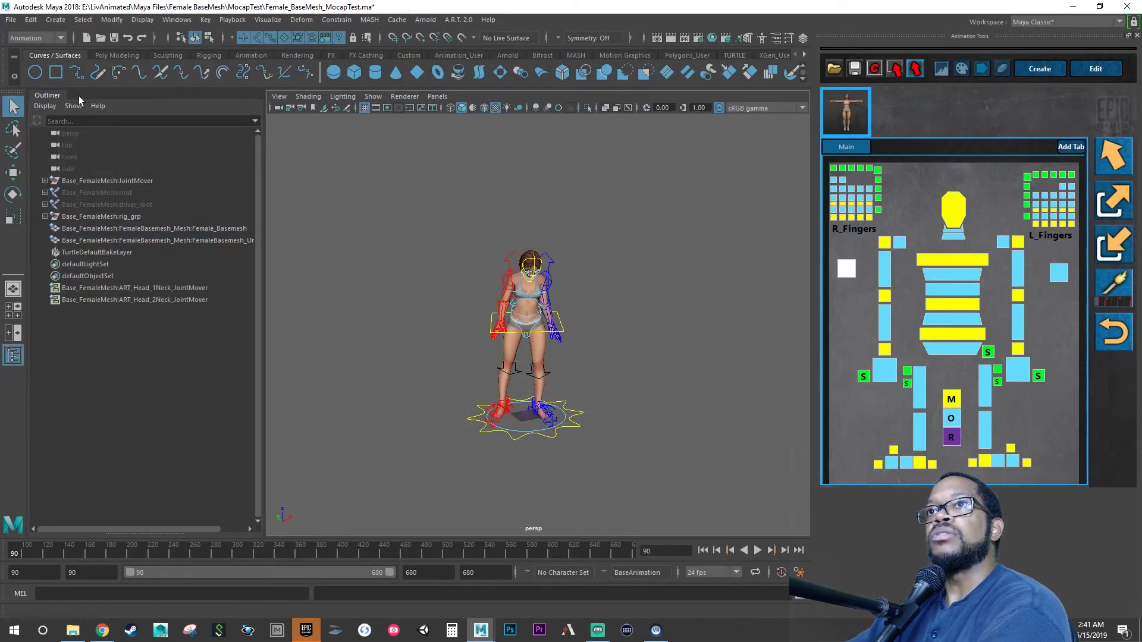
{"action": "left_click", "coordinate": [11, 22]}
{"action": "left_click", "coordinate": [27, 41]}
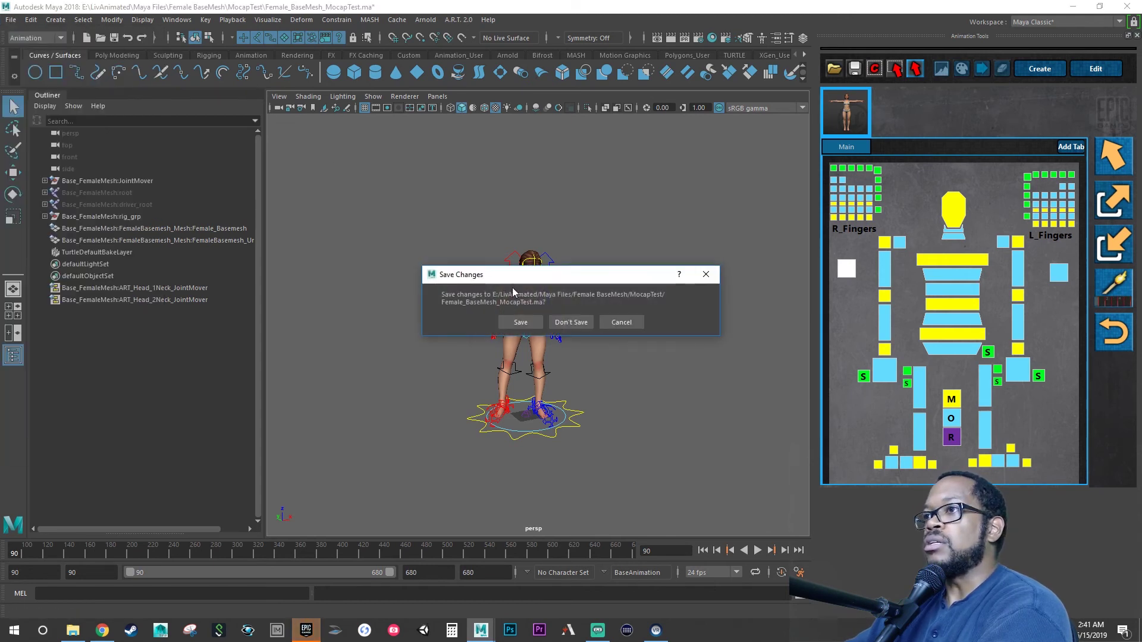
{"action": "left_click", "coordinate": [571, 322]}
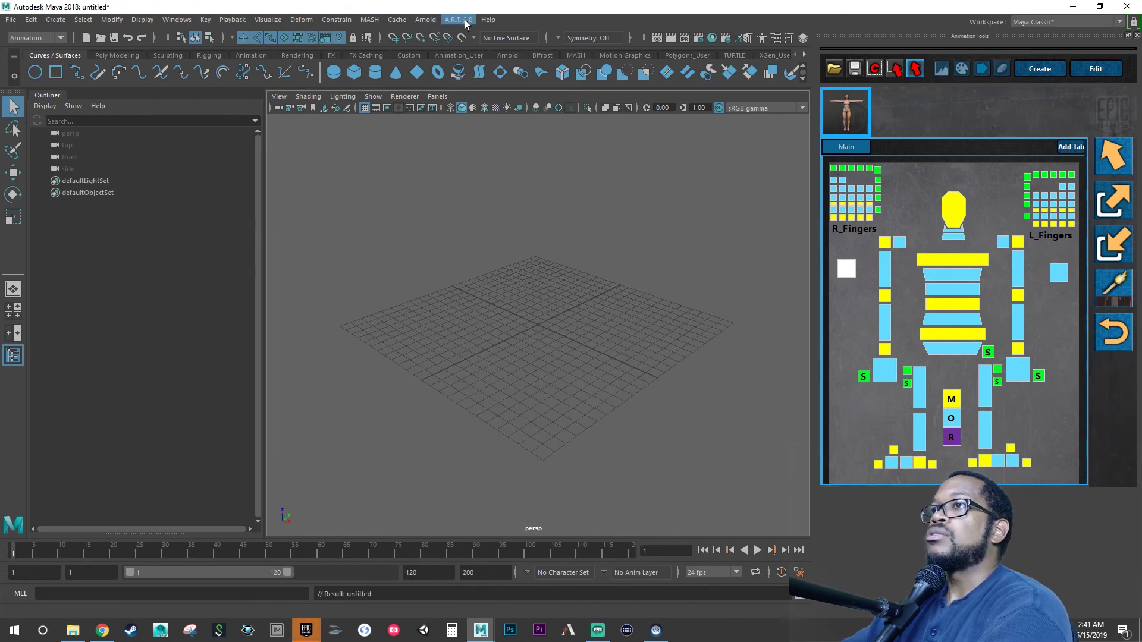
- Close the Animation Tools, hide the Outliner, and open the Base_FemaleMesh rig from the Sample project's Female group for editing in A.R.T. 2.0
{"action": "left_click", "coordinate": [1136, 37]}
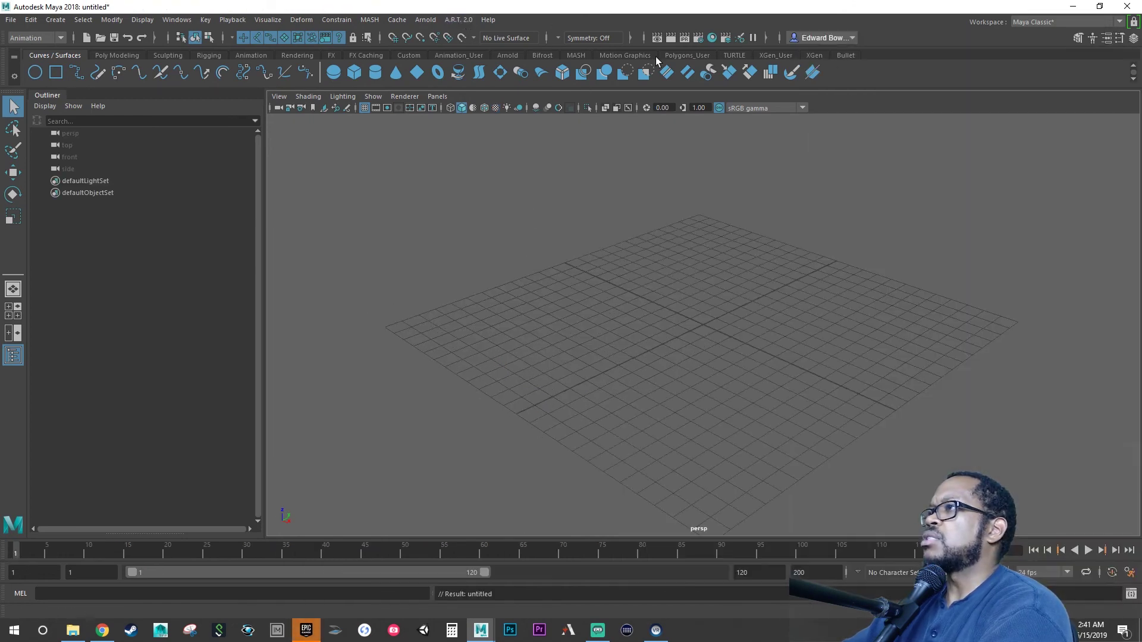
{"action": "left_click", "coordinate": [14, 355]}
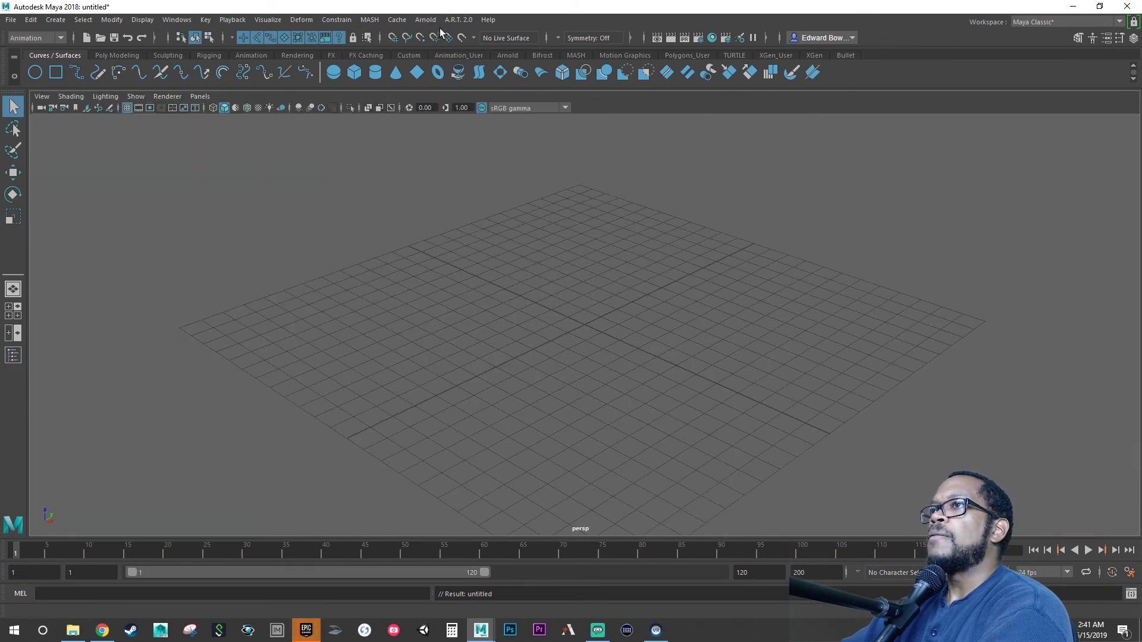
{"action": "left_click", "coordinate": [458, 19]}
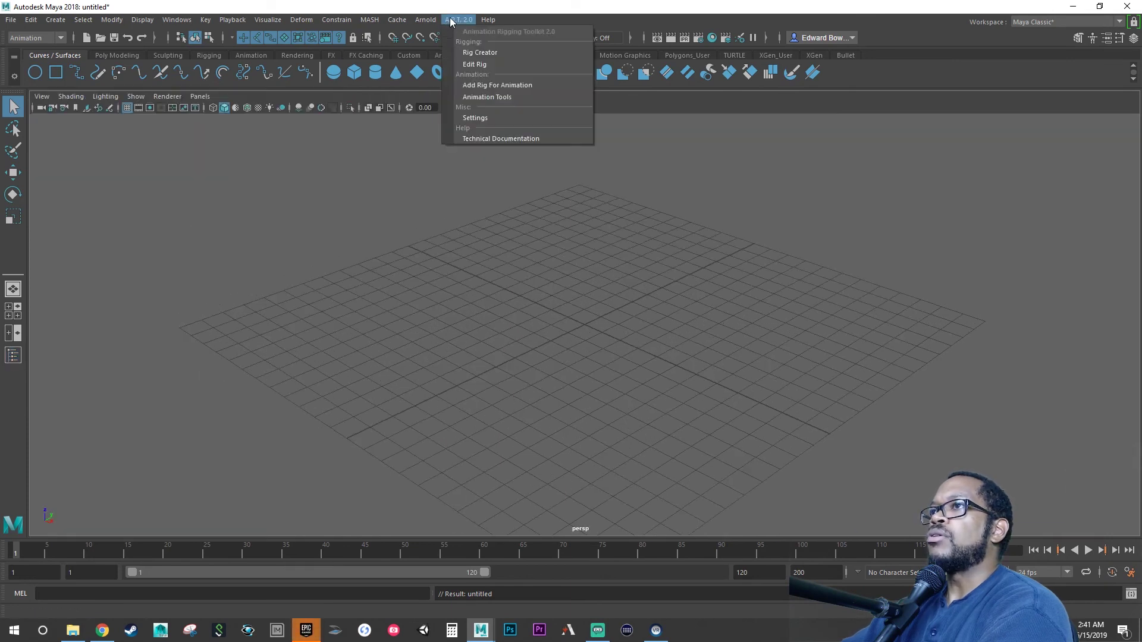
{"action": "left_click", "coordinate": [478, 64]}
{"action": "left_click", "coordinate": [517, 299]}
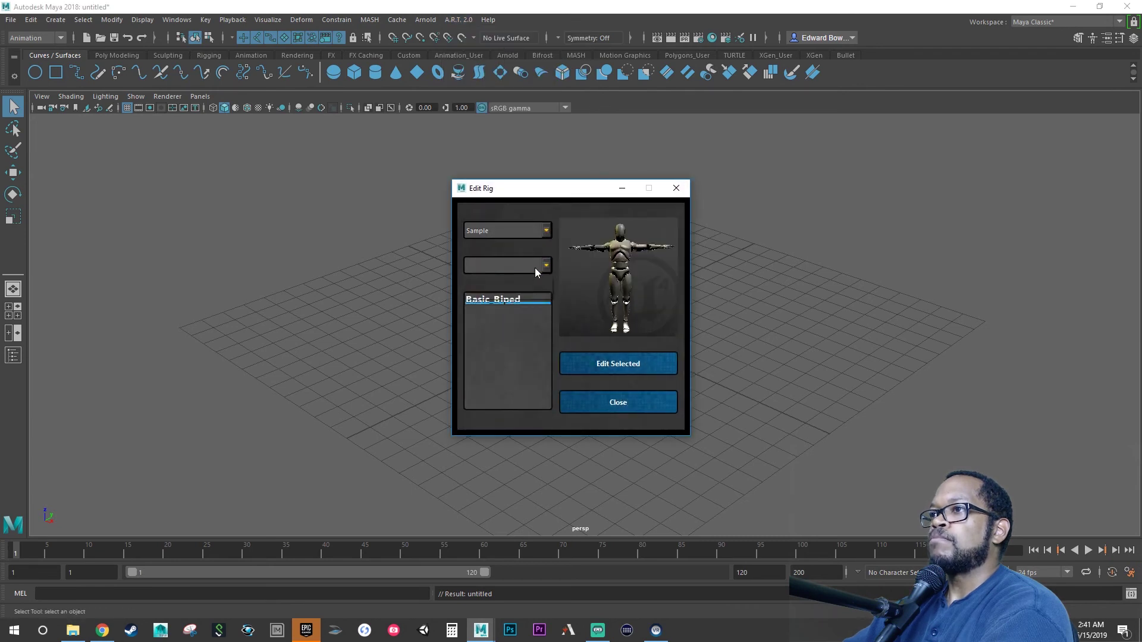
{"action": "left_click", "coordinate": [536, 273]}
{"action": "left_click", "coordinate": [511, 292]}
{"action": "left_click", "coordinate": [509, 301]}
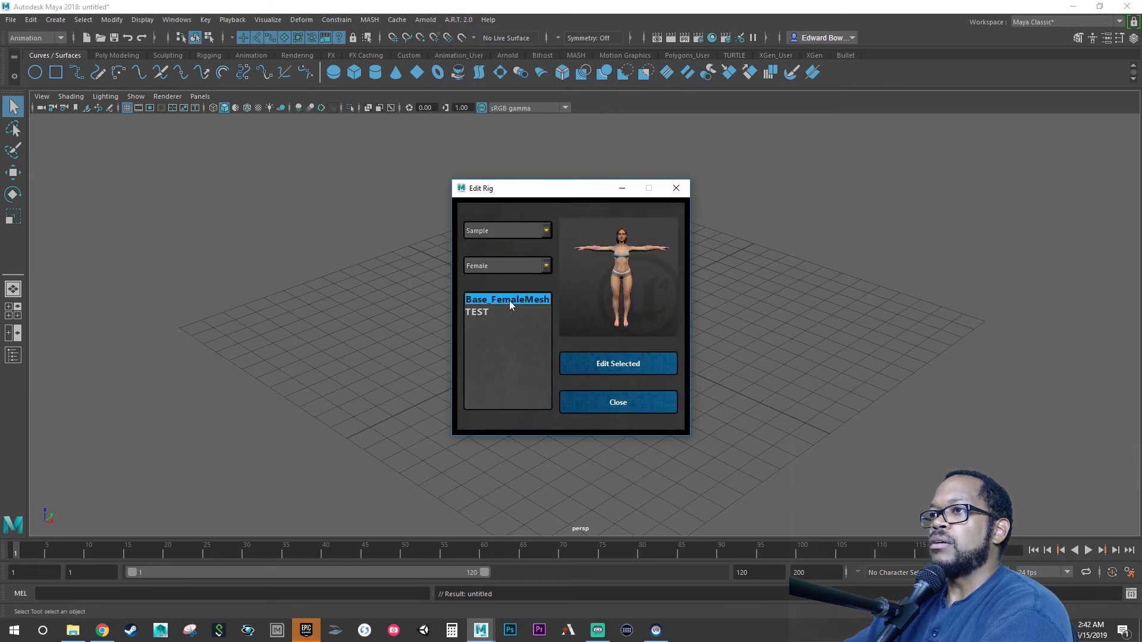
{"action": "left_click", "coordinate": [580, 353]}
{"action": "left_click", "coordinate": [576, 324]}
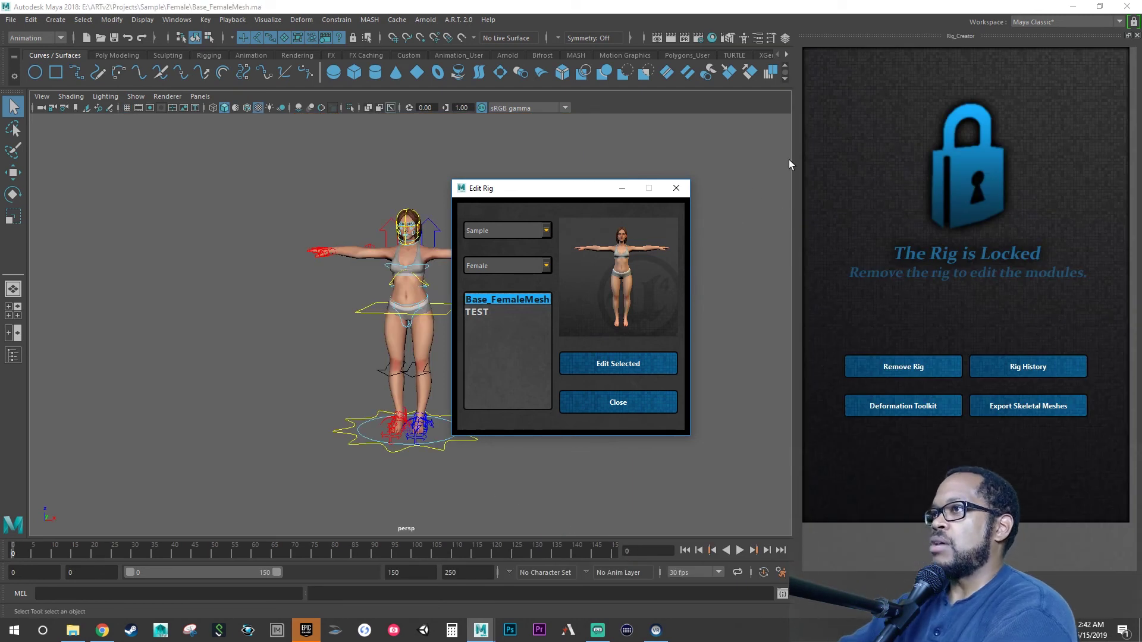
{"action": "left_click", "coordinate": [676, 188]}
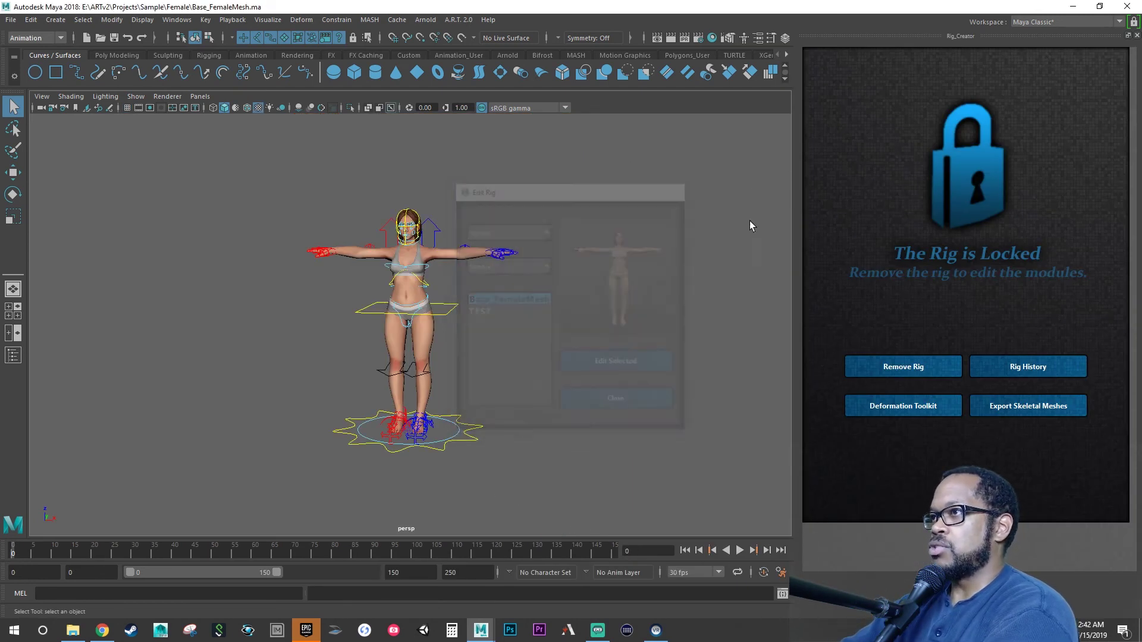
- Start the rig's Export Skeletal Meshes process, accept the temporary export file, and show the Outliner beside the export window
{"action": "left_click", "coordinate": [1024, 408]}
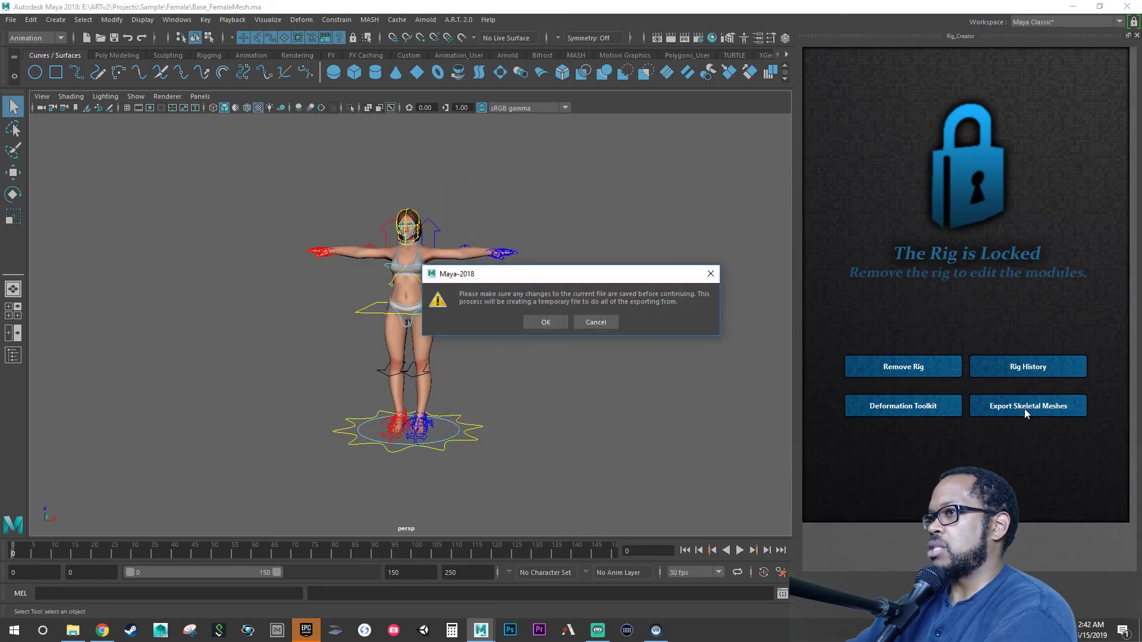
{"action": "left_click", "coordinate": [543, 322]}
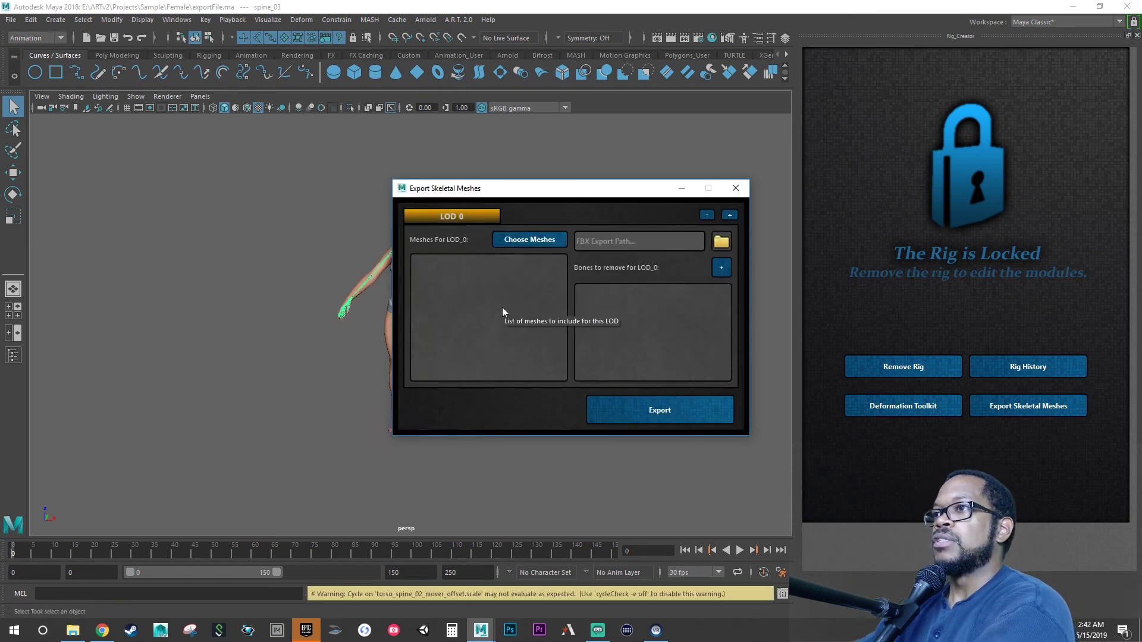
{"action": "left_click_drag", "start_coordinate": [497, 189], "coordinate": [869, 196]}
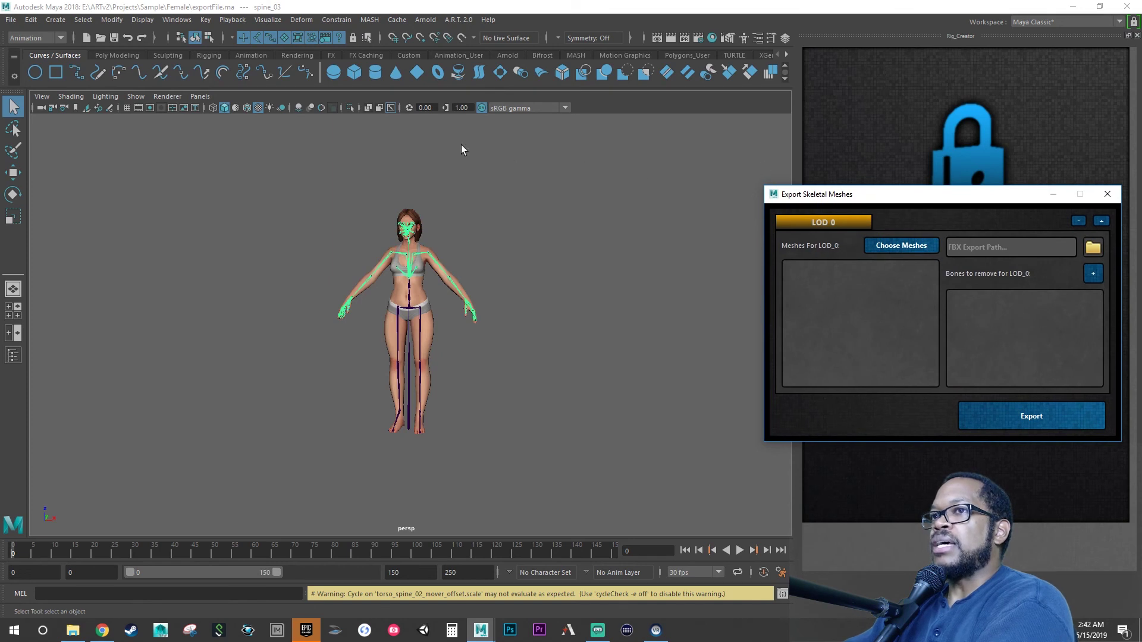
{"action": "left_click", "coordinate": [13, 355]}
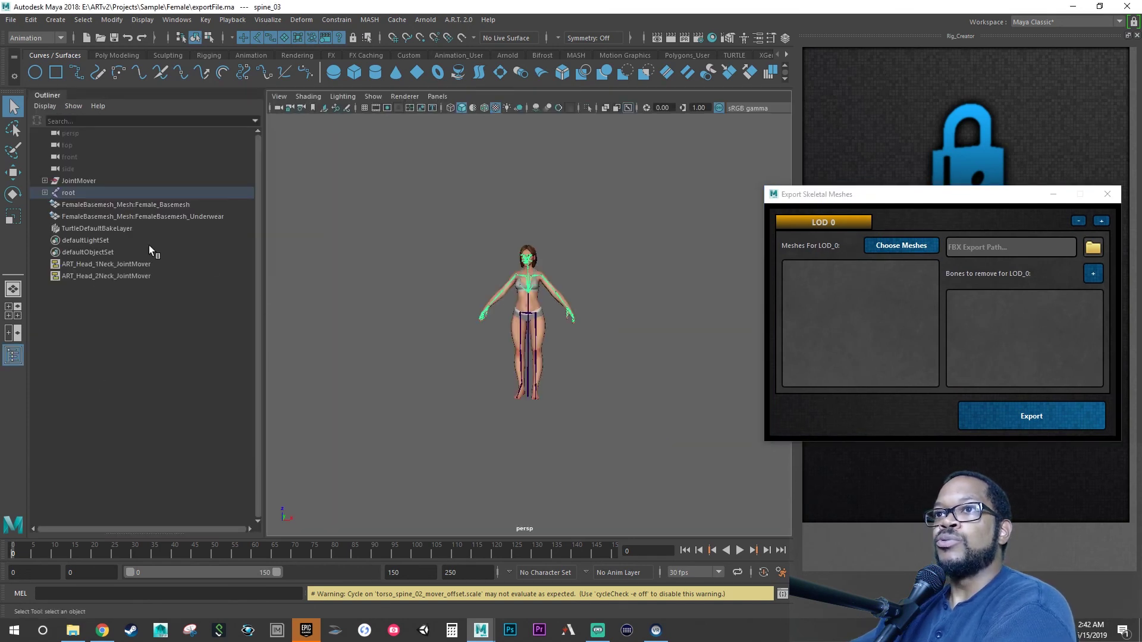
- Expand the full root joint hierarchy and select all its joints together with the Female_Basemesh and FemaleBasemesh_Underwear meshes
{"action": "left_click", "coordinate": [45, 194]}
{"action": "left_click", "coordinate": [46, 194]}
{"action": "left_click", "coordinate": [46, 194], "text": "shift"}
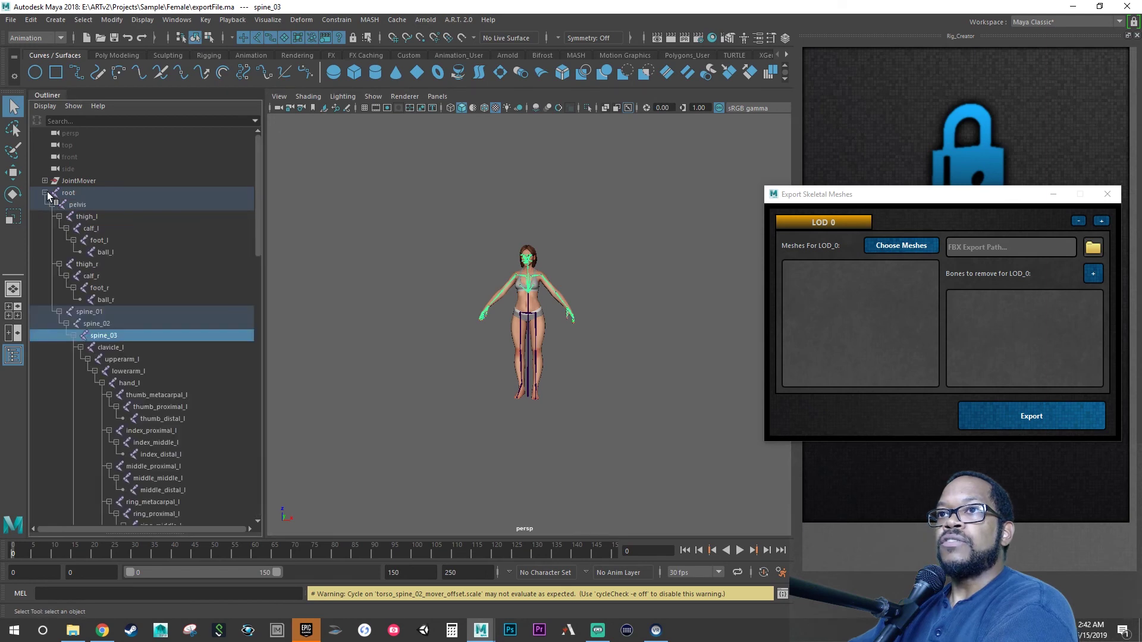
{"action": "left_click", "coordinate": [67, 195]}
{"action": "scroll", "coordinate": [122, 265], "scroll_direction": "down", "scroll_amount": 15}
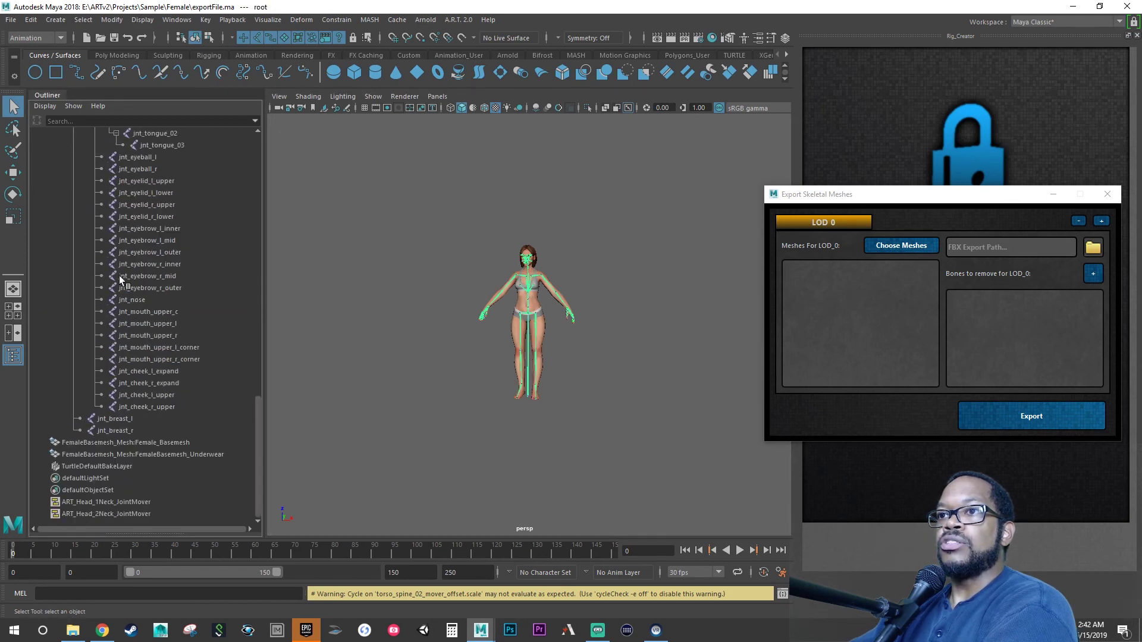
{"action": "left_click", "coordinate": [116, 430], "text": "shift"}
{"action": "left_click", "coordinate": [127, 442], "text": "shift"}
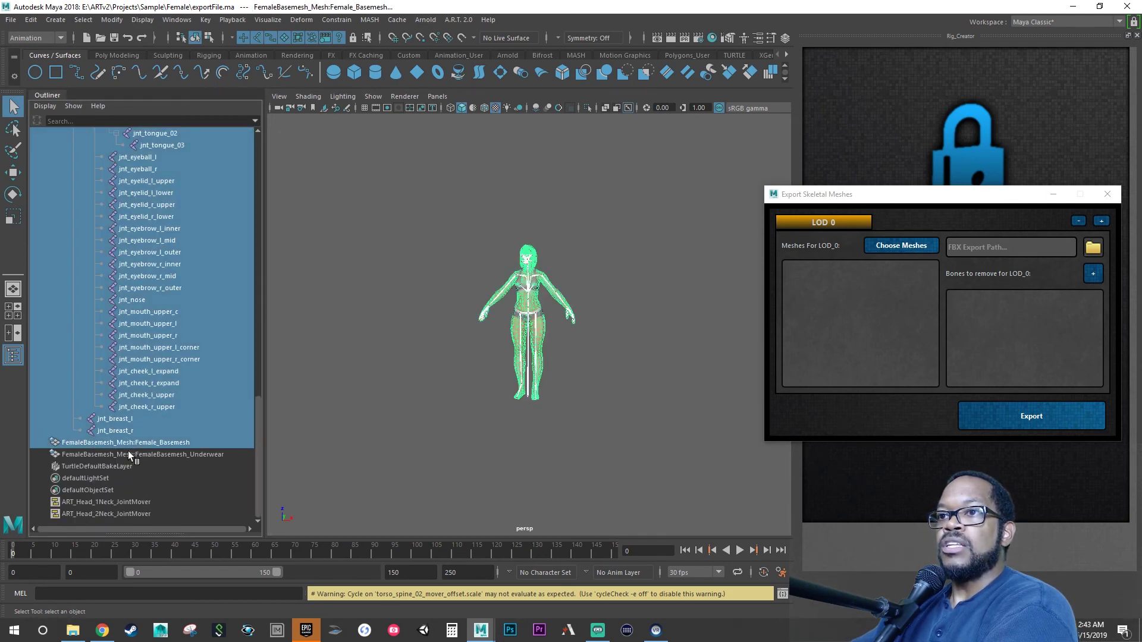
{"action": "left_click", "coordinate": [130, 455], "text": "shift"}
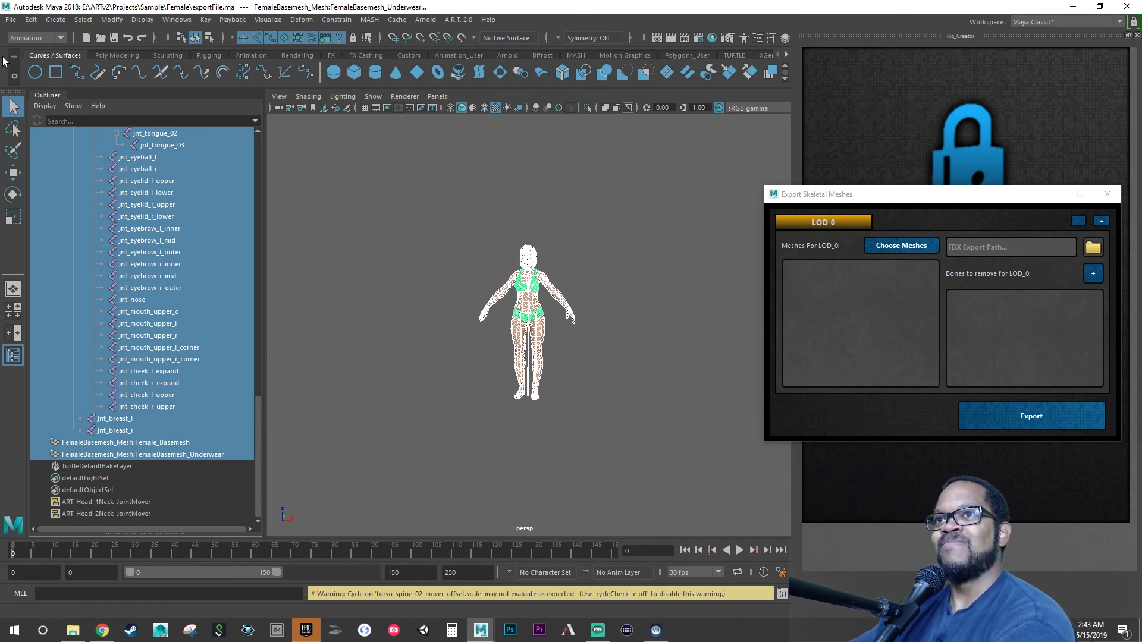
- Export the selected joints and both meshes as FBX to the _EXPORT folder, replacing Base_FemaleMesh_Rig.fbx
{"action": "left_click", "coordinate": [11, 20]}
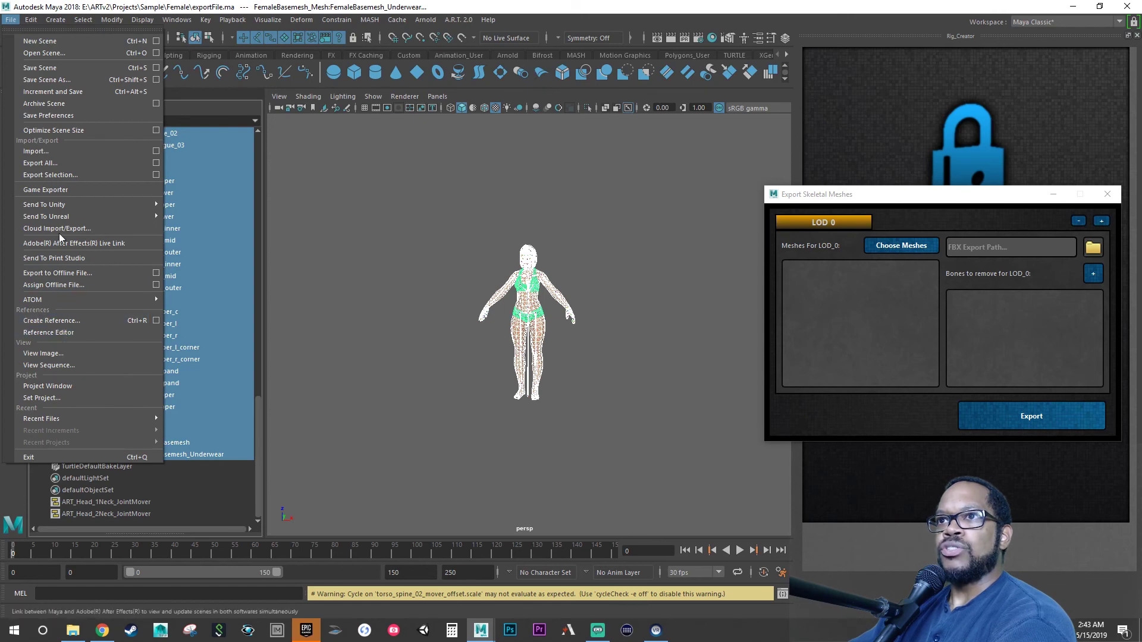
{"action": "left_click", "coordinate": [41, 174]}
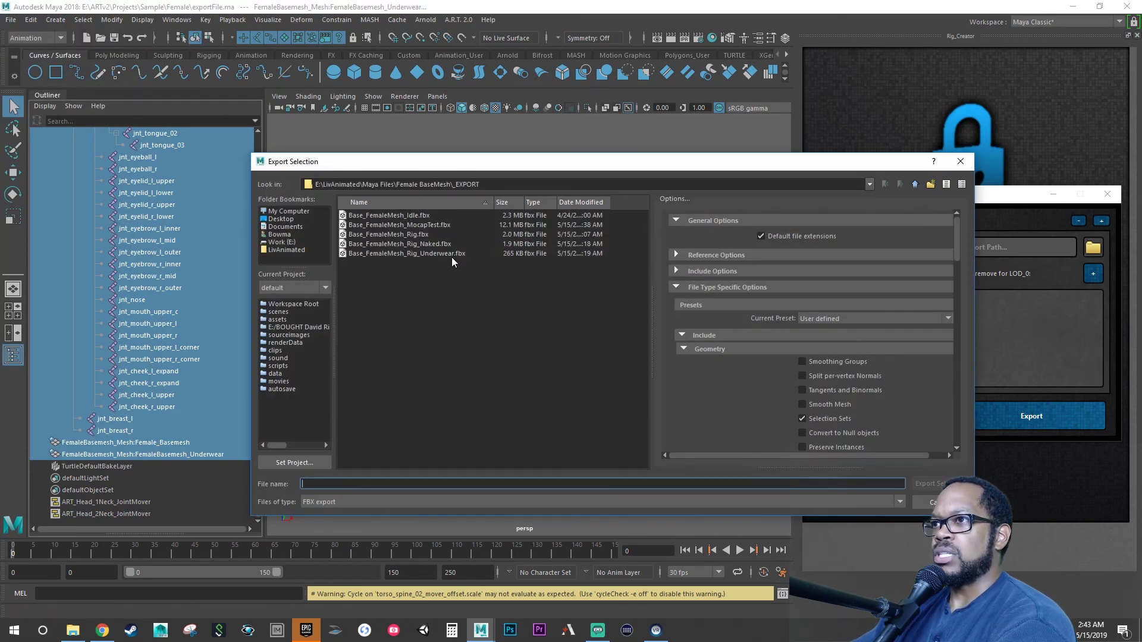
{"action": "left_click", "coordinate": [419, 235]}
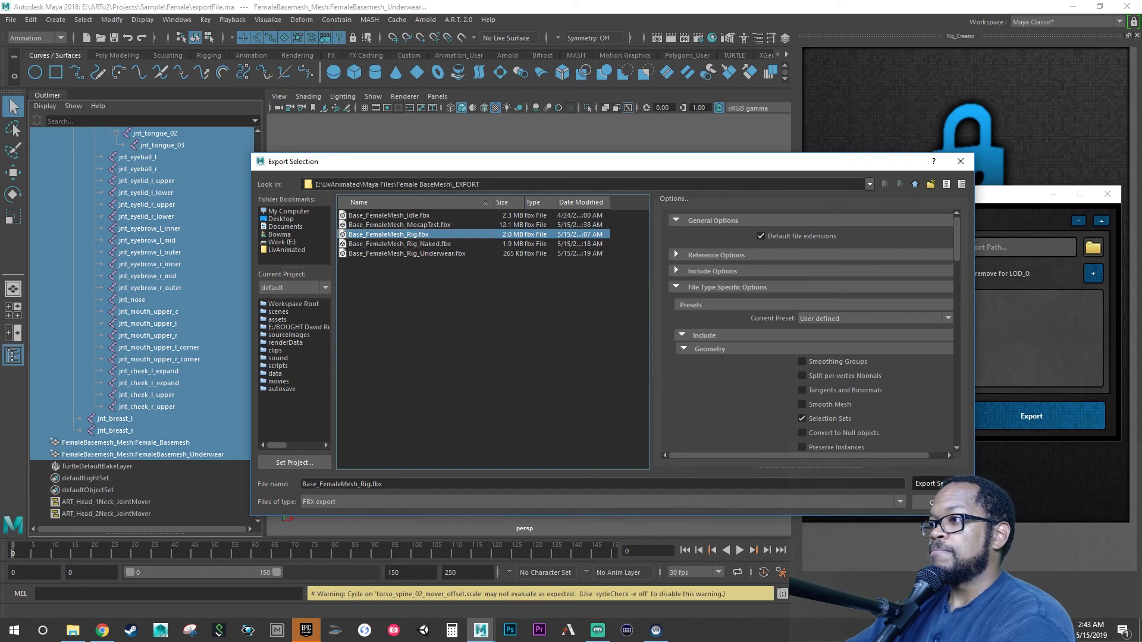
{"action": "left_click", "coordinate": [931, 483]}
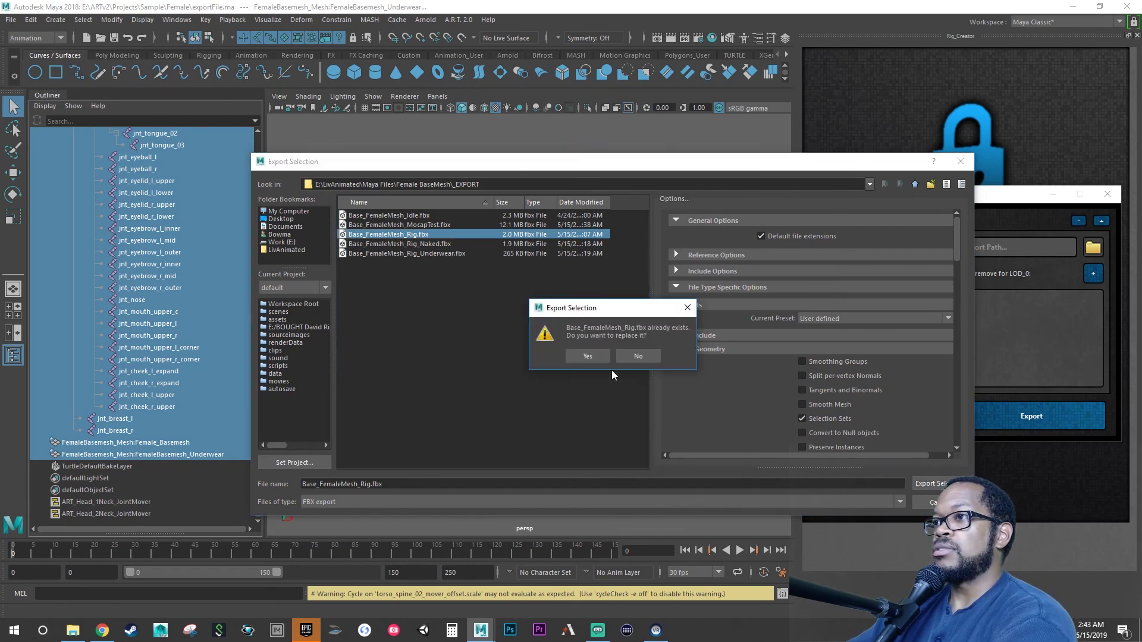
{"action": "left_click", "coordinate": [602, 358]}
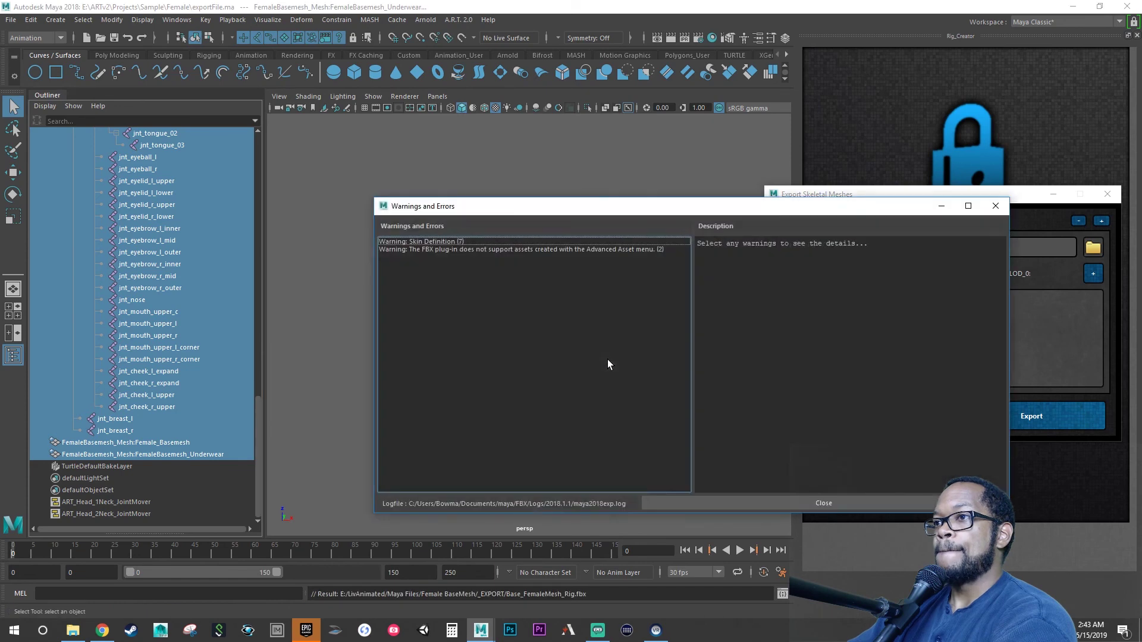
{"action": "left_click", "coordinate": [996, 205]}
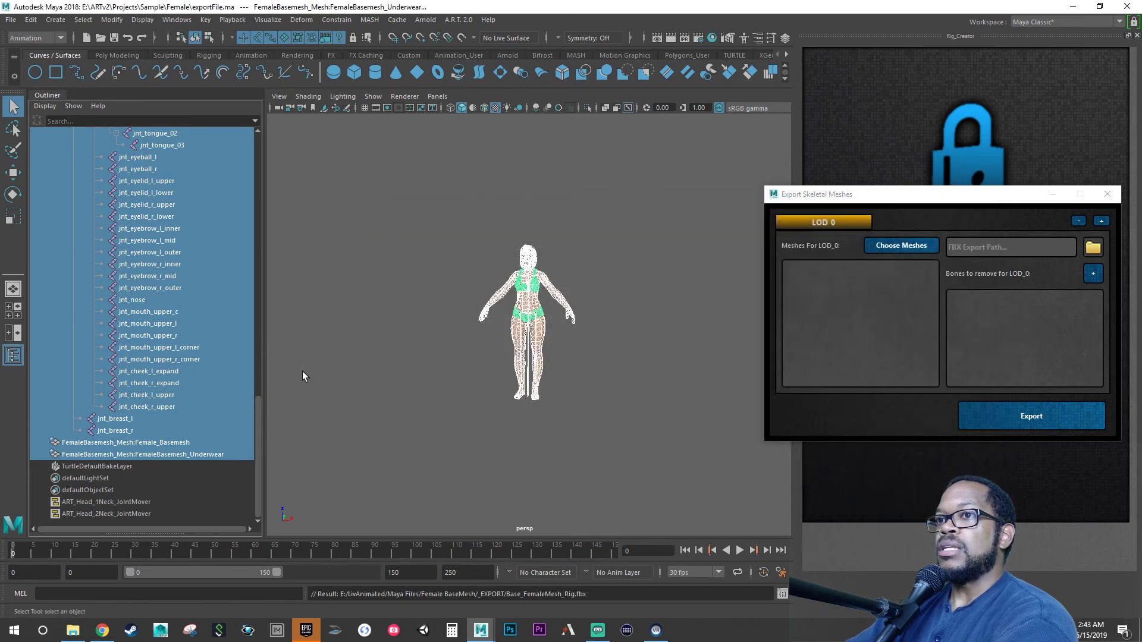
- Remove the underwear mesh from the selection and export the joints and body mesh as FBX, replacing Base_FemaleMesh_Rig_Naked.fbx
{"action": "left_click", "coordinate": [129, 454], "text": "ctrl"}
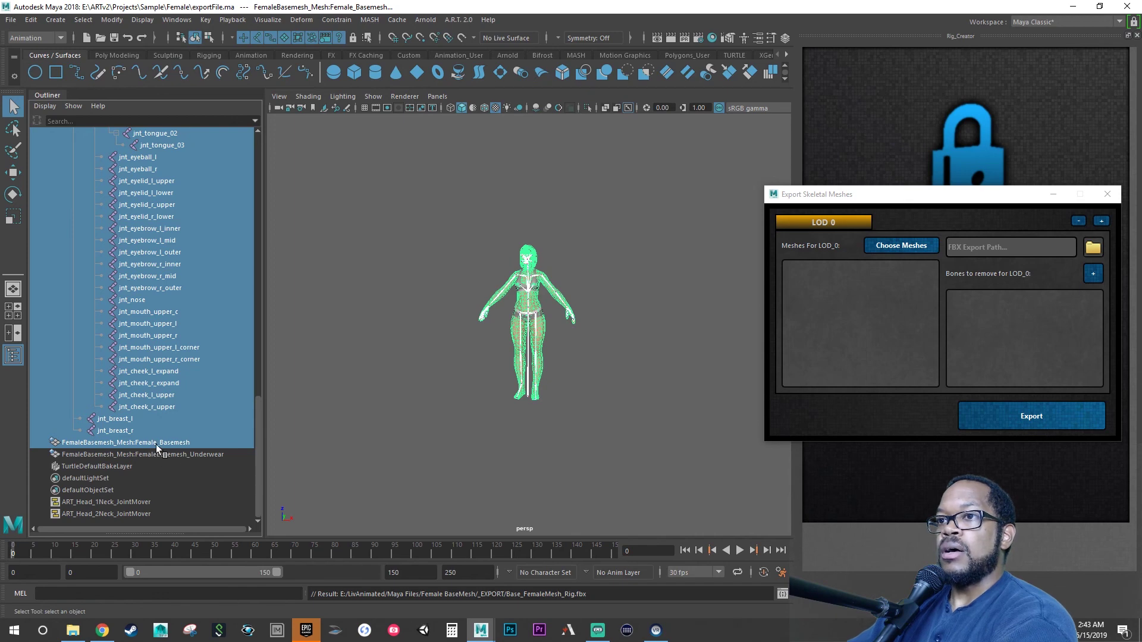
{"action": "left_click", "coordinate": [10, 22]}
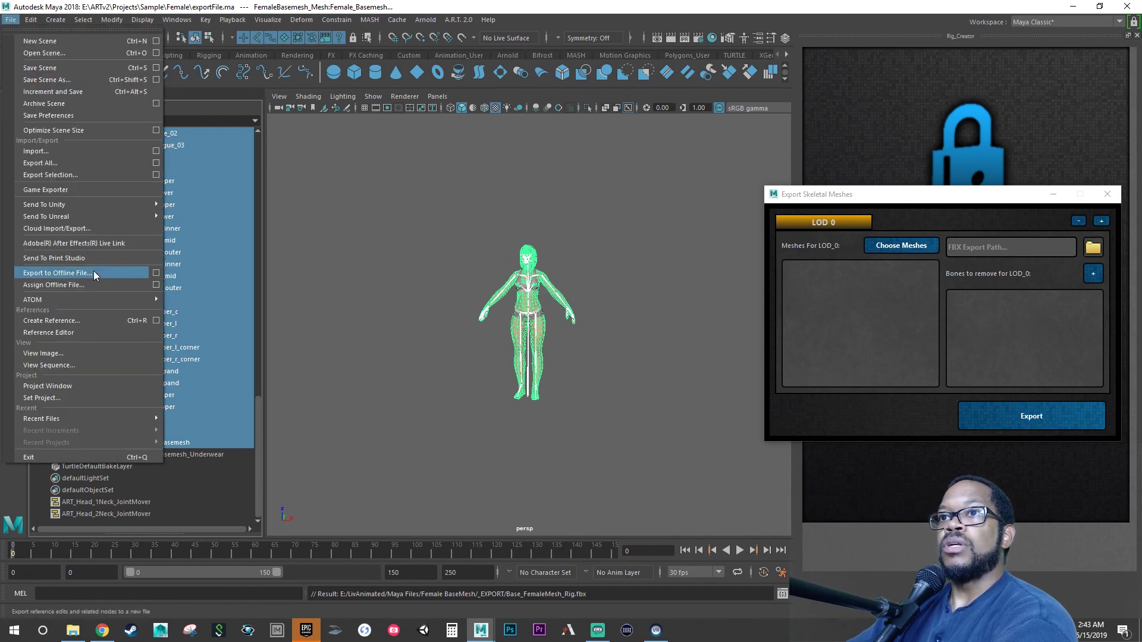
{"action": "left_click", "coordinate": [50, 175]}
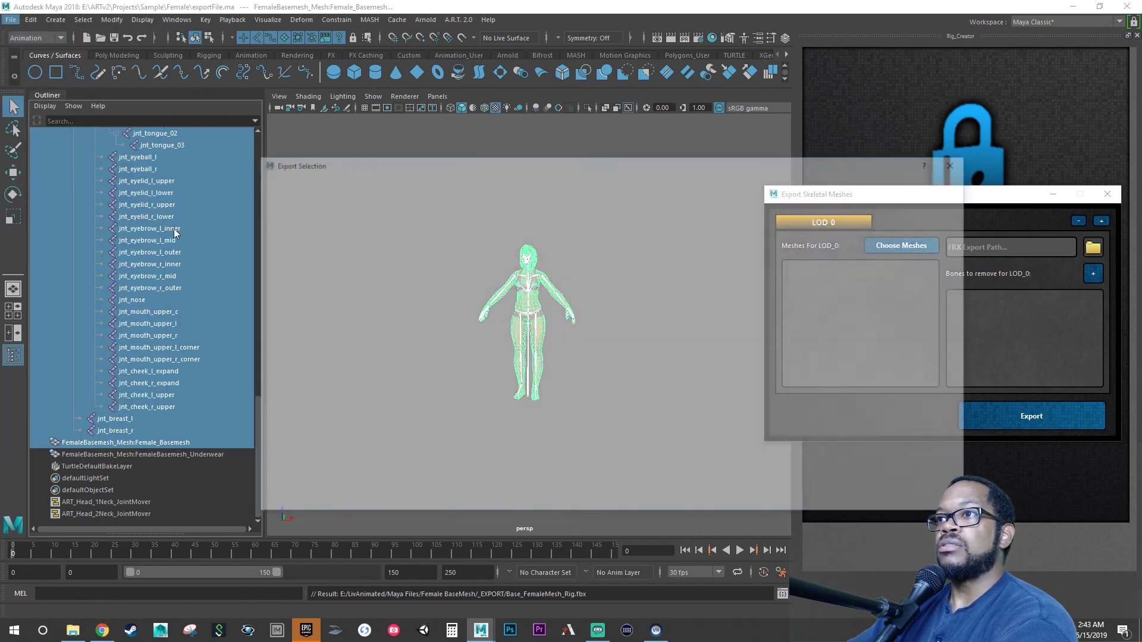
{"action": "left_click", "coordinate": [434, 244]}
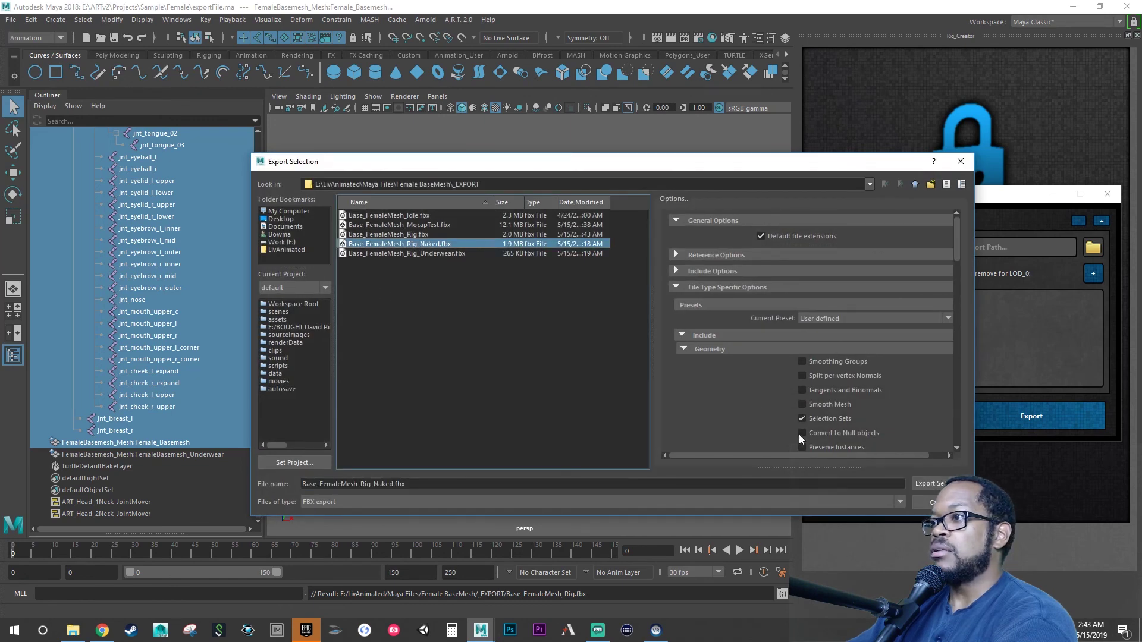
{"action": "left_click", "coordinate": [926, 484]}
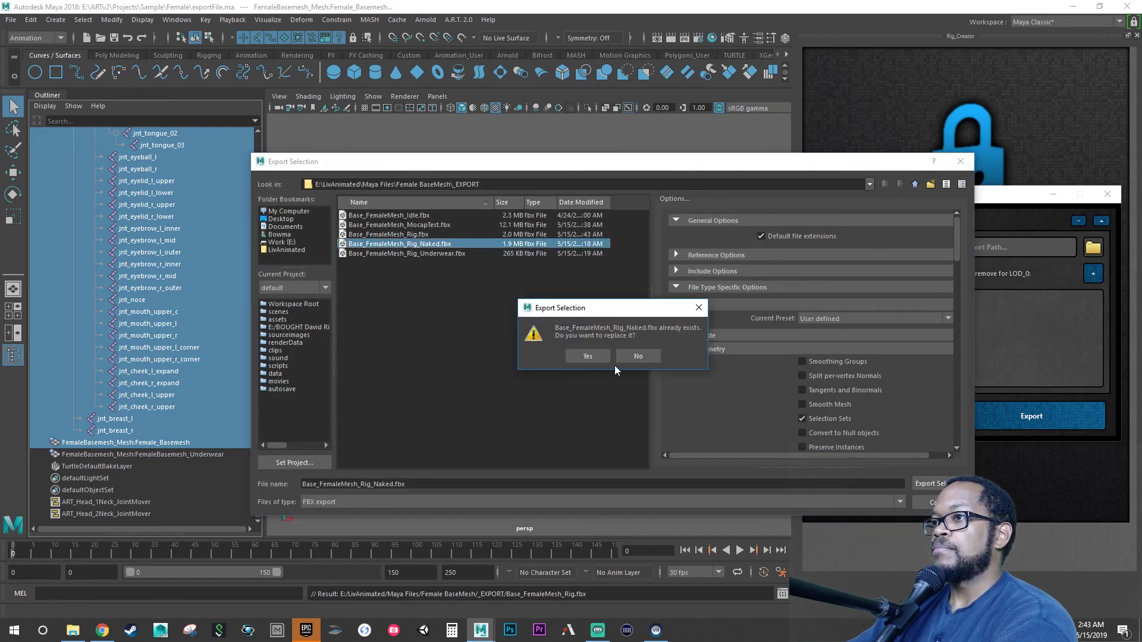
{"action": "left_click", "coordinate": [586, 357]}
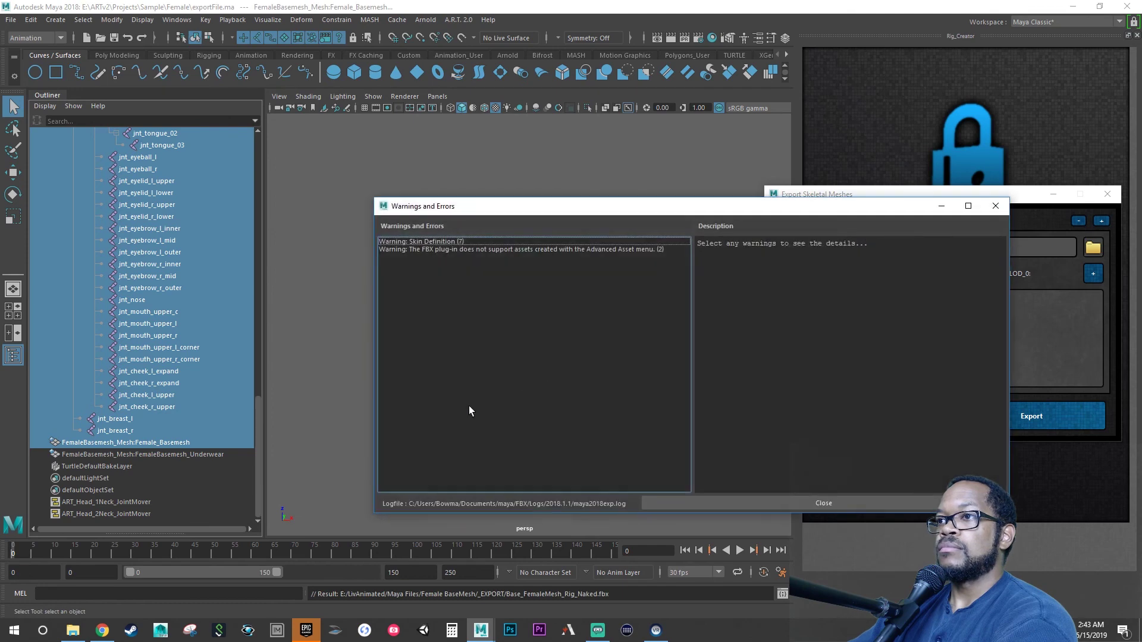
{"action": "left_click", "coordinate": [993, 209]}
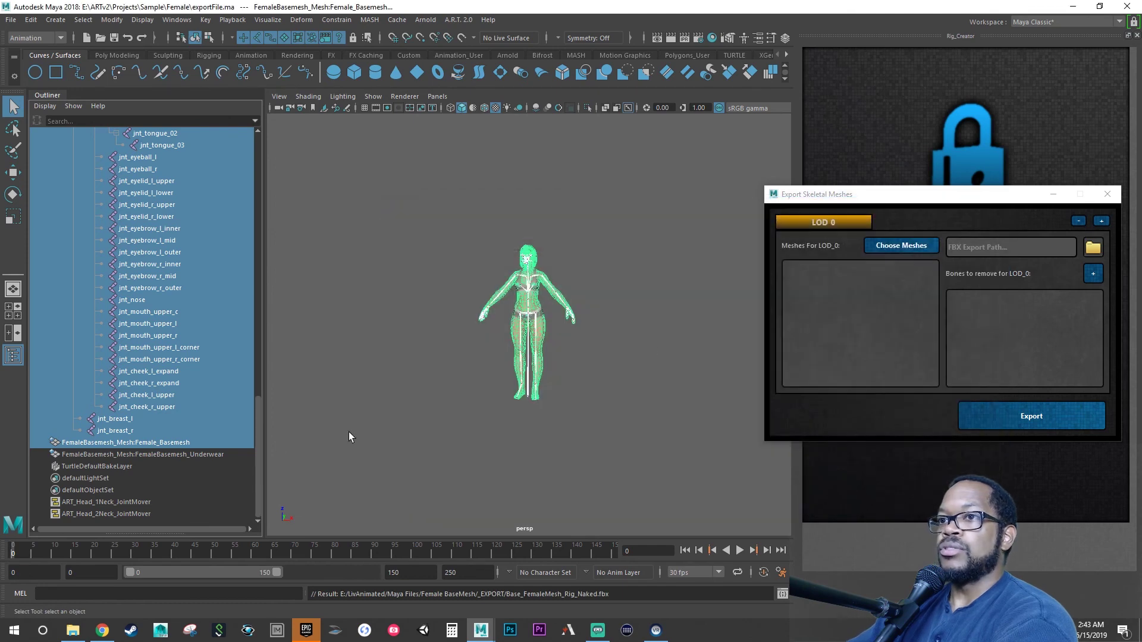
- Swap the body mesh for the underwear mesh in the selection and export it with the joints, replacing Base_FemaleMesh_Rig_Underwear.fbx
{"action": "left_click", "coordinate": [182, 454], "text": "ctrl"}
{"action": "left_click", "coordinate": [165, 442], "text": "ctrl"}
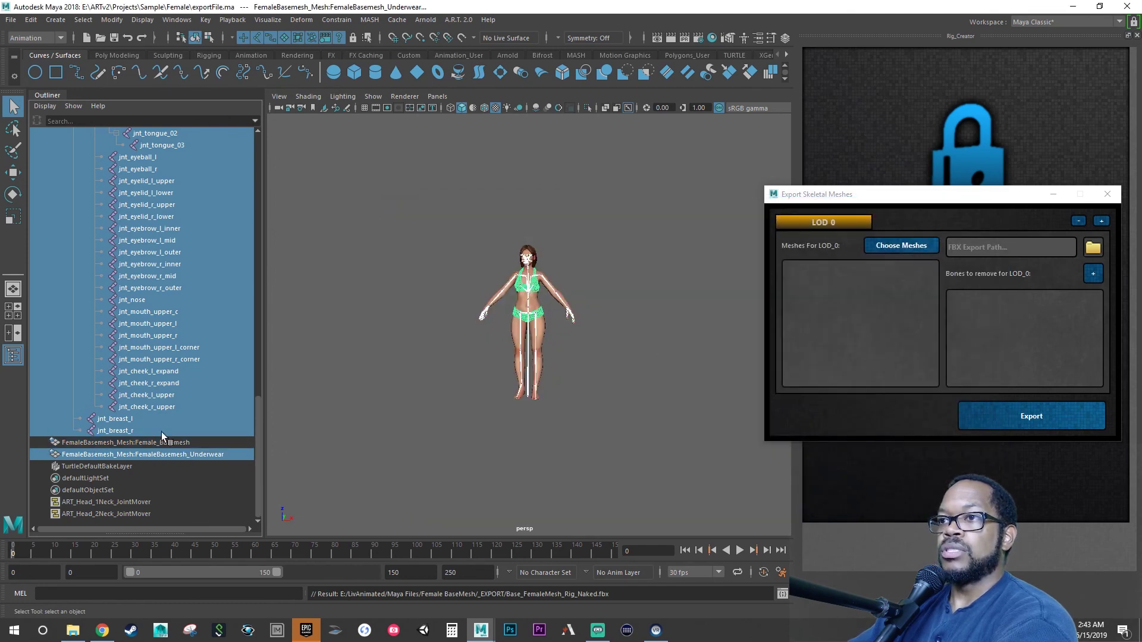
{"action": "left_click", "coordinate": [10, 20]}
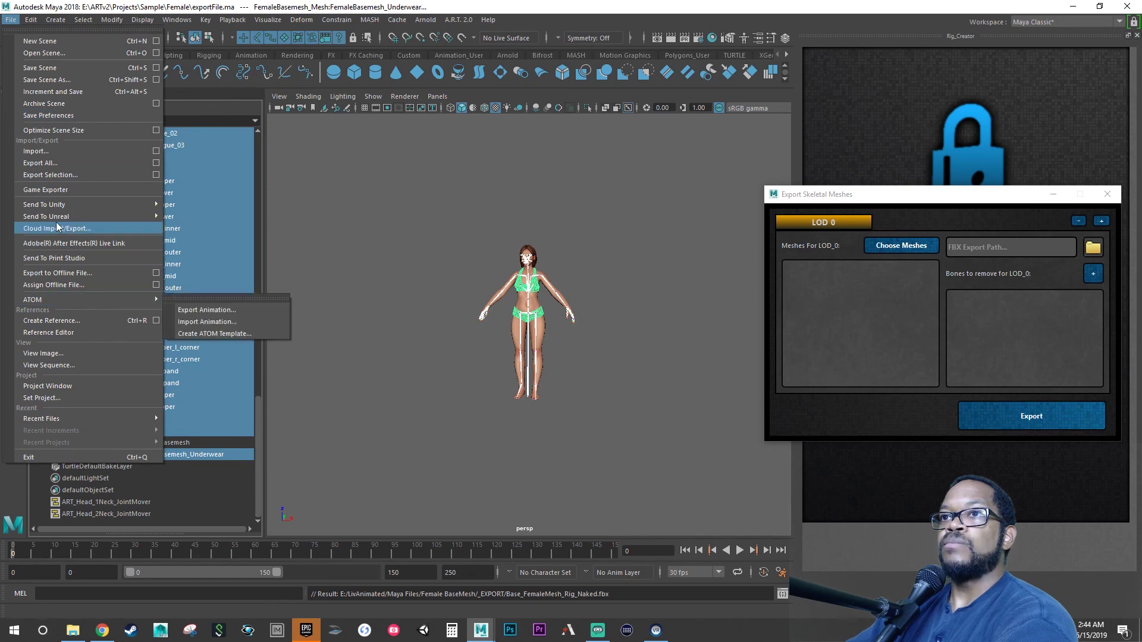
{"action": "left_click", "coordinate": [55, 175]}
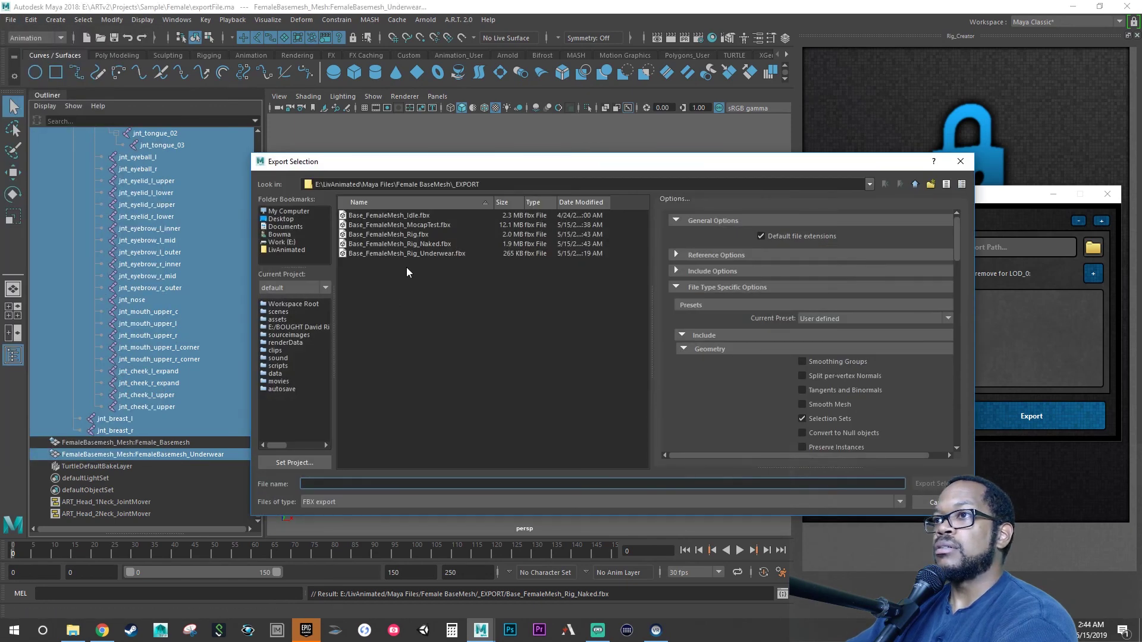
{"action": "left_click", "coordinate": [433, 254]}
{"action": "left_click", "coordinate": [928, 484]}
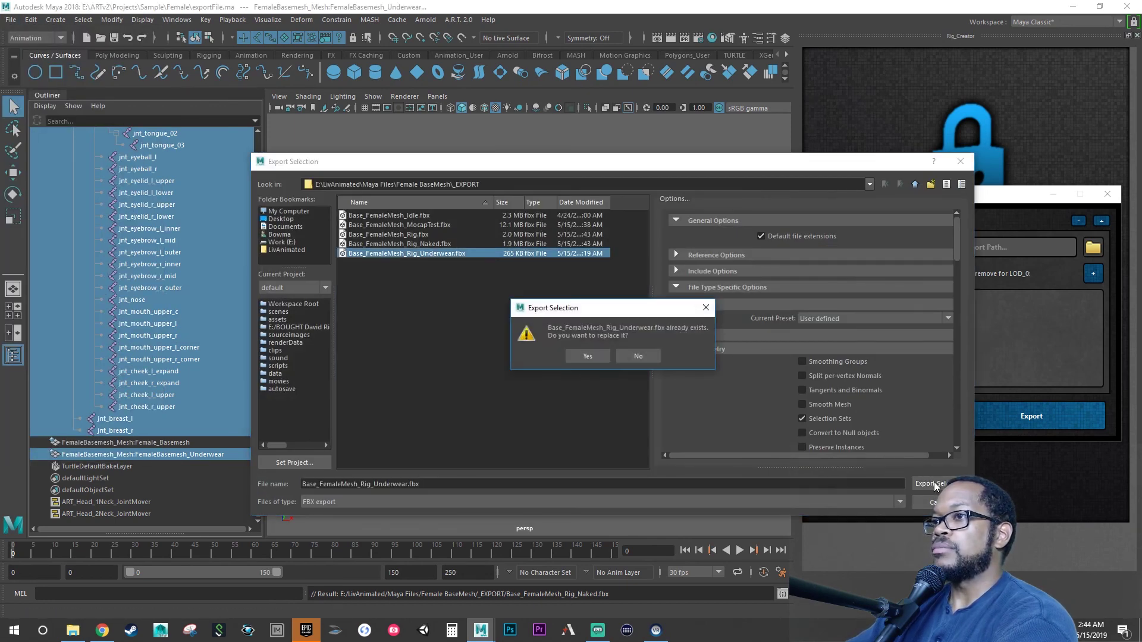
{"action": "left_click", "coordinate": [598, 356]}
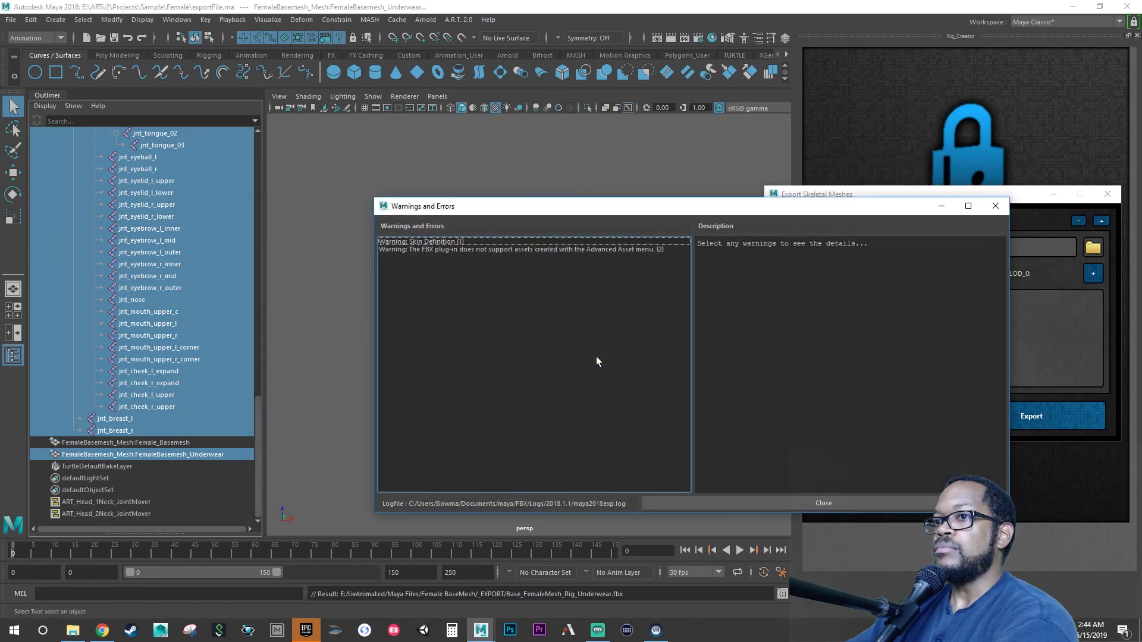
{"action": "left_click", "coordinate": [996, 206]}
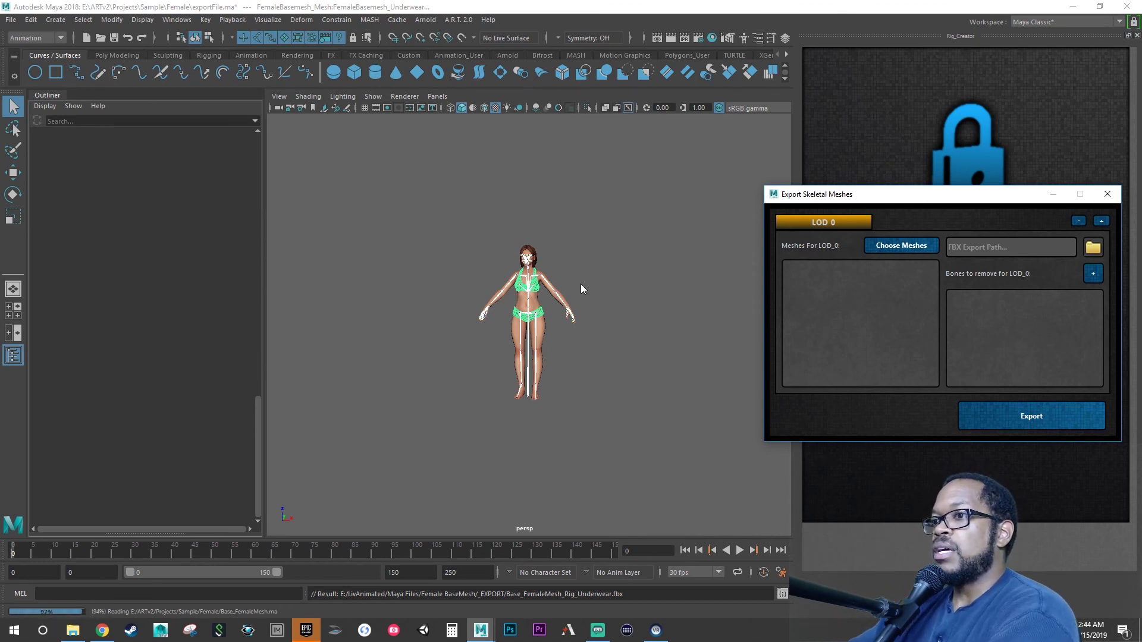
- Switch to the Epic Games Launcher and open the BaseFemaleMesh project from the Unreal Engine library
{"action": "left_click", "coordinate": [306, 630]}
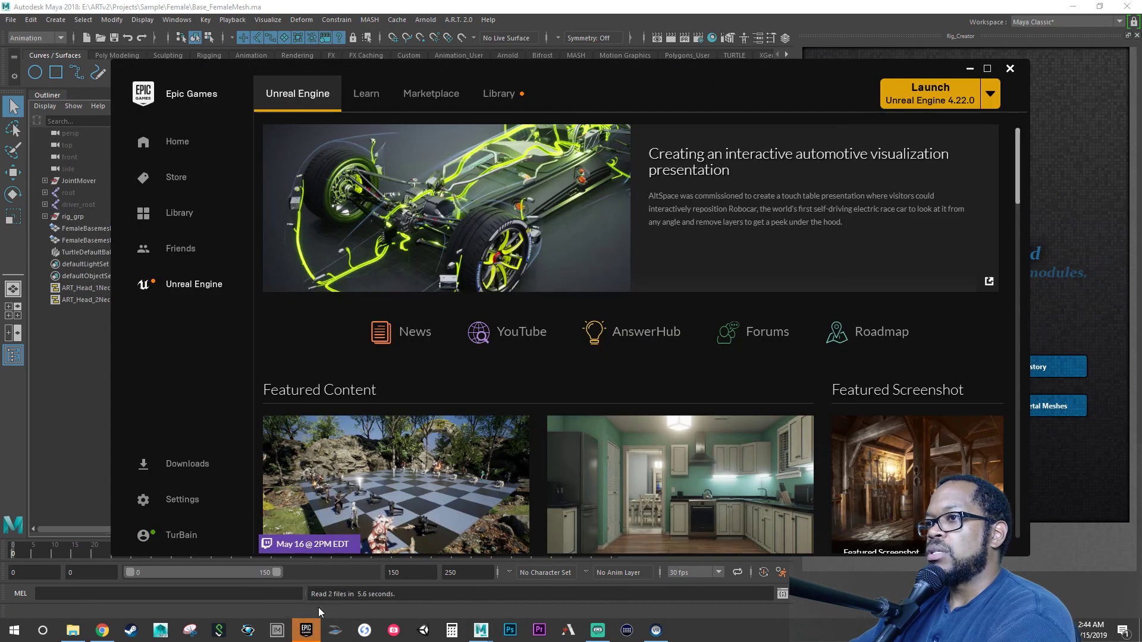
{"action": "left_click", "coordinate": [498, 94]}
{"action": "left_click", "coordinate": [315, 386]}
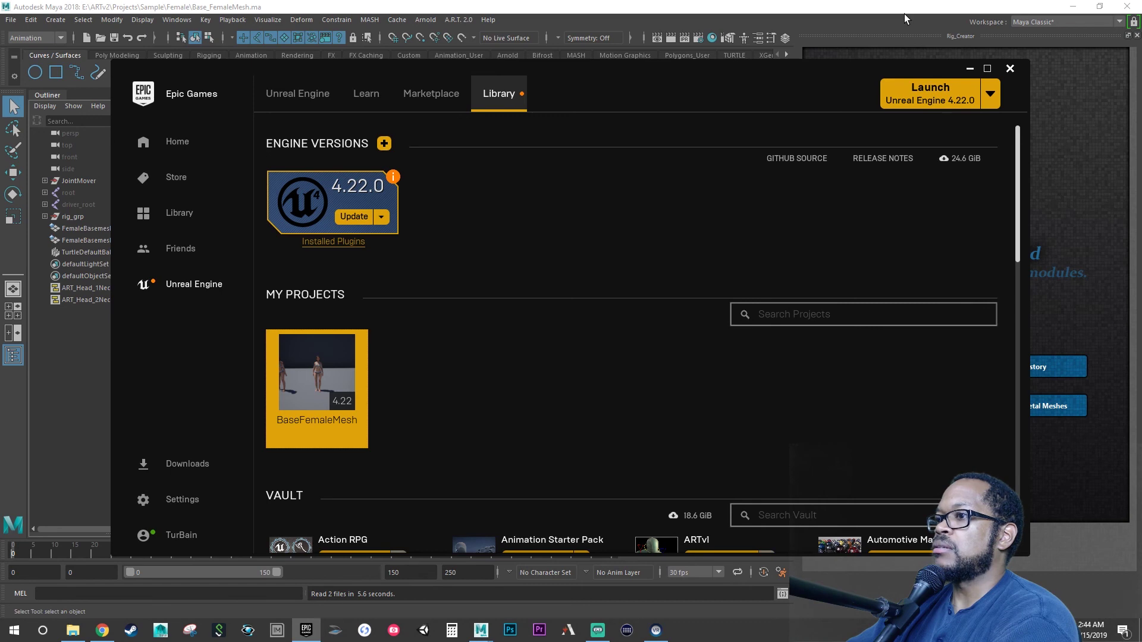
{"action": "mouse_move", "coordinate": [782, 65]}
{"action": "left_mouse_down"}
{"action": "mouse_move", "coordinate": [802, 412]}
{"action": "mouse_move", "coordinate": [781, 213]}
{"action": "mouse_move", "coordinate": [791, 57]}
{"action": "left_mouse_up"}
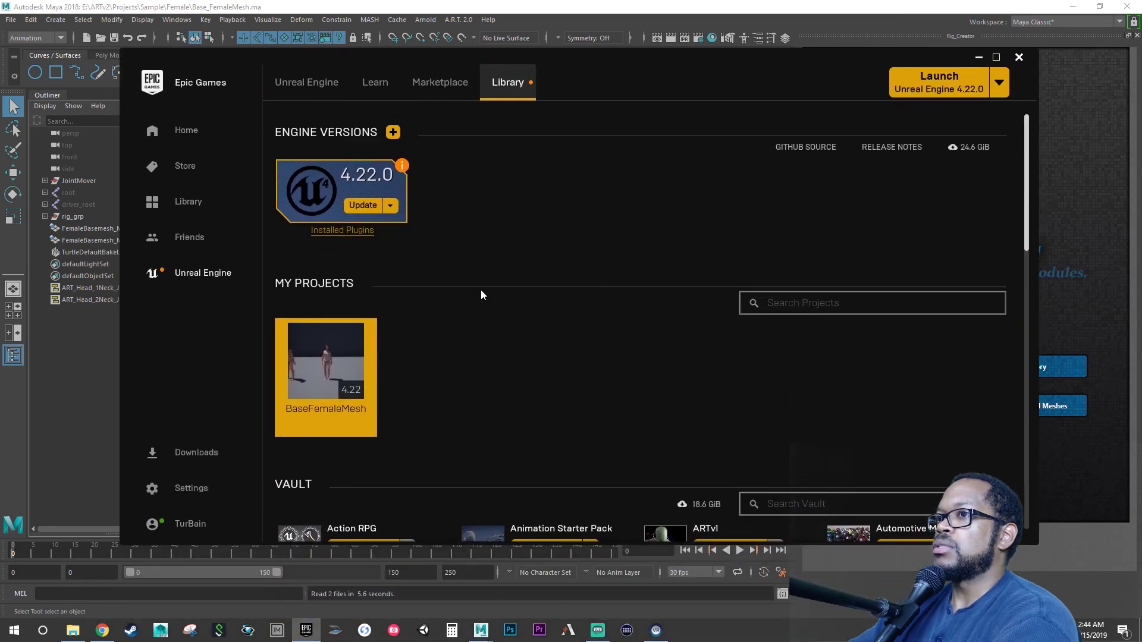
{"action": "double_click", "coordinate": [331, 338]}
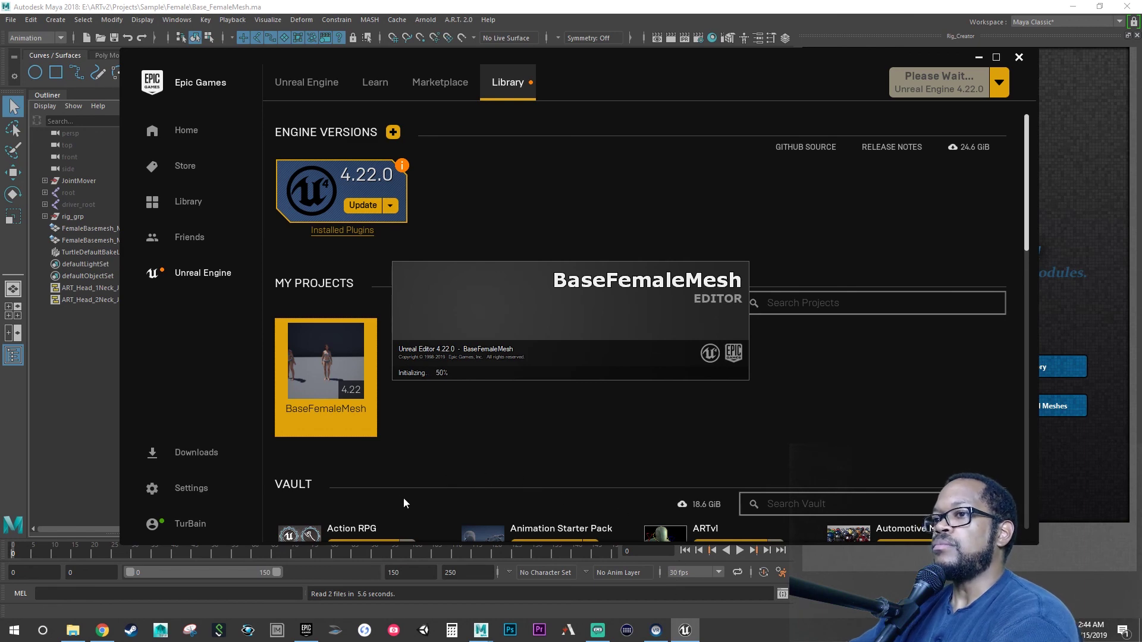
- Switch to Maya and start a new scene while the Unreal project loads
{"action": "left_click", "coordinate": [439, 7]}
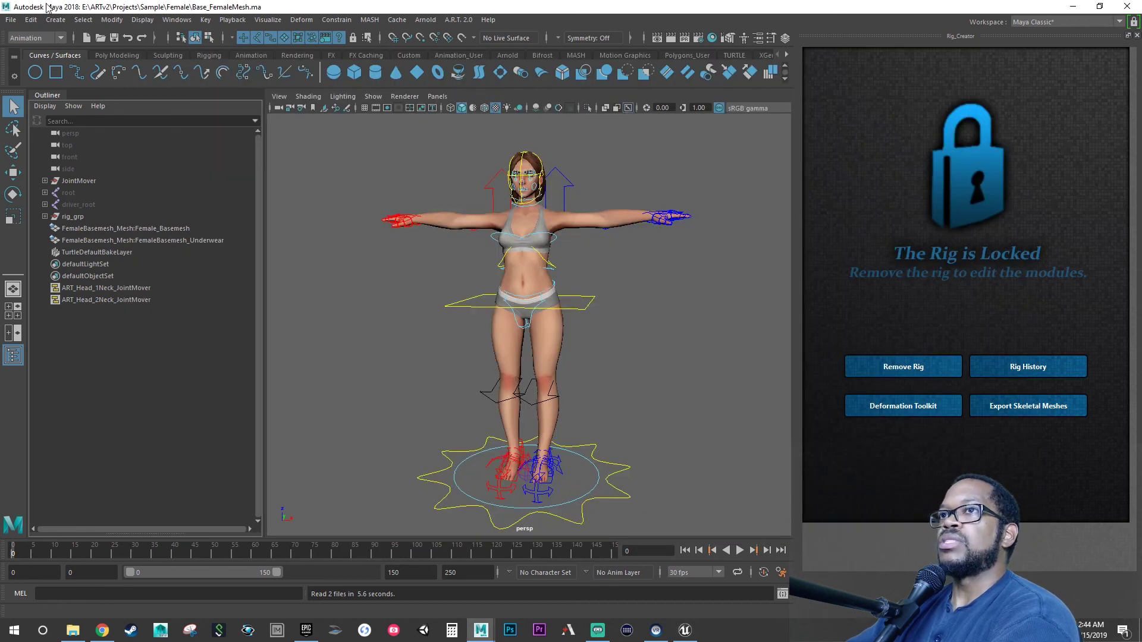
{"action": "left_click", "coordinate": [12, 20]}
{"action": "left_click", "coordinate": [32, 41]}
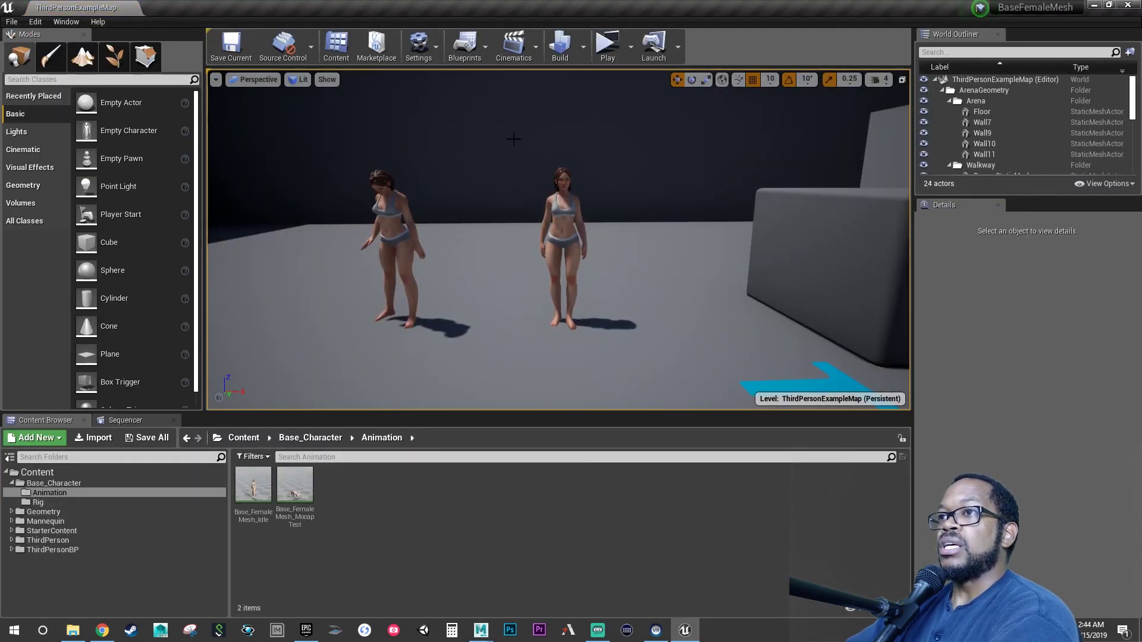
- Play the level in Unreal, run the mannequin over to the two female characters to check their animations, and stop the preview
{"action": "left_click", "coordinate": [607, 47]}
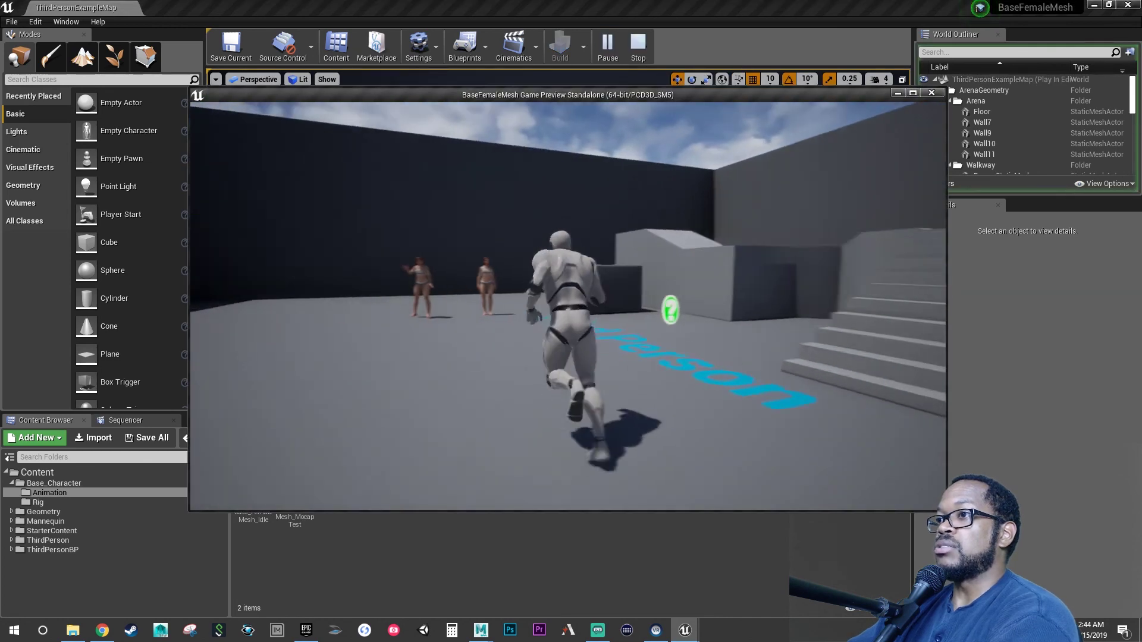
{"action": "key", "text": "w"}
{"action": "key", "text": "a"}
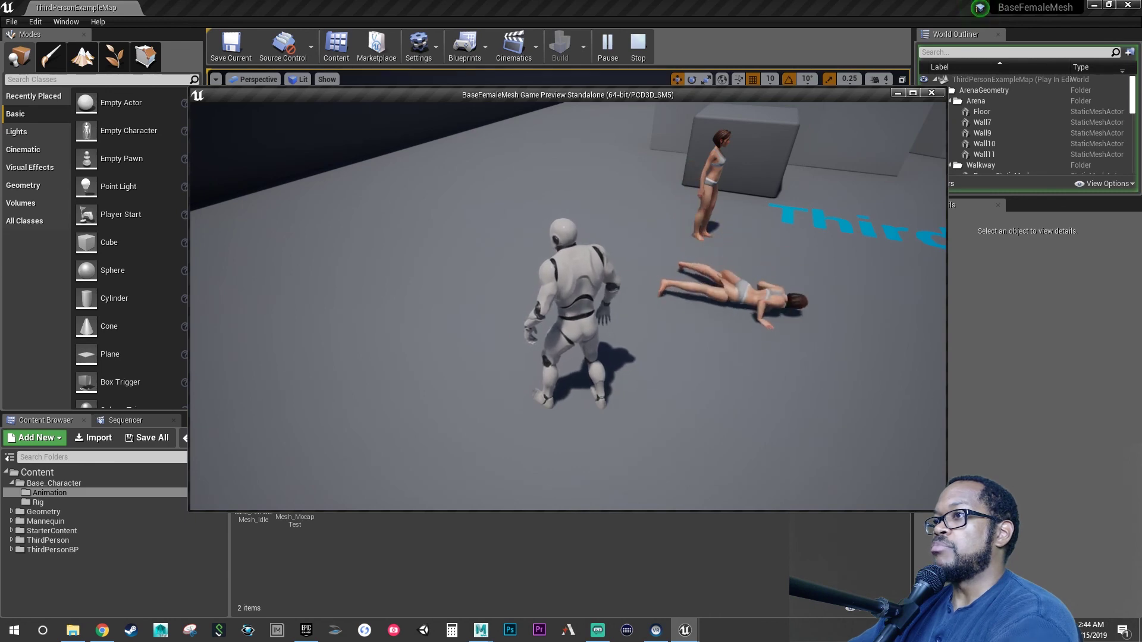
{"action": "key", "text": "Escape"}
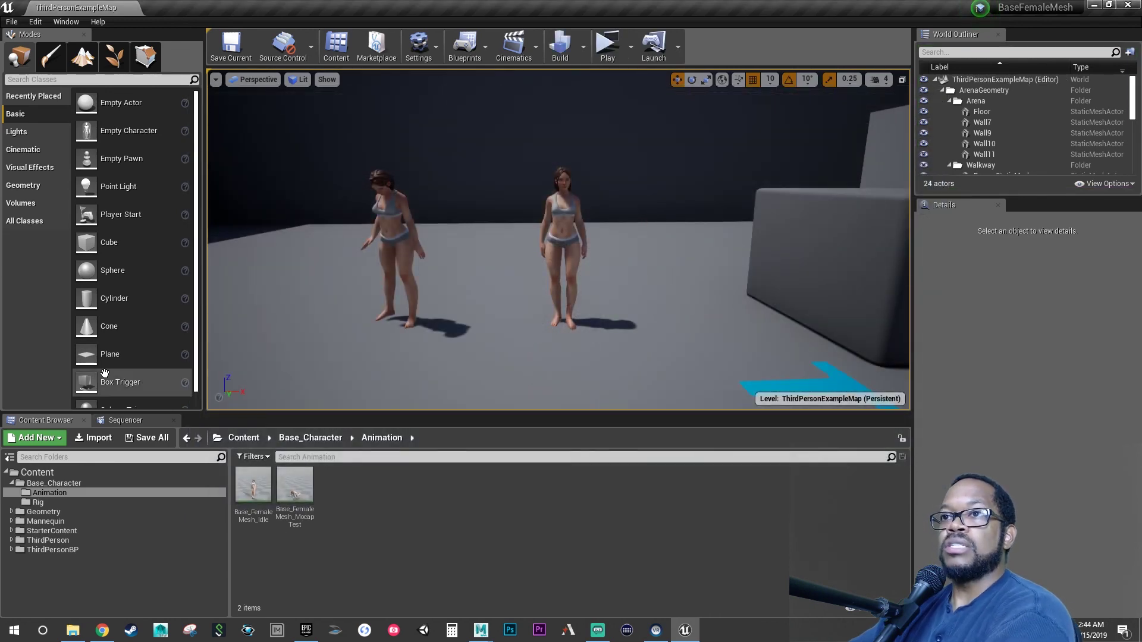
- Open the Base_Character/Rig folder in the project and bring up the Female BaseMesh _EXPORT folder in File Explorer
{"action": "left_click", "coordinate": [38, 502]}
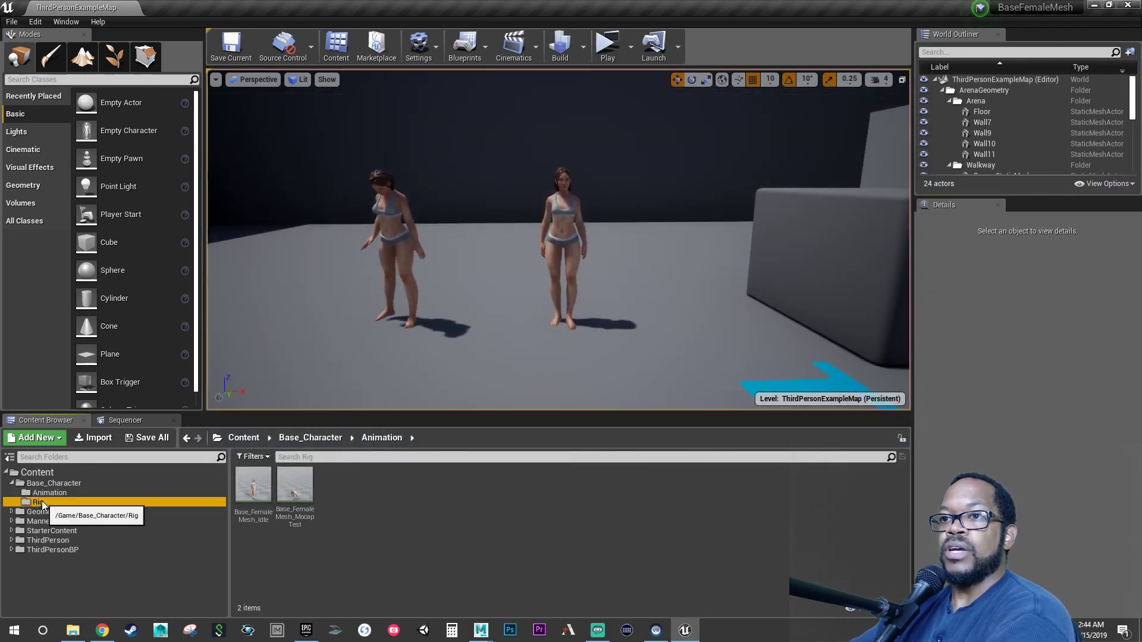
{"action": "left_click", "coordinate": [80, 625]}
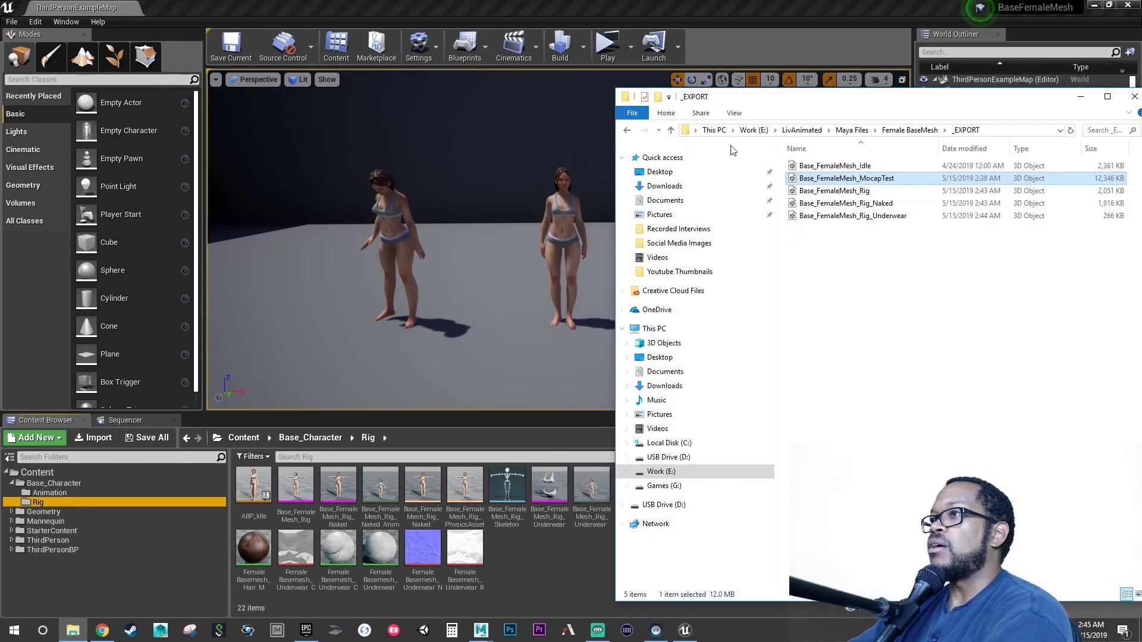
{"action": "left_click", "coordinate": [672, 130]}
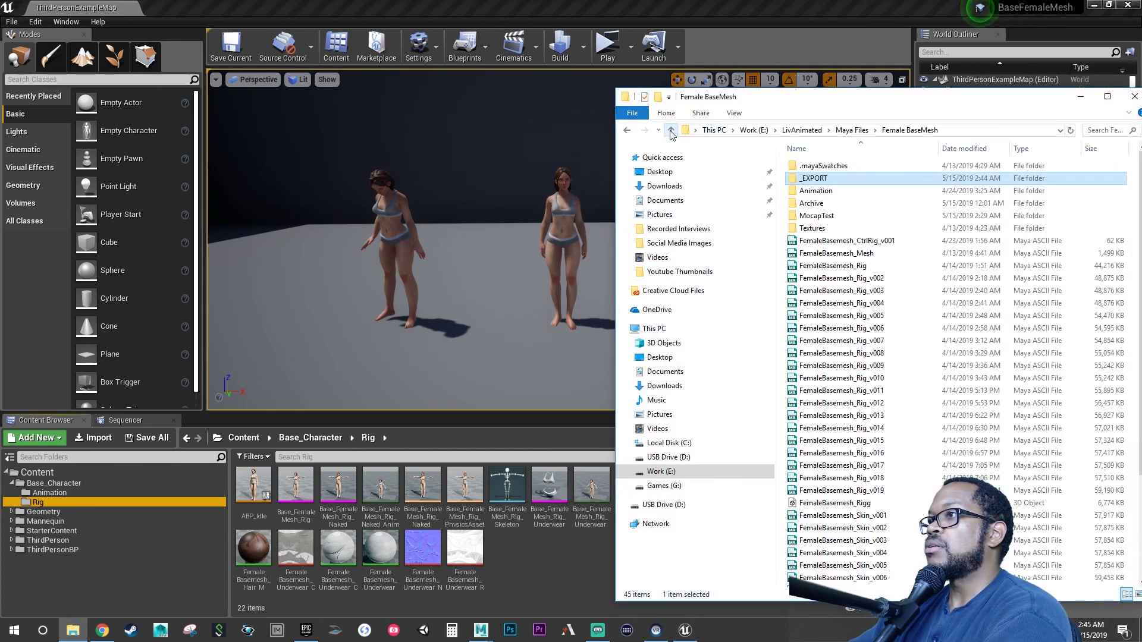
{"action": "double_click", "coordinate": [813, 179]}
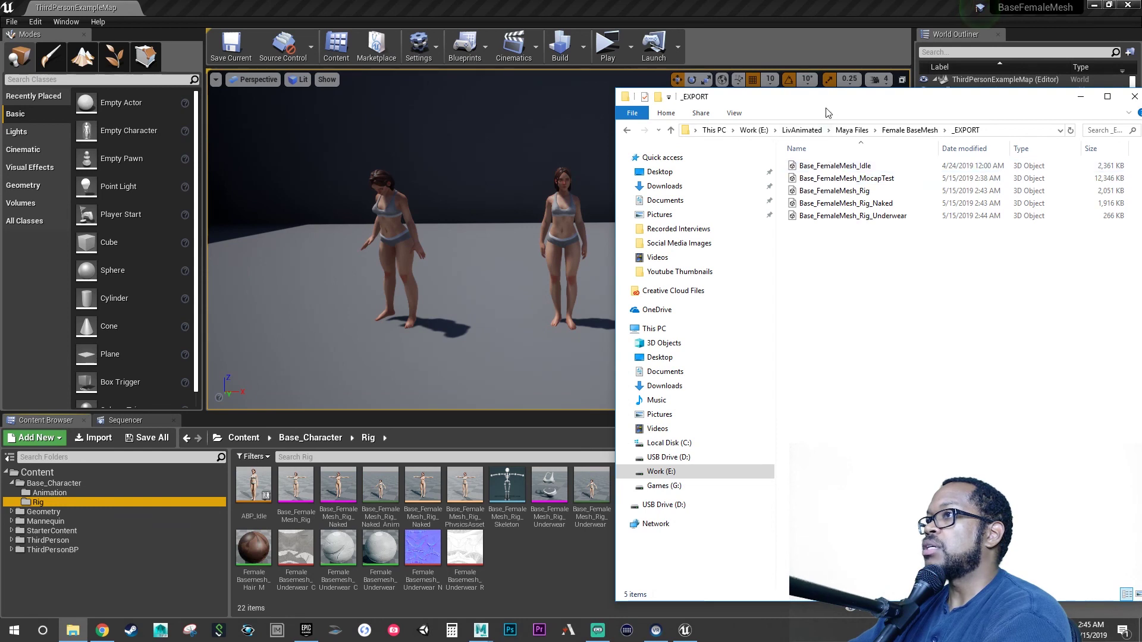
{"action": "left_click_drag", "start_coordinate": [873, 102], "coordinate": [932, 115]}
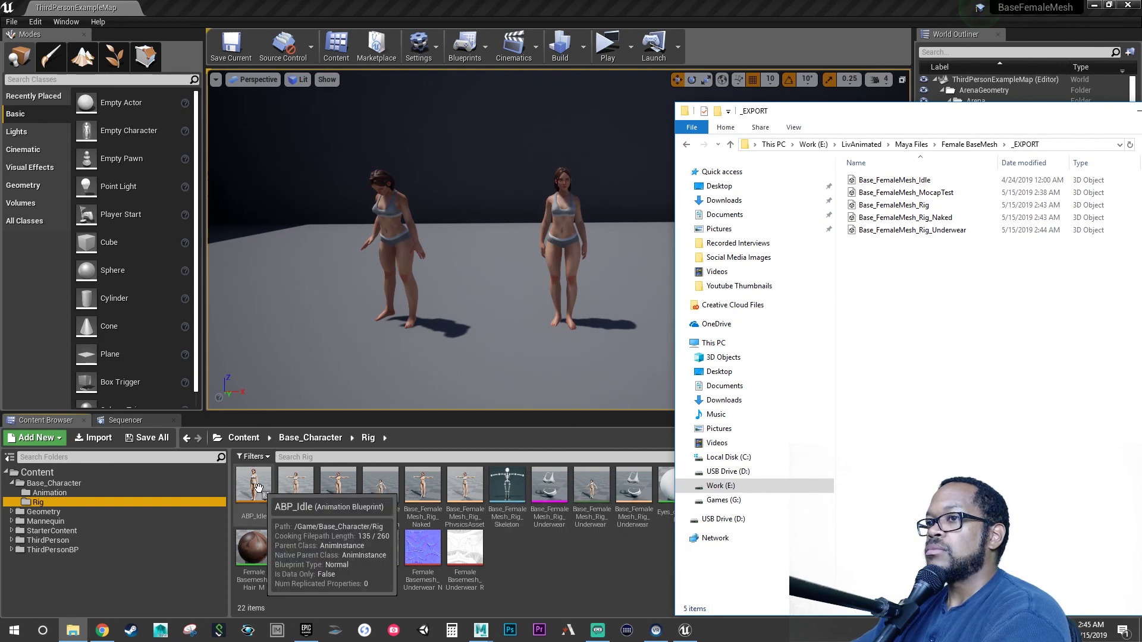
- Force delete the ABP_Idle animation blueprint from the Rig folder
{"action": "left_click_drag", "start_coordinate": [255, 483], "coordinate": [263, 488]}
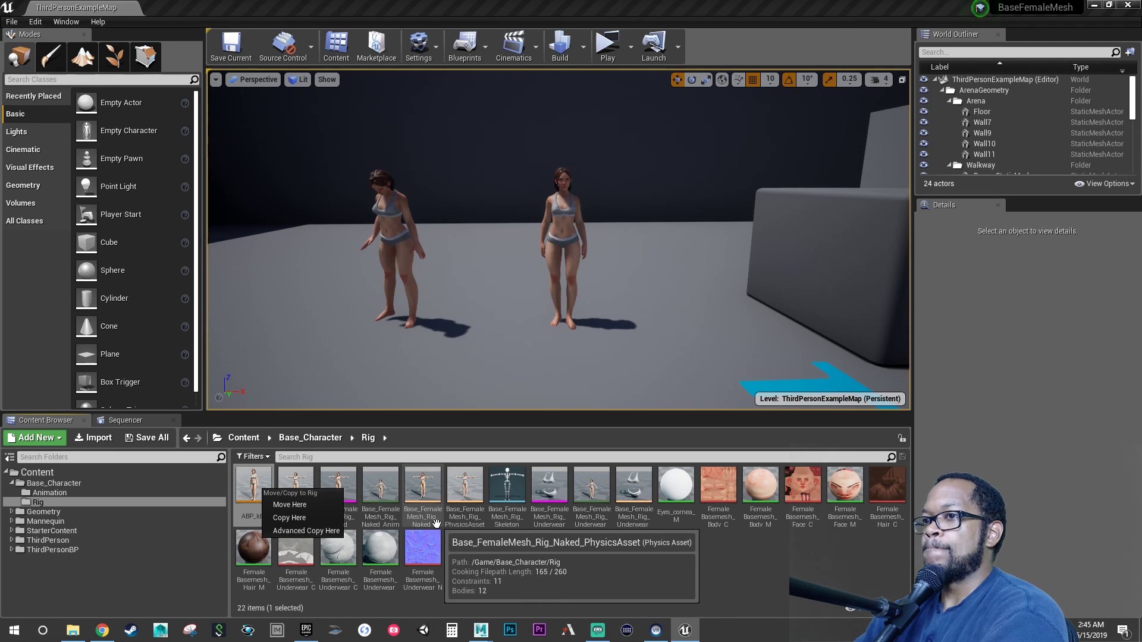
{"action": "left_click", "coordinate": [556, 571]}
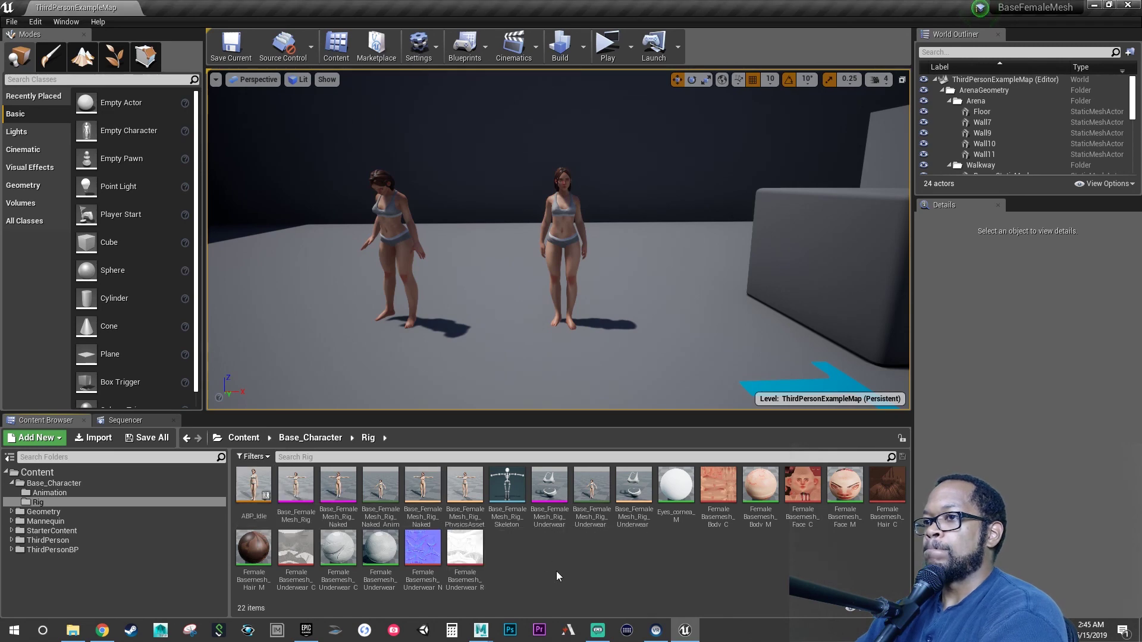
{"action": "left_click", "coordinate": [251, 486]}
{"action": "key", "text": "Delete"}
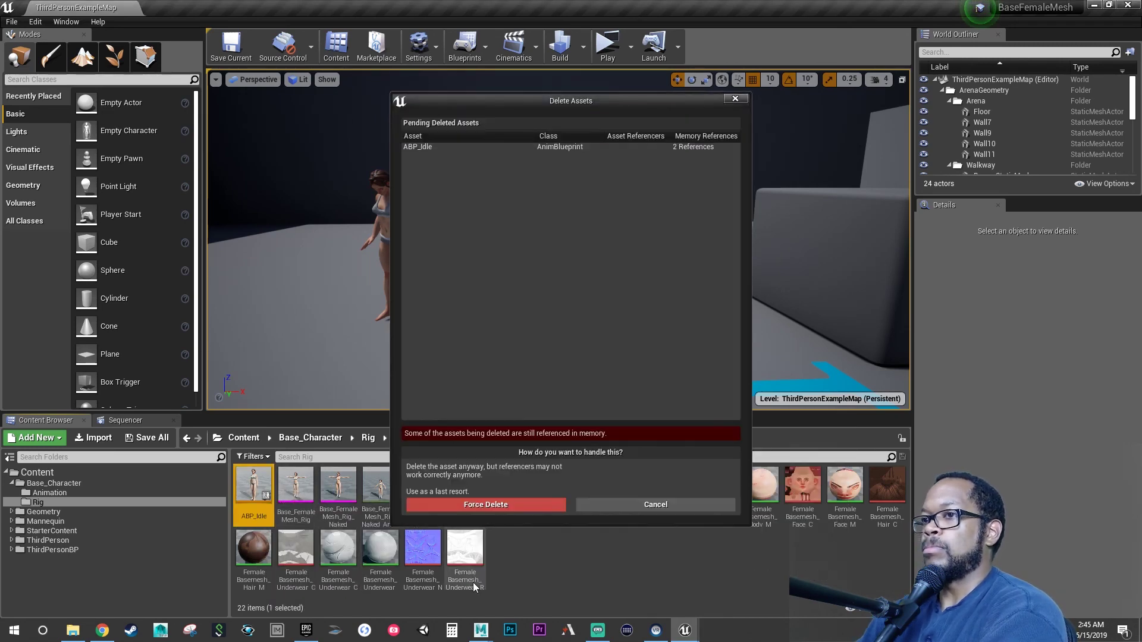
{"action": "left_click", "coordinate": [527, 506]}
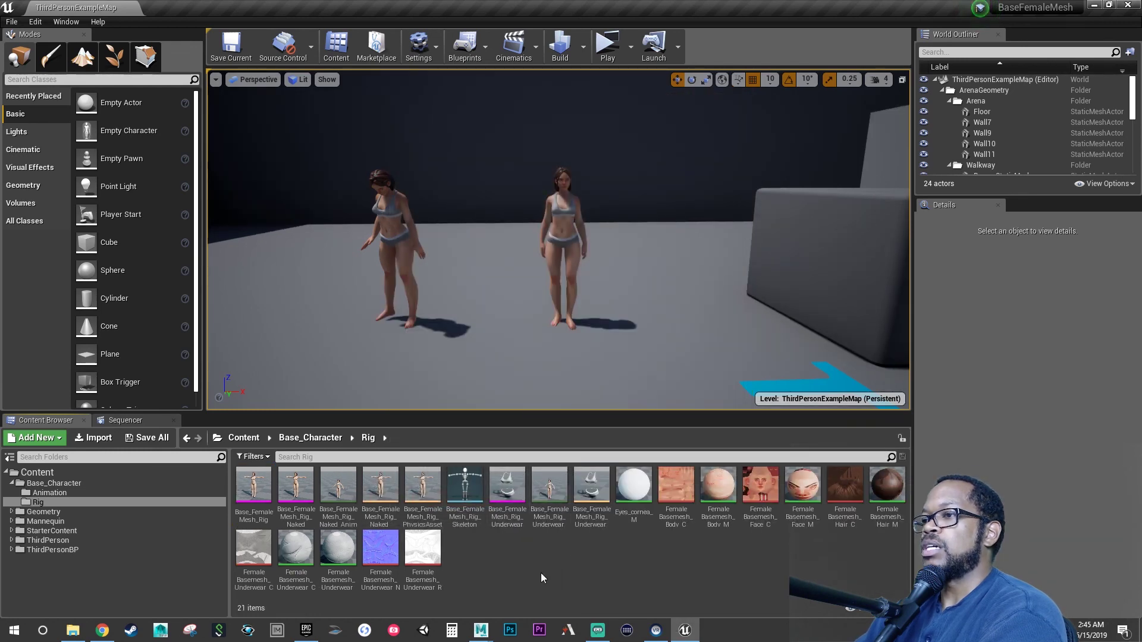
- Reimport Base_FemaleMesh_Rig, Base_FemaleMesh_Rig_Naked and Base_FemaleMesh_Rig_Underwear from the _EXPORT folder into the Rig folder and put File Explorer away
{"action": "left_click", "coordinate": [73, 630]}
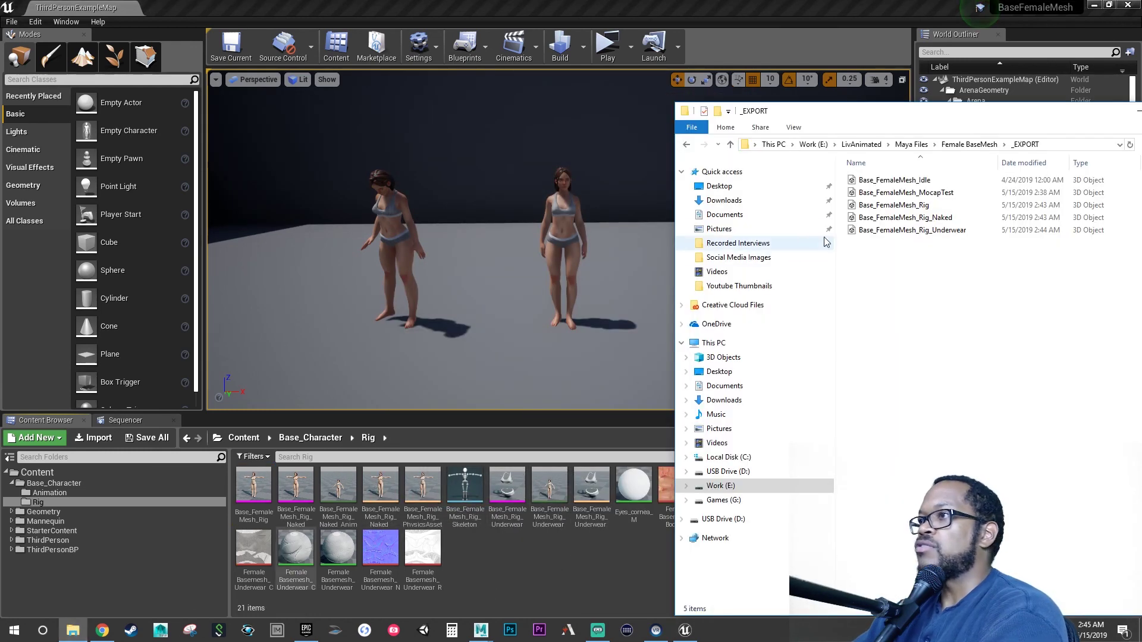
{"action": "left_click", "coordinate": [925, 207]}
{"action": "left_click", "coordinate": [924, 218], "text": "ctrl"}
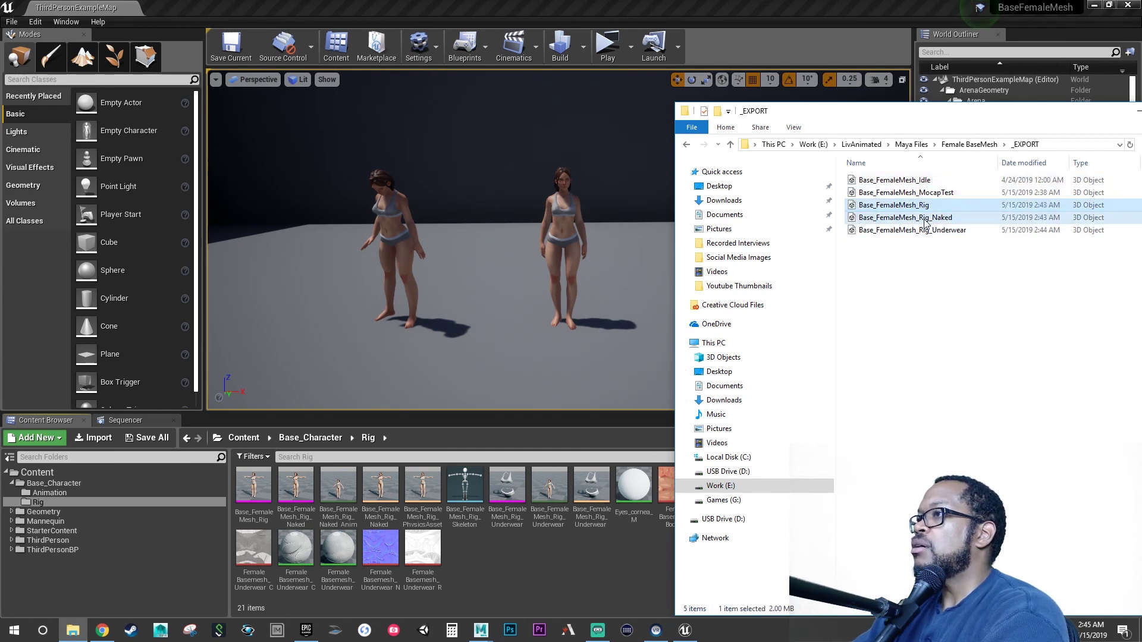
{"action": "left_click", "coordinate": [924, 230], "text": "ctrl"}
{"action": "left_click_drag", "start_coordinate": [917, 236], "coordinate": [573, 500]}
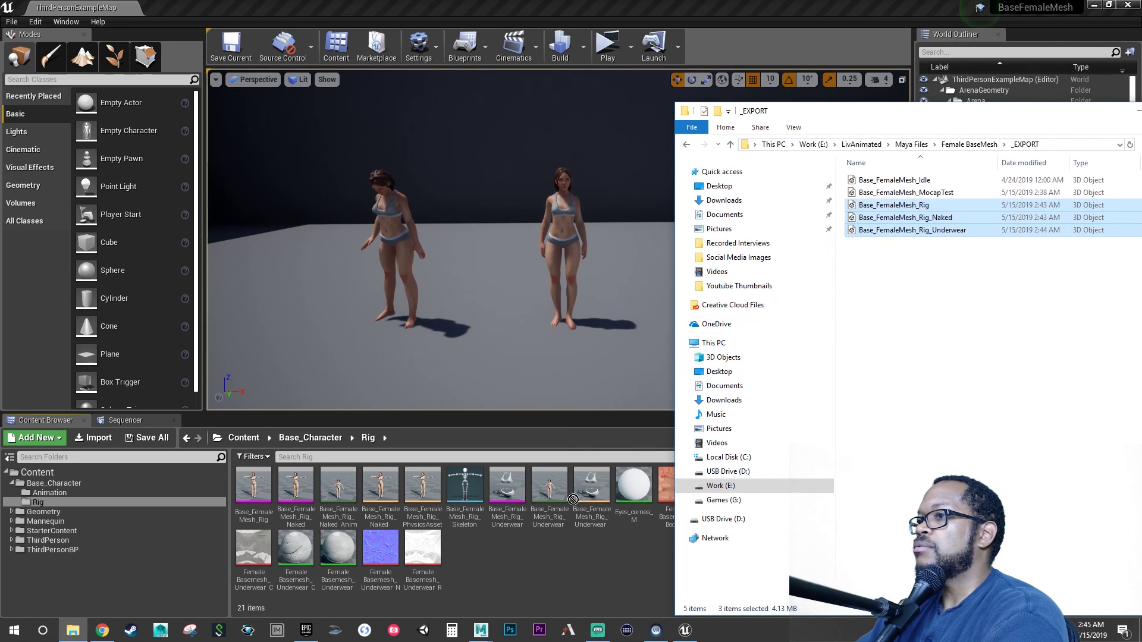
{"action": "left_click_drag", "start_coordinate": [546, 554], "coordinate": [546, 554]}
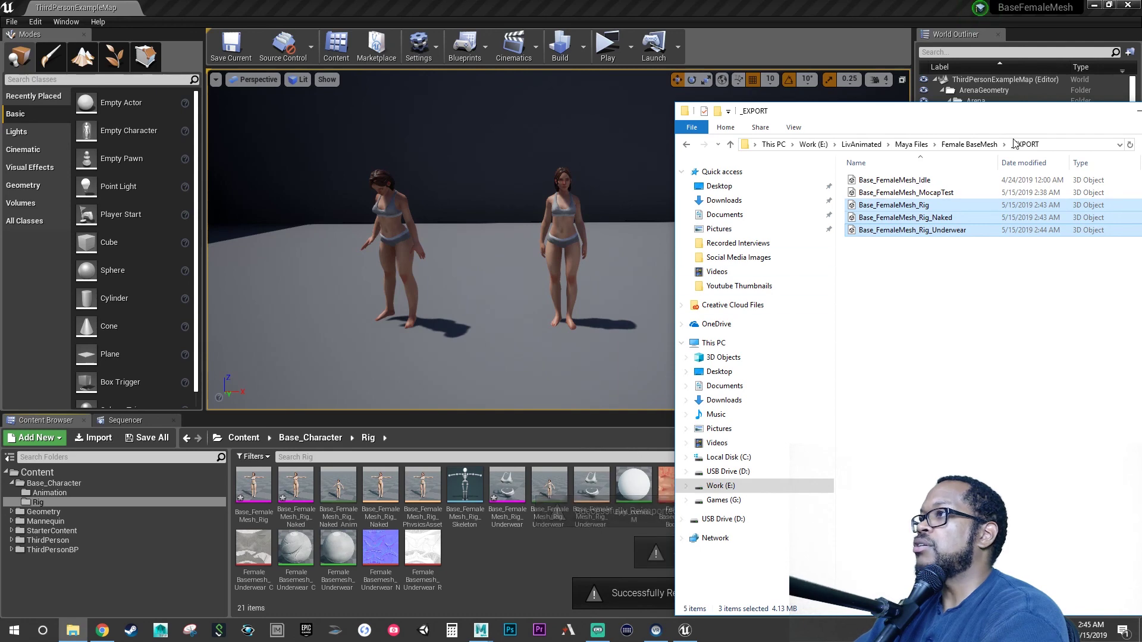
{"action": "left_click_drag", "start_coordinate": [1016, 113], "coordinate": [780, 143]}
{"action": "left_click", "coordinate": [946, 130]}
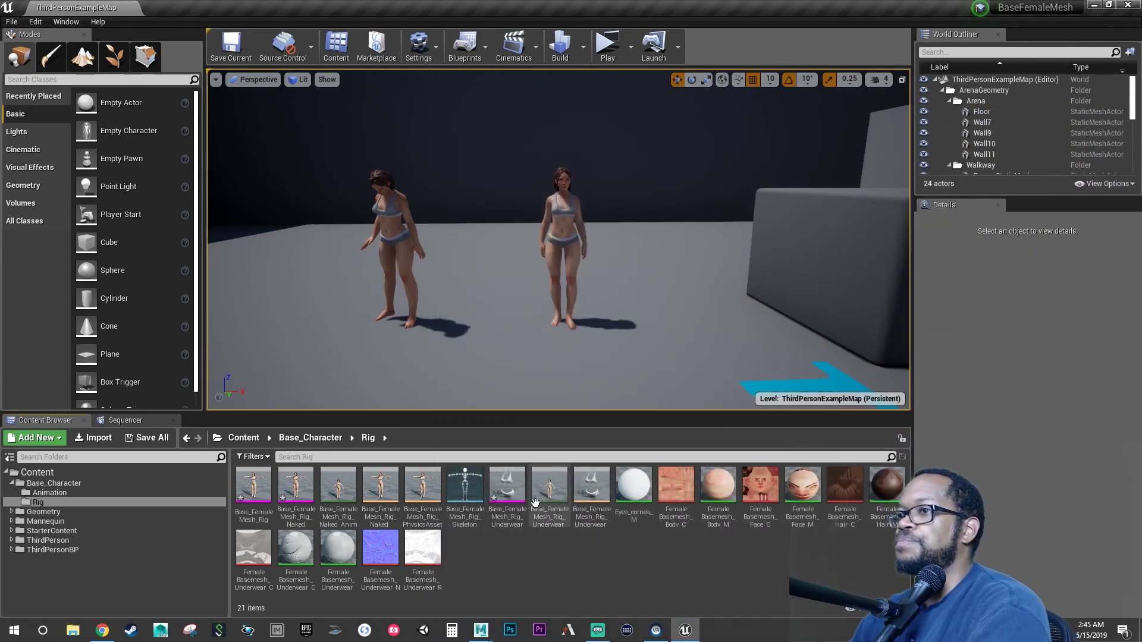
- Select the reimported Base_FemaleMesh_Rig, Rig_Naked and Rig_Underwear skeletal meshes together in the Rig folder
{"action": "left_click", "coordinate": [266, 488]}
{"action": "left_click", "coordinate": [295, 487], "text": "ctrl"}
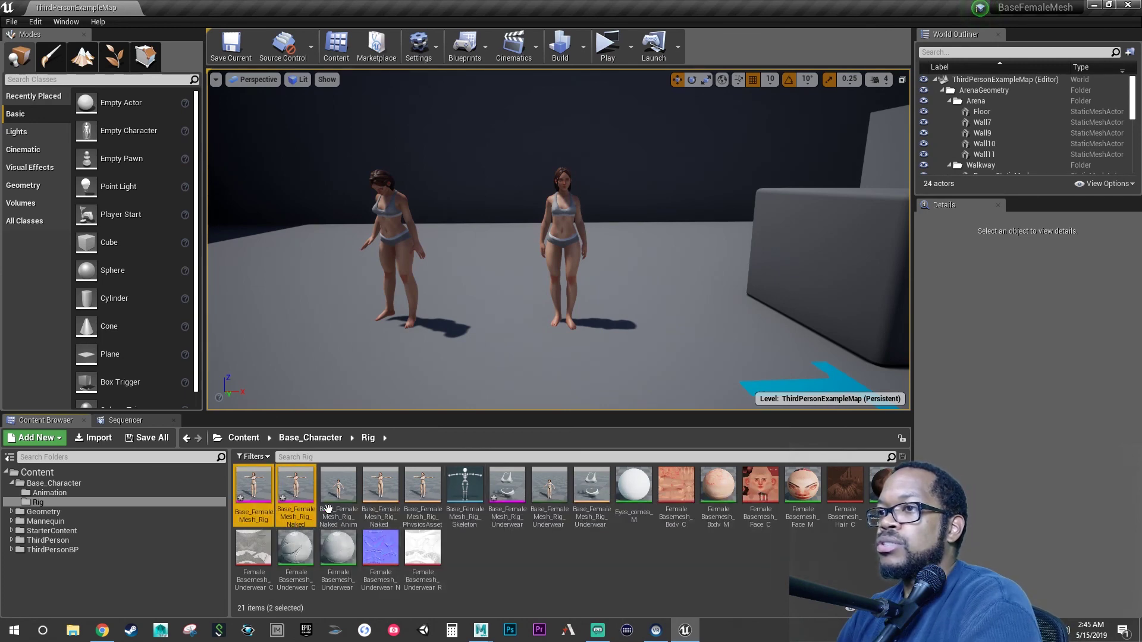
{"action": "left_click", "coordinate": [515, 485], "text": "ctrl"}
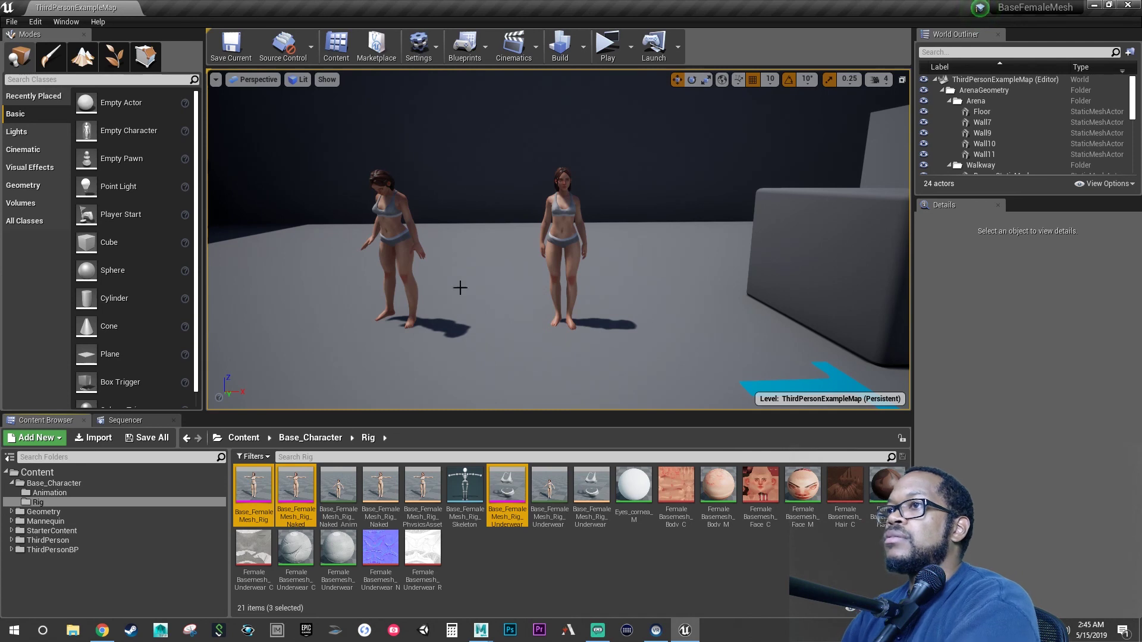
- Play the level and run the mannequin around the two female characters to examine the reimported meshes while they animate
{"action": "left_click", "coordinate": [608, 54]}
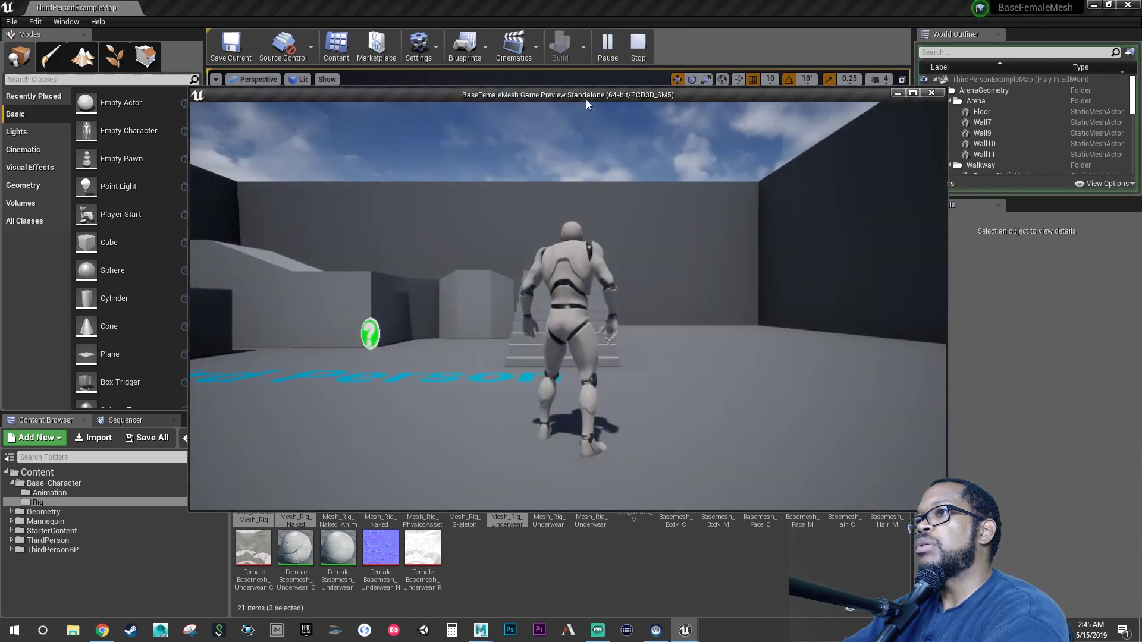
{"action": "key", "text": "w"}
{"action": "key", "text": "w"}
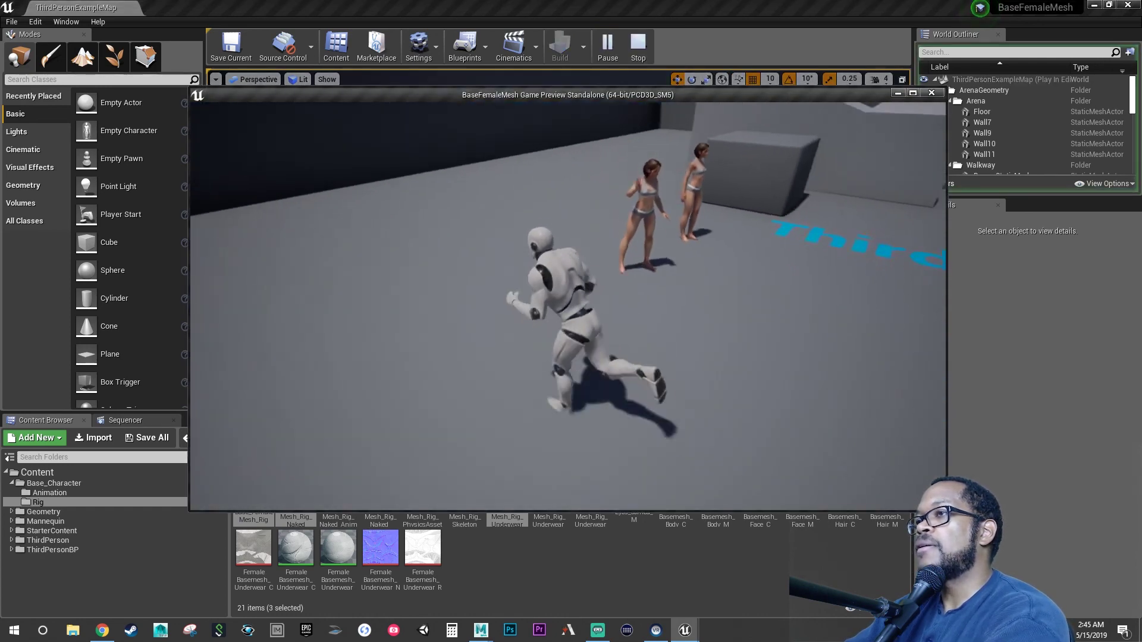
{"action": "key", "text": "w"}
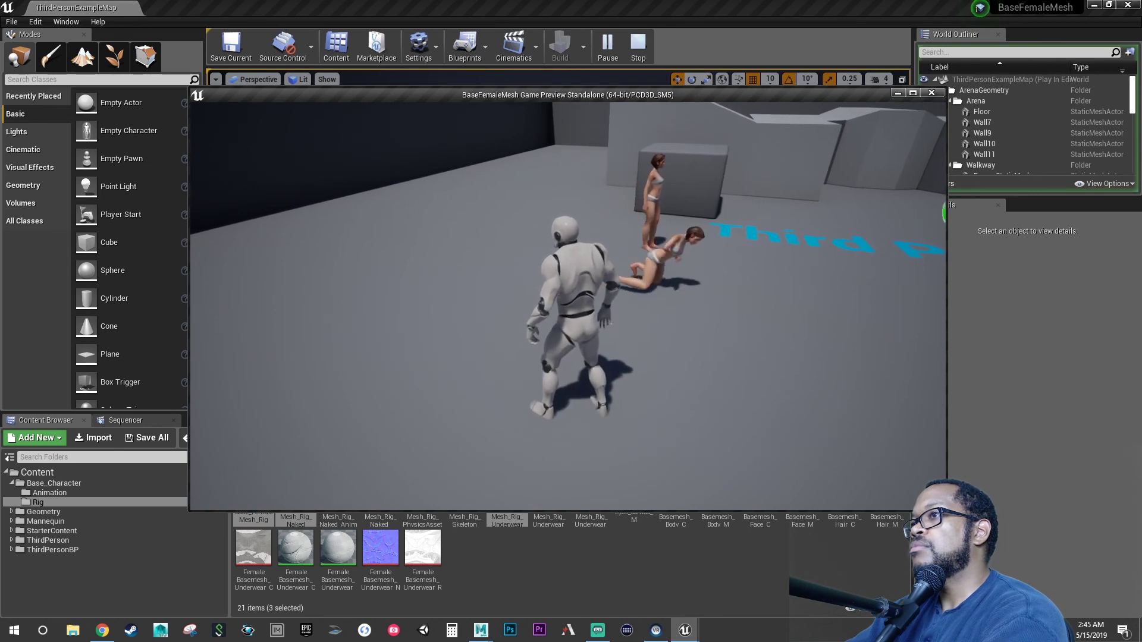
{"action": "key", "text": "w"}
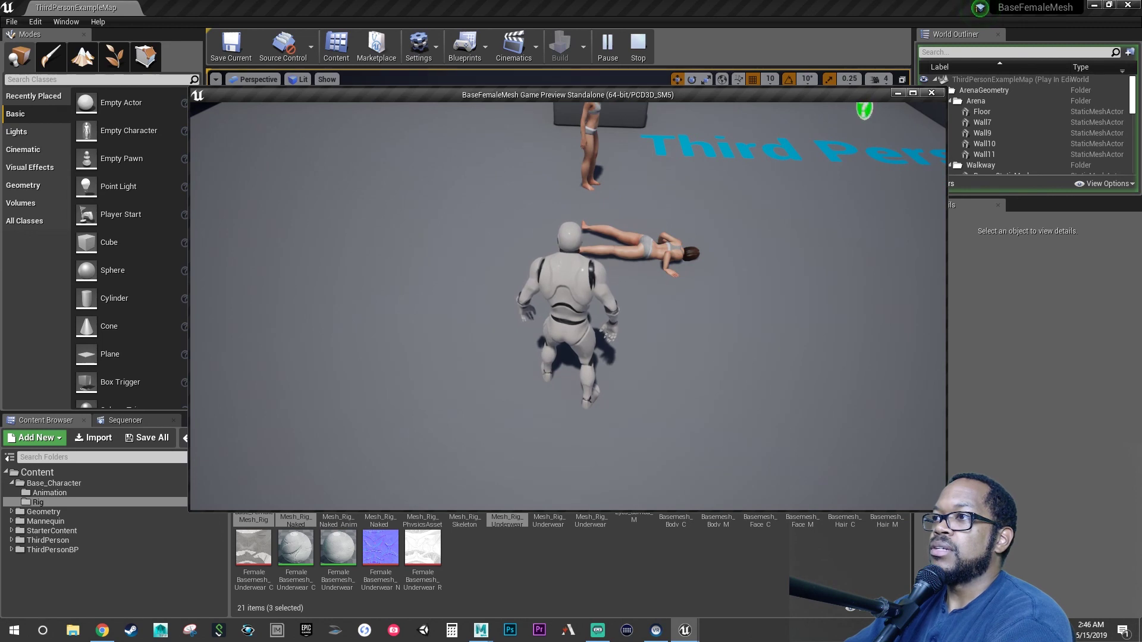
{"action": "key", "text": "a"}
{"action": "key", "text": "s"}
{"action": "key", "text": "d"}
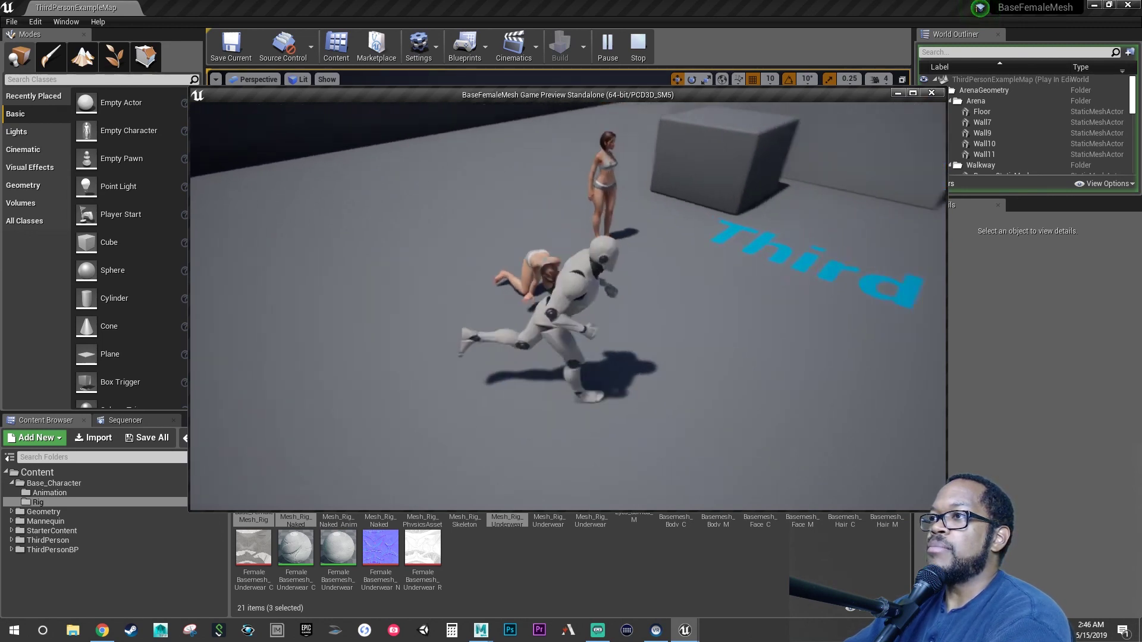
{"action": "key", "text": "w"}
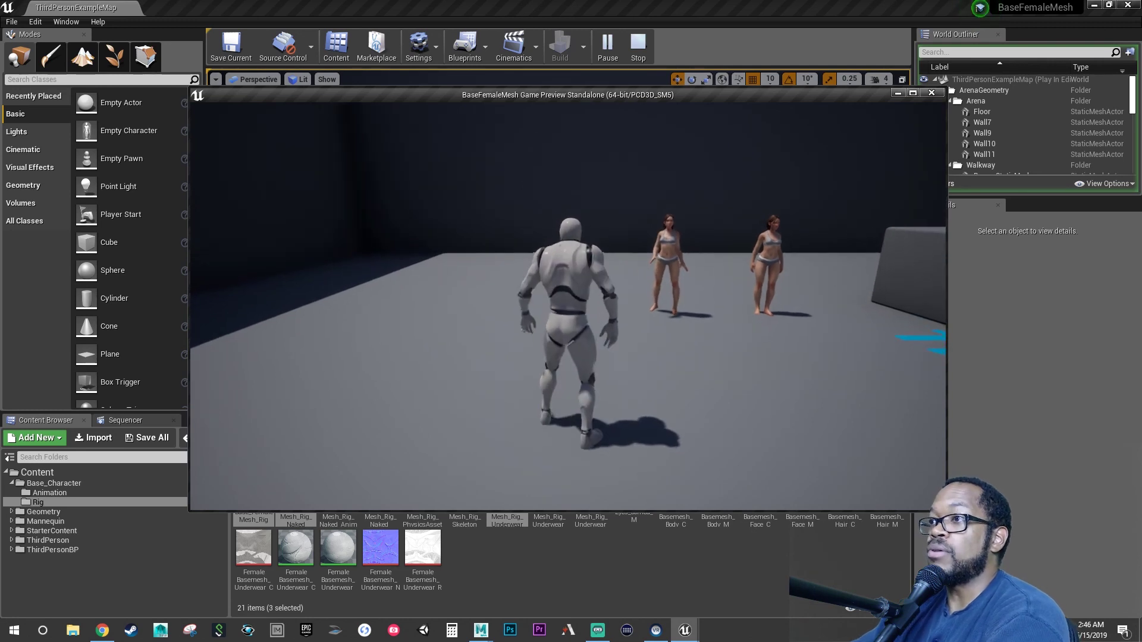
{"action": "key", "text": "d"}
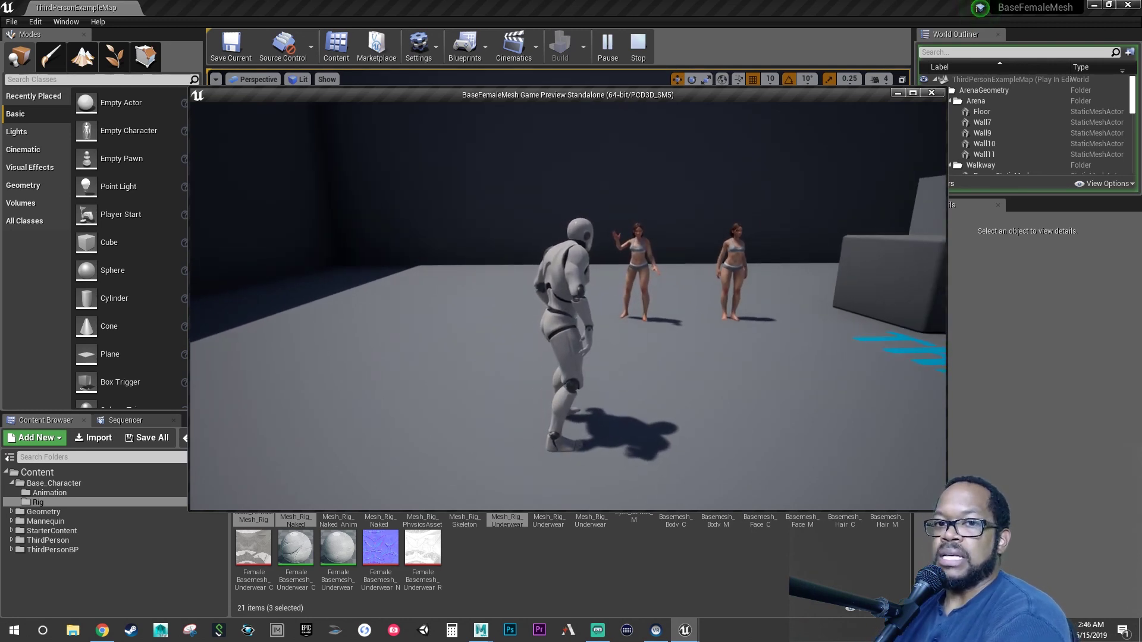